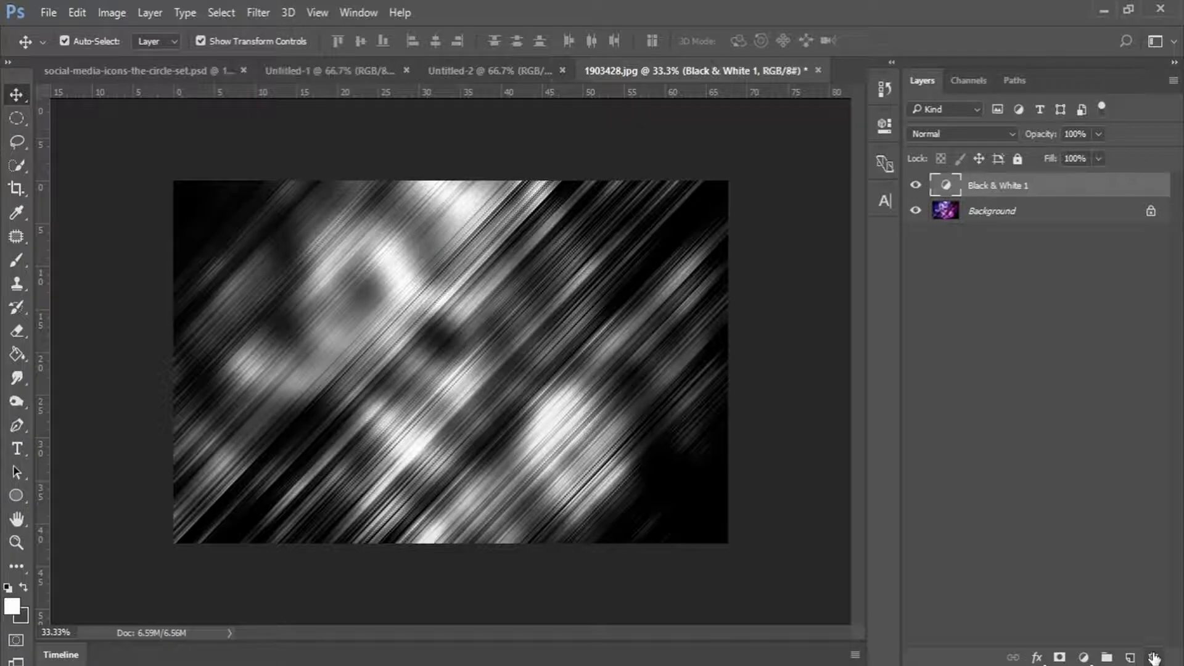
Replace the Black & White layer with a Hue/Saturation adjustment at -100 saturation.
{"action": "left_click", "coordinate": [1153, 657]}
{"action": "left_click", "coordinate": [1083, 657]}
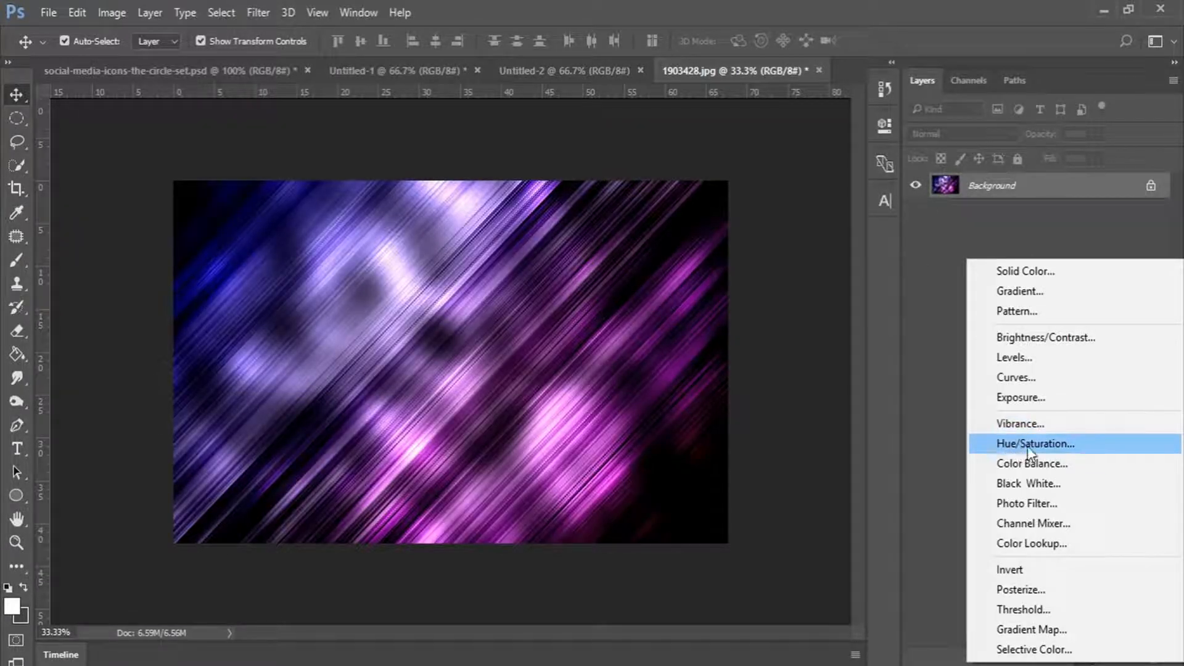
{"action": "left_click", "coordinate": [1024, 447]}
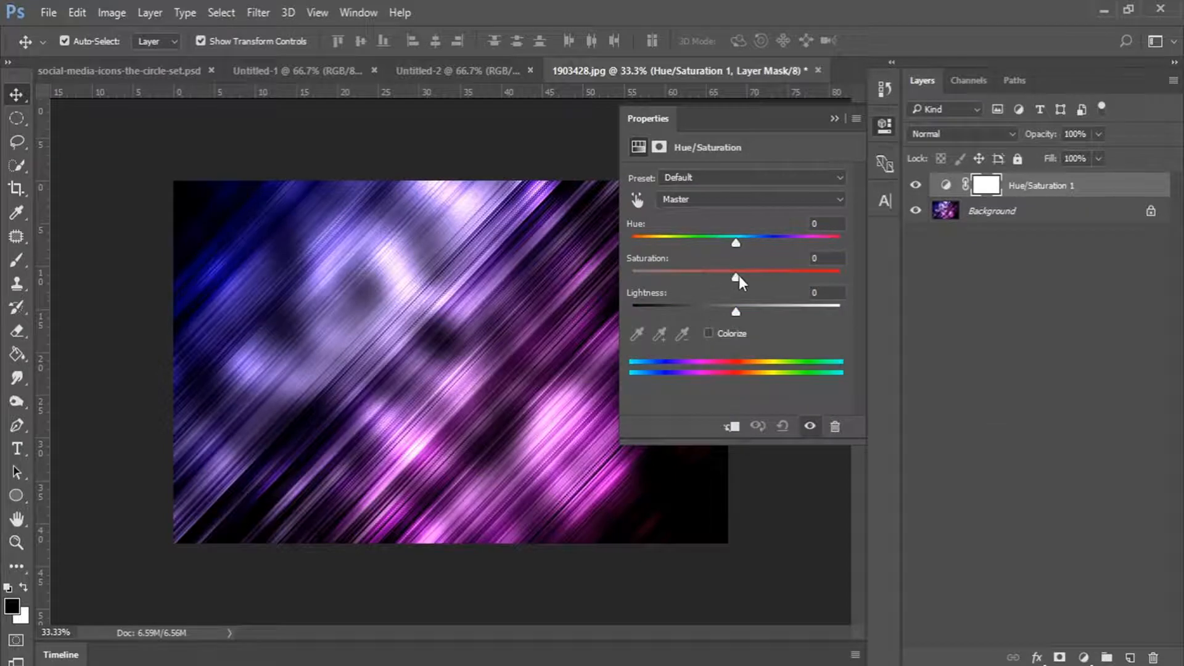
{"action": "left_click_drag", "start_coordinate": [737, 276], "coordinate": [620, 278]}
{"action": "left_click", "coordinate": [885, 128]}
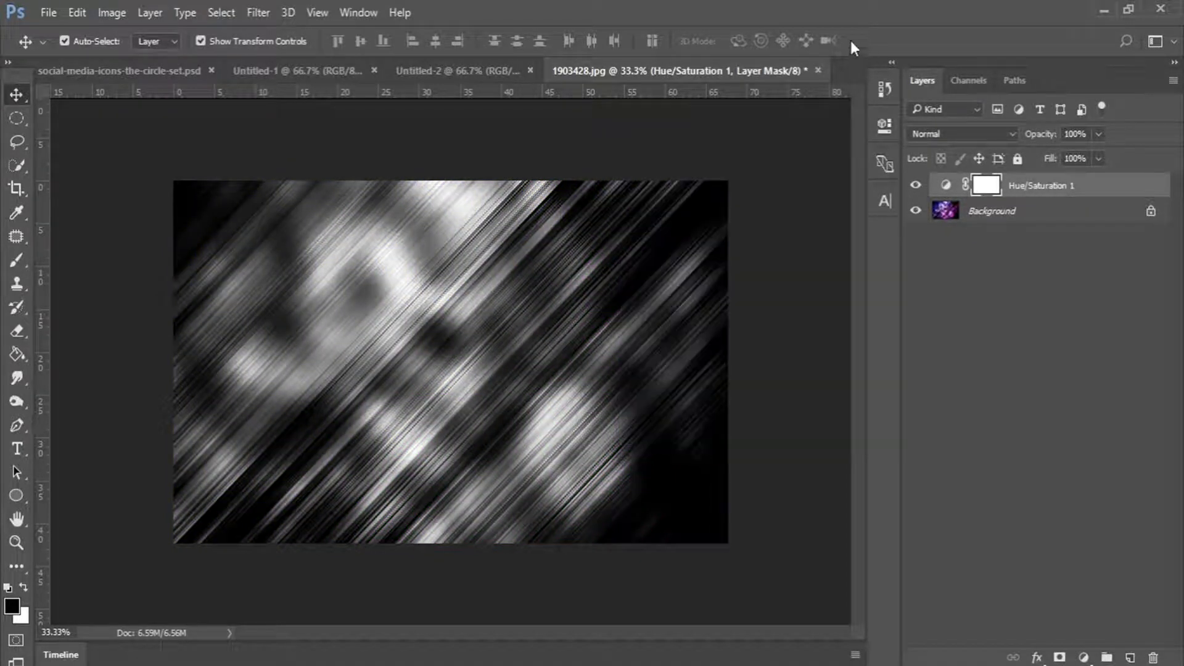
Merge the Hue/Saturation adjustment down into the Background layer.
{"action": "left_click", "coordinate": [1043, 213], "text": "ctrl"}
{"action": "right_click", "coordinate": [1021, 197]}
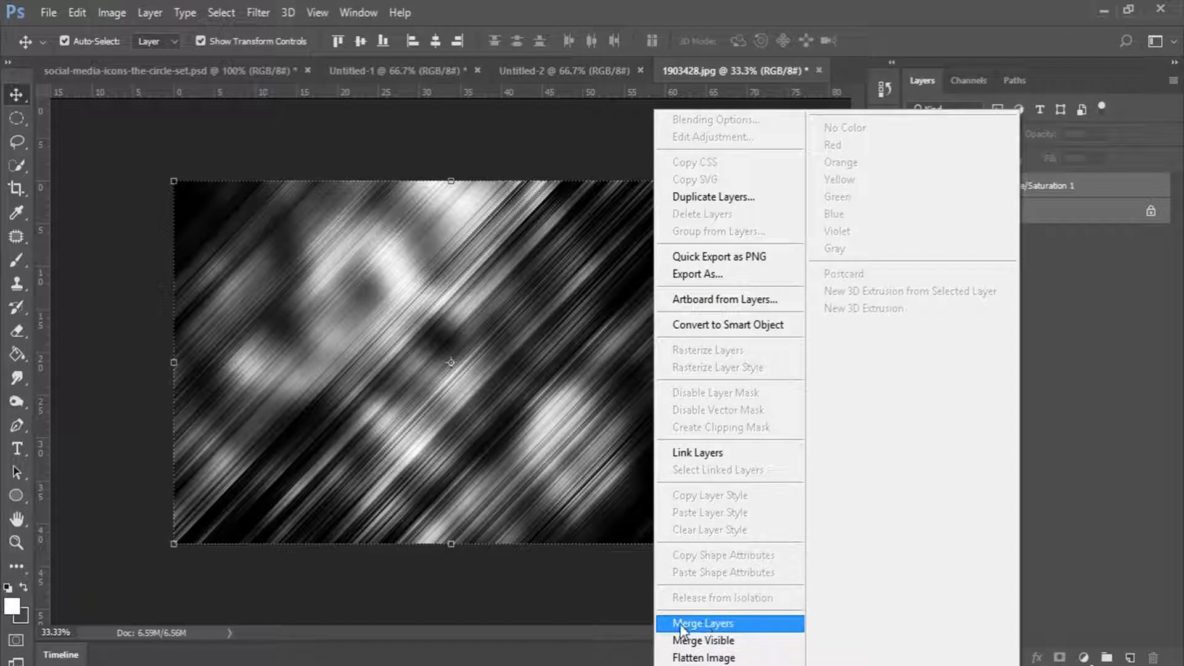
{"action": "left_click", "coordinate": [724, 626]}
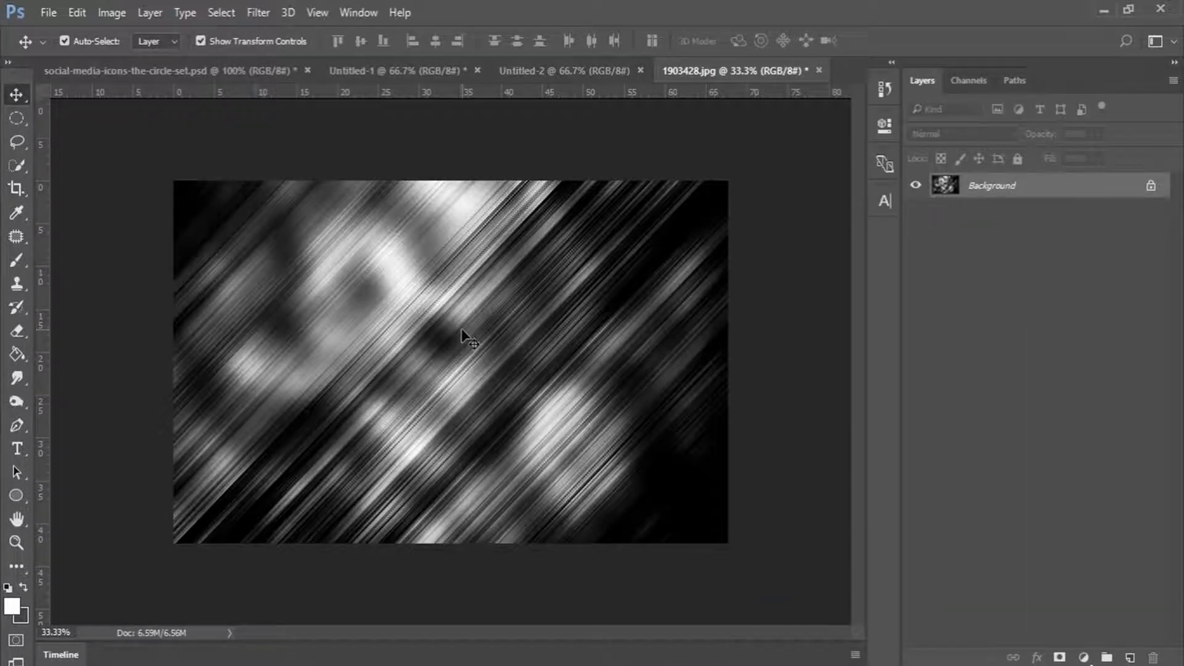
Cut the whole greyscale image to the clipboard and close 1903428.jpg without saving.
{"action": "key", "text": "ctrl+a"}
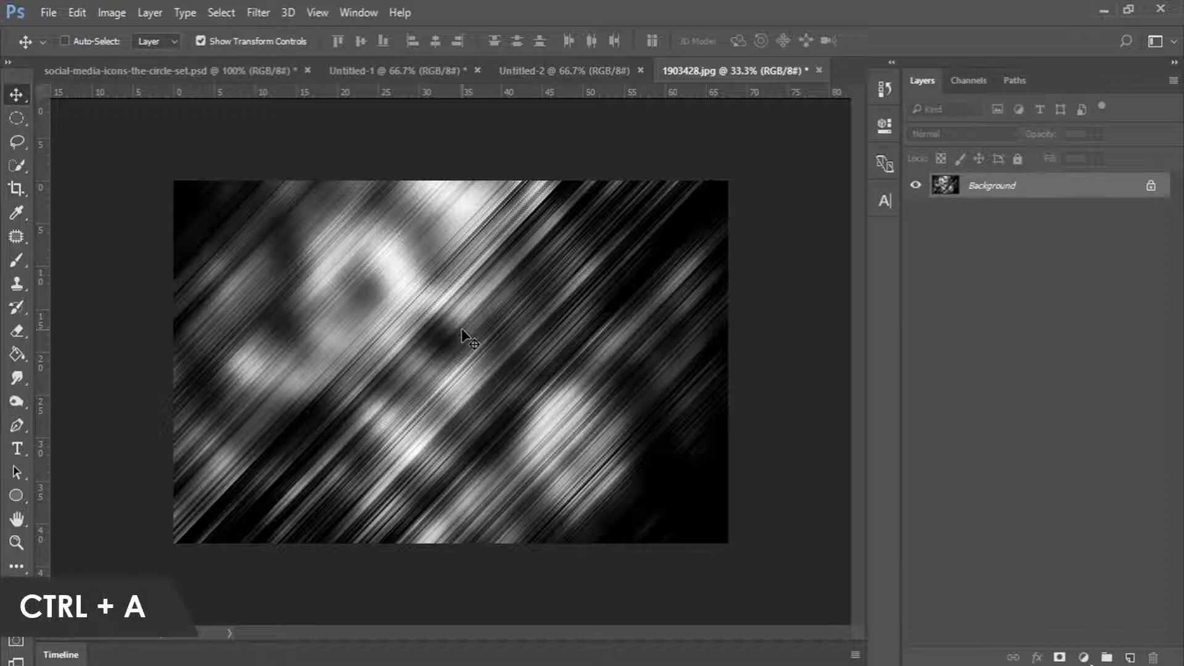
{"action": "key", "text": "ctrl+x"}
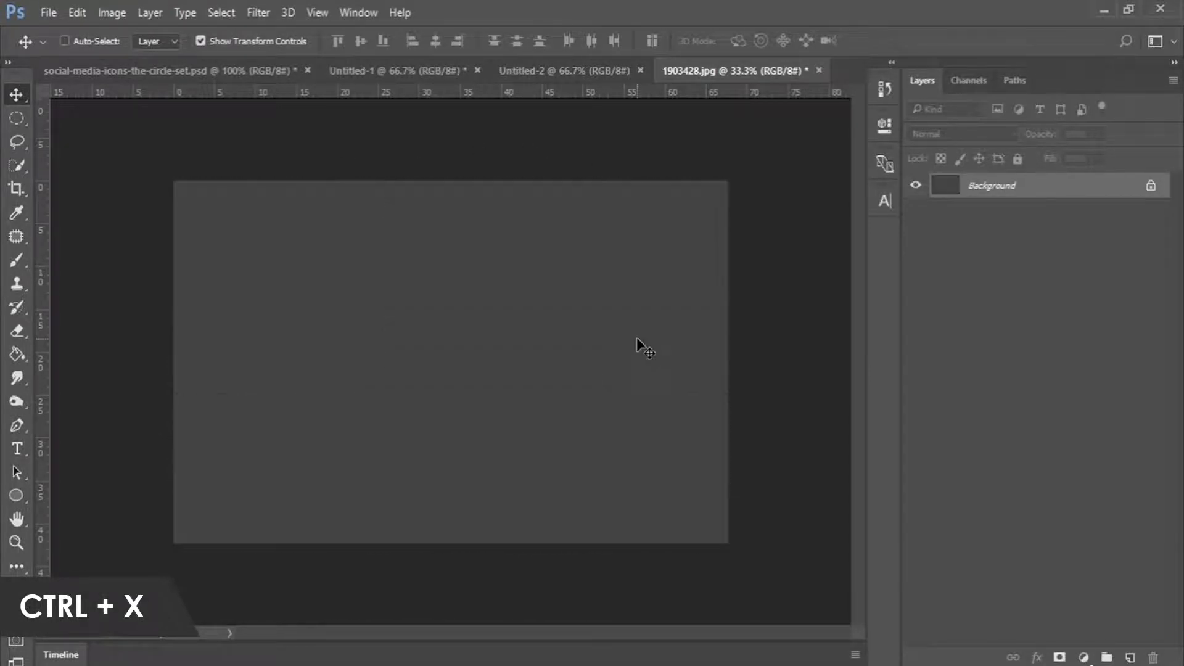
{"action": "key", "text": "ctrl+w"}
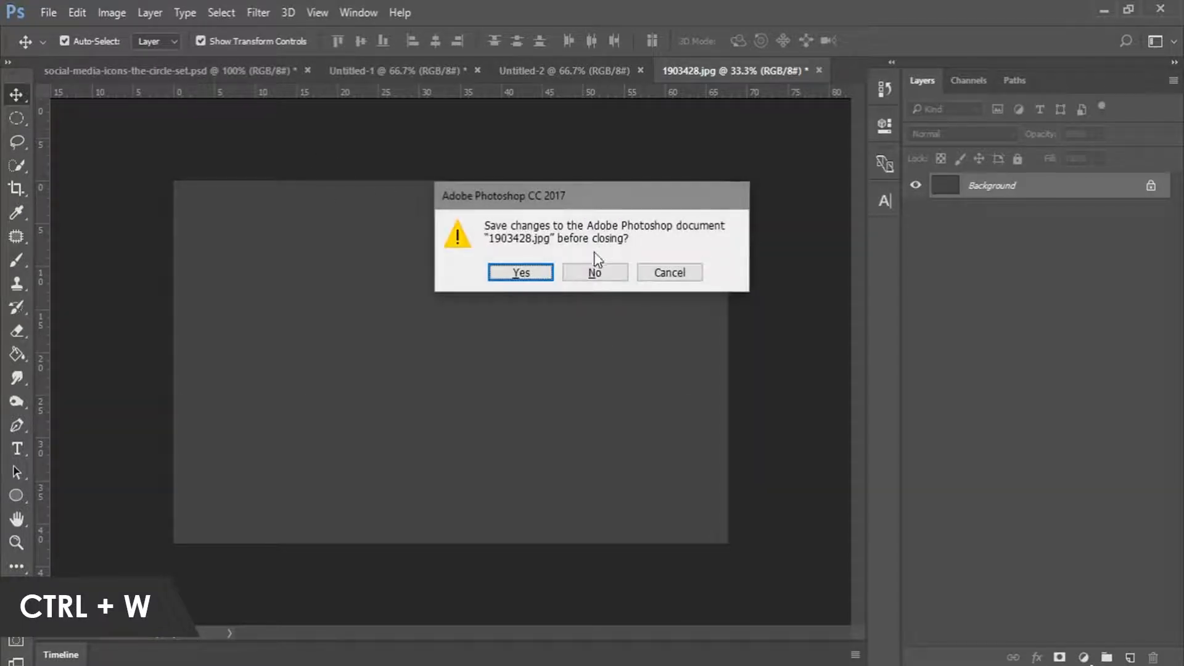
{"action": "left_click", "coordinate": [595, 274]}
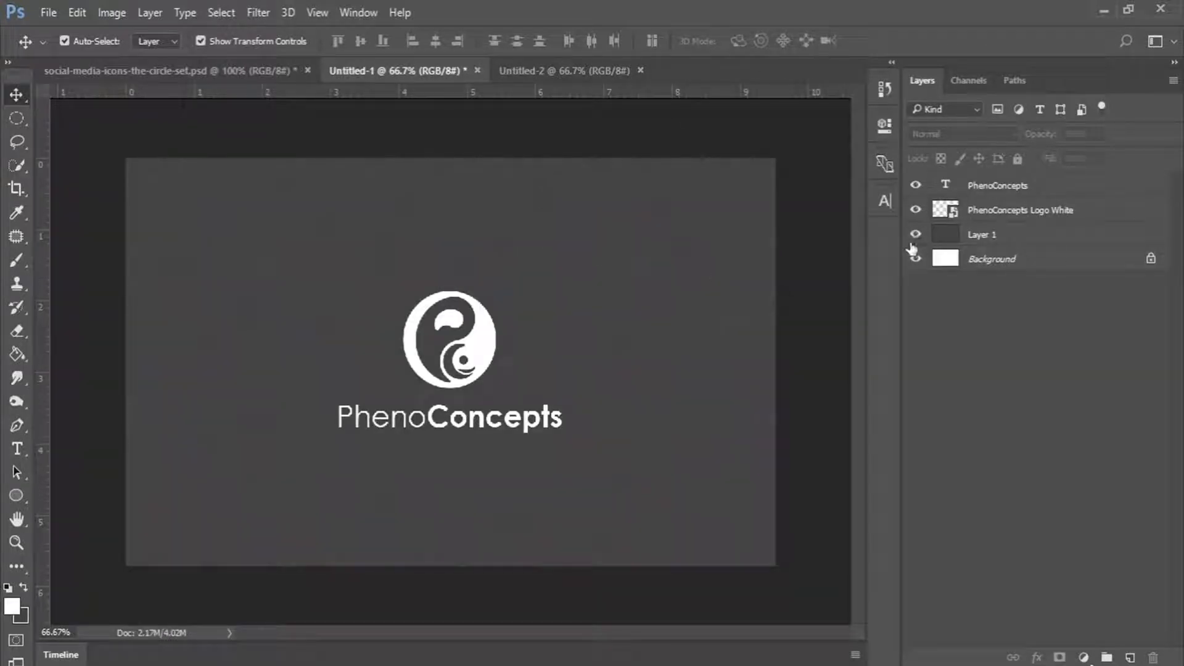
Paste the streak image as Layer 2 and scale it to about 59% to cover the canvas.
{"action": "key", "text": "ctrl+v"}
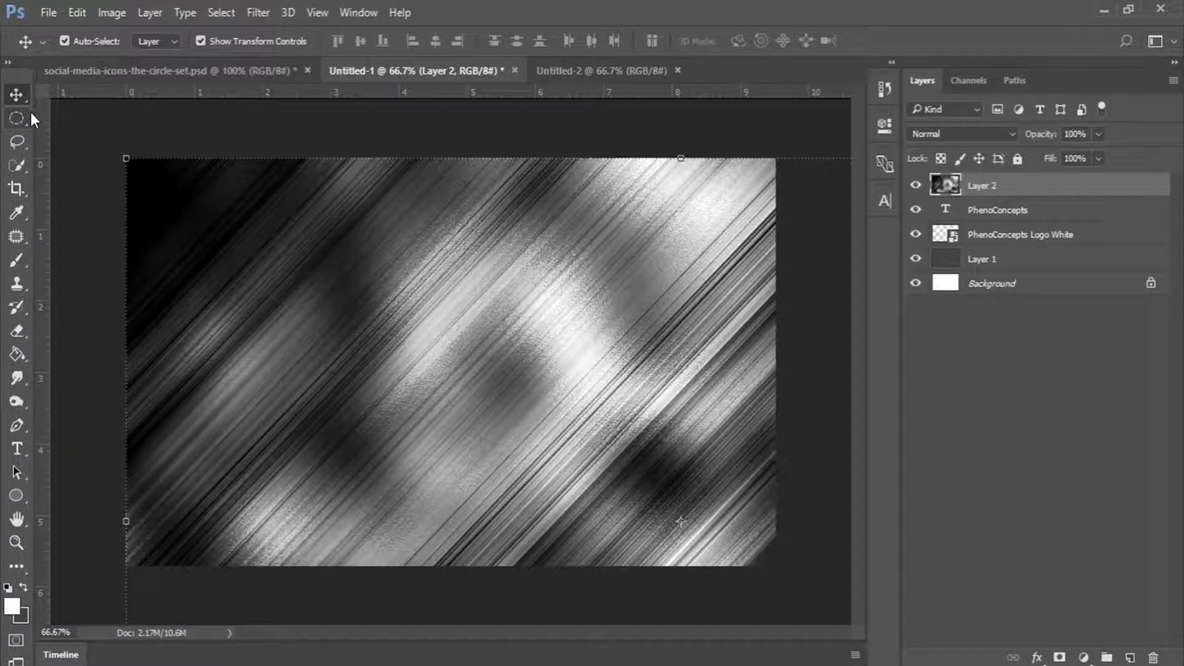
{"action": "key", "text": "ctrl+t"}
{"action": "left_click_drag", "start_coordinate": [137, 173], "coordinate": [325, 296]}
{"action": "left_click_drag", "start_coordinate": [475, 349], "coordinate": [318, 255]}
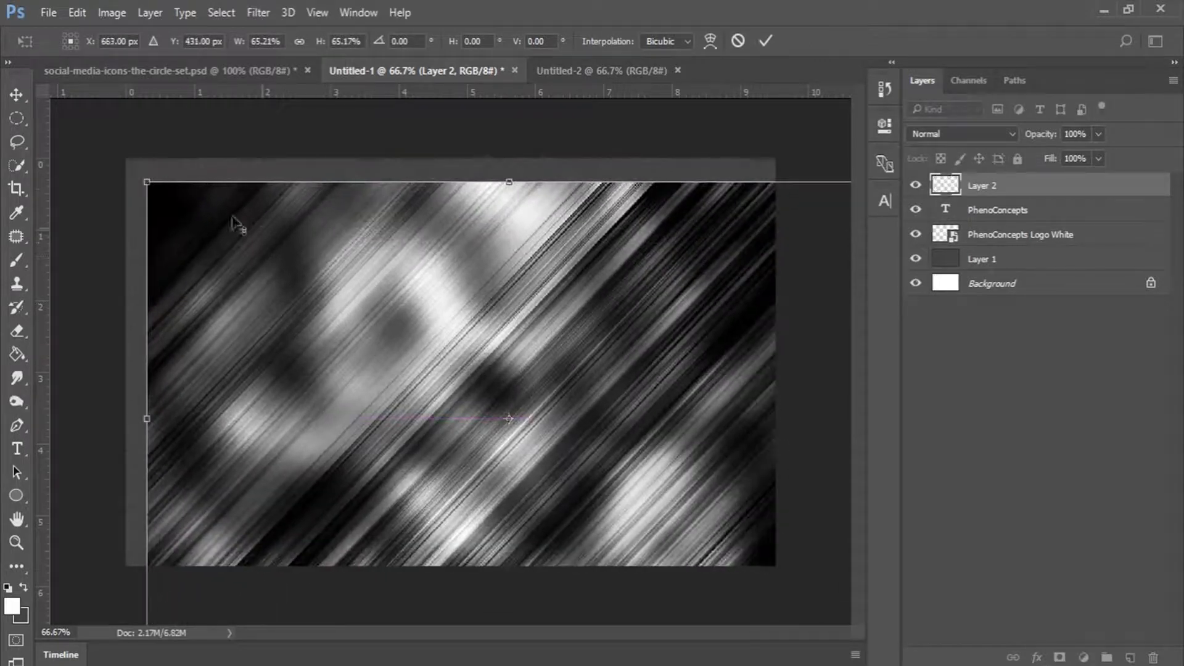
{"action": "left_click_drag", "start_coordinate": [150, 185], "coordinate": [245, 273]}
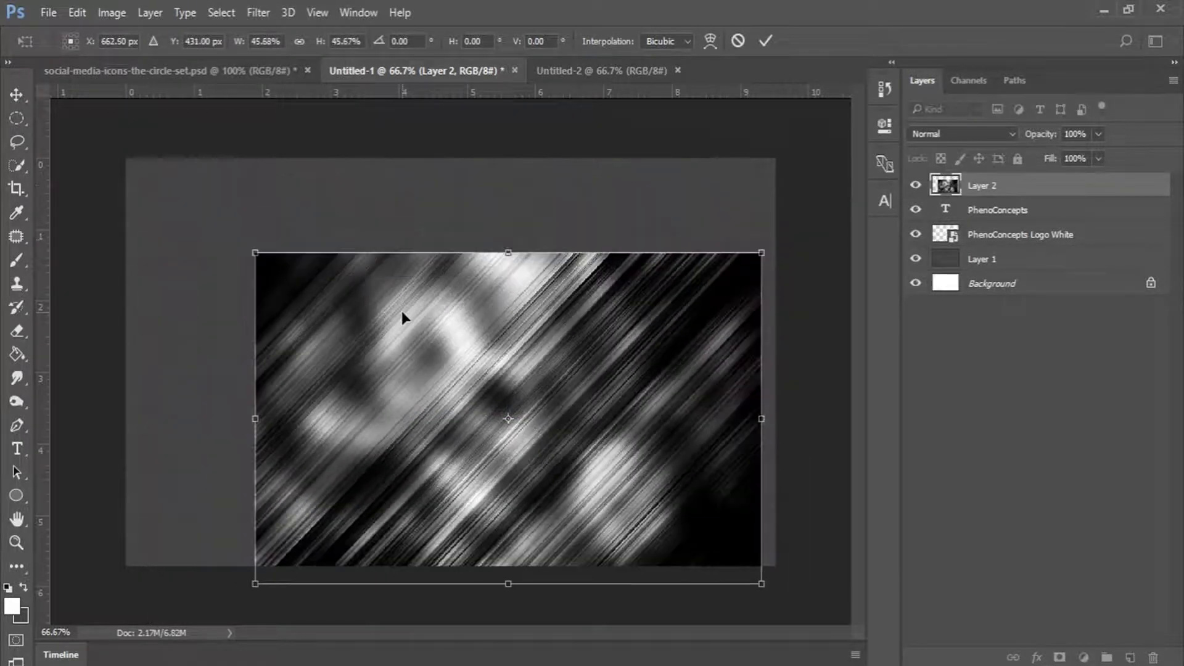
{"action": "left_click_drag", "start_coordinate": [402, 311], "coordinate": [338, 253]}
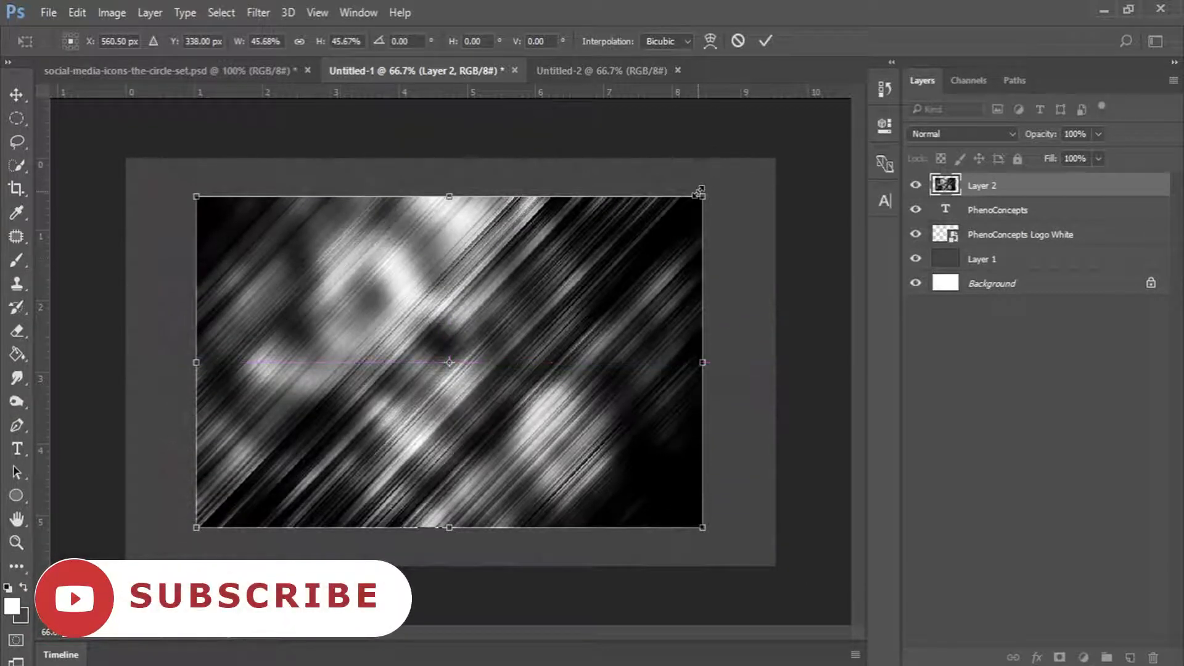
{"action": "left_click_drag", "start_coordinate": [702, 196], "coordinate": [780, 158]}
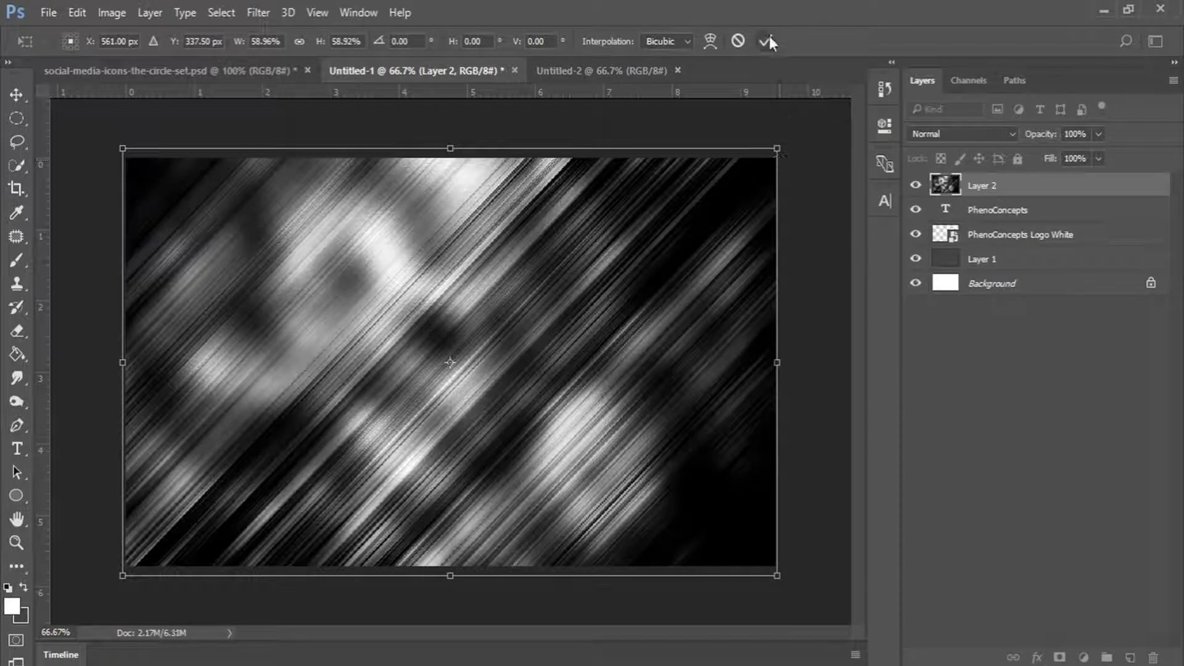
{"action": "left_click", "coordinate": [768, 38]}
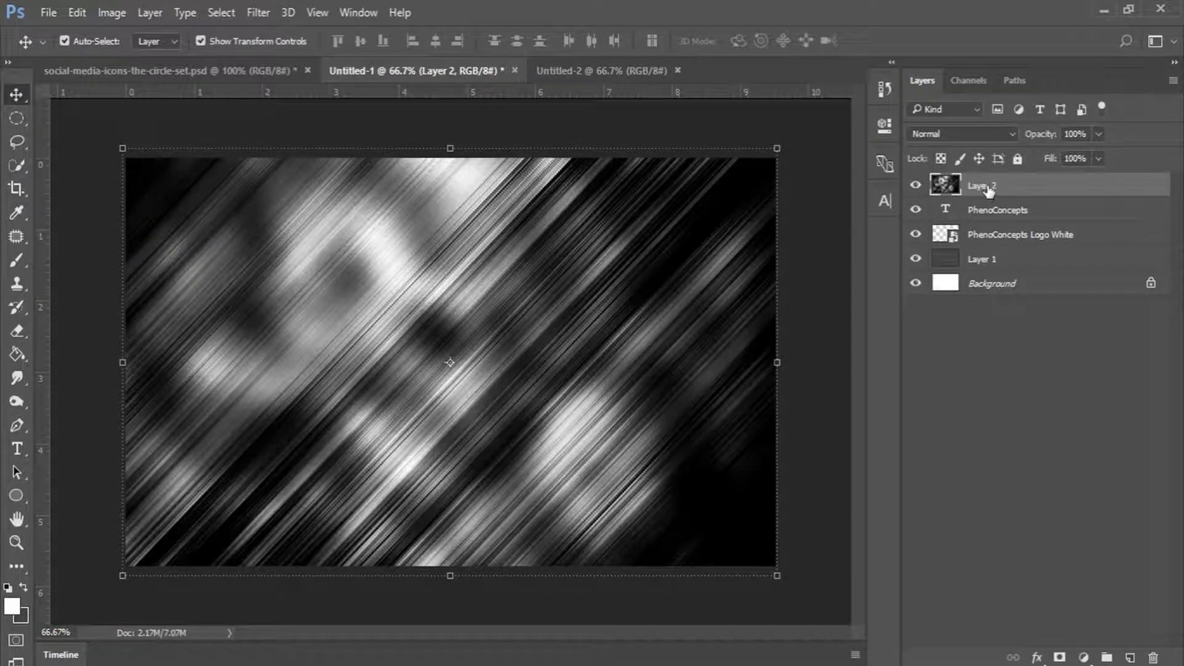
Move Layer 2 beneath the logo and text layers and set its opacity to 3%.
{"action": "left_click_drag", "start_coordinate": [996, 188], "coordinate": [988, 243]}
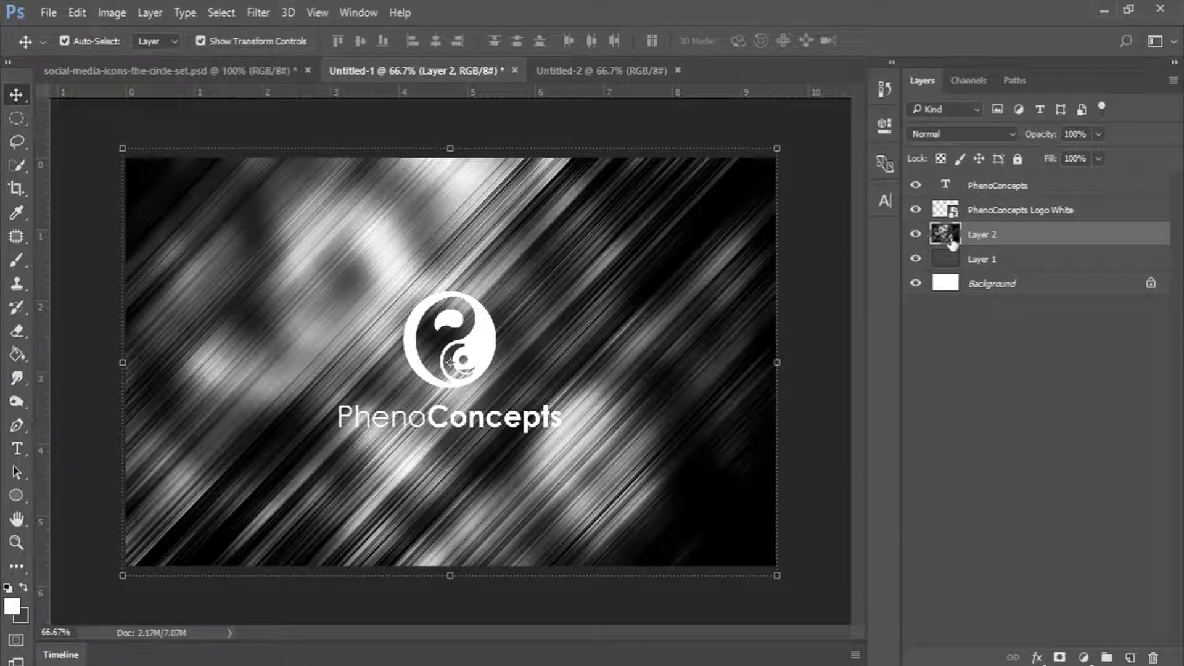
{"action": "left_click", "coordinate": [1077, 131]}
{"action": "type", "text": "3"}
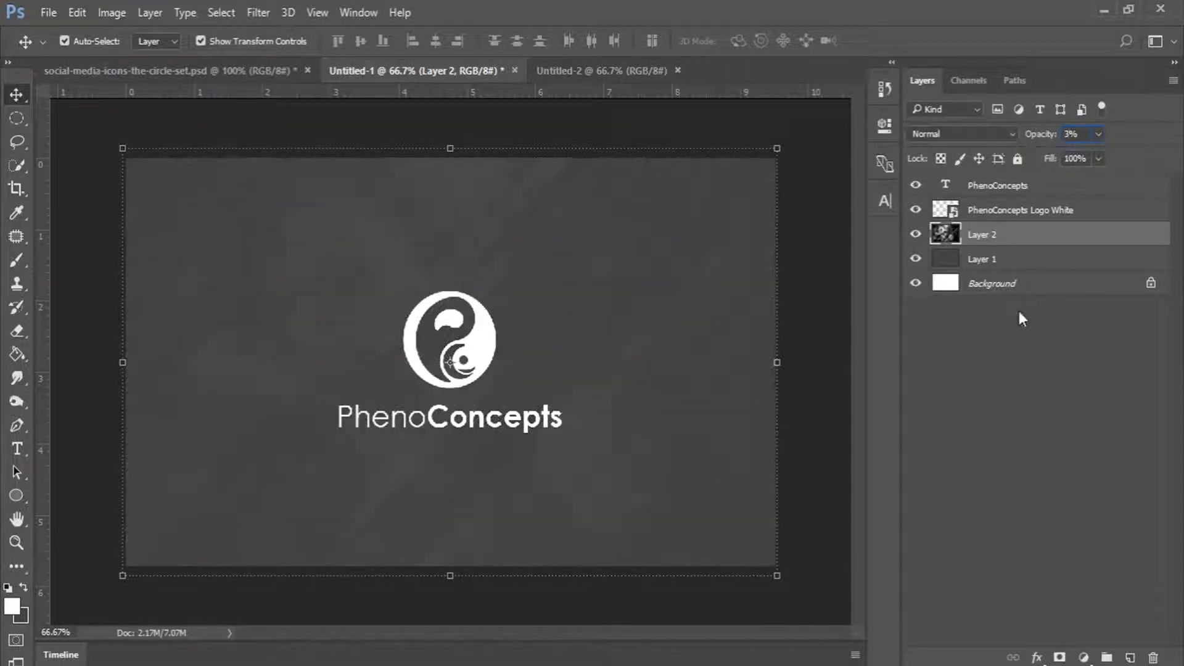
{"action": "left_click", "coordinate": [975, 386]}
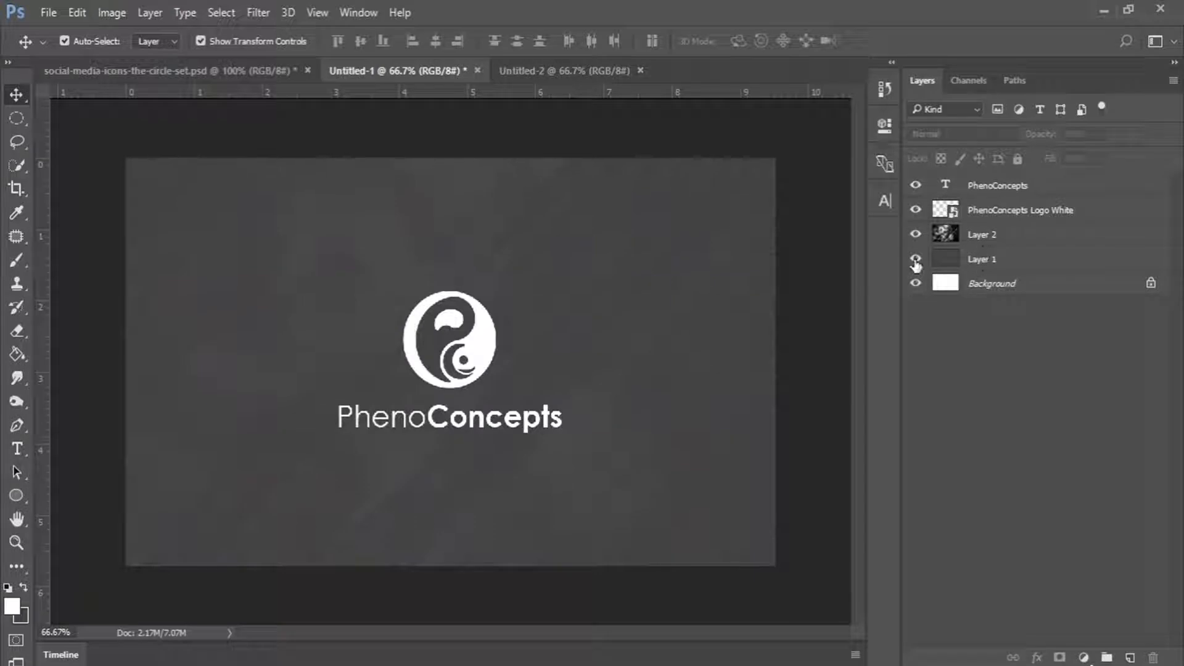
{"action": "left_click", "coordinate": [983, 264]}
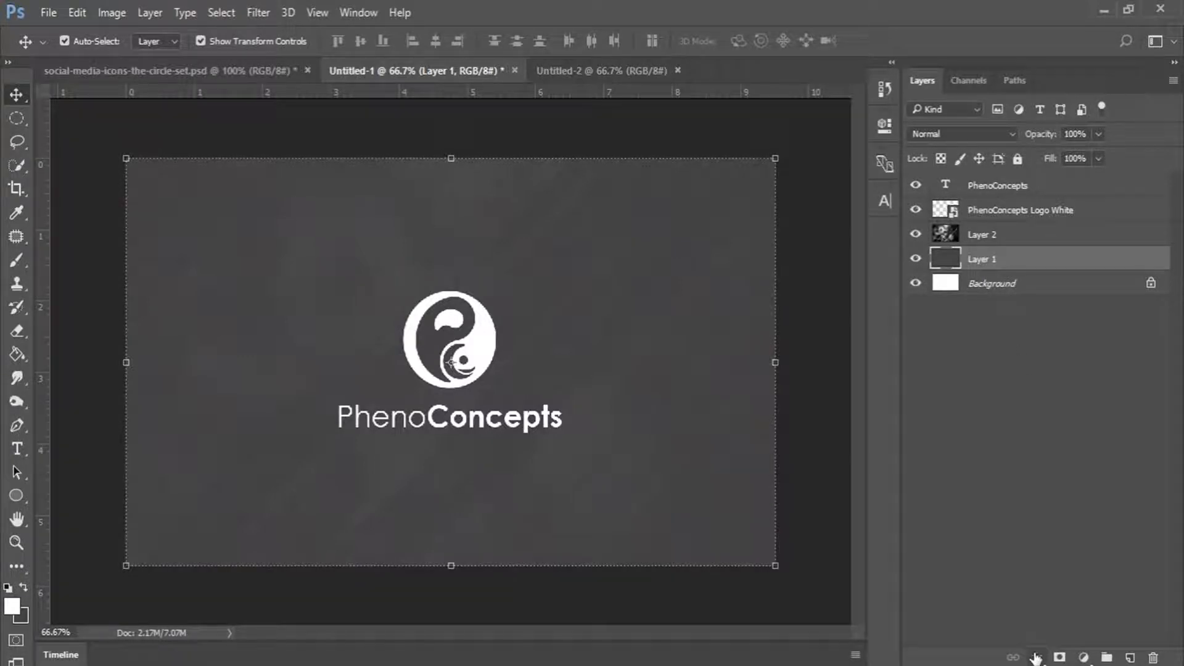
Give Layer 1 a linear Gradient Overlay at 50% opacity and 45°, positioned to darken around the logo.
{"action": "left_click", "coordinate": [1035, 657]}
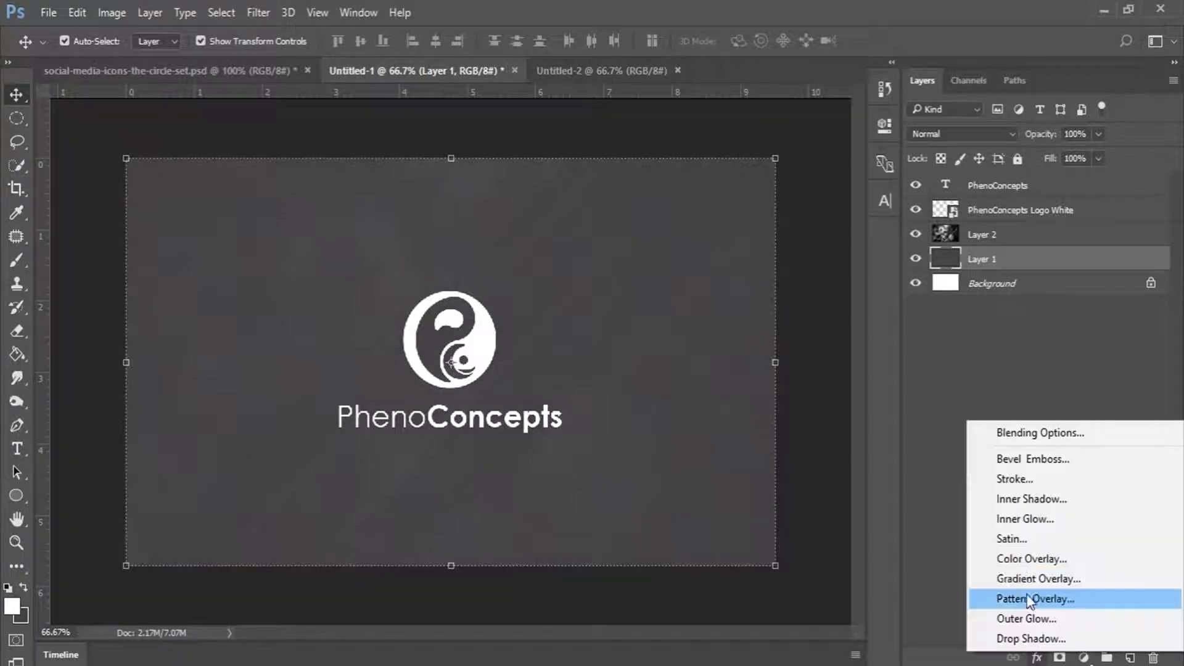
{"action": "left_click", "coordinate": [1068, 582]}
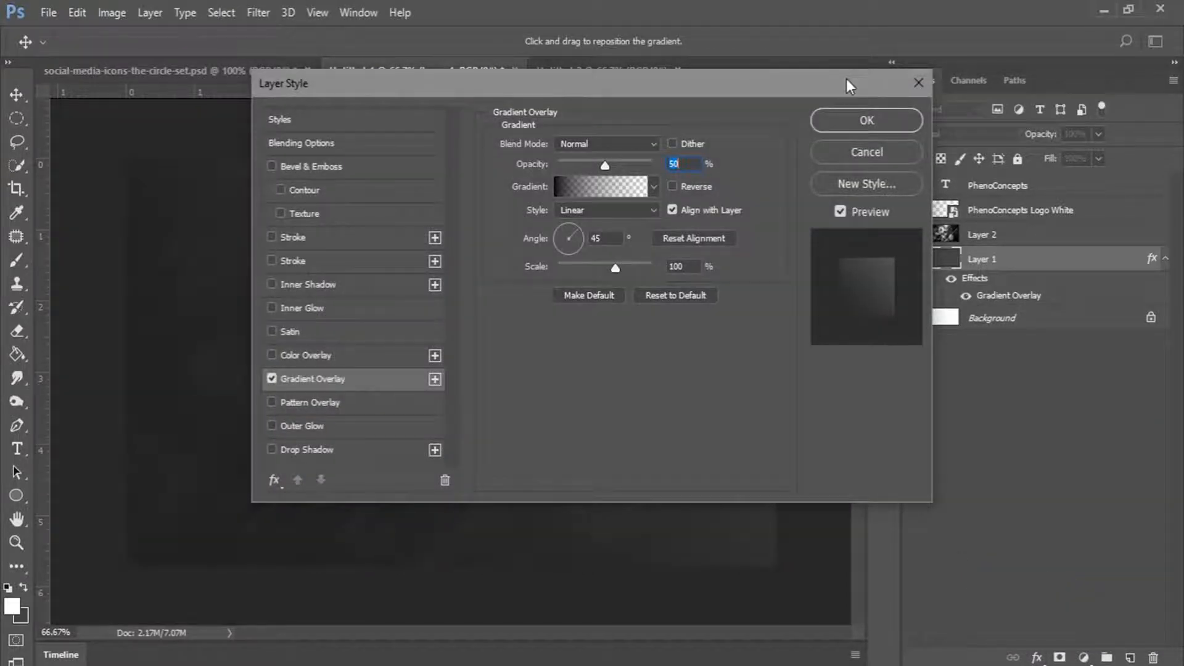
{"action": "left_click_drag", "start_coordinate": [846, 79], "coordinate": [1174, 27]}
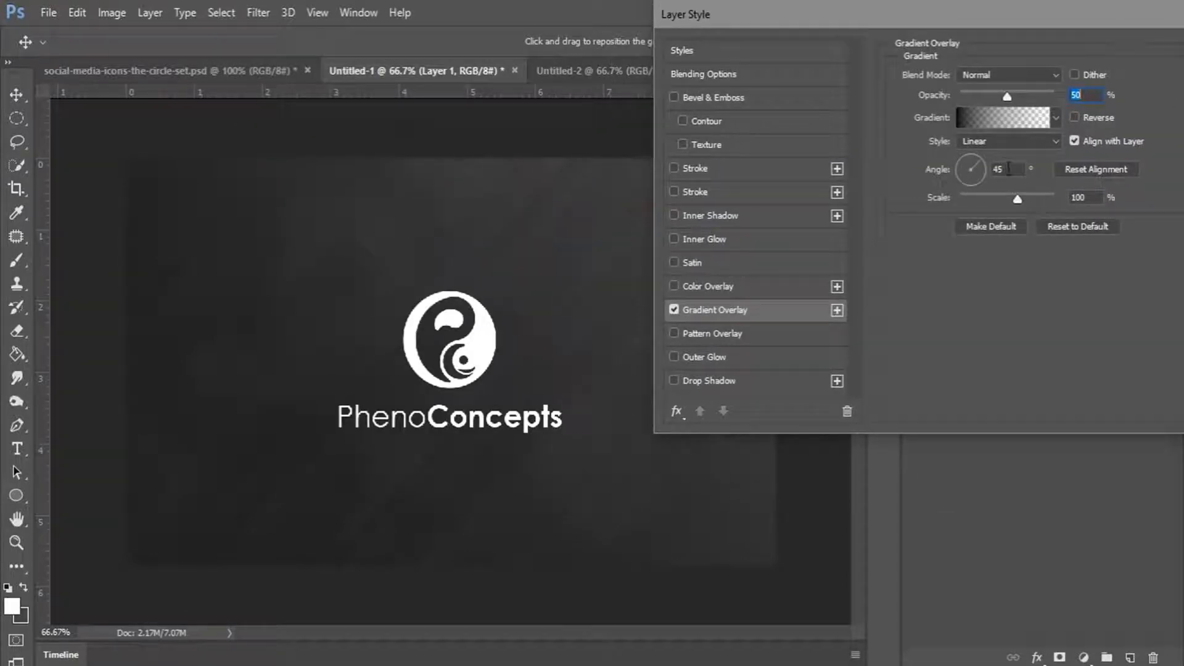
{"action": "left_click_drag", "start_coordinate": [1009, 168], "coordinate": [986, 170]}
{"action": "left_click_drag", "start_coordinate": [312, 449], "coordinate": [499, 319]}
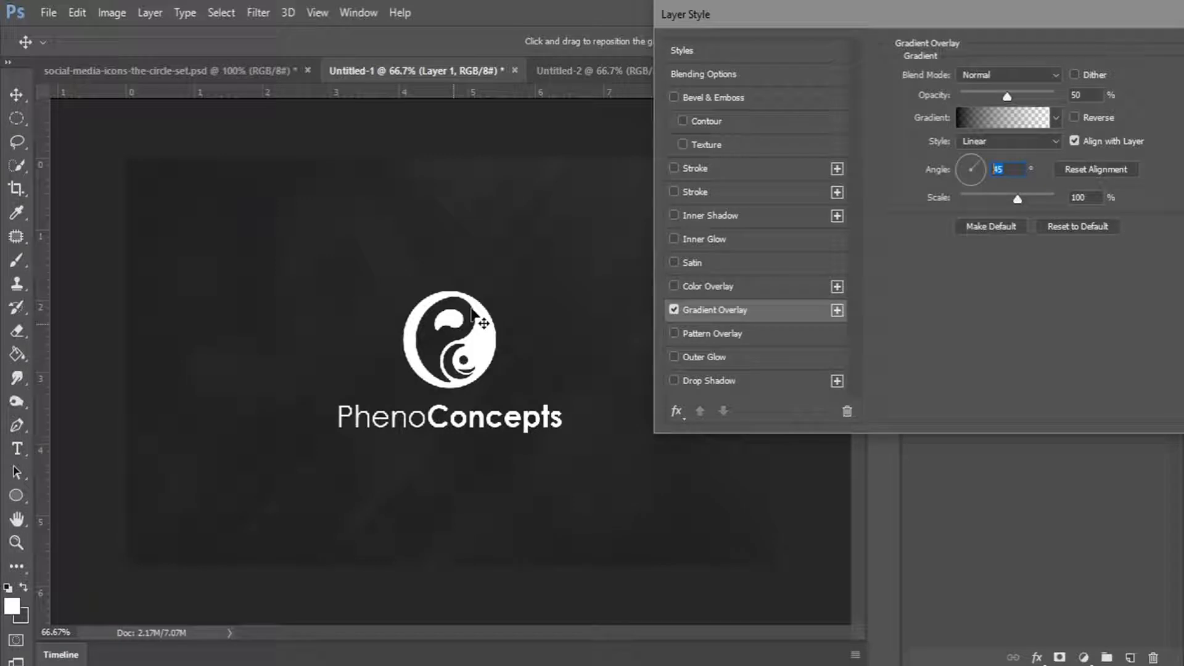
{"action": "left_click_drag", "start_coordinate": [475, 318], "coordinate": [378, 377]}
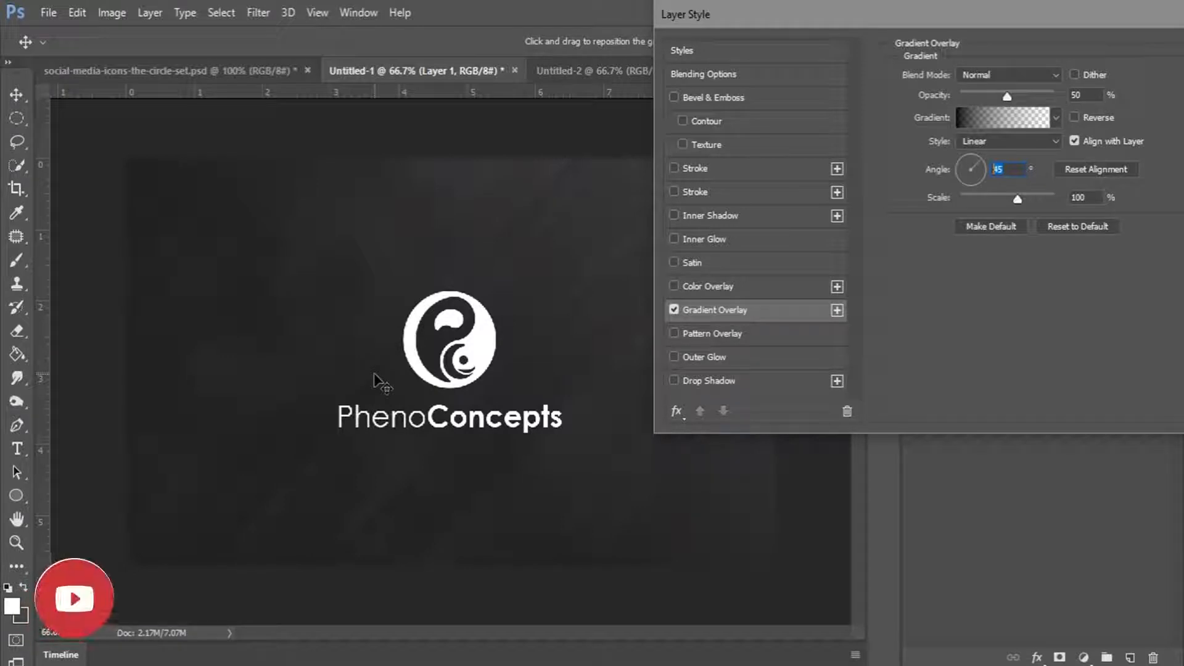
{"action": "left_click_drag", "start_coordinate": [986, 17], "coordinate": [827, 16]}
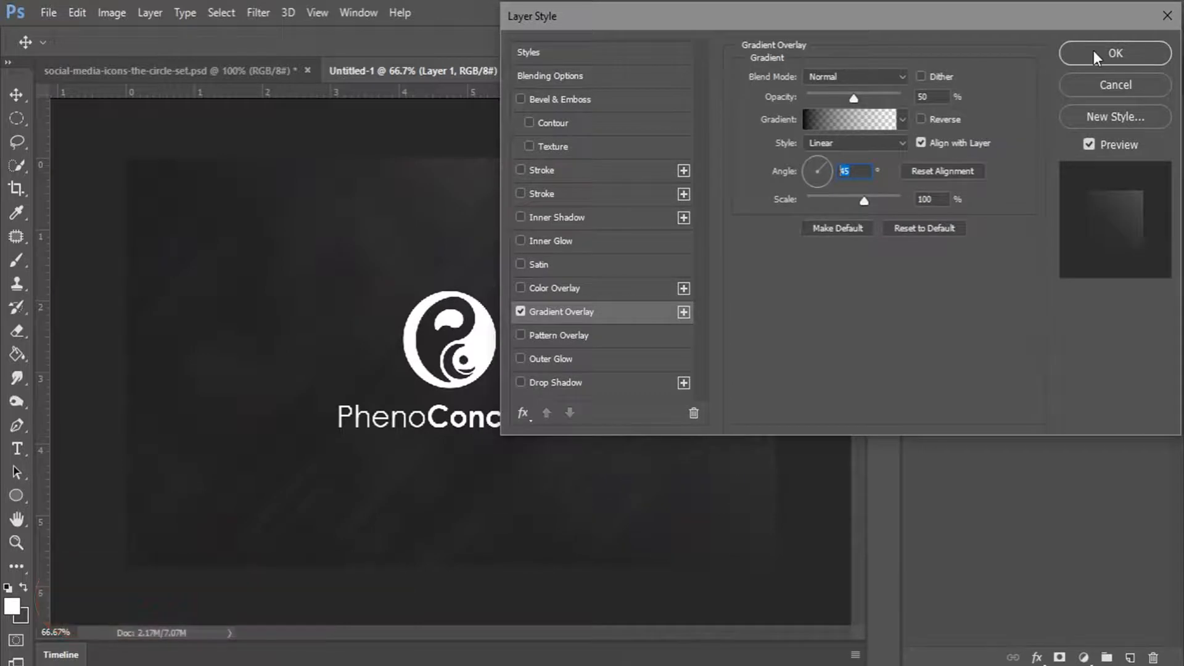
{"action": "left_click_drag", "start_coordinate": [930, 97], "coordinate": [897, 98]}
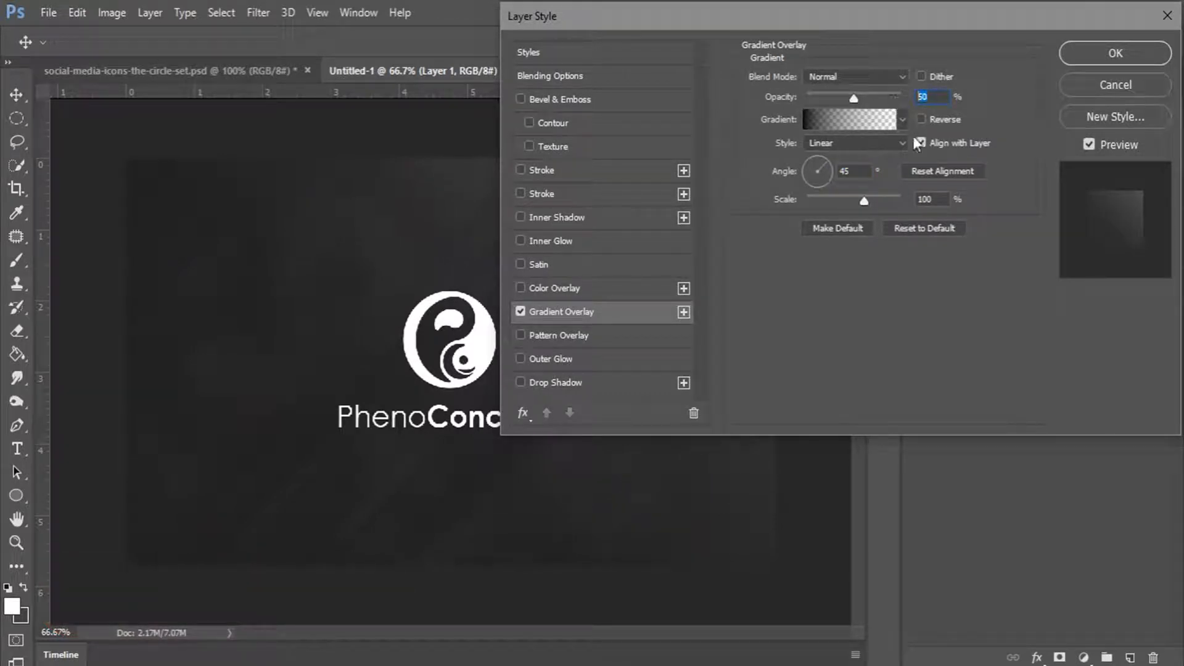
{"action": "left_click", "coordinate": [938, 200]}
{"action": "left_click", "coordinate": [1130, 53]}
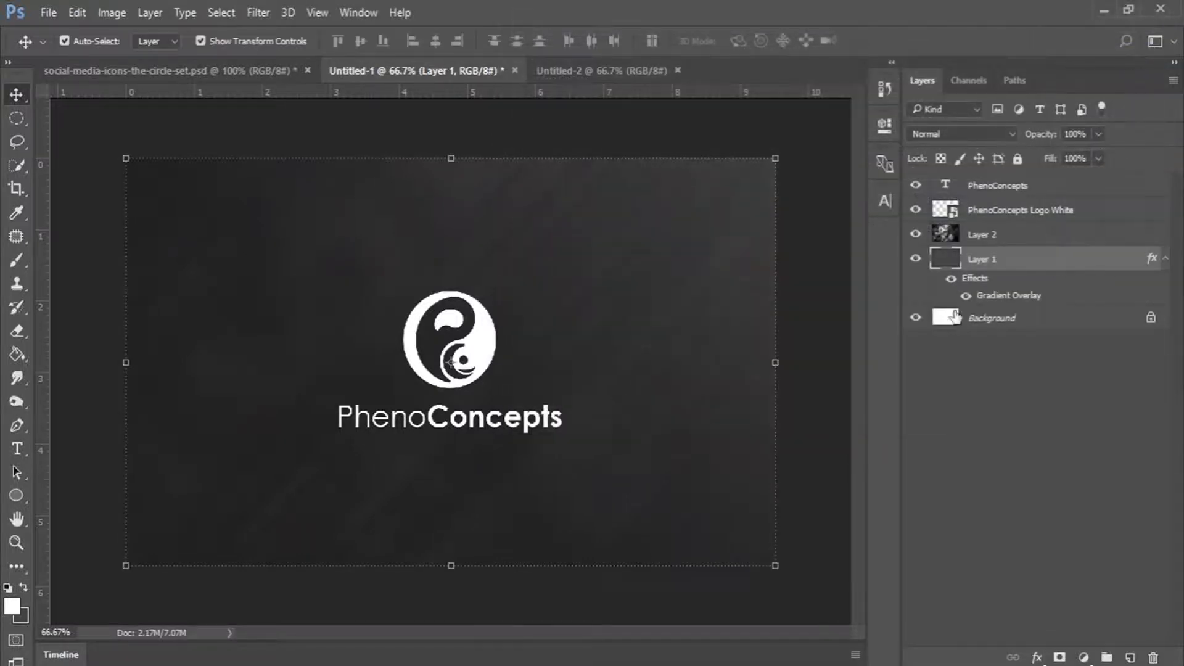
{"action": "left_click", "coordinate": [964, 458]}
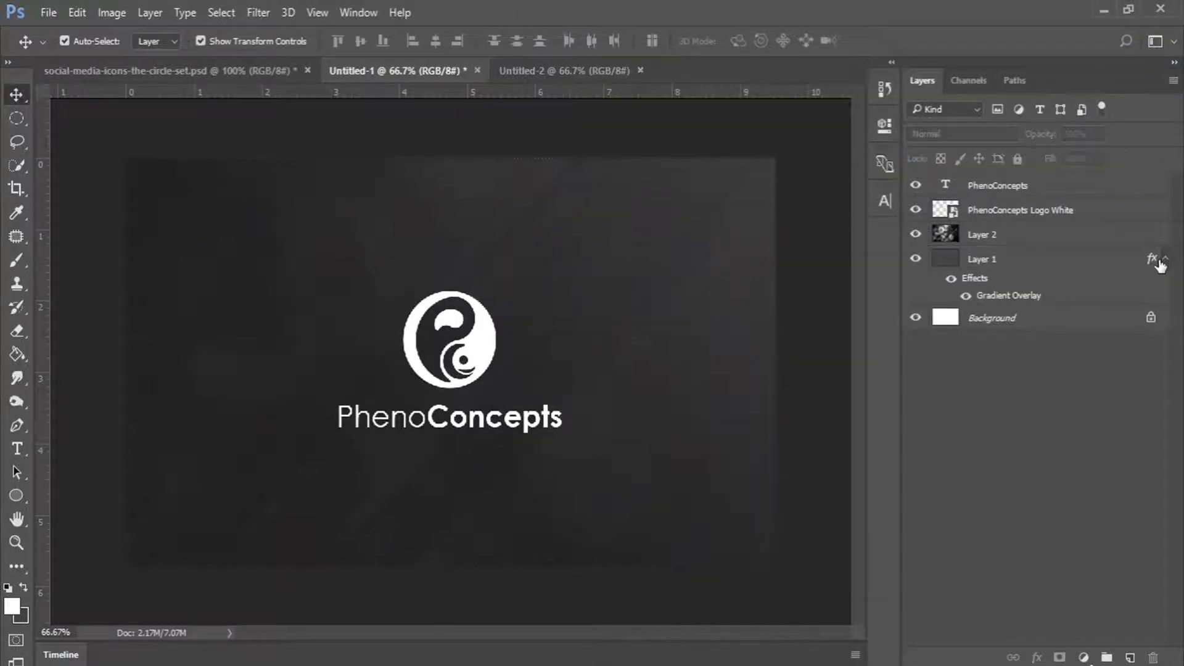
{"action": "left_click", "coordinate": [1164, 259]}
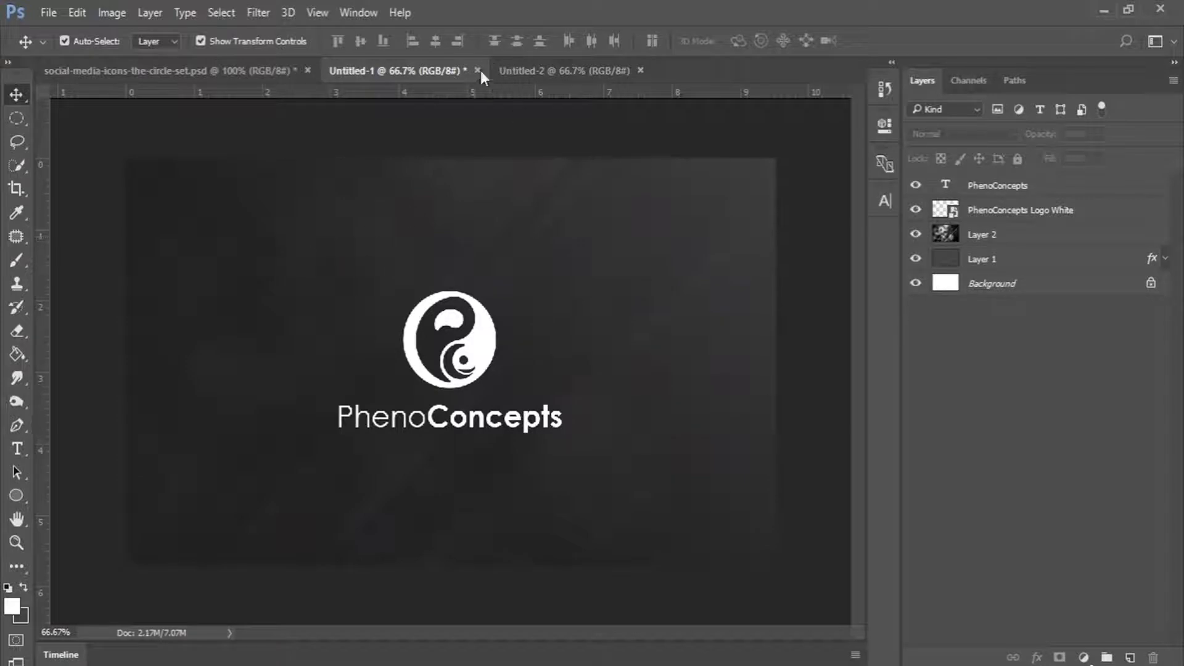
In Untitled-2, draw a 383 × 95 px rectangle filled with #444444 near the upper left.
{"action": "left_click", "coordinate": [533, 70]}
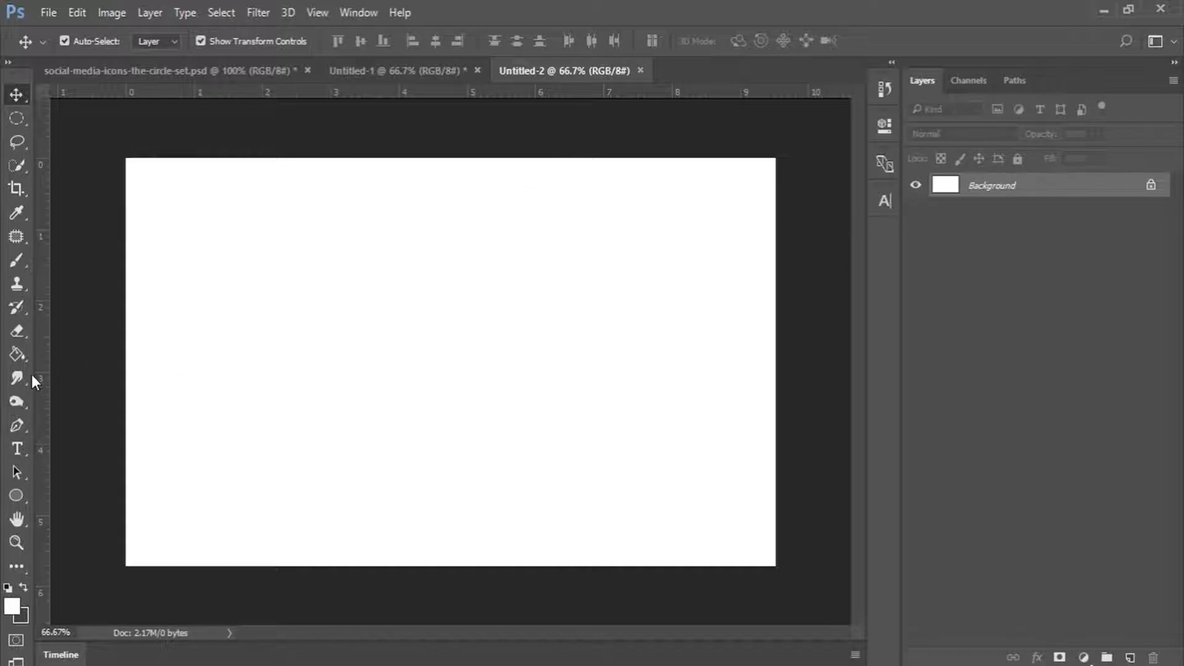
{"action": "left_click", "coordinate": [7, 489]}
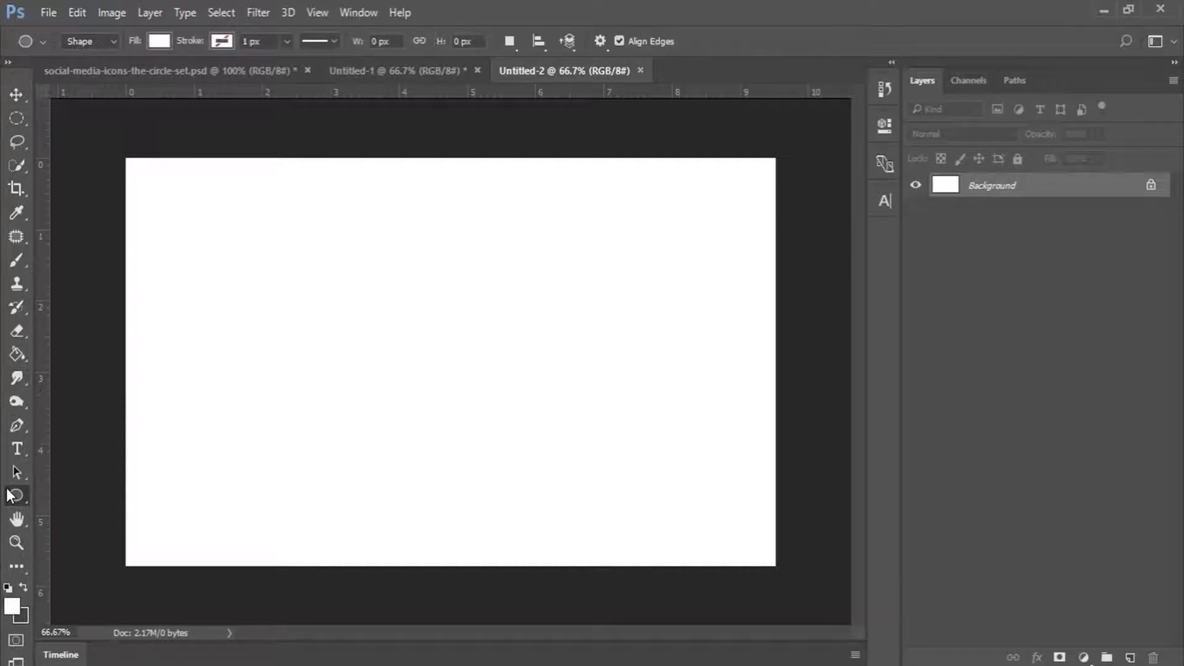
{"action": "left_click", "coordinate": [7, 490]}
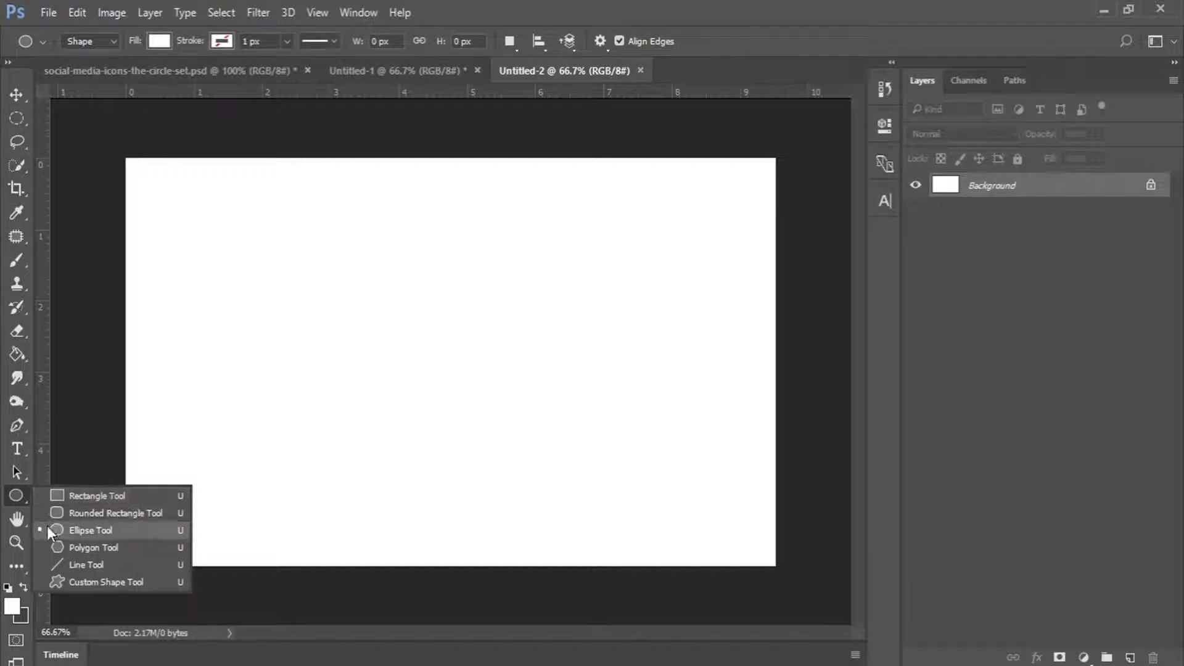
{"action": "left_click", "coordinate": [88, 497]}
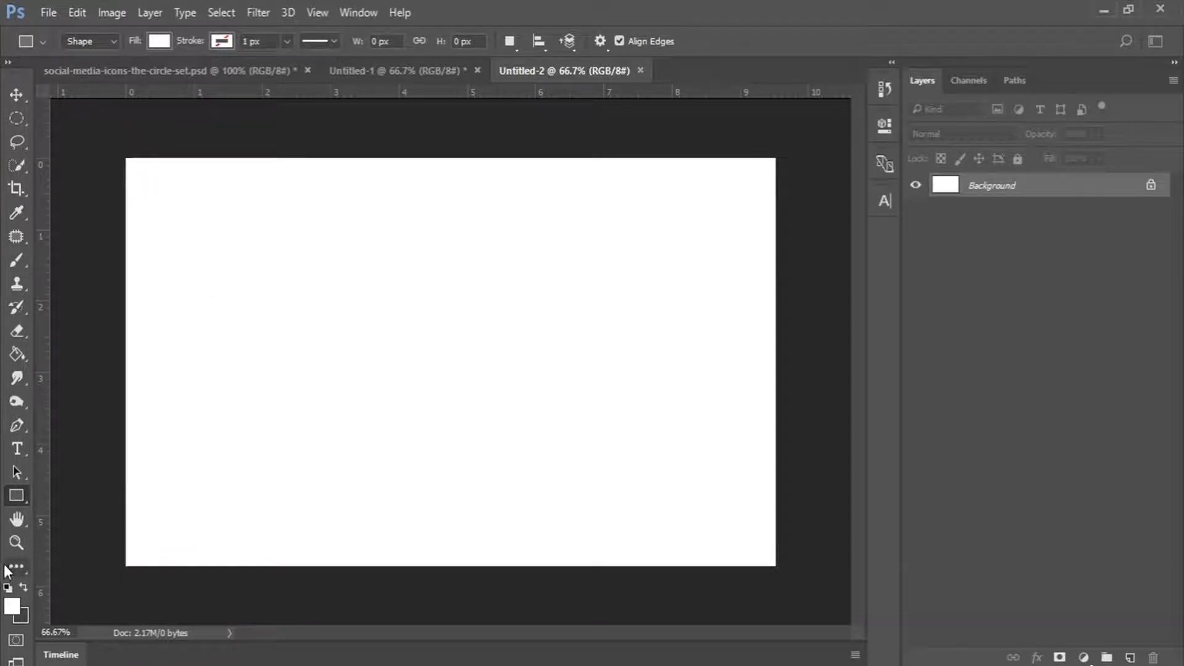
{"action": "left_click", "coordinate": [23, 588]}
{"action": "left_click", "coordinate": [21, 590]}
{"action": "left_click", "coordinate": [21, 592]}
{"action": "left_click", "coordinate": [12, 608]}
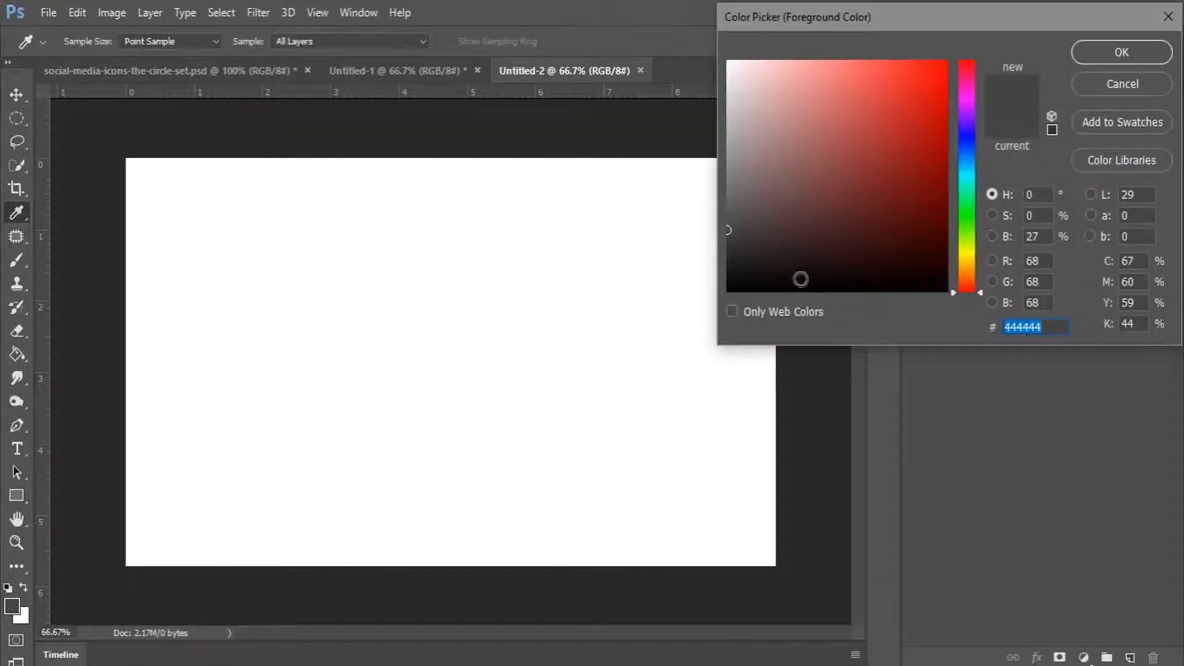
{"action": "left_click", "coordinate": [1096, 52]}
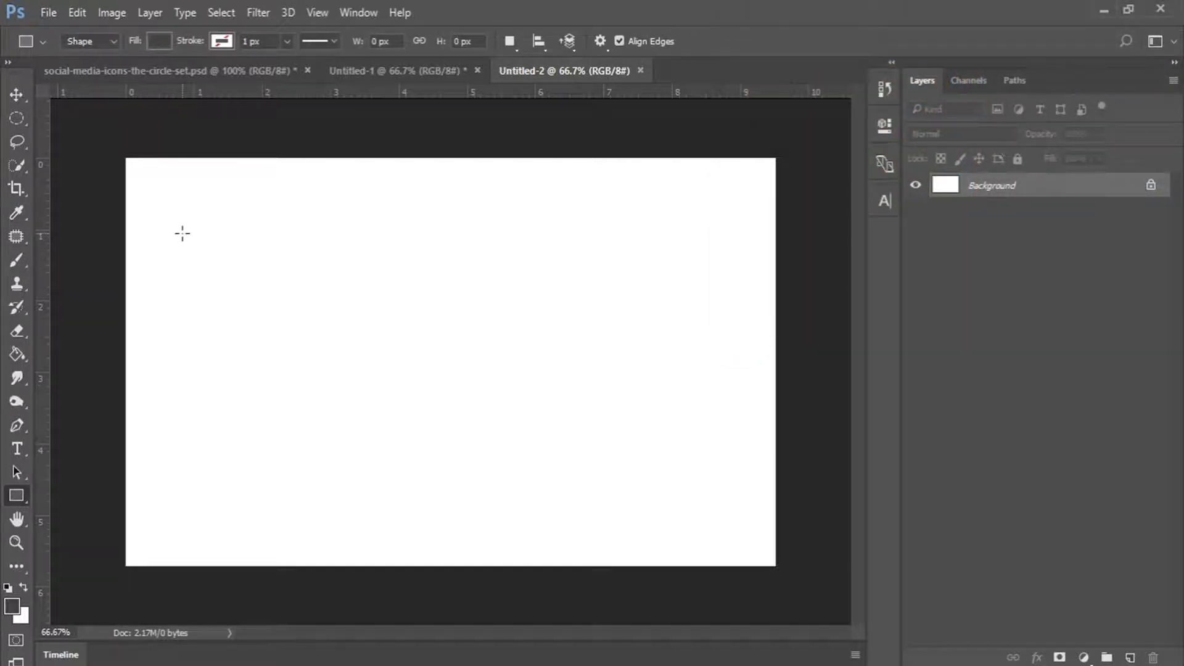
{"action": "left_click_drag", "start_coordinate": [182, 233], "coordinate": [402, 289]}
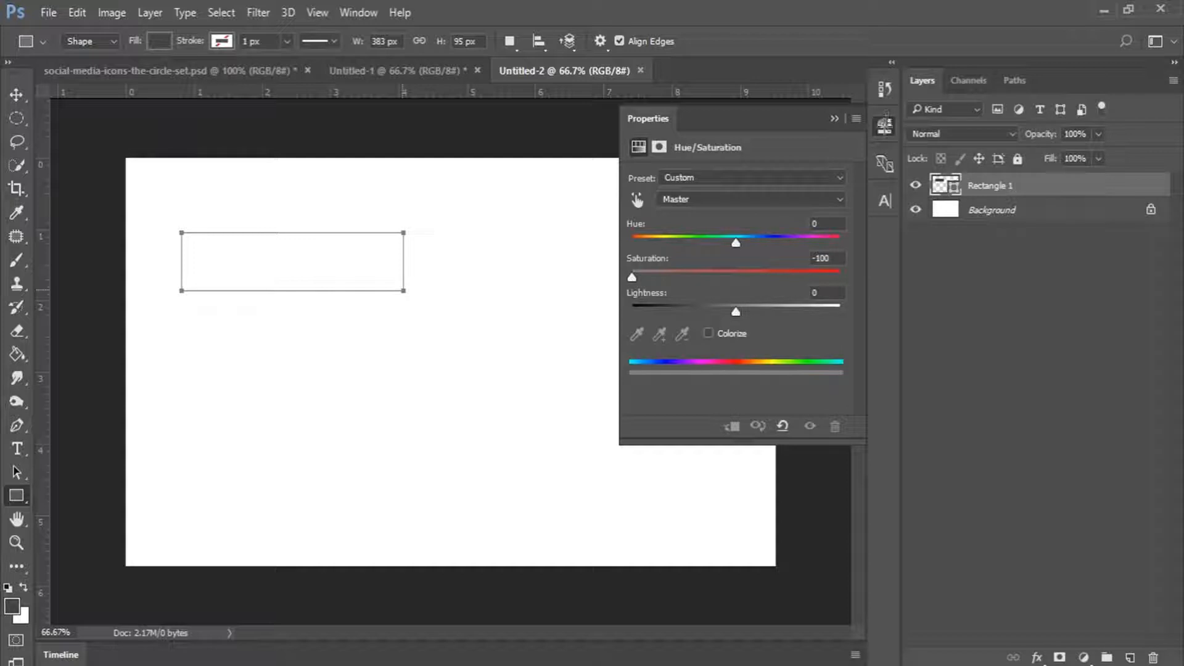
{"action": "left_click", "coordinate": [884, 127]}
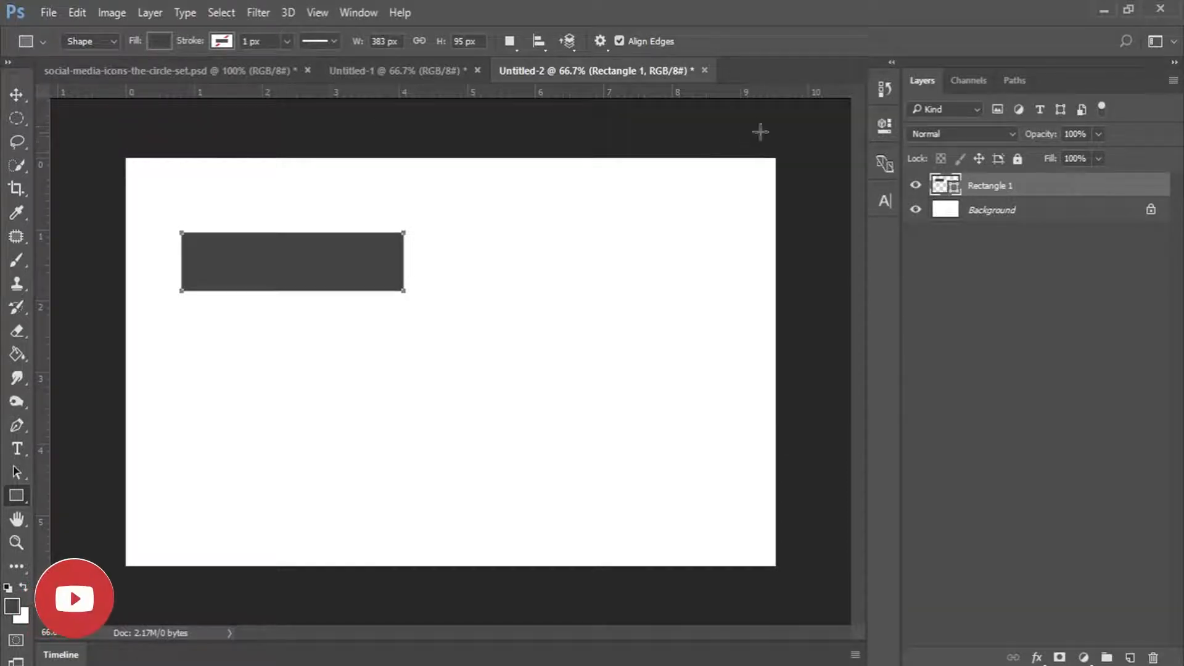
Move Rectangle 1 flush to the top-left corner and widen it to 122.45%.
{"action": "left_click", "coordinate": [20, 97]}
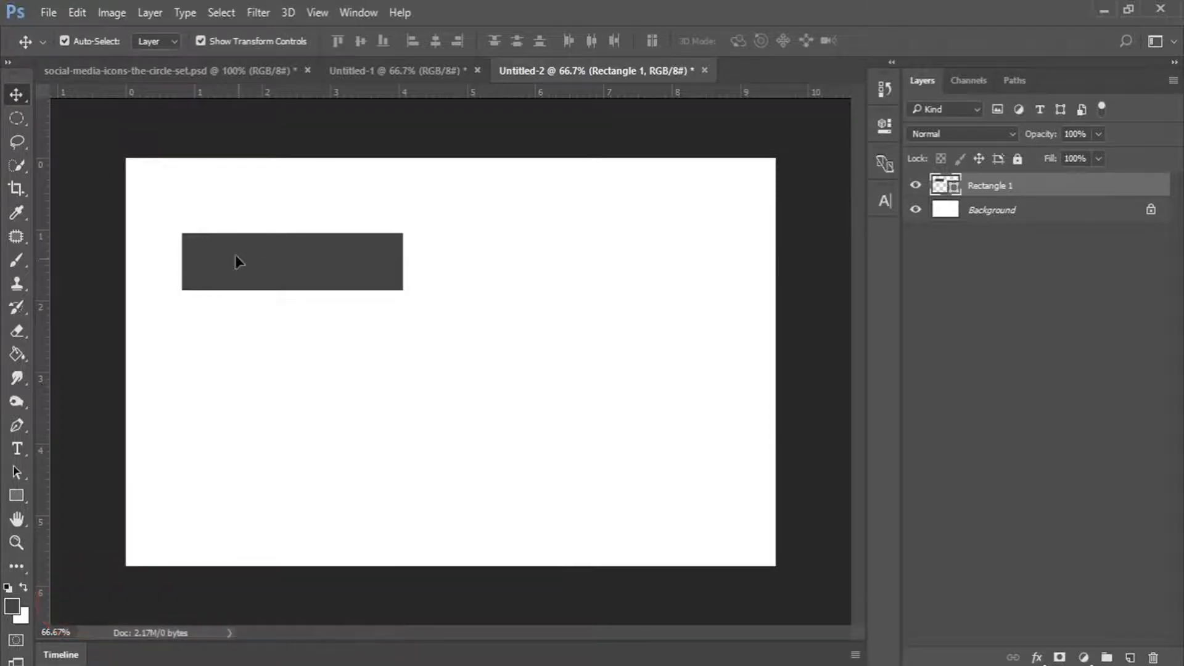
{"action": "left_click_drag", "start_coordinate": [238, 259], "coordinate": [186, 187]}
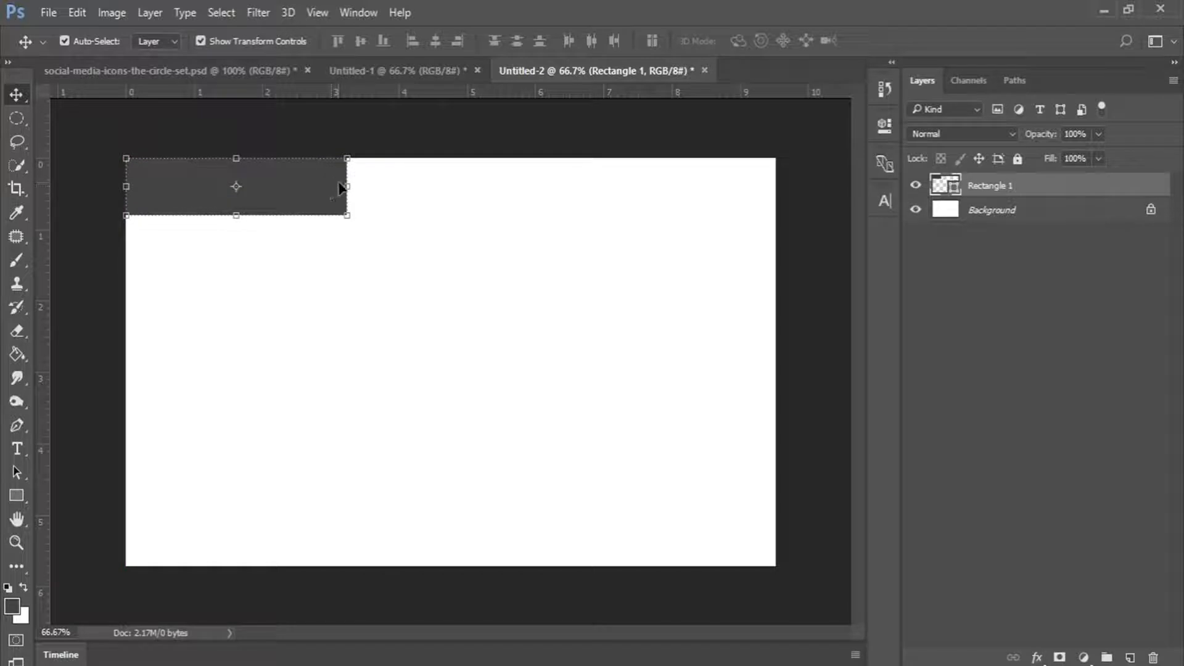
{"action": "left_click_drag", "start_coordinate": [349, 186], "coordinate": [398, 187]}
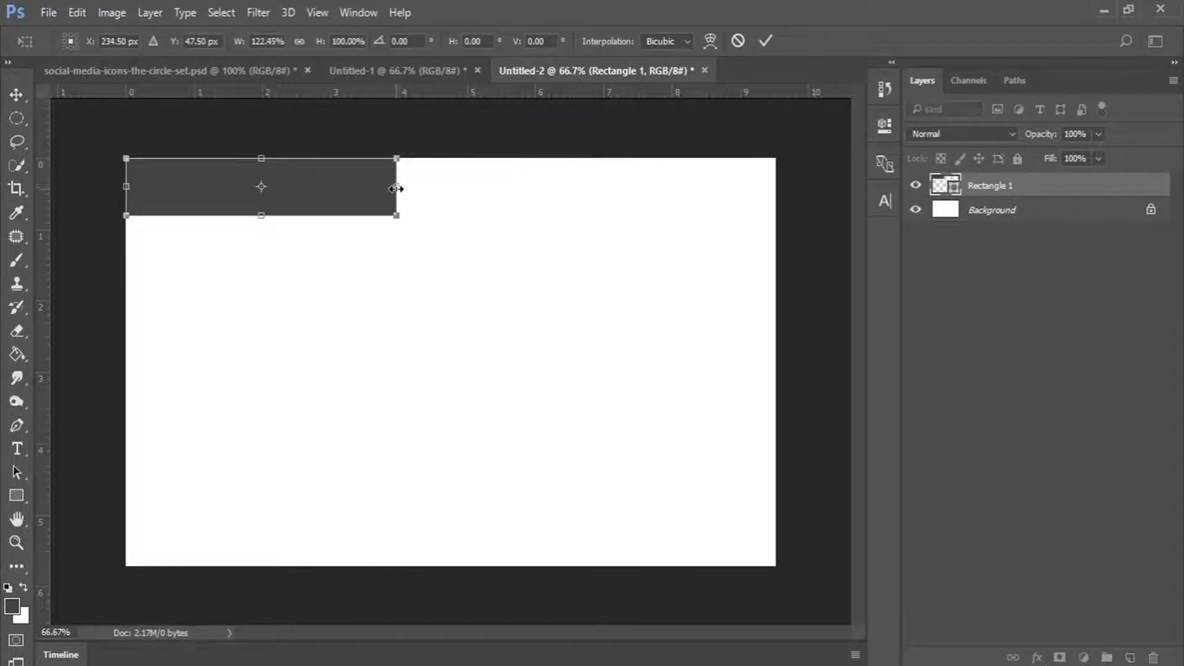
{"action": "left_click", "coordinate": [768, 41]}
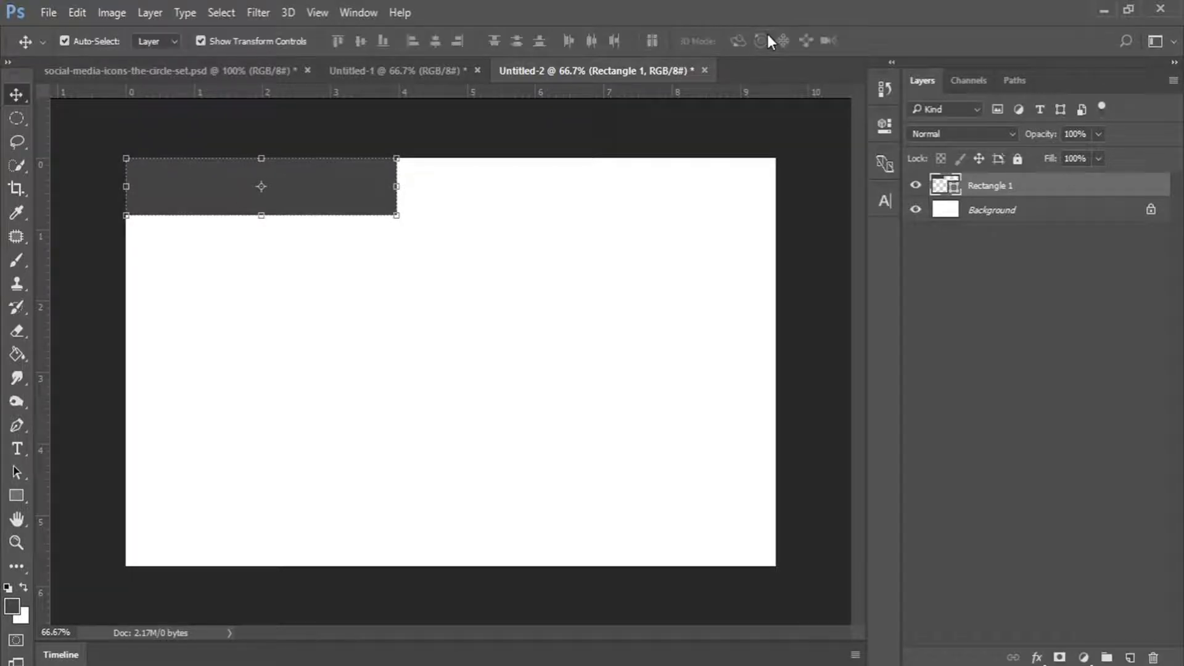
{"action": "left_click", "coordinate": [17, 542]}
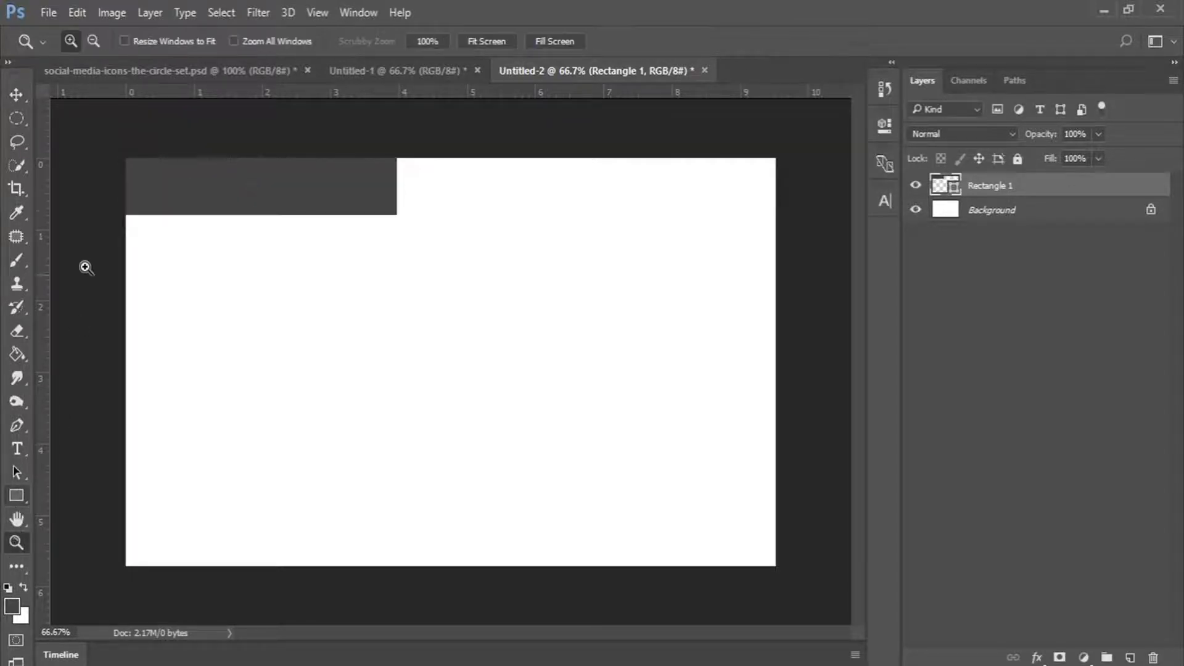
{"action": "left_click", "coordinate": [114, 128]}
{"action": "left_click", "coordinate": [101, 130]}
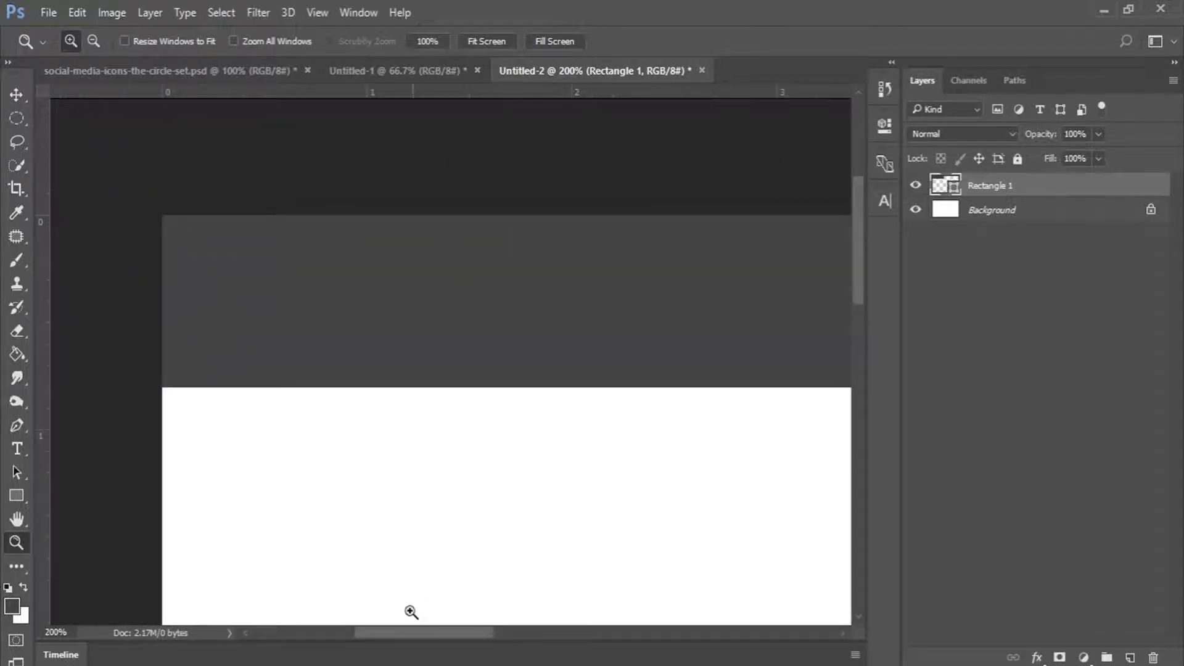
{"action": "left_click", "coordinate": [413, 397], "text": "alt"}
{"action": "scroll", "coordinate": [647, 339], "scroll_direction": "down", "scroll_amount": 3}
{"action": "scroll", "coordinate": [759, 286], "scroll_direction": "down", "scroll_amount": 3}
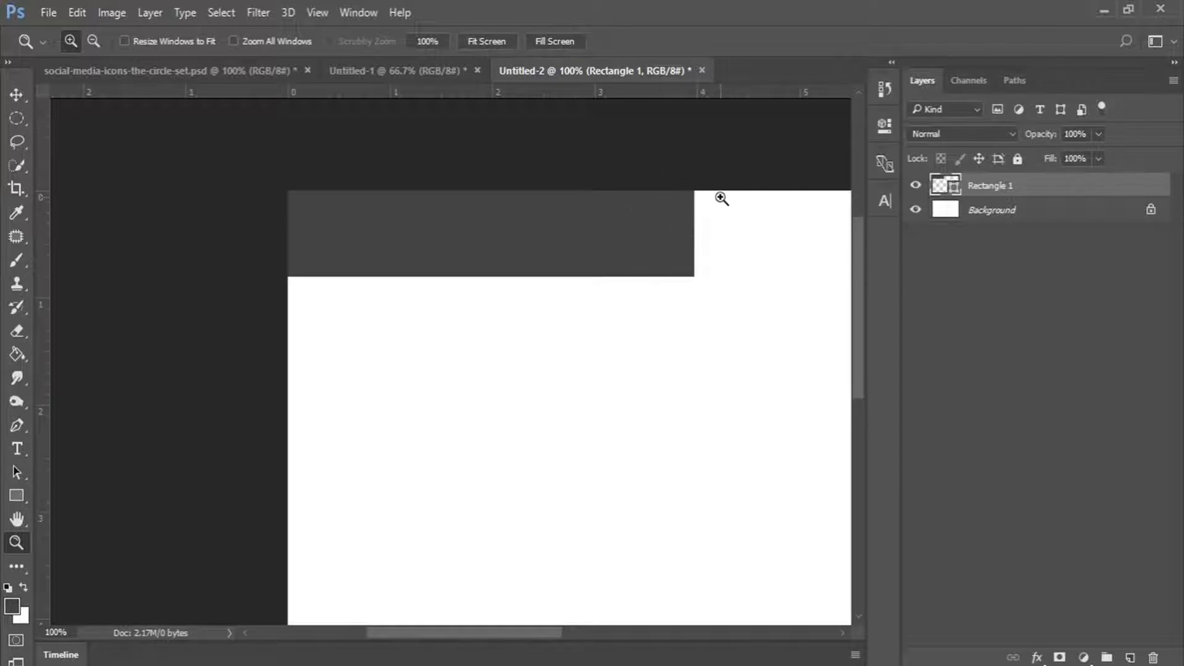
Skew the rectangle's bottom edge leftward so its right end slants.
{"action": "left_click", "coordinate": [9, 97]}
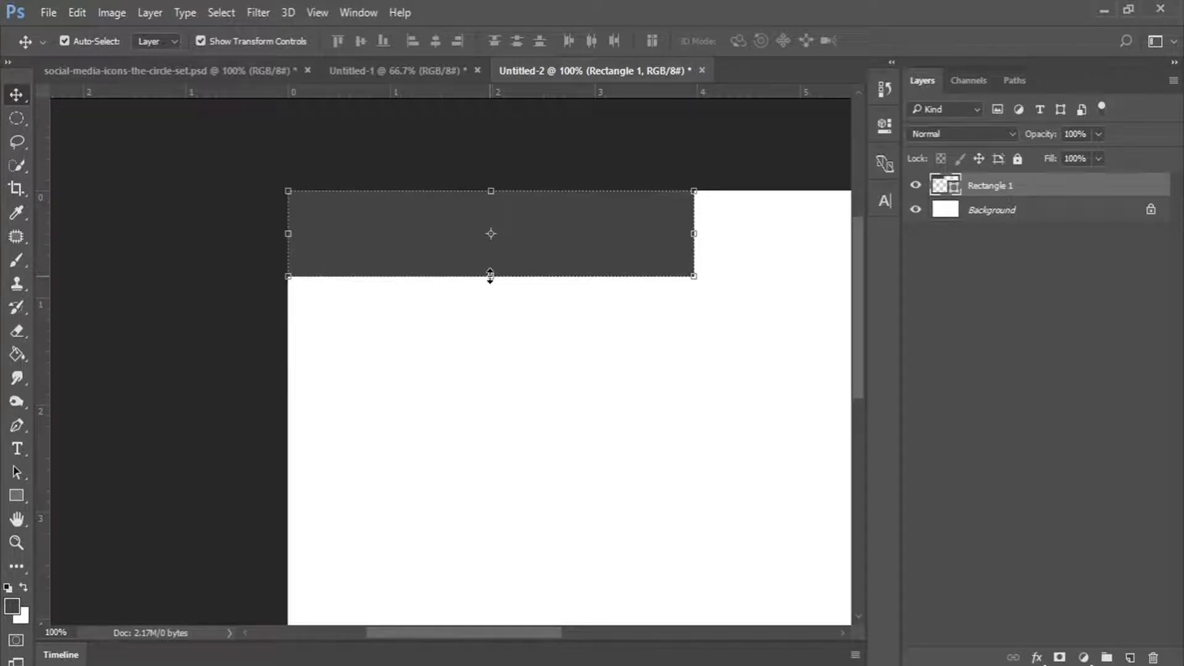
{"action": "key", "text": "ctrl"}
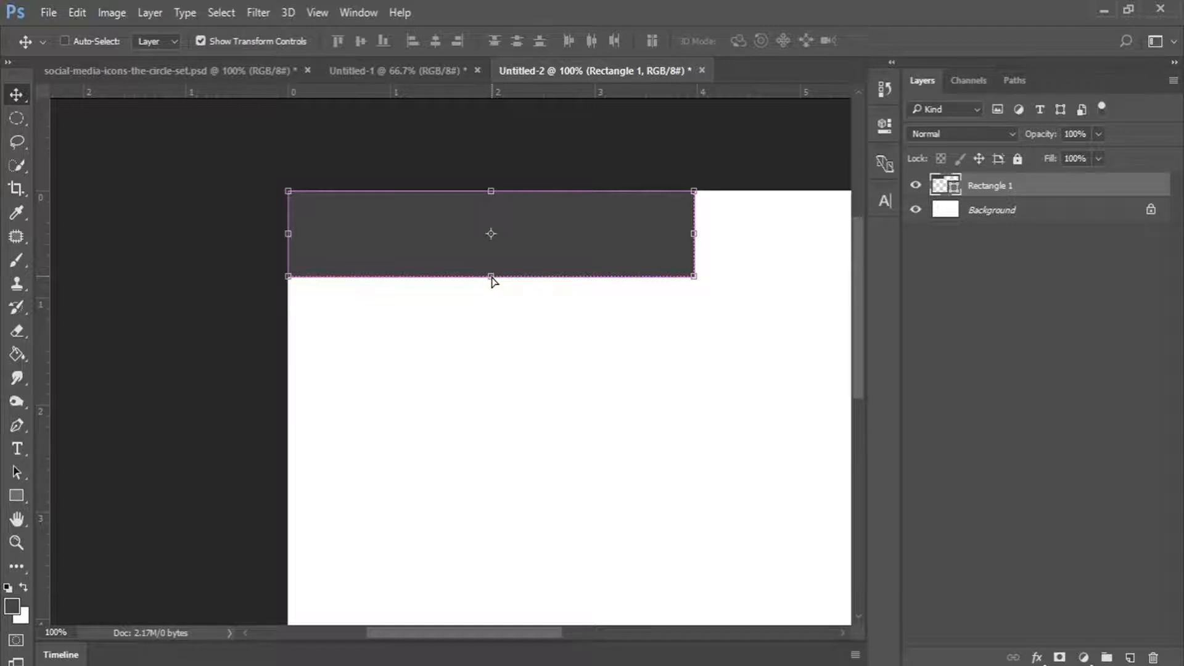
{"action": "left_click", "coordinate": [491, 277]}
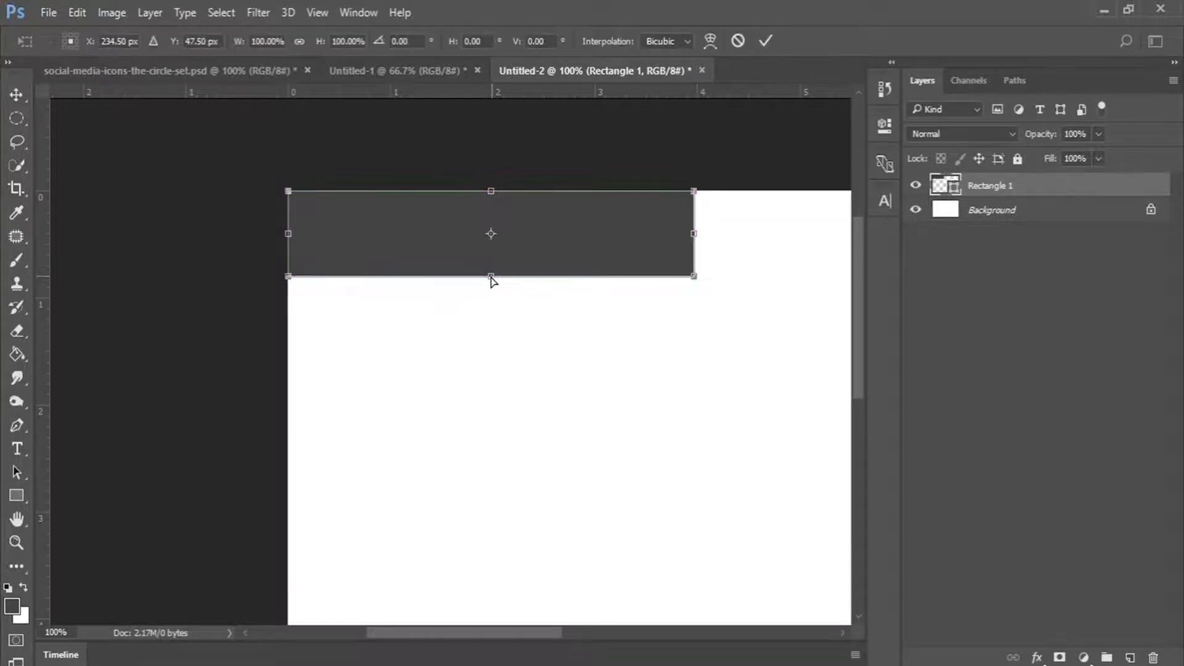
{"action": "left_click_drag", "start_coordinate": [491, 279], "coordinate": [469, 281]}
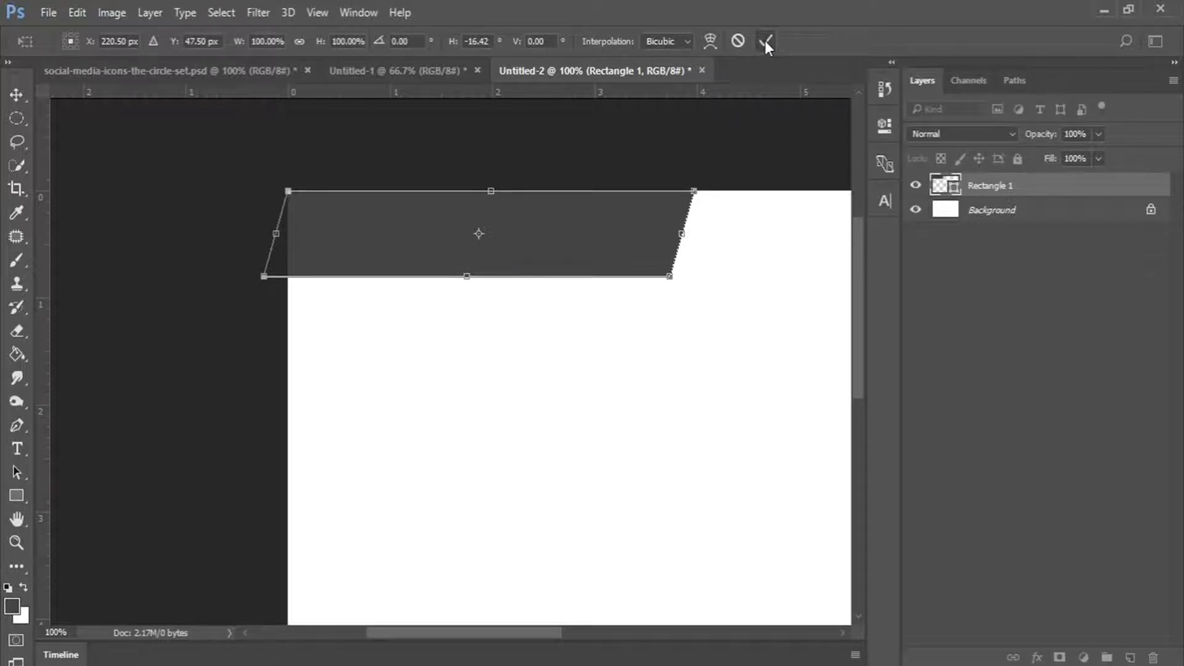
{"action": "left_click", "coordinate": [764, 39]}
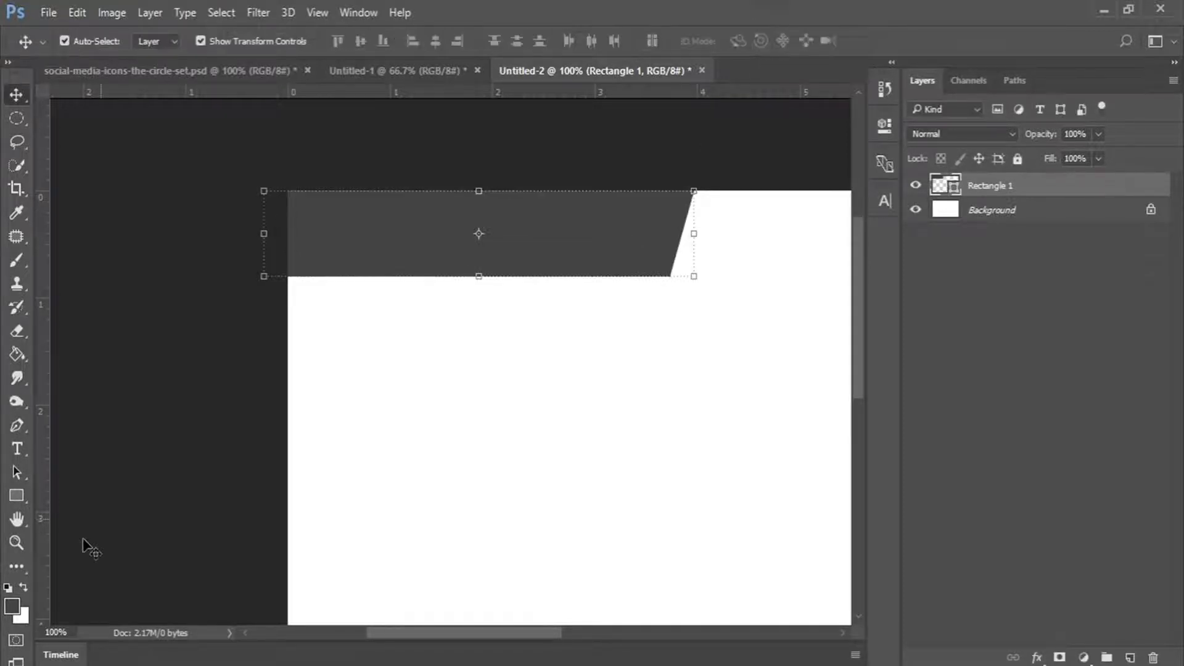
Fit the canvas on screen and ease the skew to a gentler slant of about -5.9°.
{"action": "left_click", "coordinate": [17, 543]}
{"action": "left_click", "coordinate": [485, 40]}
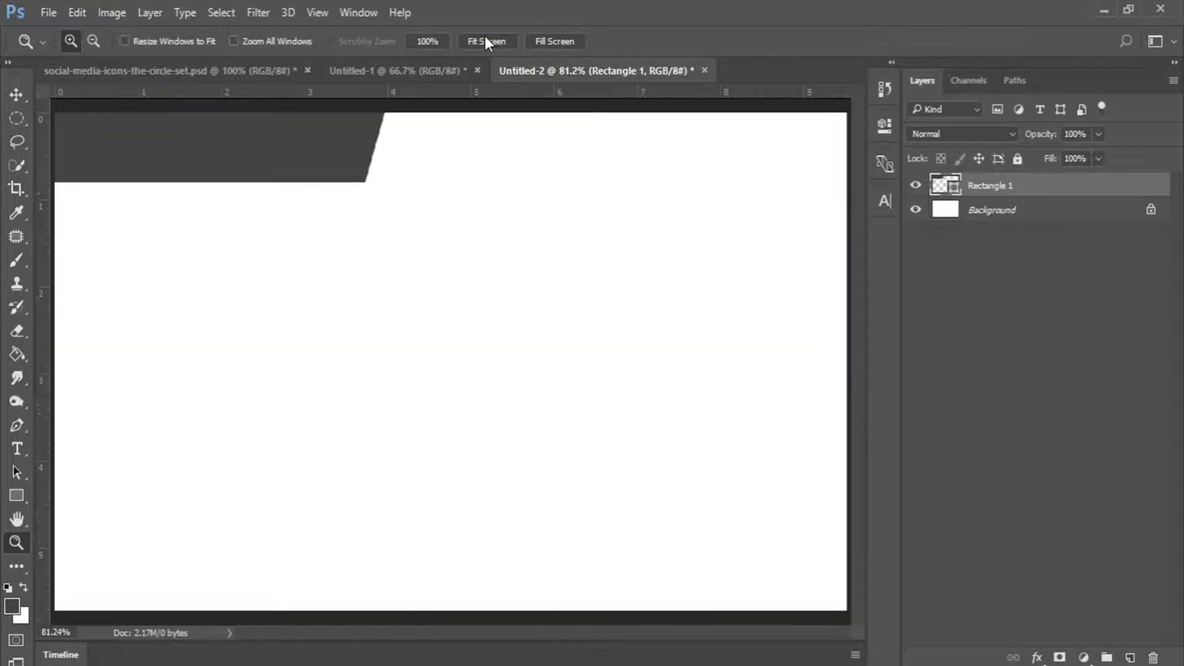
{"action": "key", "text": "v"}
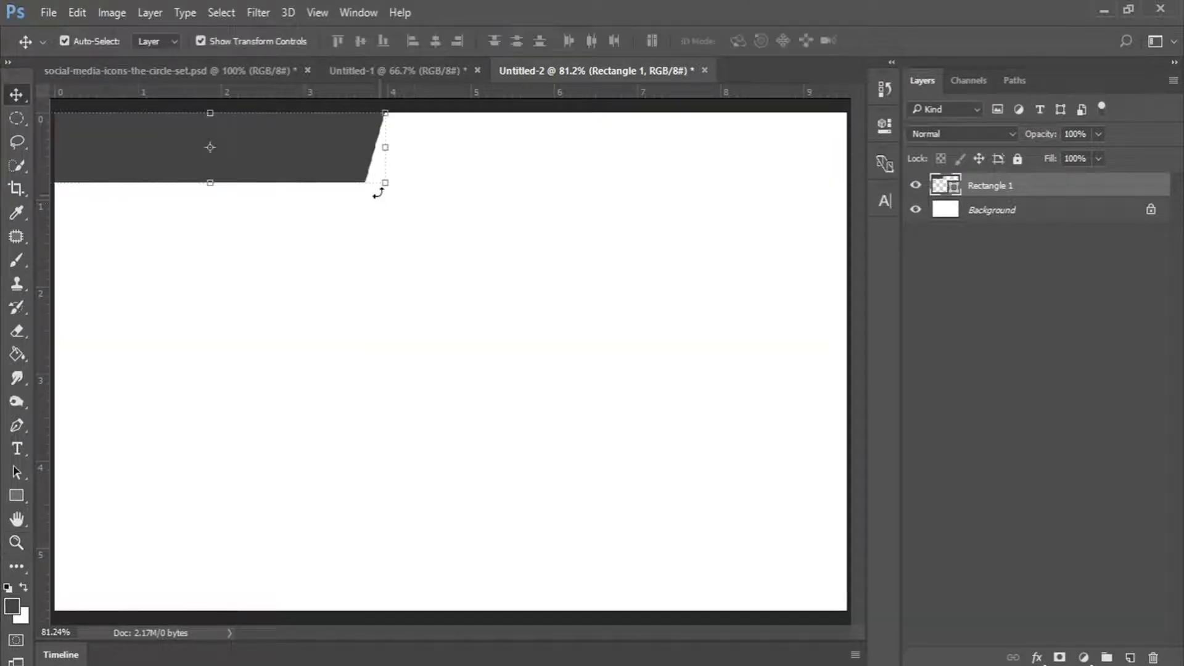
{"action": "key", "text": "ctrl+t"}
{"action": "left_click_drag", "start_coordinate": [211, 183], "coordinate": [207, 186]}
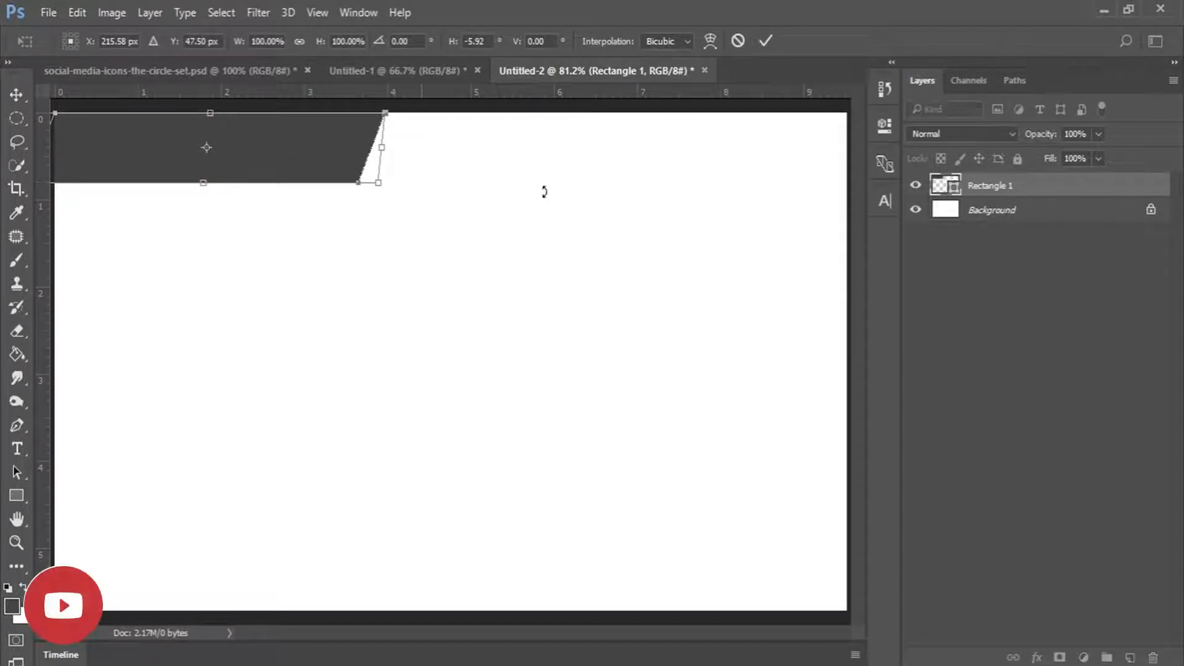
{"action": "left_click", "coordinate": [765, 40]}
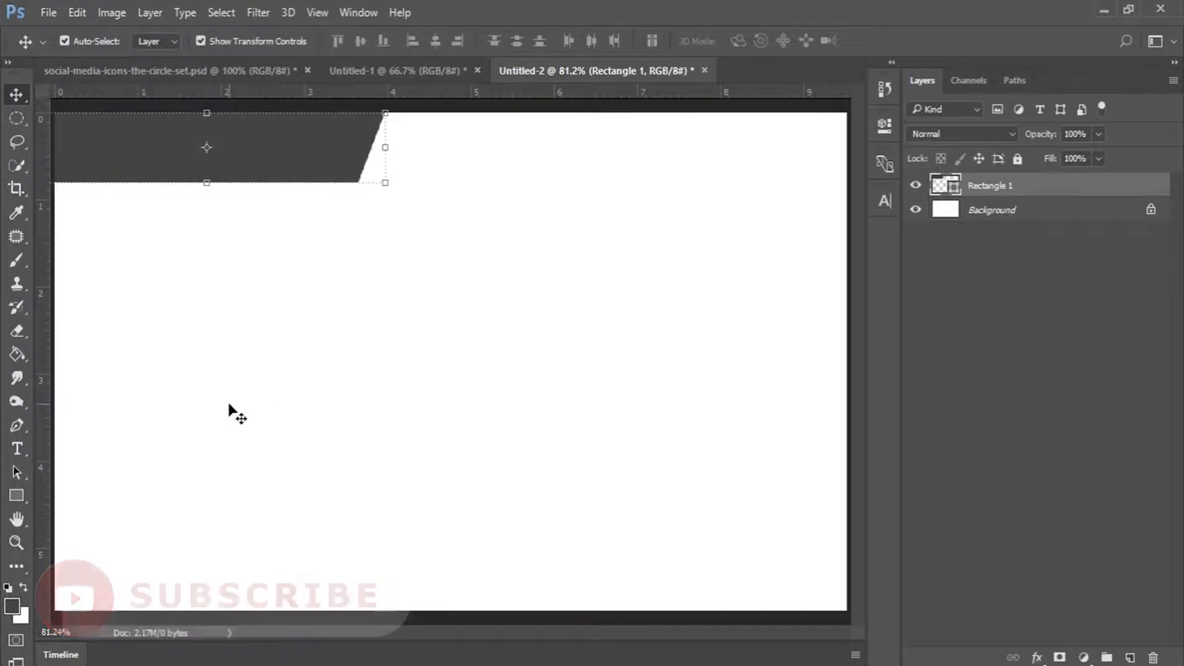
Draw Rectangle 2 as a dark bar stretched across the full width of the canvas bottom.
{"action": "left_click", "coordinate": [16, 495]}
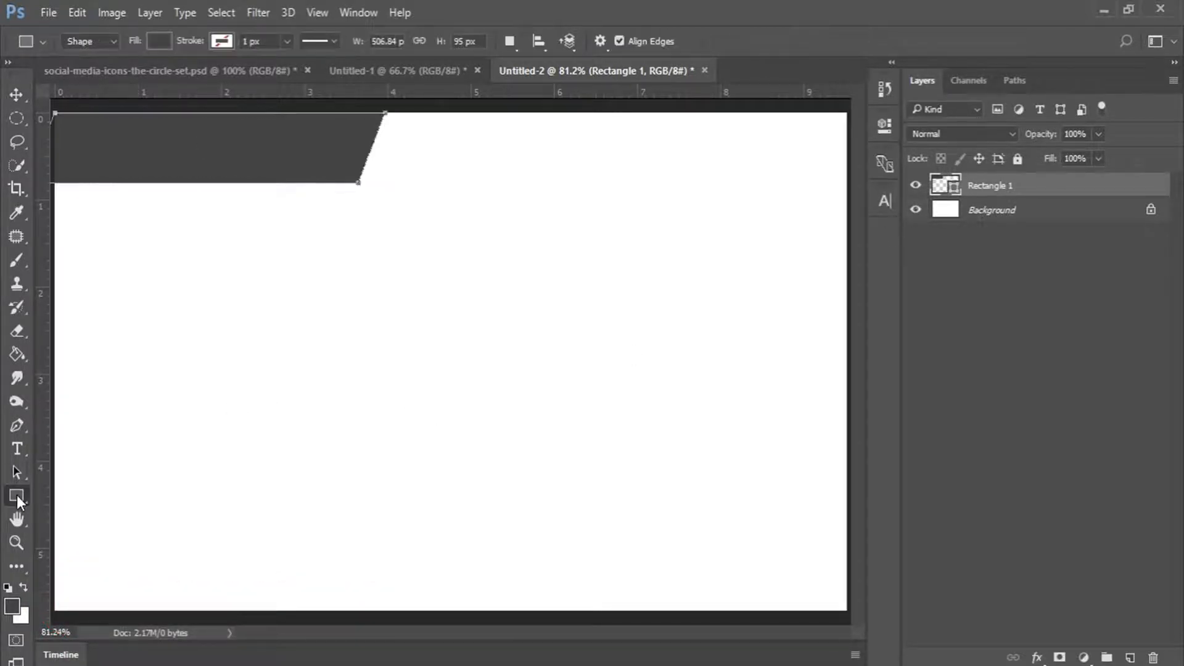
{"action": "left_click_drag", "start_coordinate": [82, 541], "coordinate": [841, 577]}
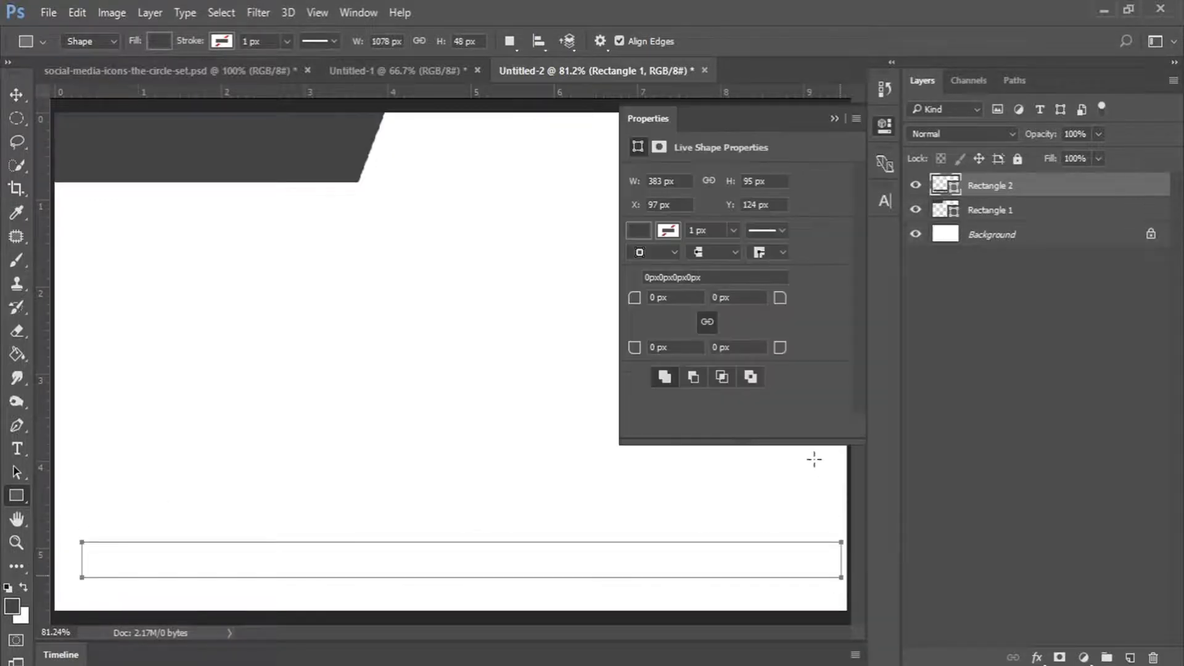
{"action": "left_click", "coordinate": [882, 131]}
{"action": "left_click", "coordinate": [17, 93]}
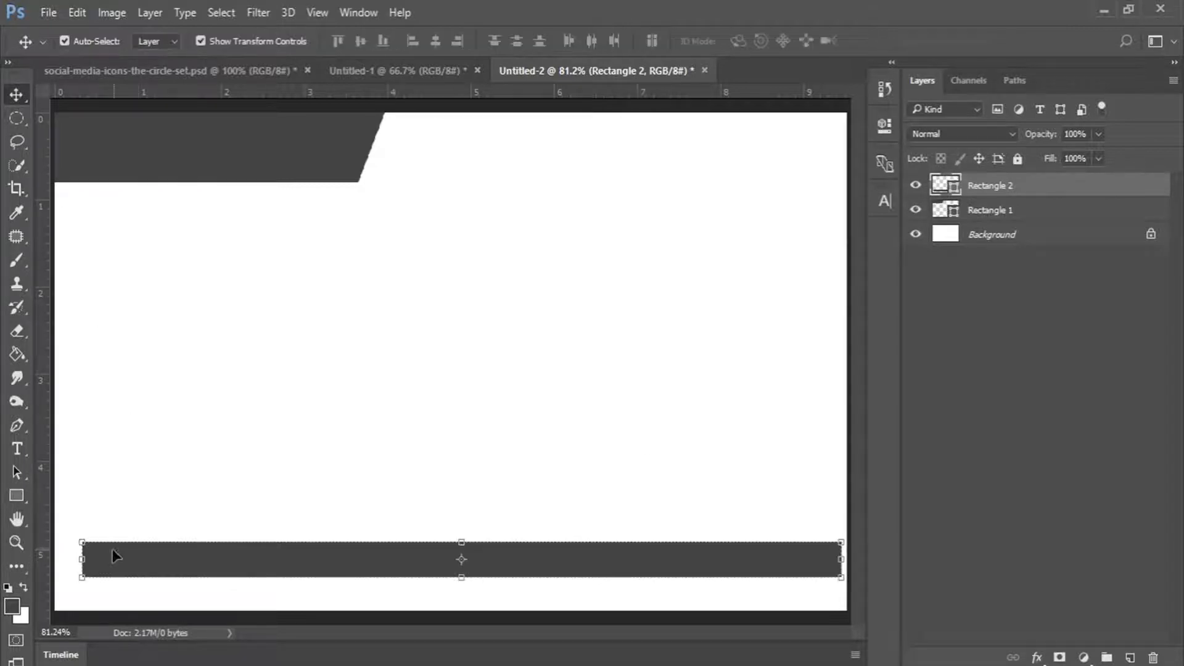
{"action": "key", "text": "ctrl+t"}
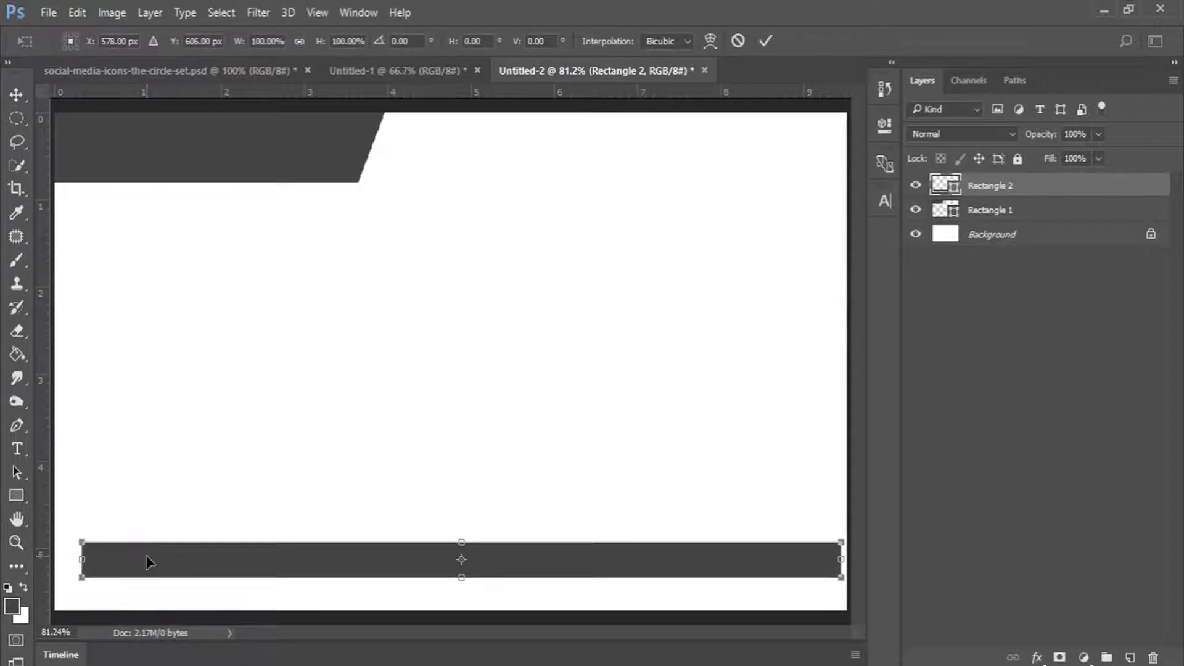
{"action": "left_click_drag", "start_coordinate": [146, 561], "coordinate": [120, 587]}
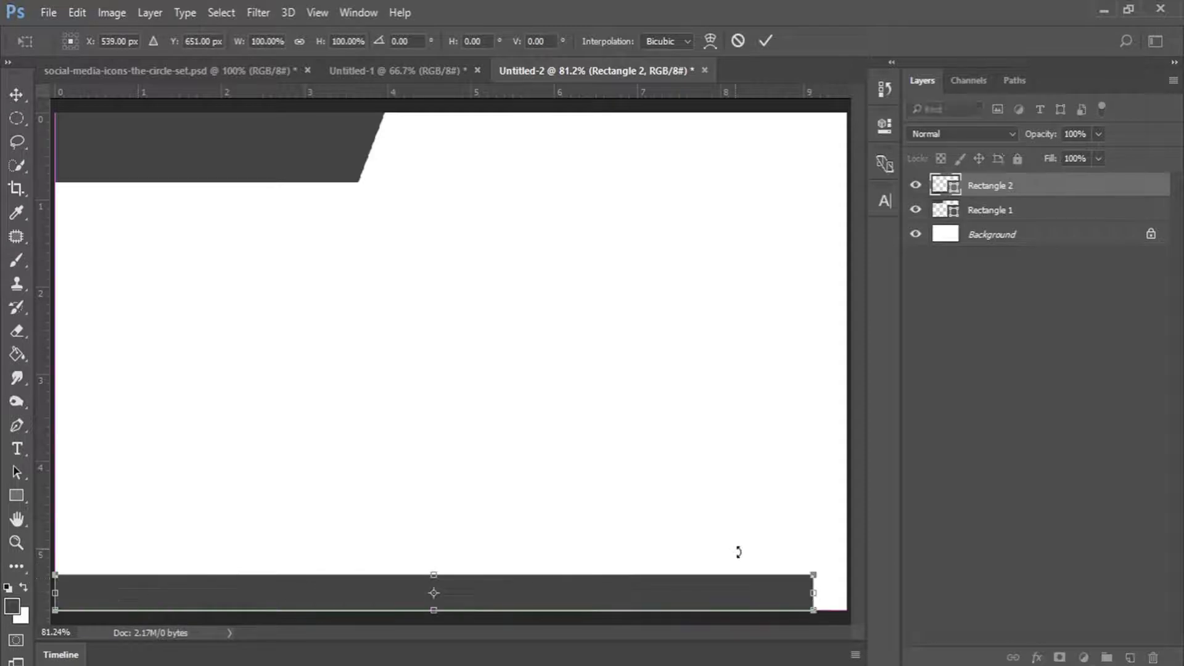
{"action": "left_click_drag", "start_coordinate": [813, 592], "coordinate": [843, 591]}
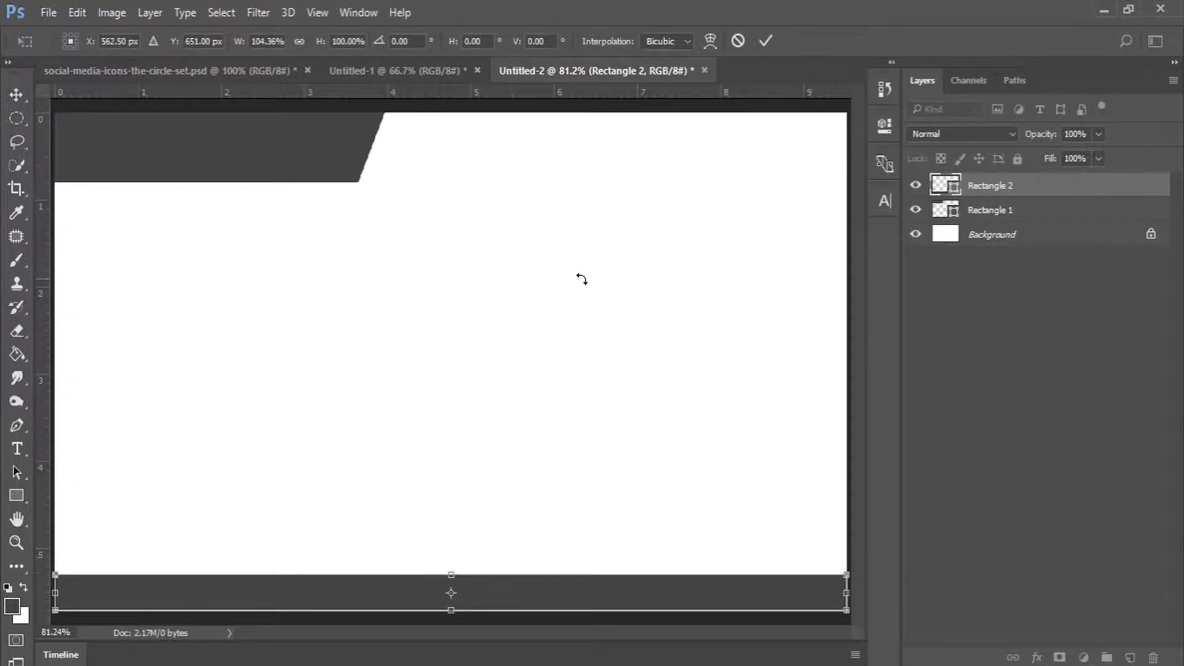
{"action": "left_click", "coordinate": [765, 41]}
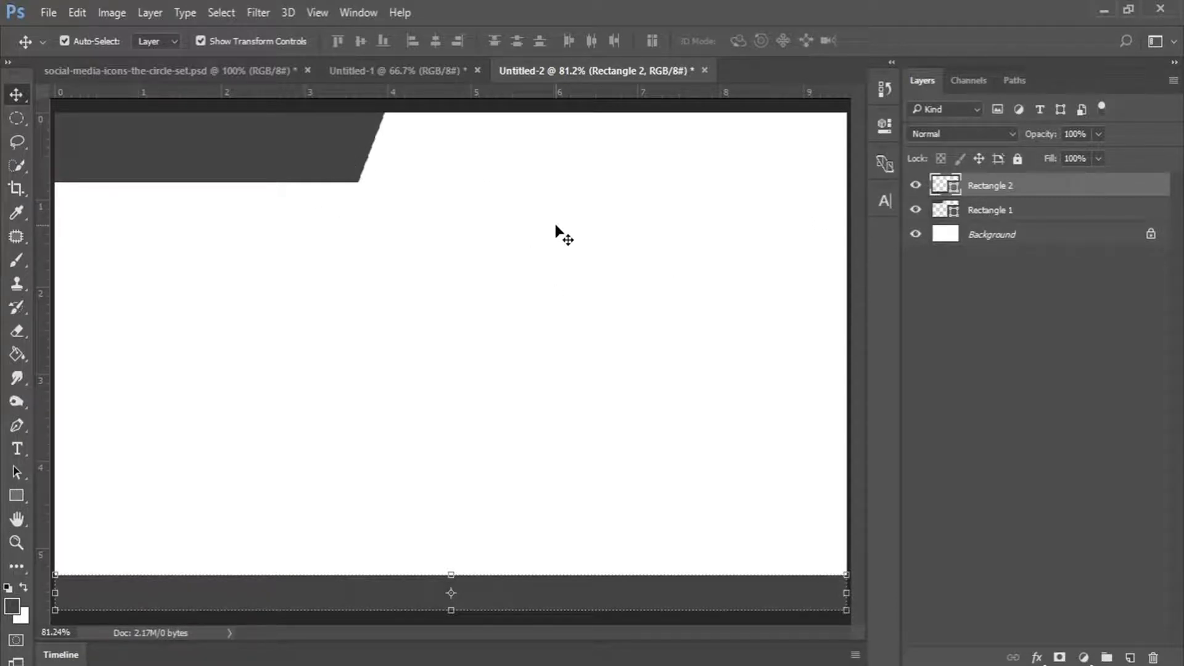
{"action": "left_click", "coordinate": [249, 73]}
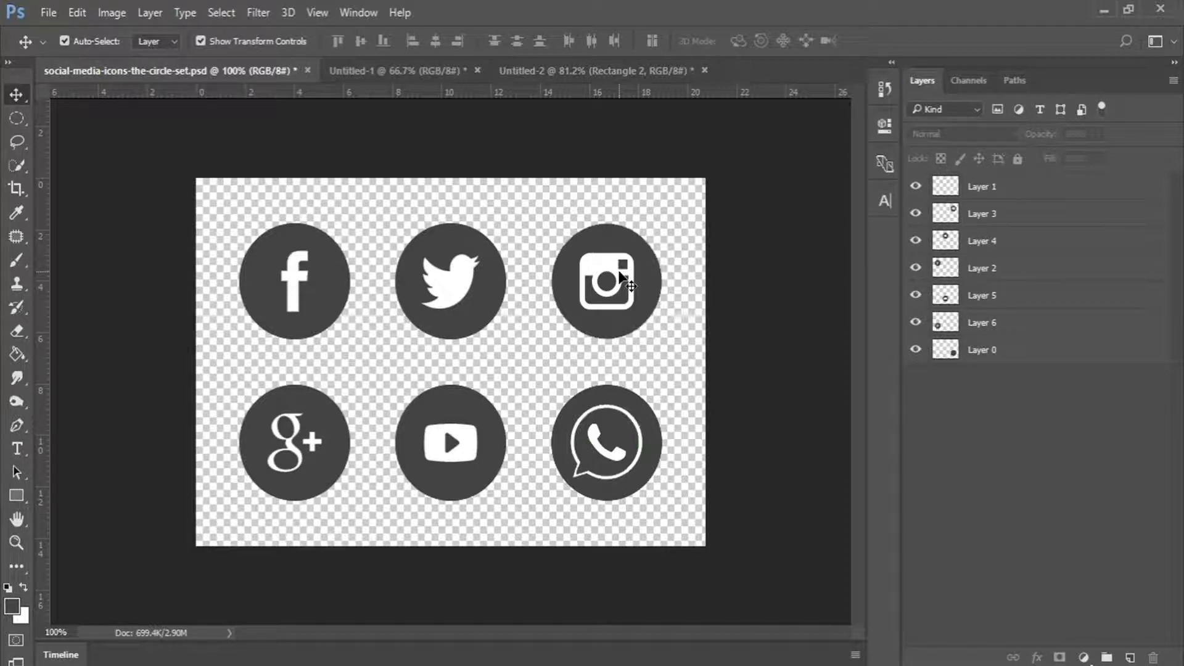
Merge Layer 0 into Layer 1 and drag all six icon layers into Untitled-2.
{"action": "left_click", "coordinate": [983, 192]}
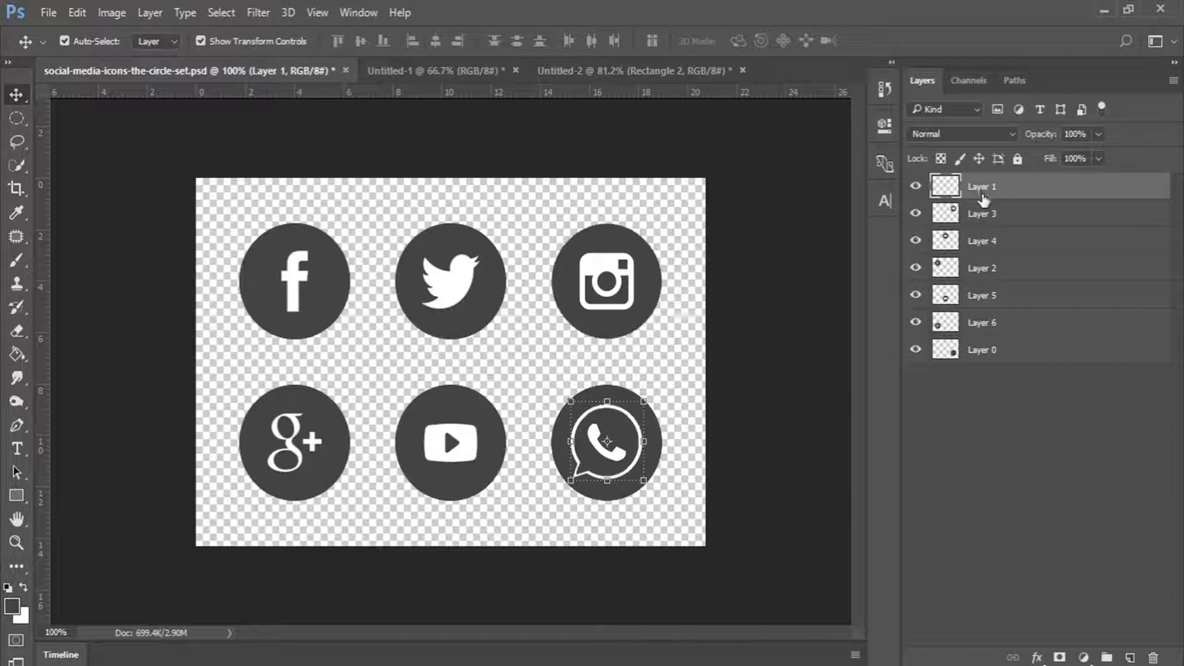
{"action": "left_click", "coordinate": [991, 351], "text": "ctrl"}
{"action": "right_click", "coordinate": [992, 352]}
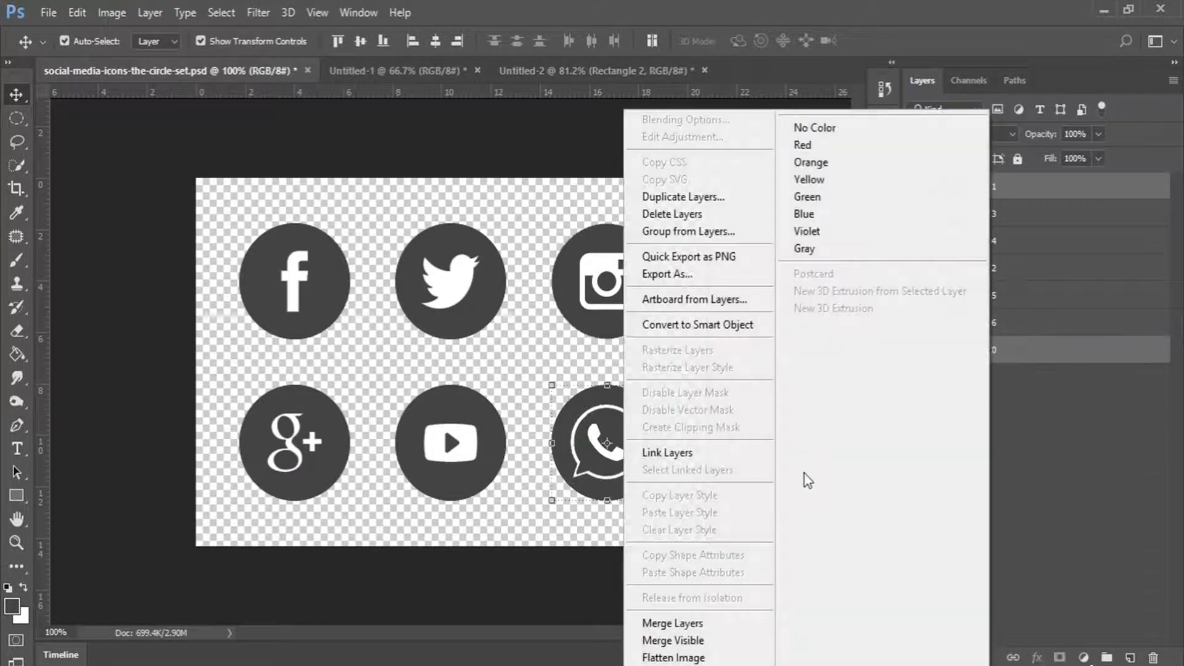
{"action": "left_click", "coordinate": [730, 624]}
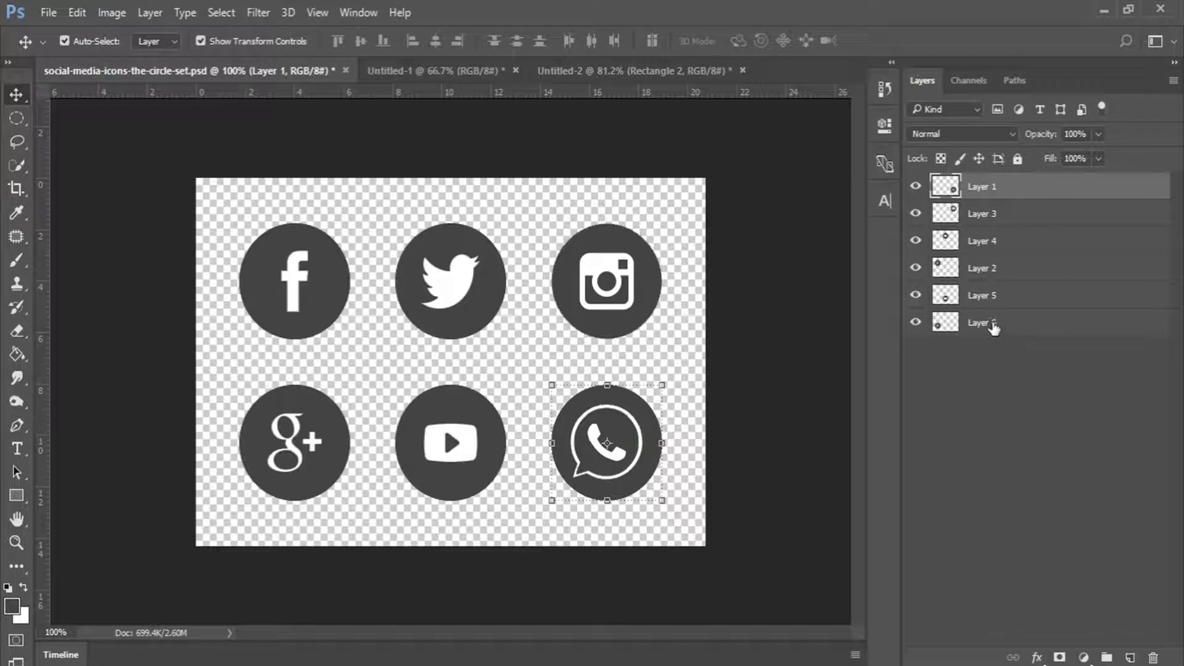
{"action": "left_click", "coordinate": [993, 328], "text": "shift"}
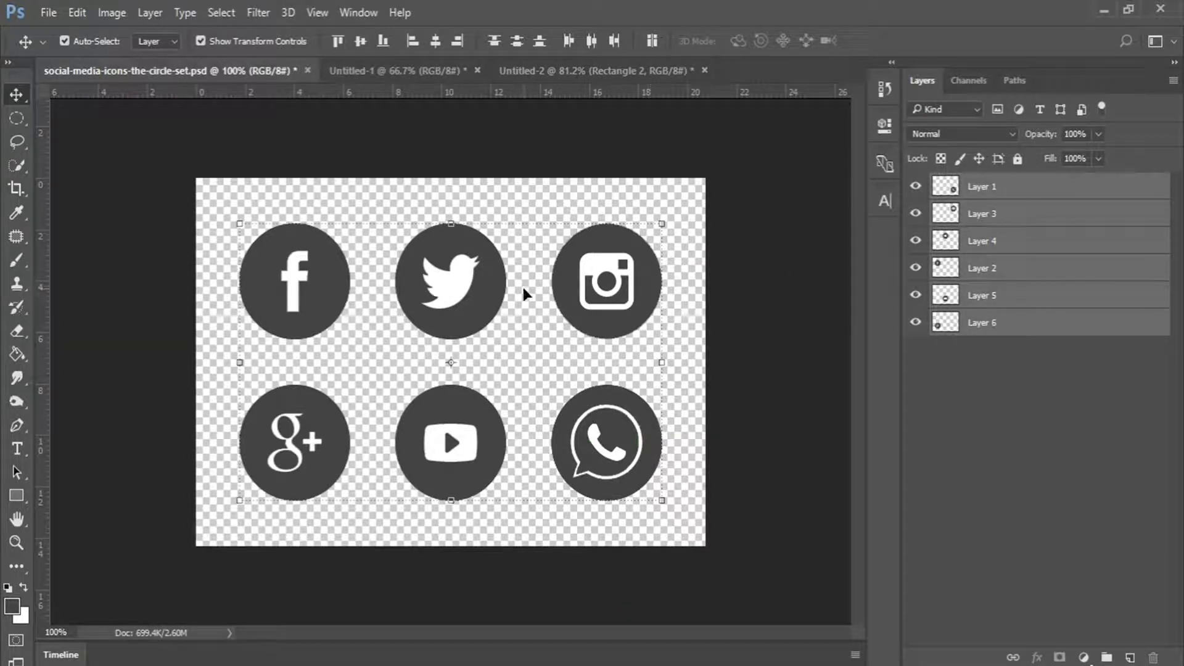
{"action": "left_click_drag", "start_coordinate": [463, 290], "coordinate": [476, 316]}
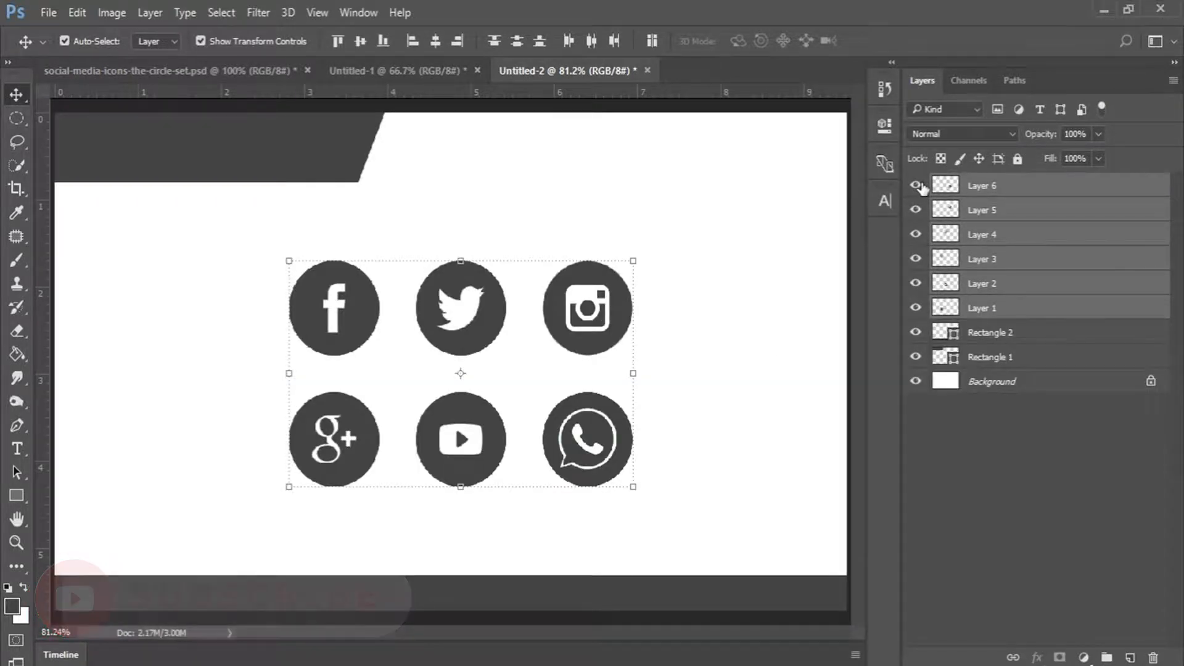
Gather the six icon layers into Group 1 and hide the group.
{"action": "left_click_drag", "start_coordinate": [959, 209], "coordinate": [1104, 660]}
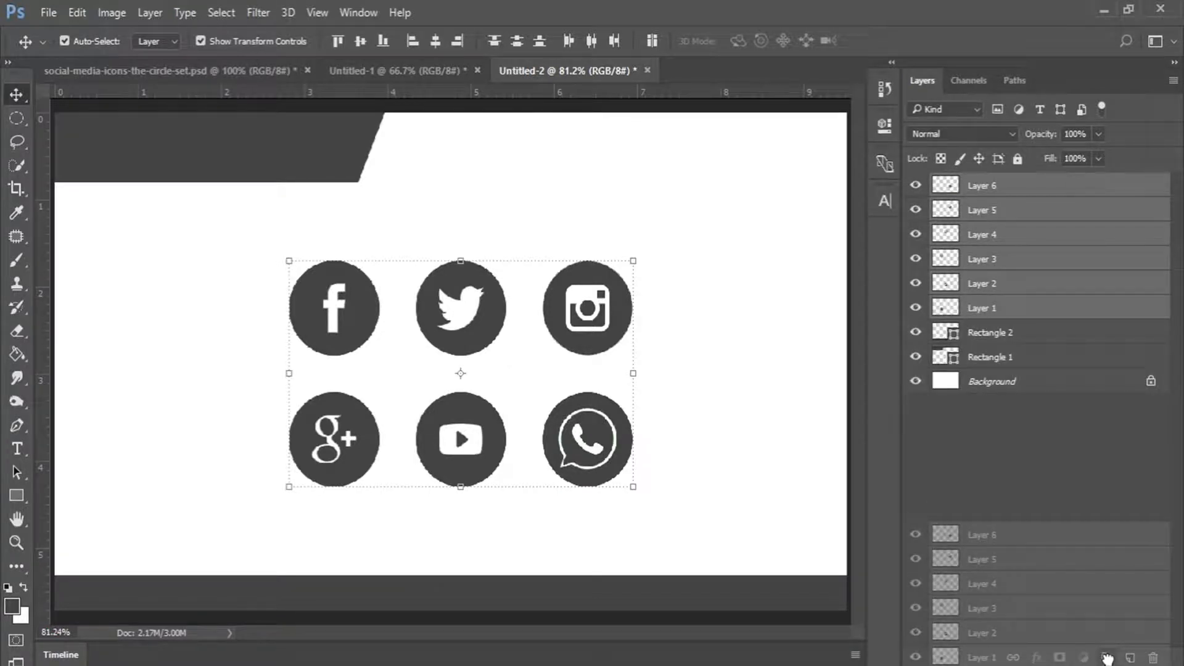
{"action": "left_click_drag", "start_coordinate": [1105, 658], "coordinate": [1105, 659]}
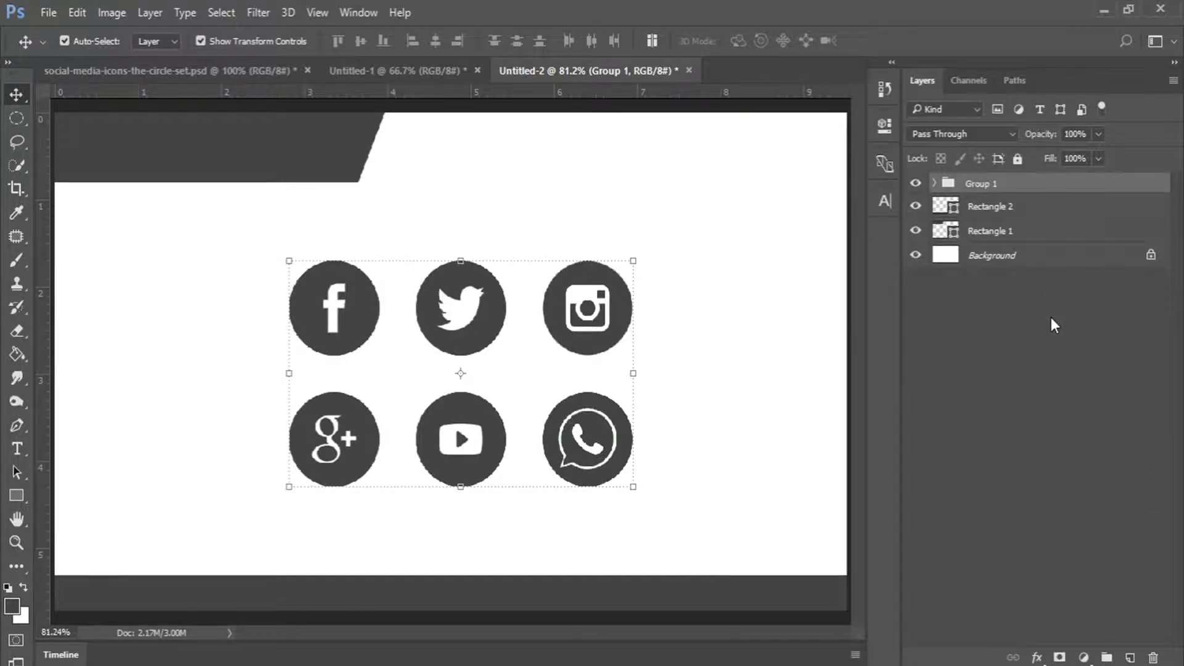
{"action": "left_click", "coordinate": [915, 183]}
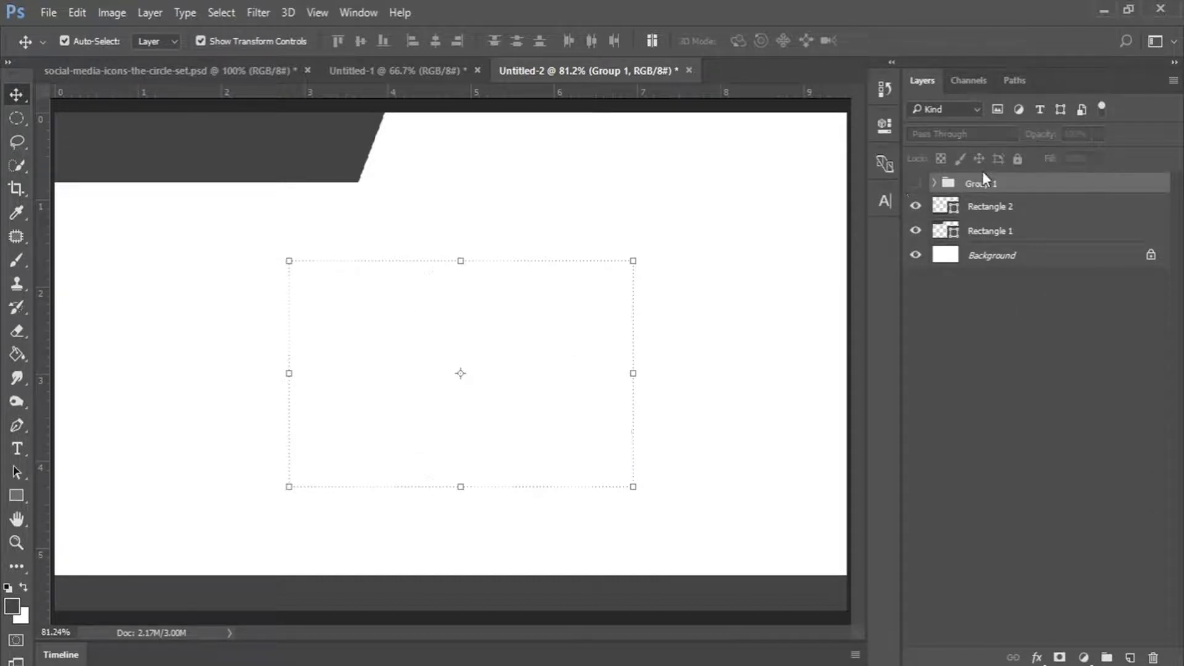
{"action": "left_click", "coordinate": [976, 381]}
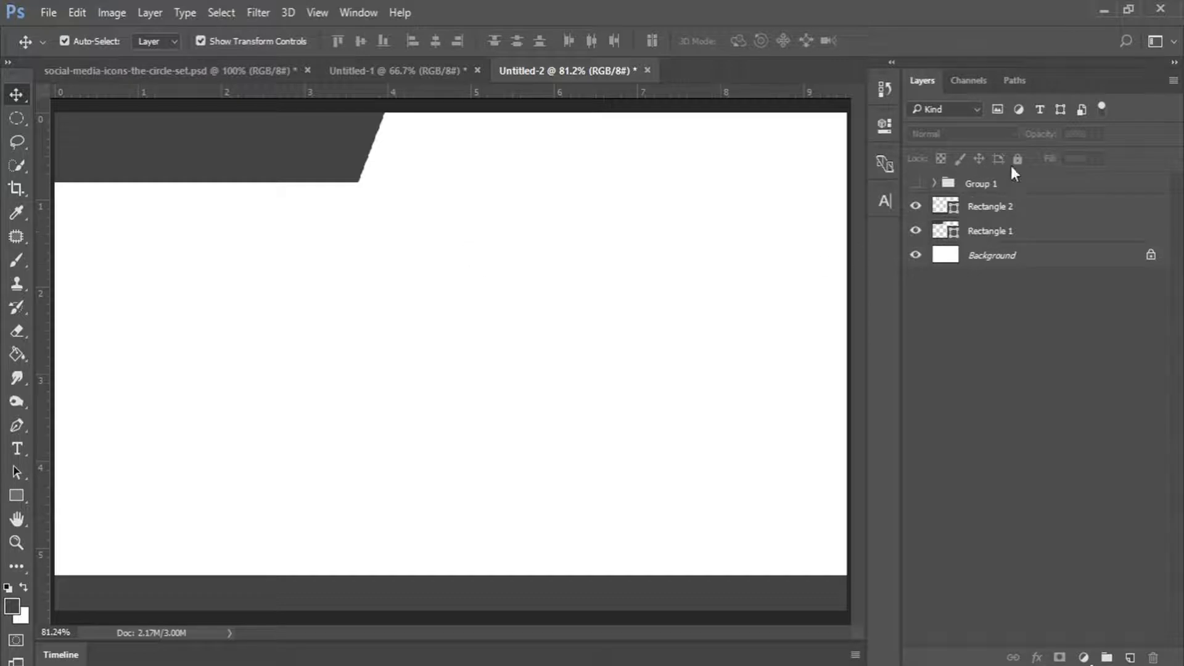
Wrap the Rectangle 1 header layer in a new Group 2 using Ctrl+G.
{"action": "left_click", "coordinate": [991, 234]}
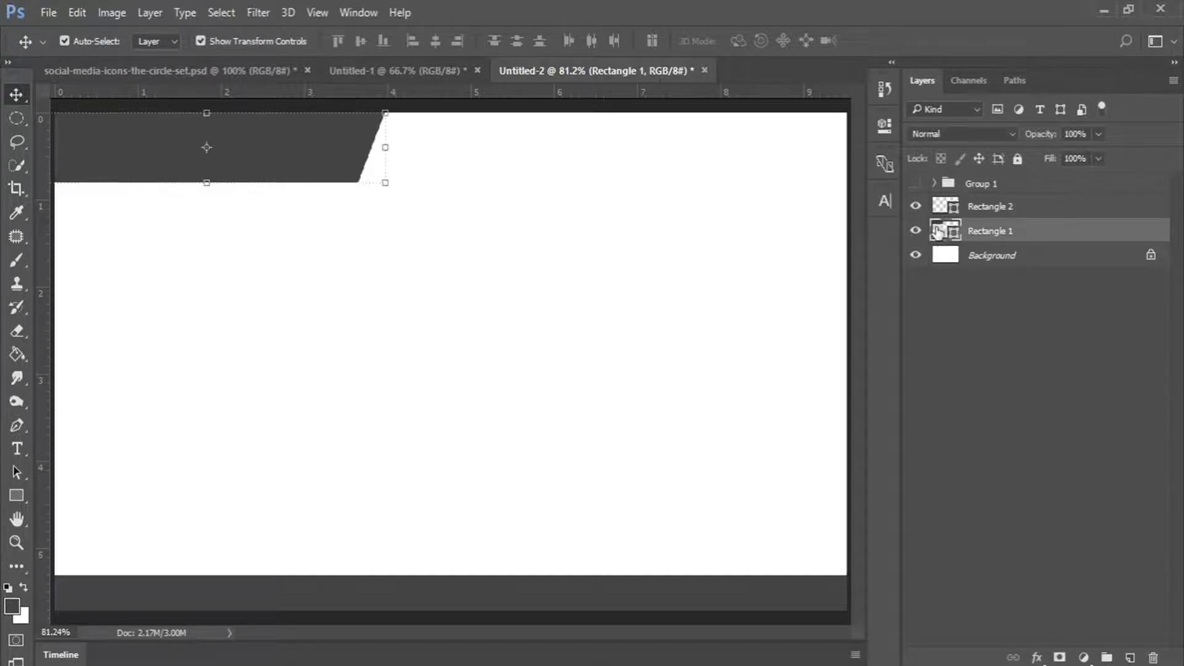
{"action": "left_click", "coordinate": [916, 231]}
{"action": "left_click", "coordinate": [916, 232]}
{"action": "left_click", "coordinate": [916, 232]}
{"action": "left_click", "coordinate": [916, 232]}
{"action": "key", "text": "ctrl"}
{"action": "key", "text": "ctrl+g"}
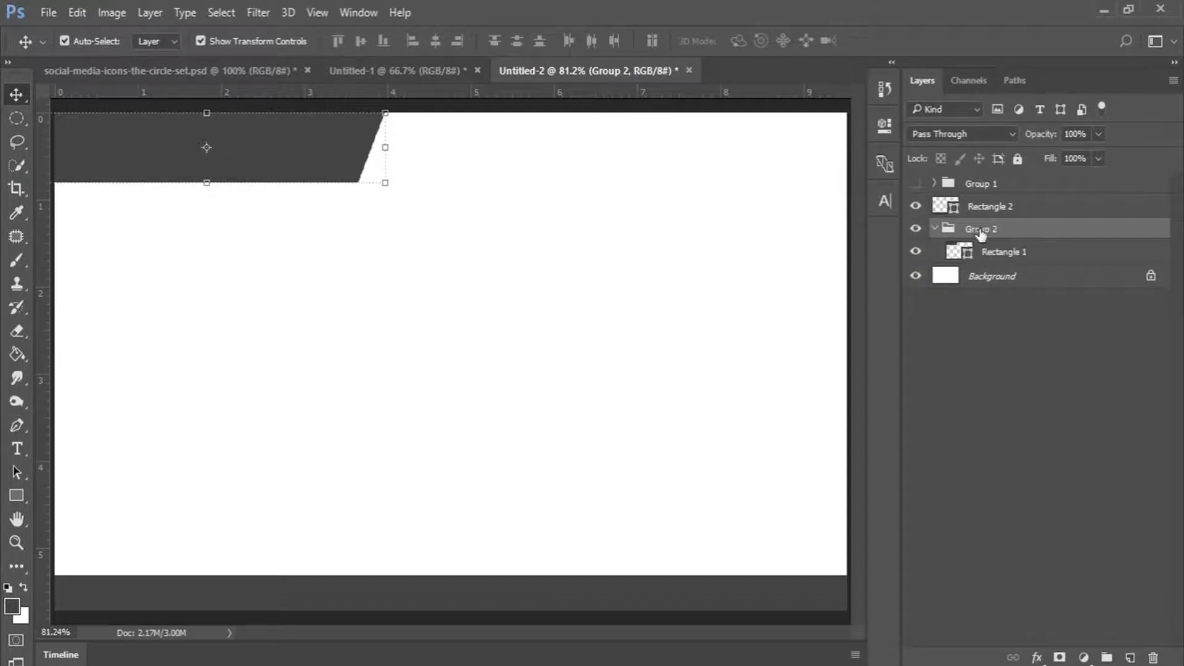
{"action": "left_click", "coordinate": [997, 253]}
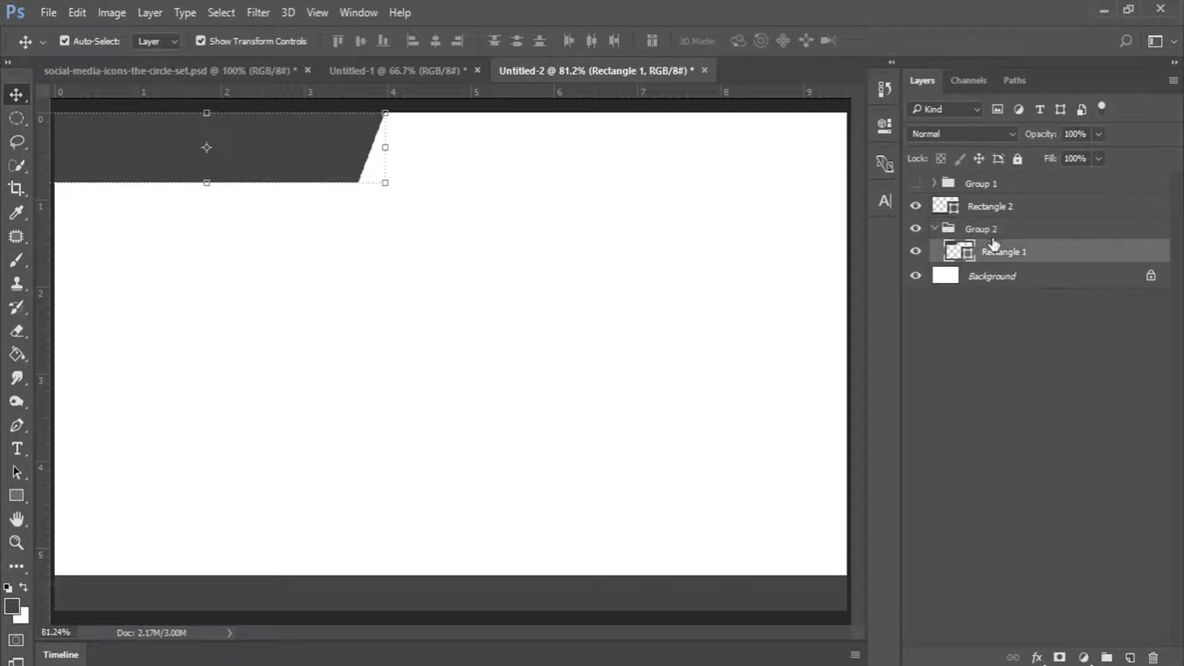
{"action": "left_click", "coordinate": [967, 231]}
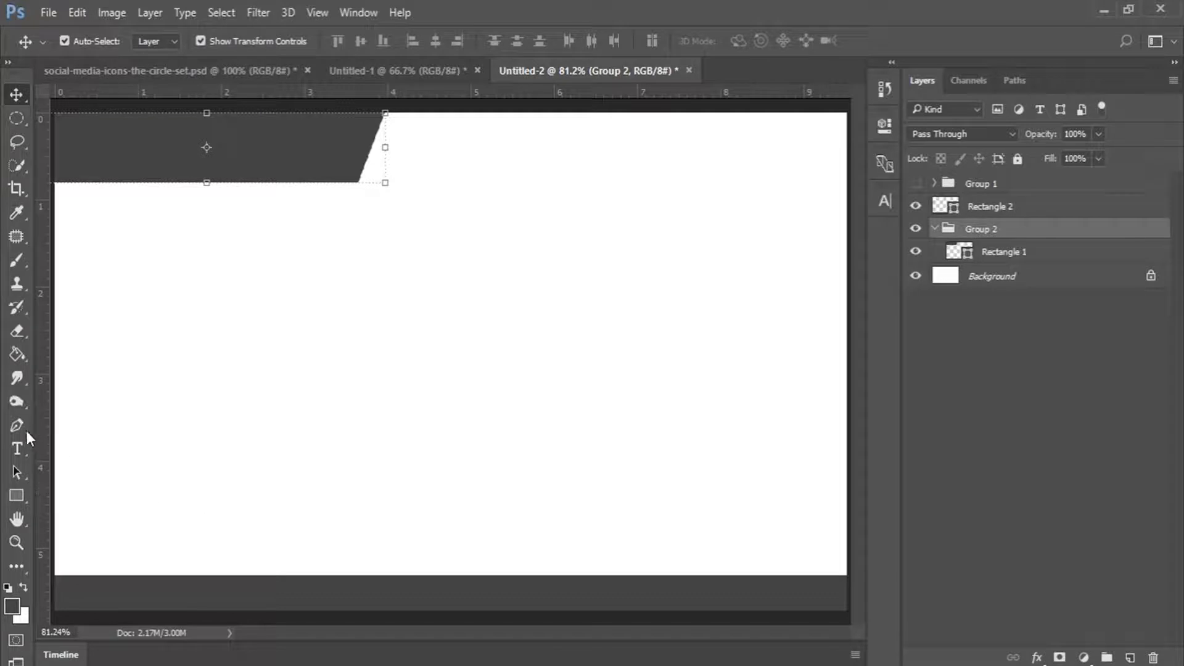
{"action": "left_click", "coordinate": [18, 449]}
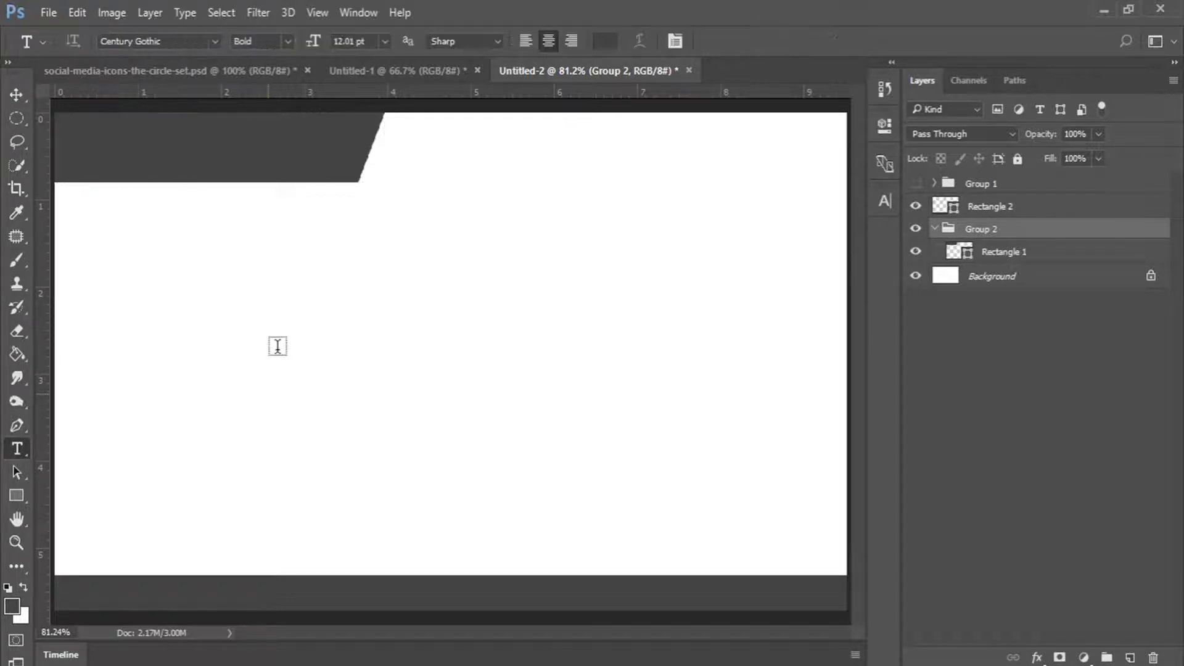
Type white 'PhenoConcepts' in the dark header and set 'Pheno' to Regular.
{"action": "left_click", "coordinate": [24, 586]}
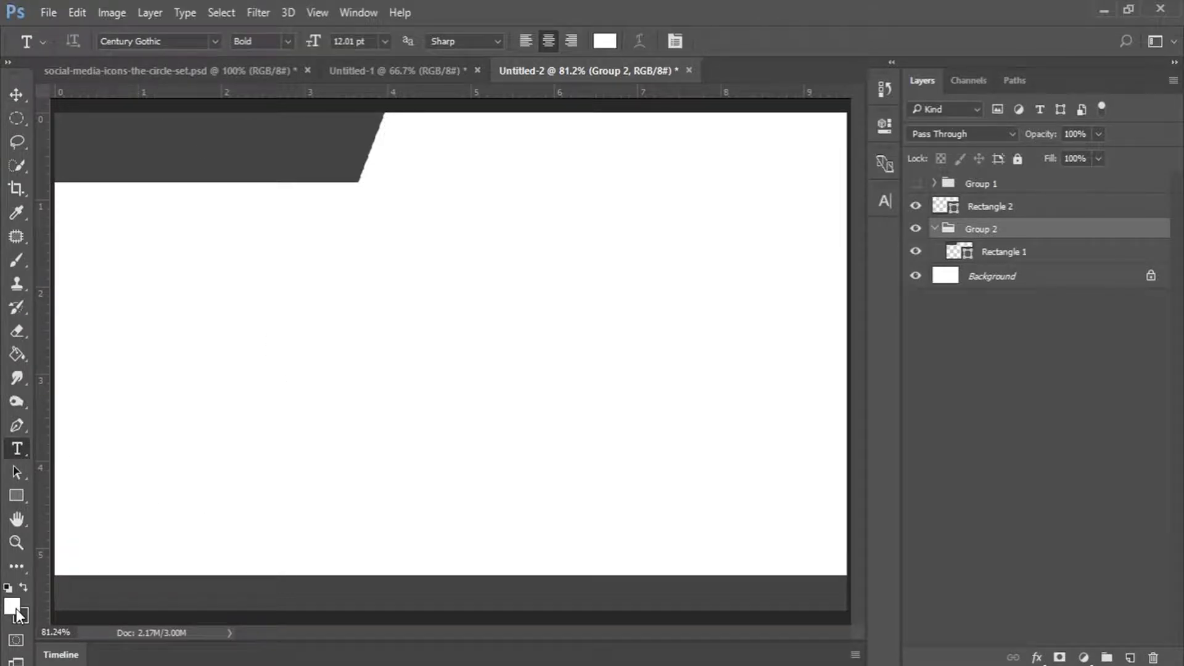
{"action": "left_click", "coordinate": [196, 146]}
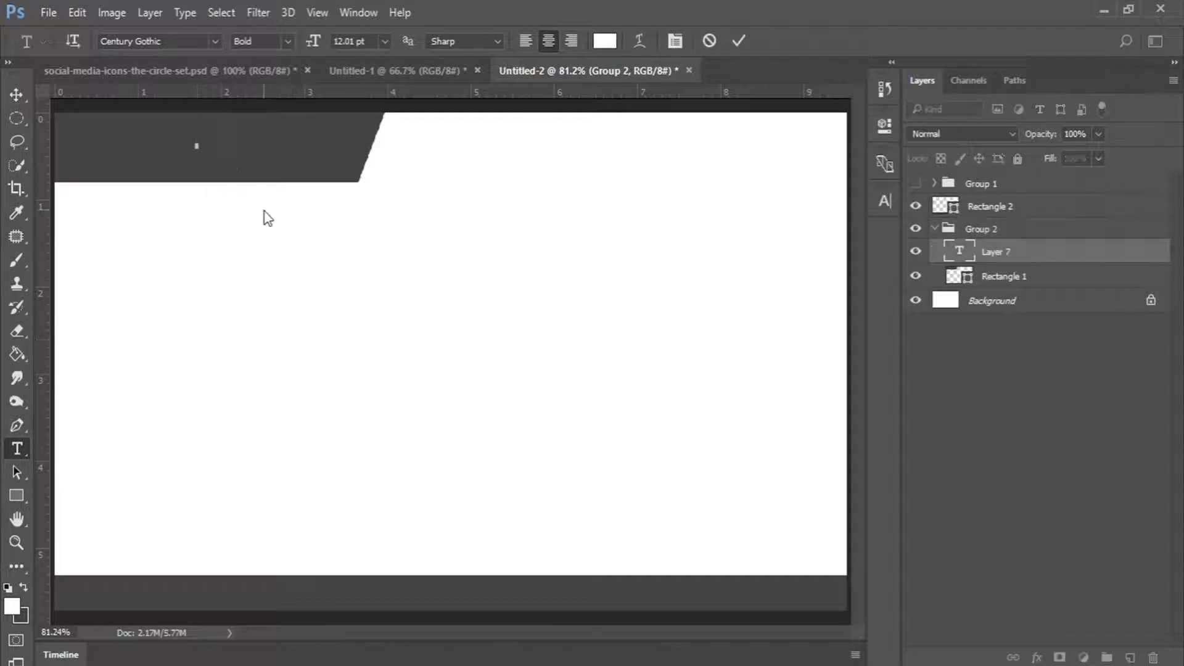
{"action": "type", "text": "Pheno"}
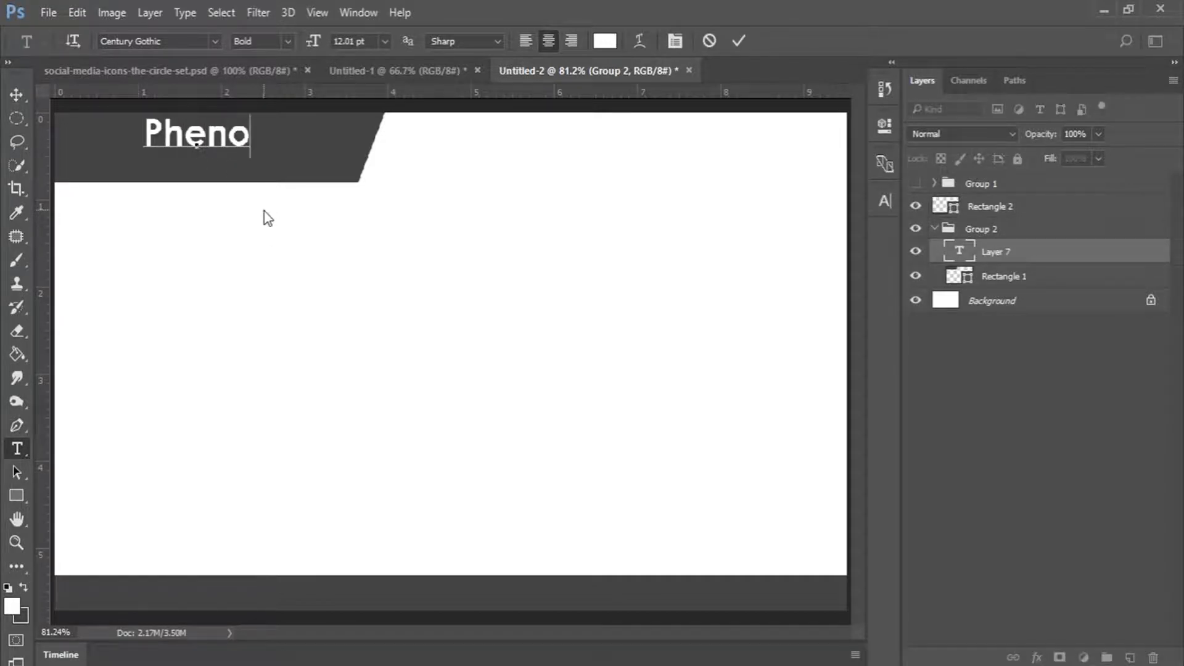
{"action": "type", "text": "Conc"}
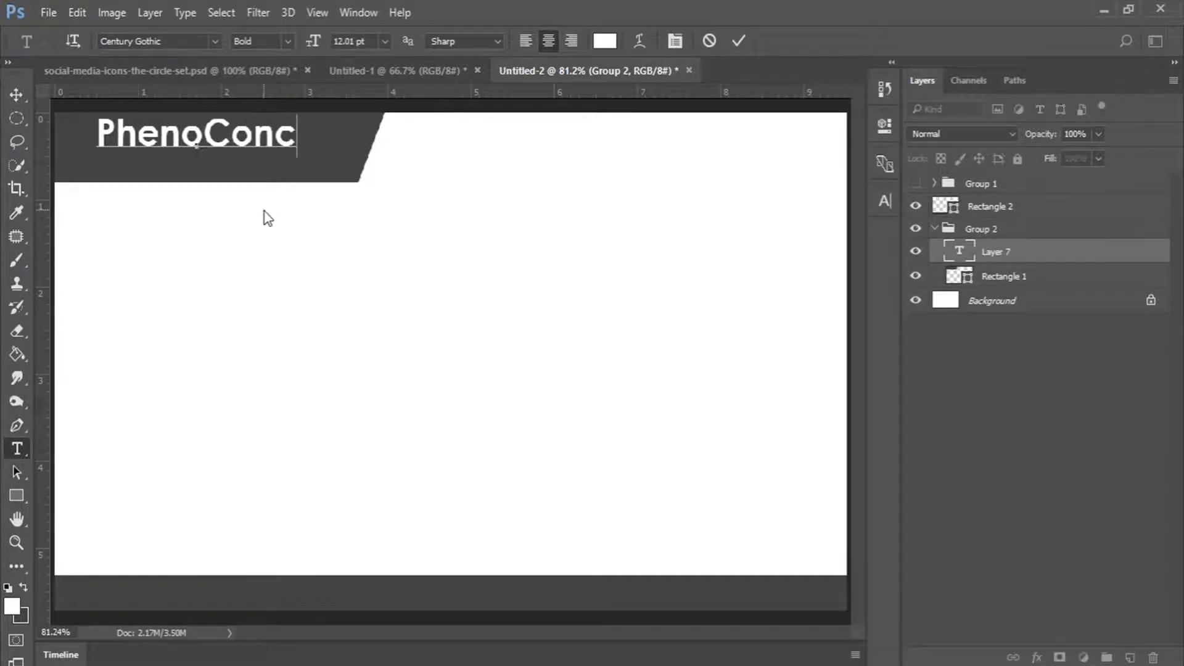
{"action": "type", "text": "epts"}
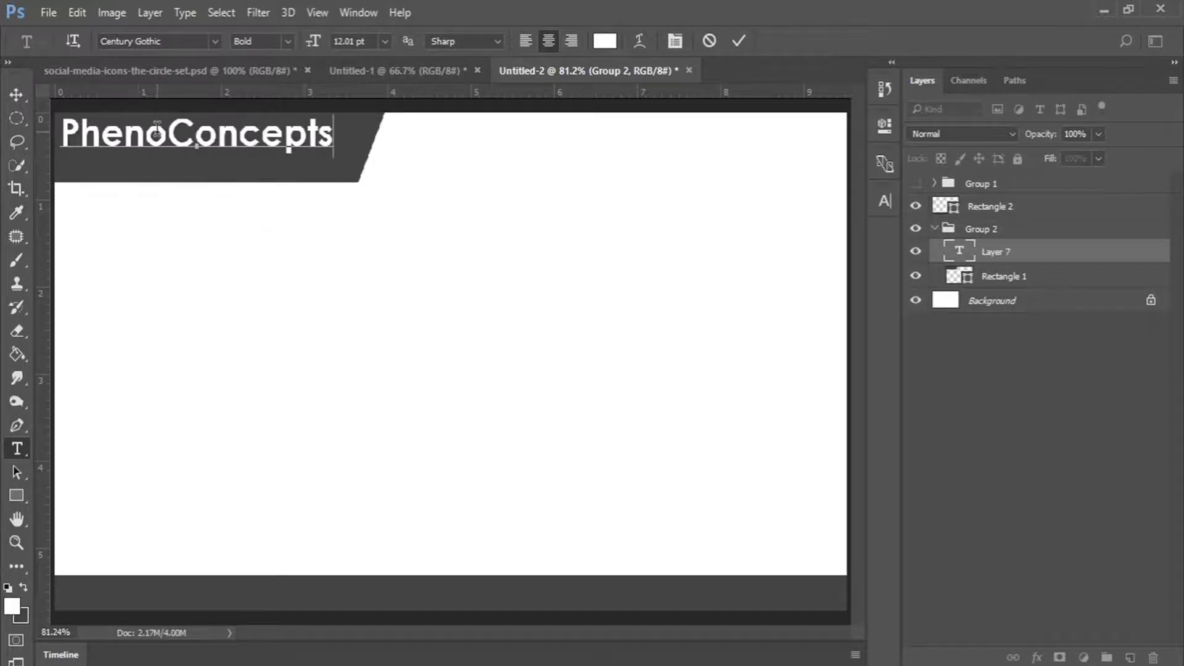
{"action": "left_click_drag", "start_coordinate": [165, 133], "coordinate": [60, 133]}
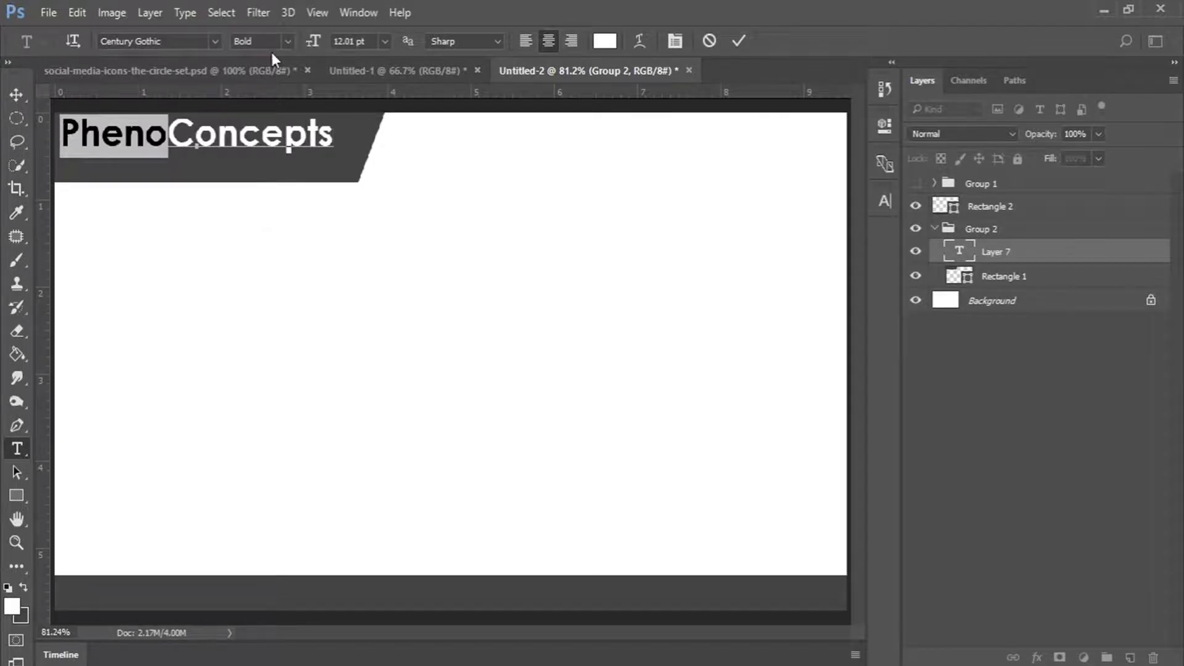
{"action": "left_click", "coordinate": [286, 39]}
{"action": "left_click", "coordinate": [253, 55]}
Make the whole title 12 pt, nudge it right and down in the banner, and commit.
{"action": "left_click", "coordinate": [230, 136]}
{"action": "double_click", "coordinate": [231, 134]}
{"action": "left_click", "coordinate": [383, 42]}
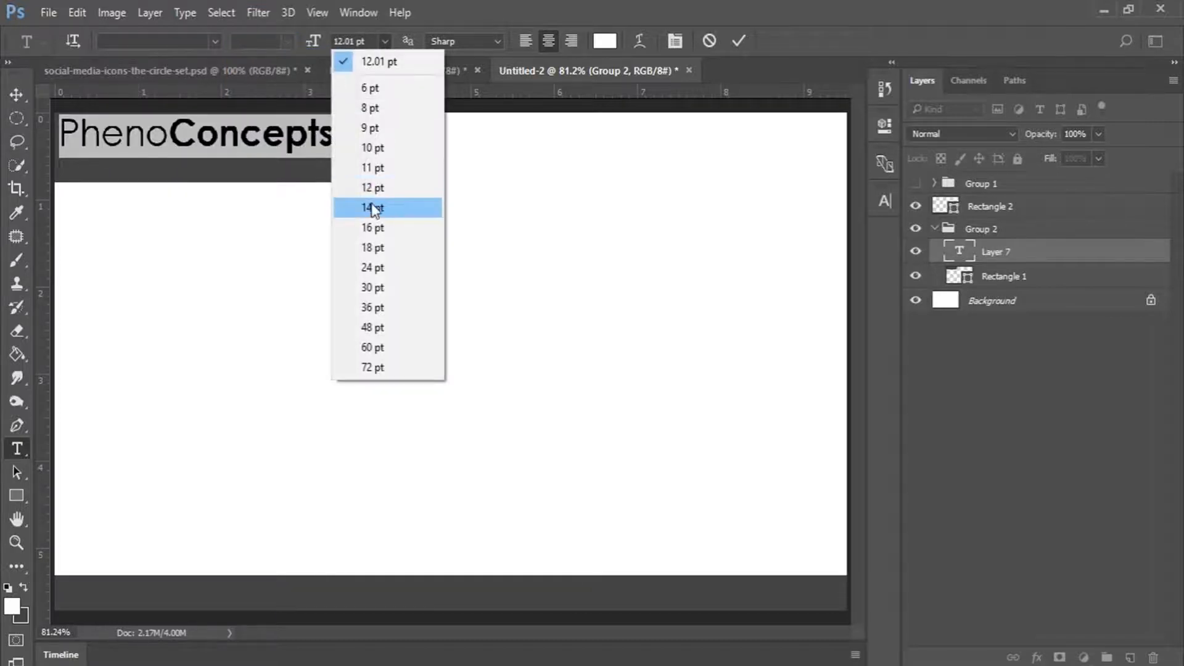
{"action": "left_click", "coordinate": [373, 185]}
{"action": "left_click", "coordinate": [284, 139]}
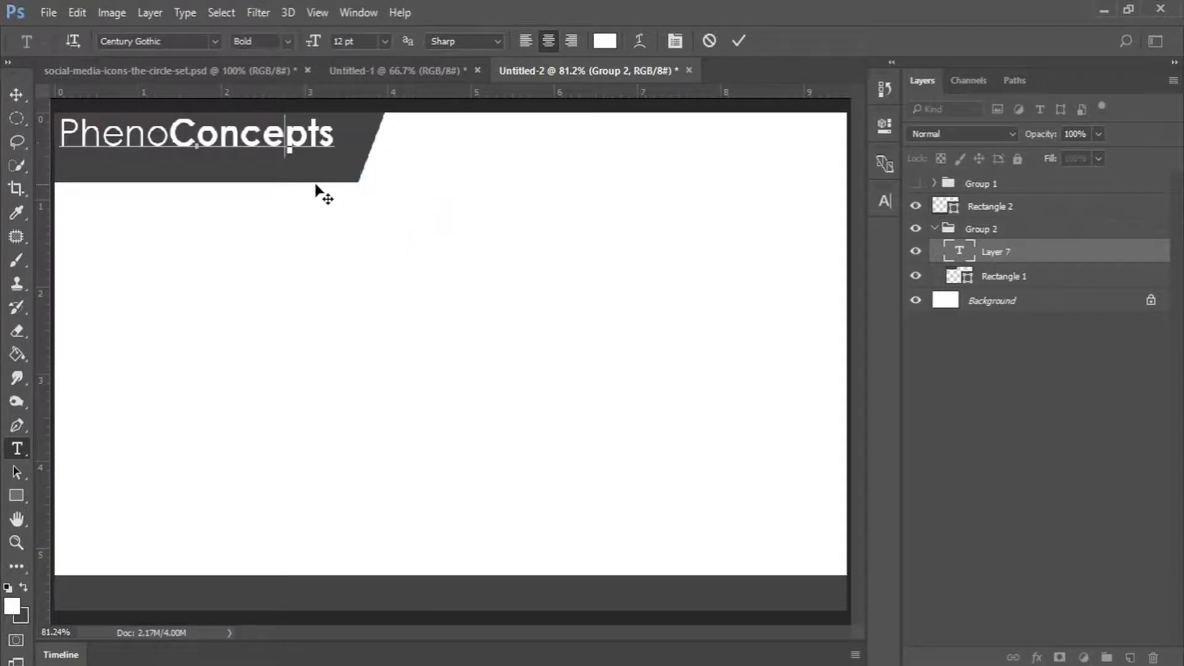
{"action": "left_click_drag", "start_coordinate": [322, 185], "coordinate": [323, 188]}
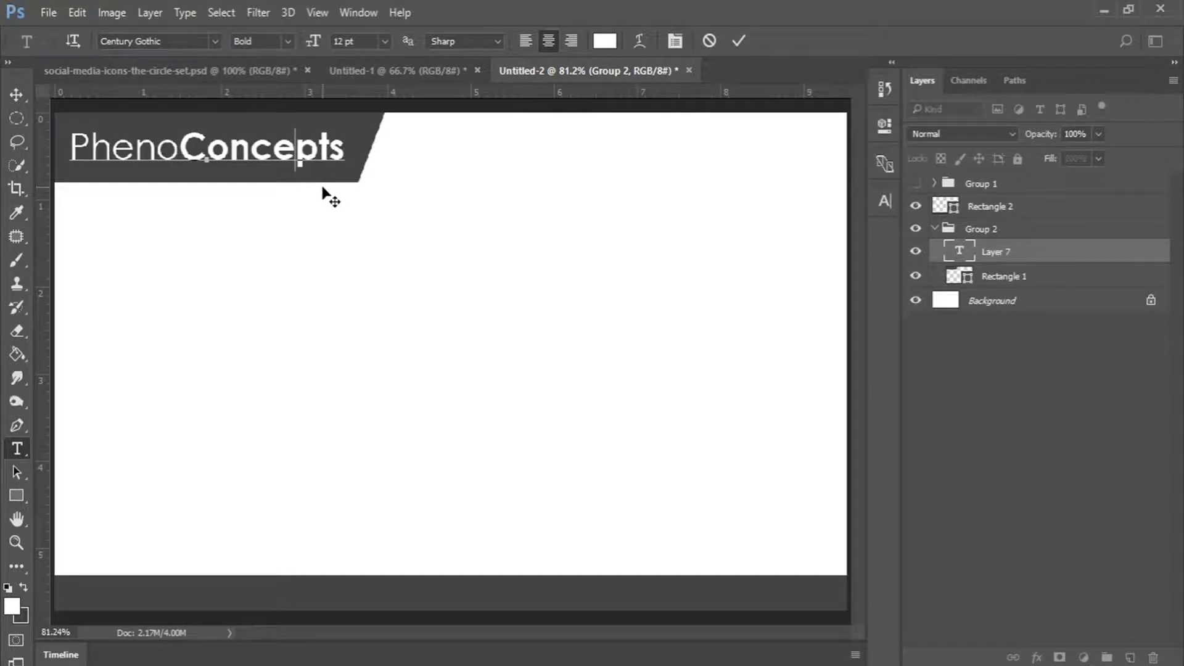
{"action": "left_click", "coordinate": [735, 42]}
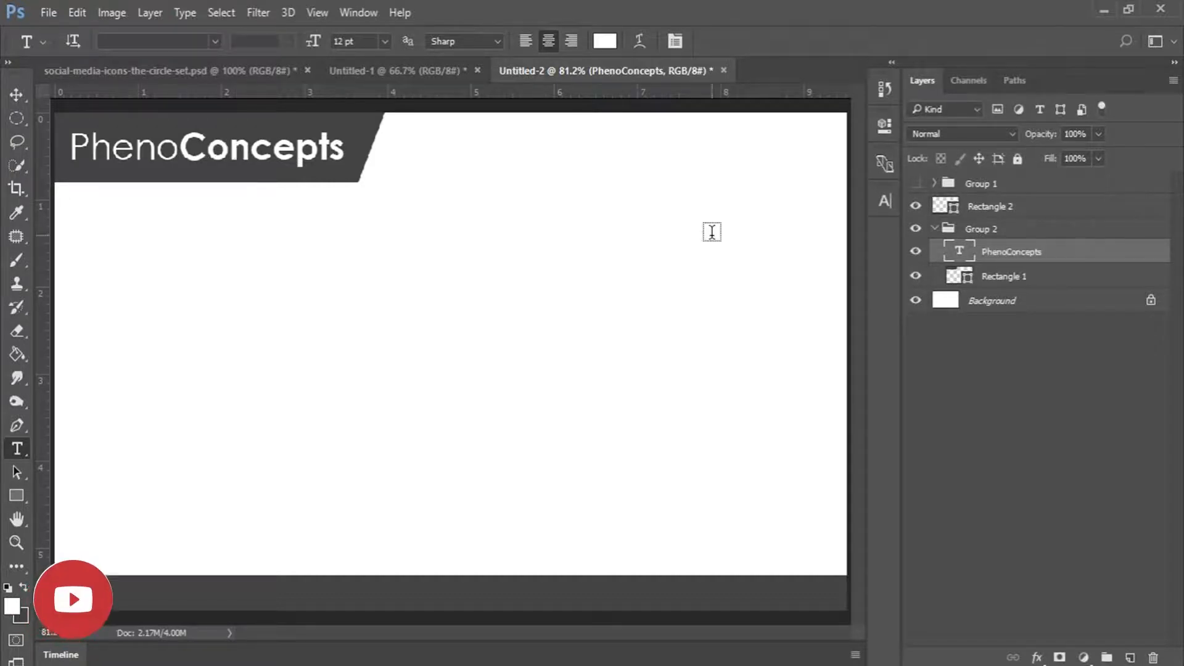
{"action": "left_click", "coordinate": [983, 278]}
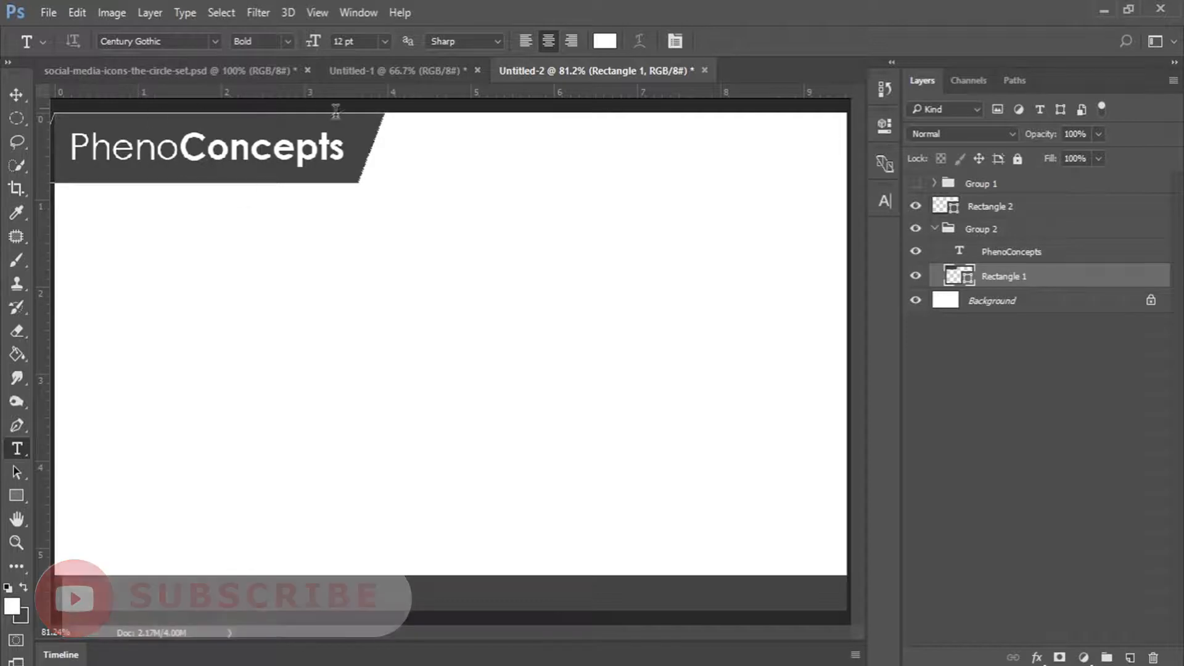
{"action": "left_click", "coordinate": [16, 496]}
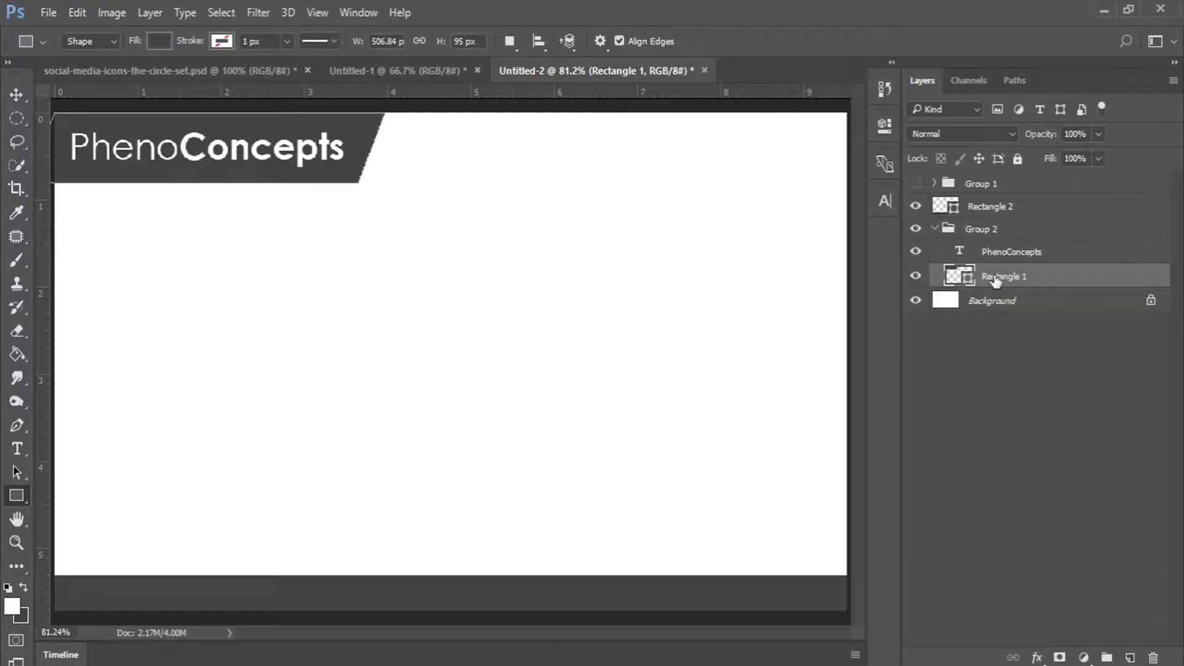
Duplicate the Rectangle 1 header shape and drag the copy down into the white page area.
{"action": "left_click_drag", "start_coordinate": [995, 280], "coordinate": [1131, 657]}
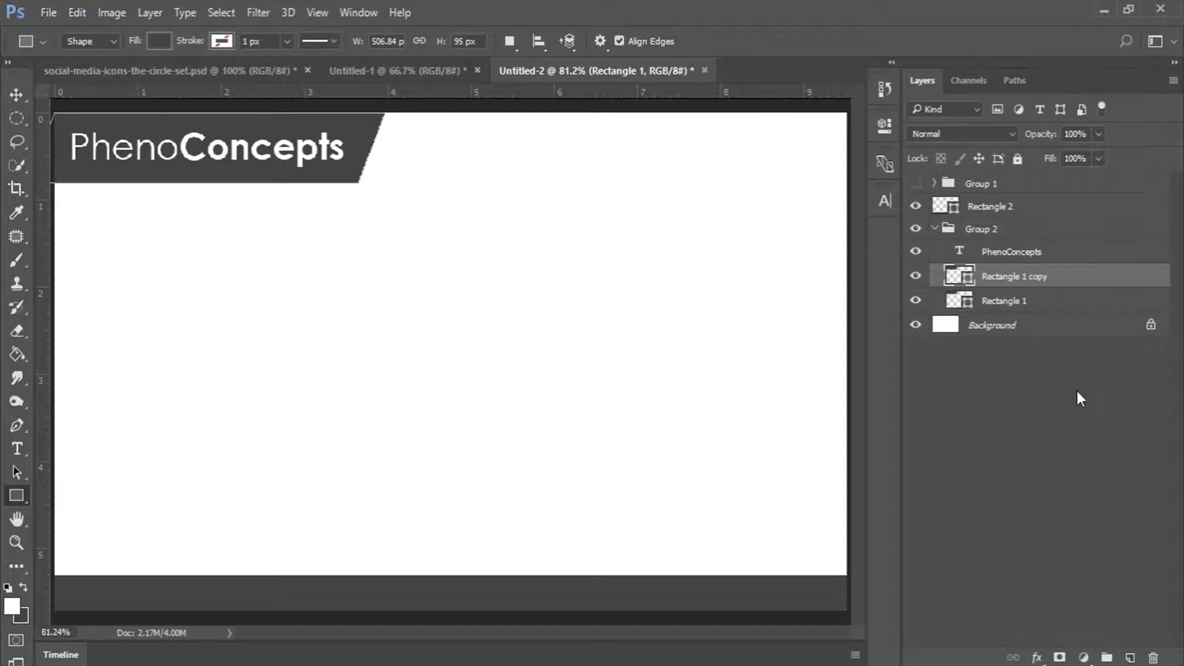
{"action": "left_click", "coordinate": [20, 92]}
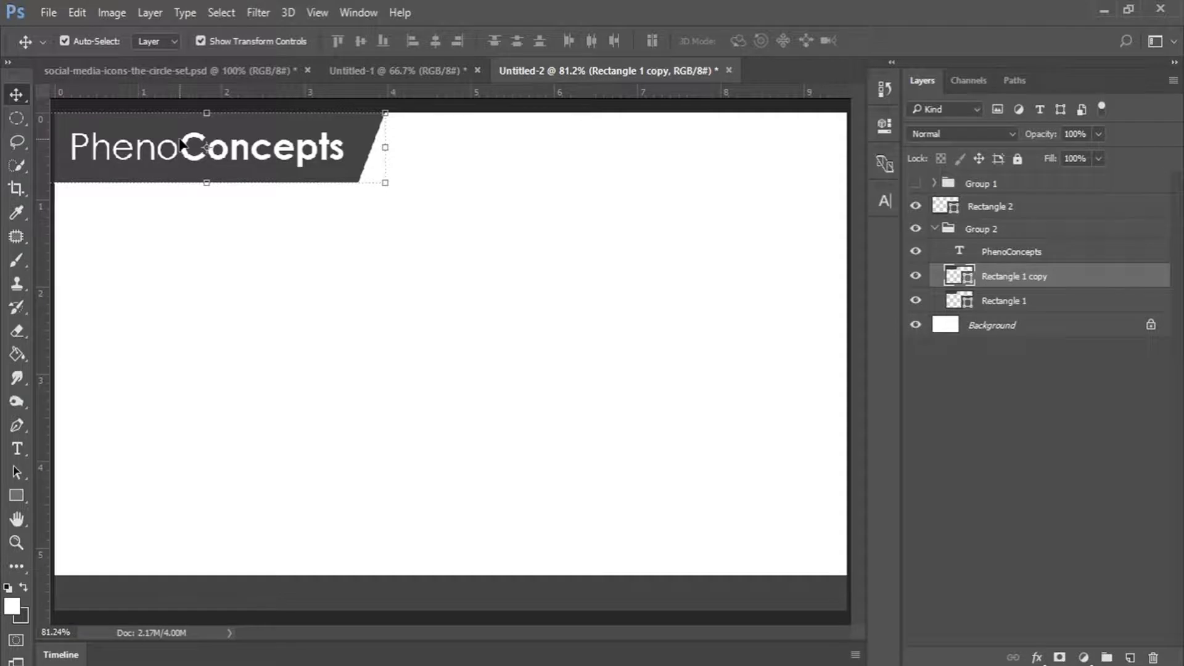
{"action": "mouse_move", "coordinate": [176, 146]}
{"action": "left_mouse_down"}
{"action": "mouse_move", "coordinate": [235, 201]}
{"action": "mouse_move", "coordinate": [181, 150]}
{"action": "left_mouse_up"}
{"action": "left_click", "coordinate": [1000, 275]}
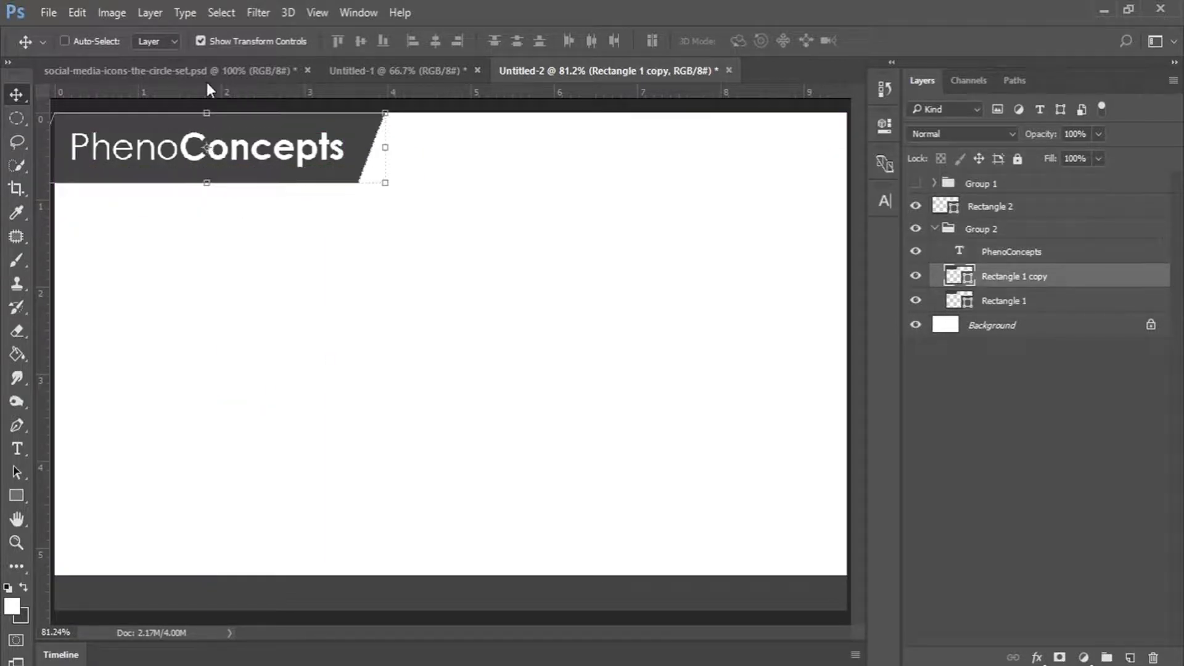
{"action": "left_click", "coordinate": [64, 41]}
{"action": "left_click_drag", "start_coordinate": [295, 141], "coordinate": [499, 277]}
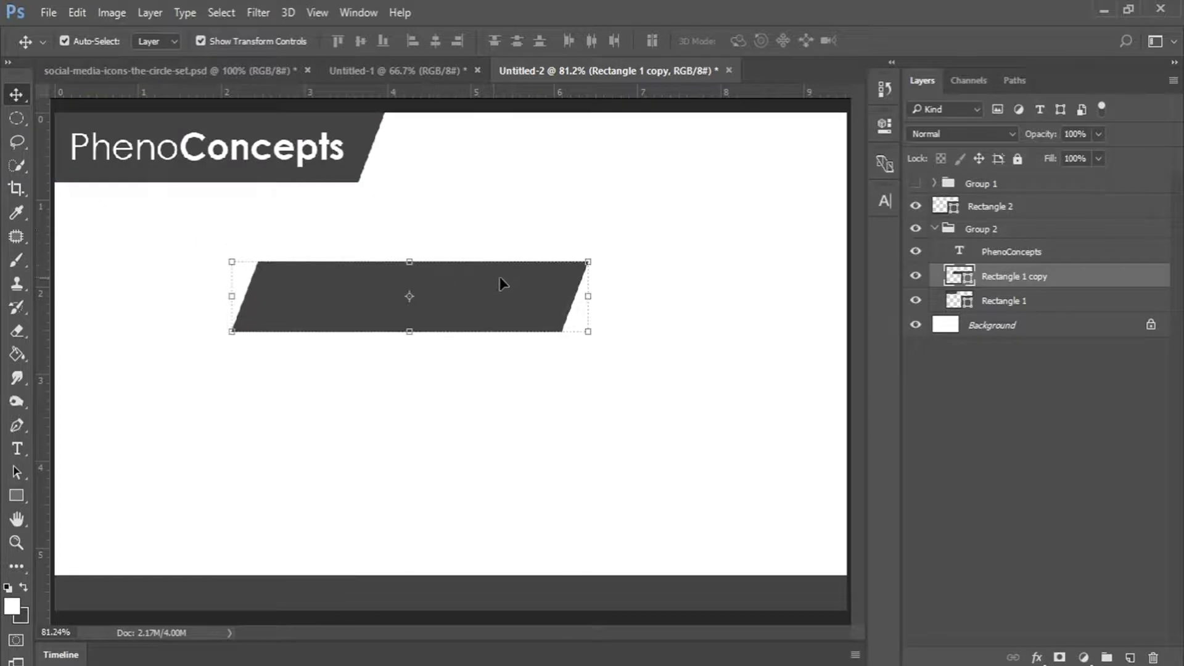
Change the copied shape's fill colour to red.
{"action": "double_click", "coordinate": [959, 275]}
{"action": "mouse_move", "coordinate": [923, 117]}
{"action": "left_mouse_down"}
{"action": "mouse_move", "coordinate": [935, 91]}
{"action": "mouse_move", "coordinate": [921, 92]}
{"action": "mouse_move", "coordinate": [934, 136]}
{"action": "mouse_move", "coordinate": [935, 120]}
{"action": "left_mouse_up"}
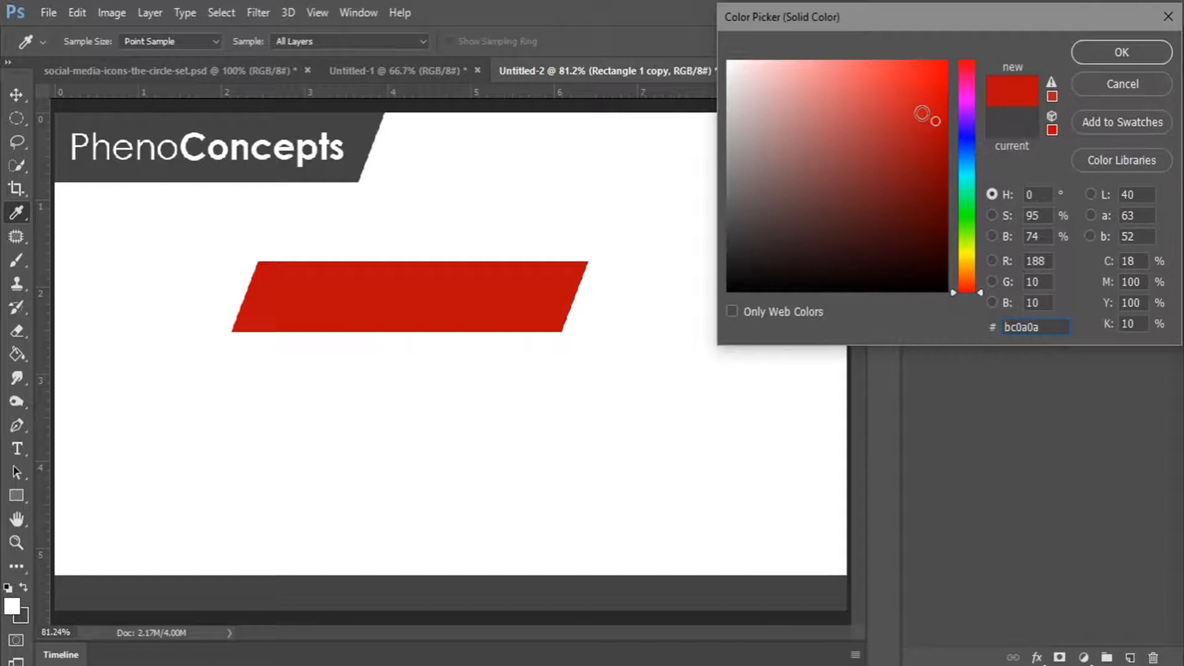
{"action": "left_click", "coordinate": [1086, 50]}
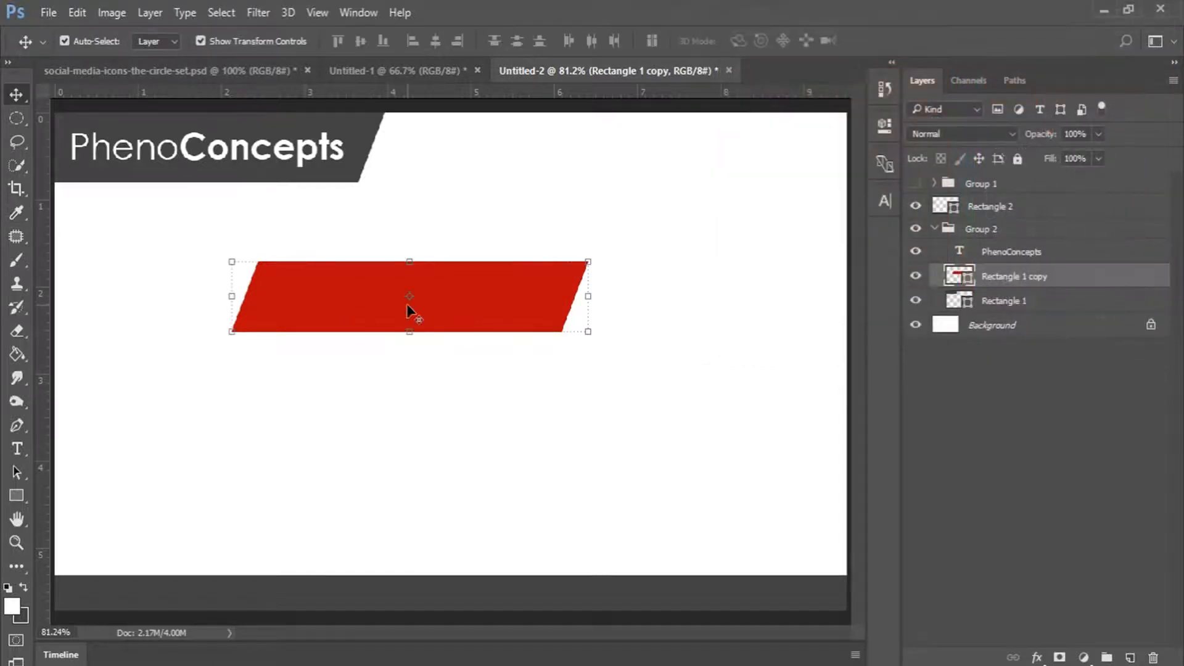
Move the red shape onto the banner and narrow it to a thin bar about 6.91% wide.
{"action": "left_click_drag", "start_coordinate": [475, 302], "coordinate": [476, 216]}
{"action": "mouse_move", "coordinate": [1024, 276]}
{"action": "left_mouse_down"}
{"action": "mouse_move", "coordinate": [1025, 309]}
{"action": "mouse_move", "coordinate": [1026, 275]}
{"action": "left_mouse_up"}
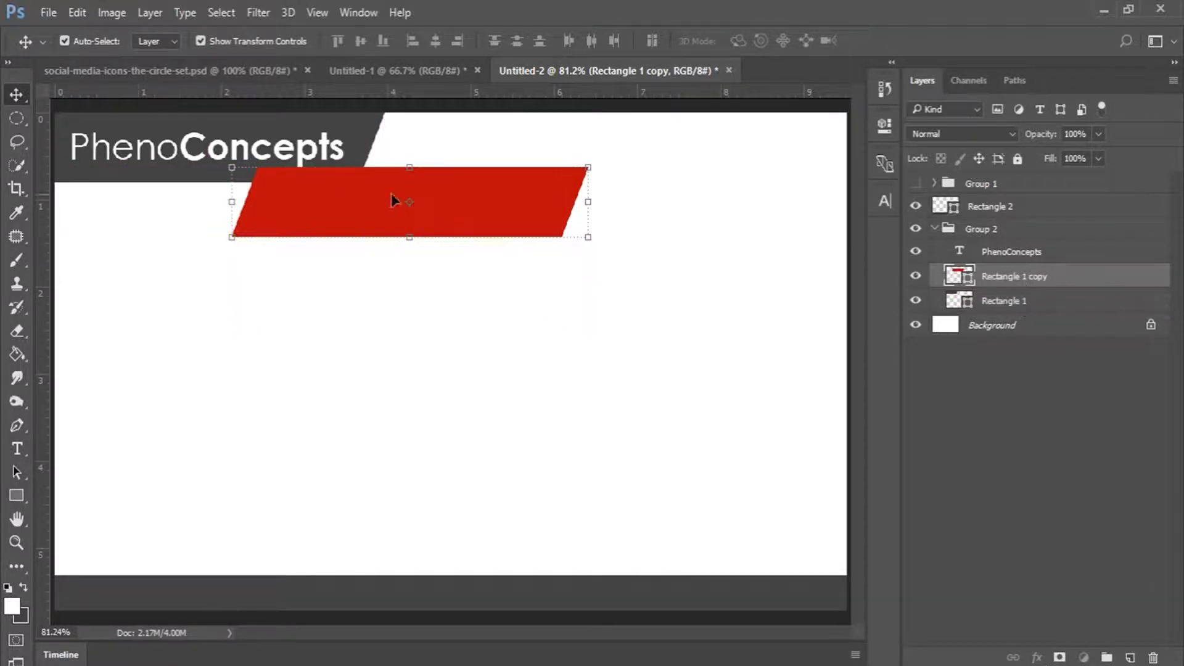
{"action": "left_click_drag", "start_coordinate": [493, 184], "coordinate": [542, 128]}
{"action": "left_click_drag", "start_coordinate": [653, 148], "coordinate": [321, 155]}
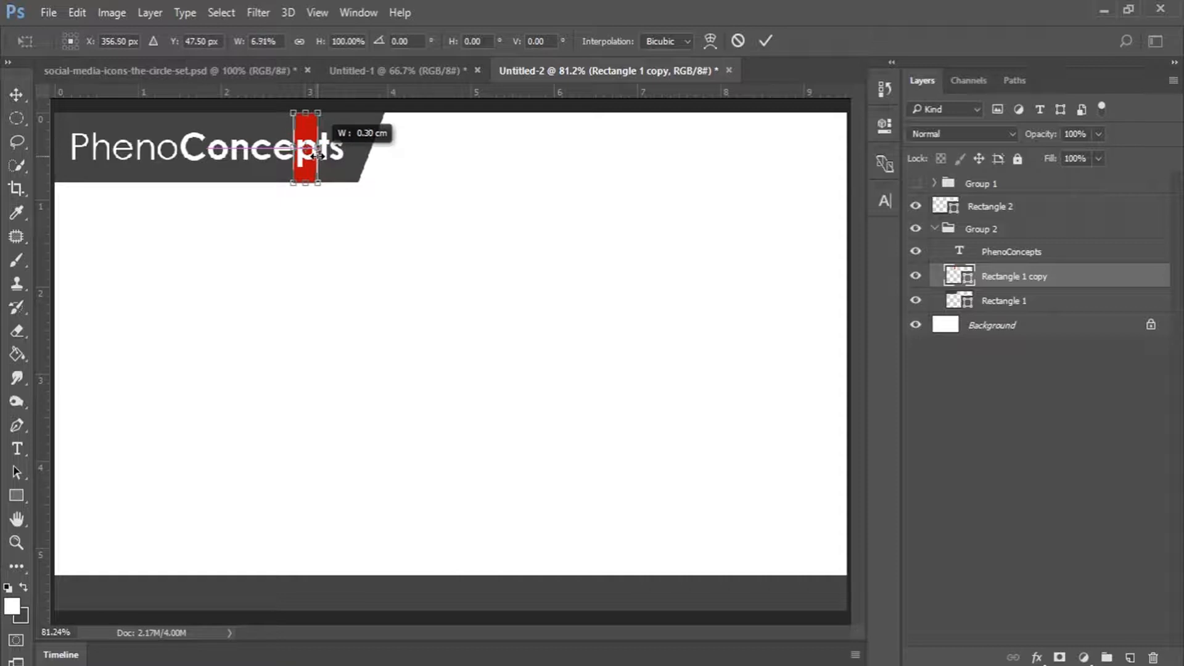
{"action": "left_click_drag", "start_coordinate": [318, 156], "coordinate": [405, 133]}
{"action": "left_click", "coordinate": [764, 40]}
{"action": "key", "text": "Return"}
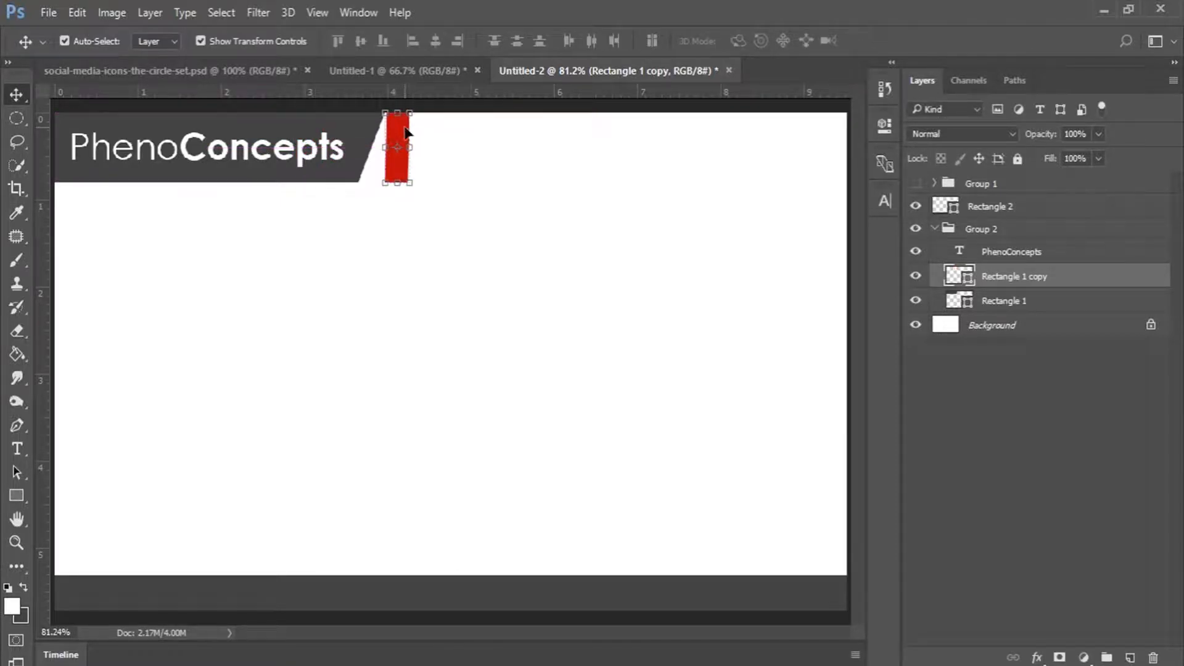
{"action": "left_click", "coordinate": [17, 542]}
{"action": "left_click", "coordinate": [343, 121]}
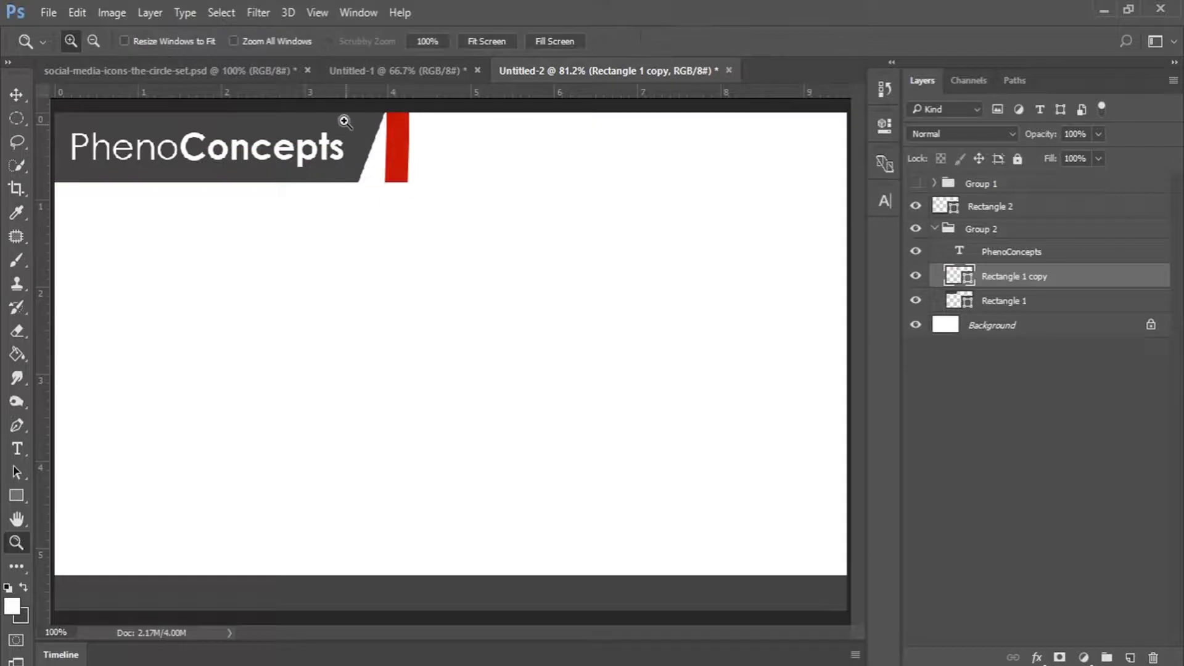
Zoom in on the red bar, nudge it right, and cancel a trial skew.
{"action": "left_click", "coordinate": [344, 120]}
{"action": "left_click_drag", "start_coordinate": [344, 120], "coordinate": [356, 179]}
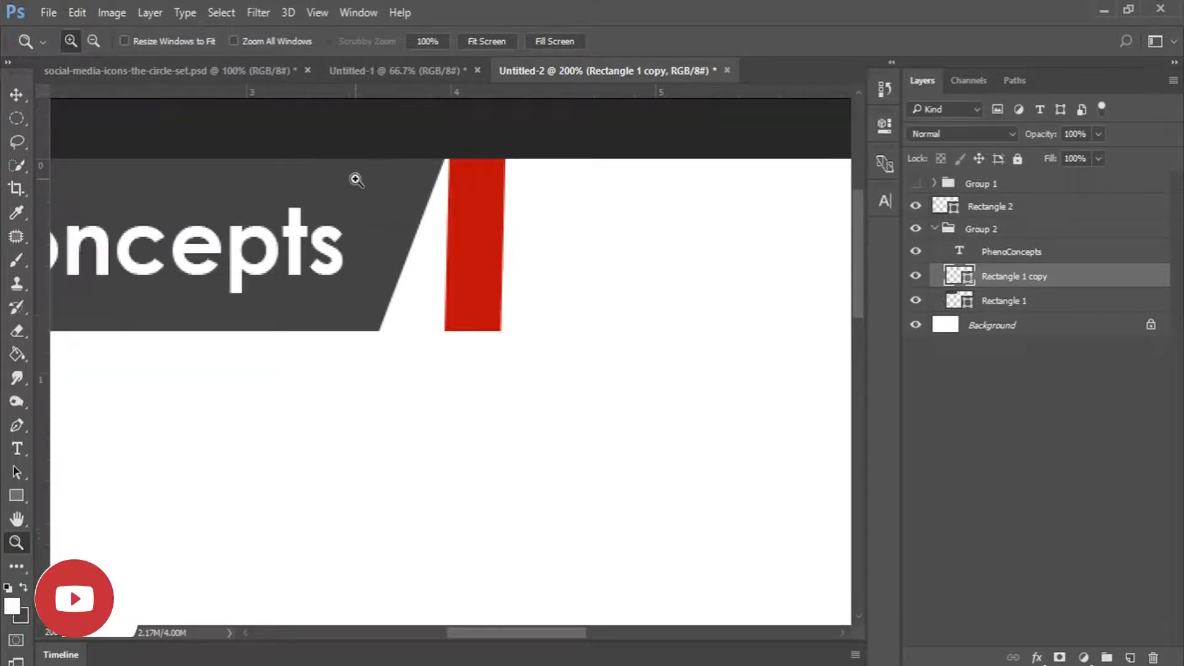
{"action": "key", "text": "v"}
{"action": "left_click_drag", "start_coordinate": [481, 212], "coordinate": [521, 208]}
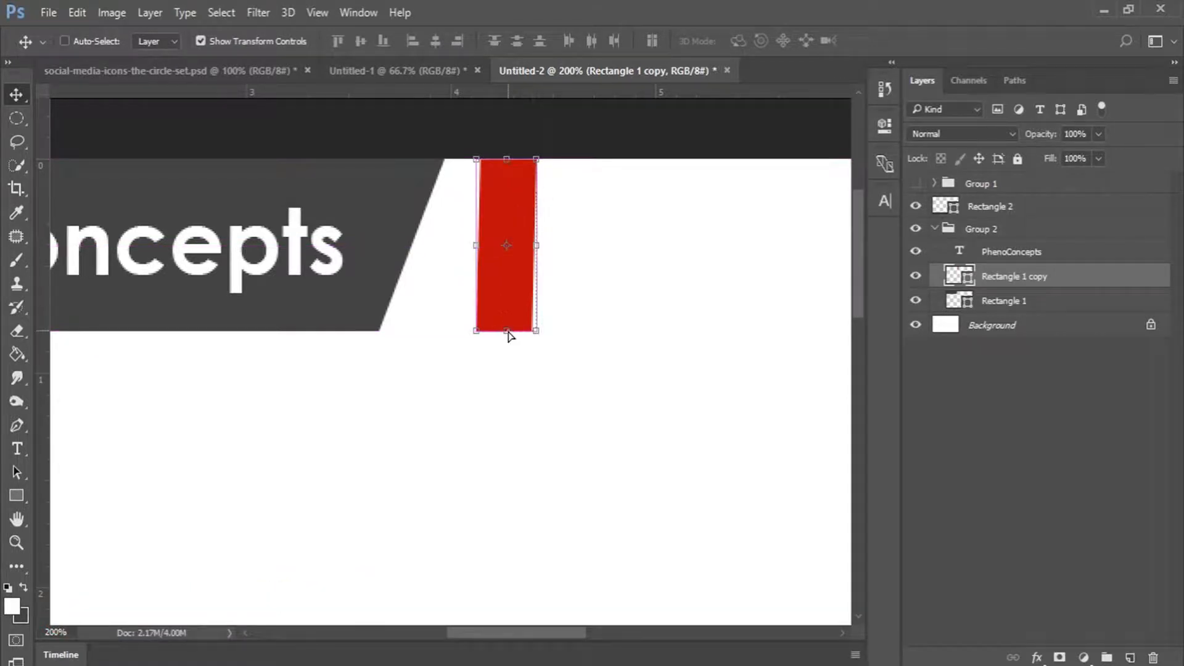
{"action": "key", "text": "ctrl"}
{"action": "left_click_drag", "start_coordinate": [507, 333], "coordinate": [440, 332]}
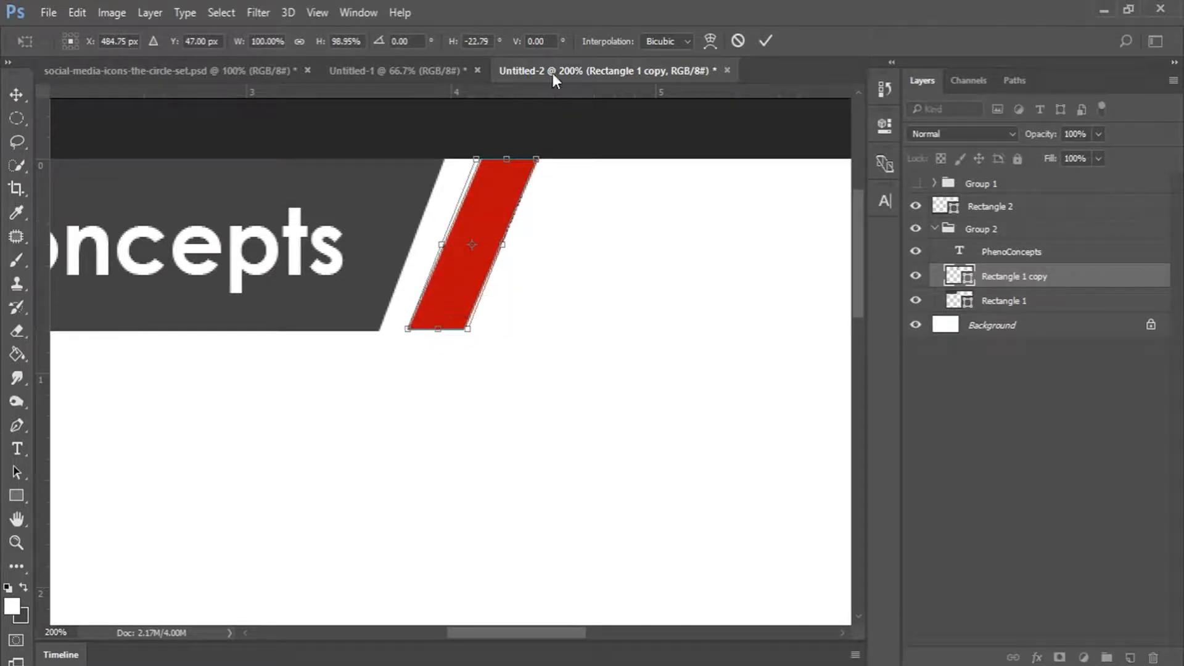
{"action": "left_click", "coordinate": [739, 41]}
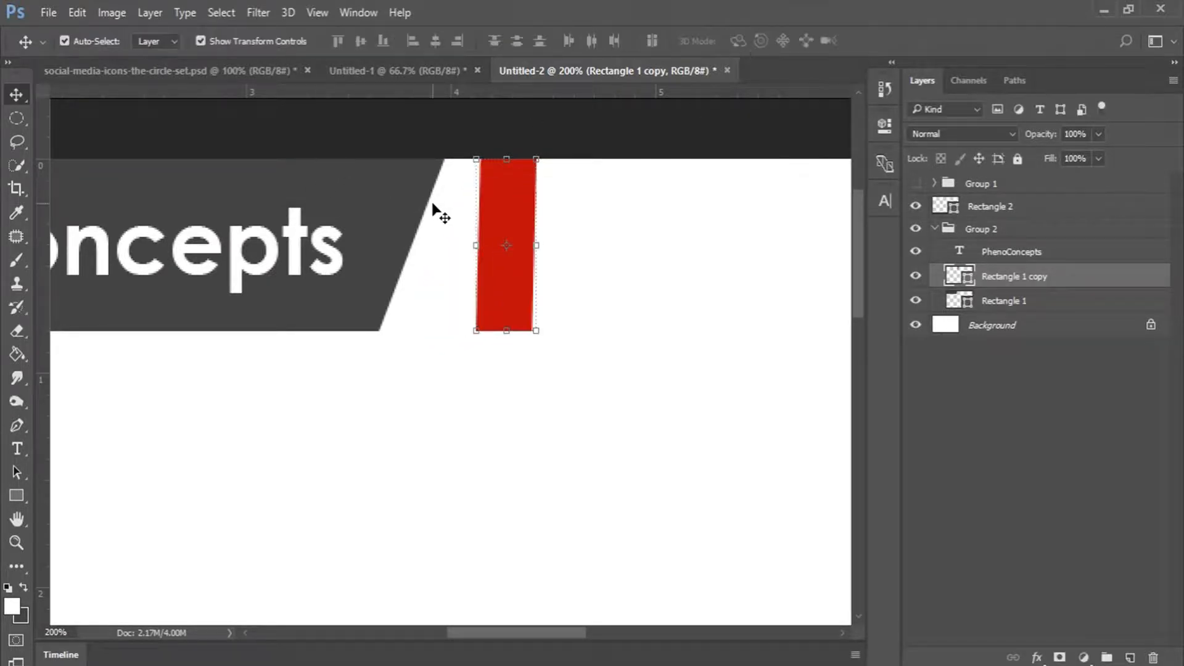
Add a guide at the bar's bottom and skew it about -18.9° to match the header slant.
{"action": "key", "text": "ctrl+r"}
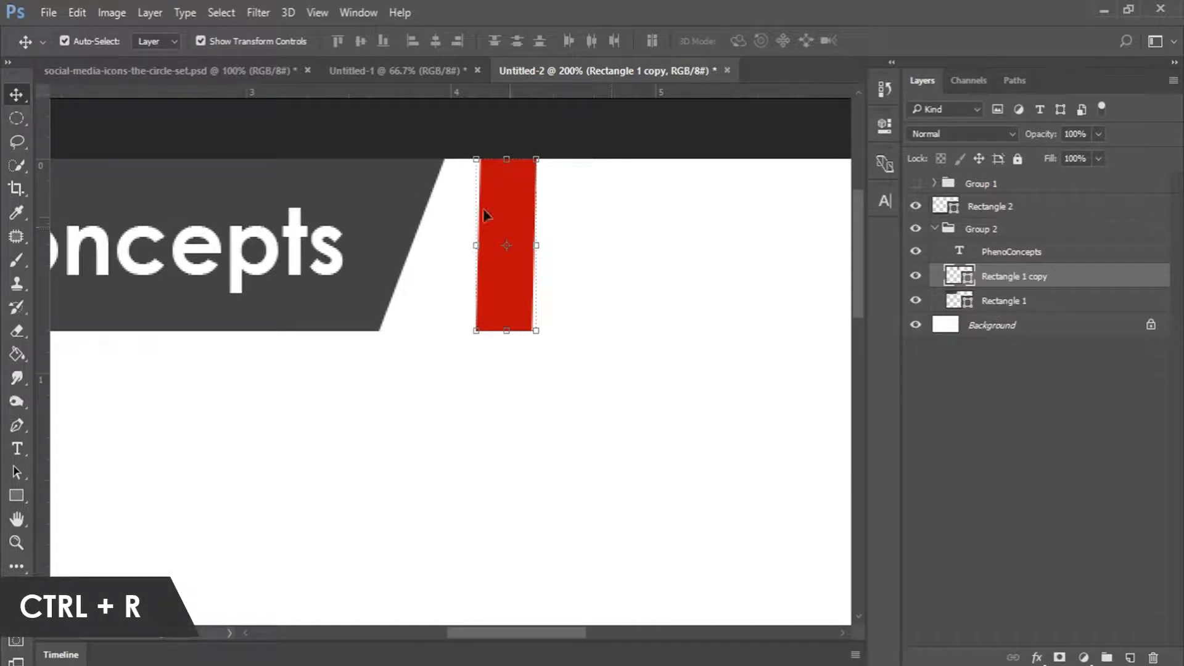
{"action": "key", "text": "ctrl+r"}
{"action": "key", "text": "ctrl+r"}
{"action": "key", "text": "ctrl+r"}
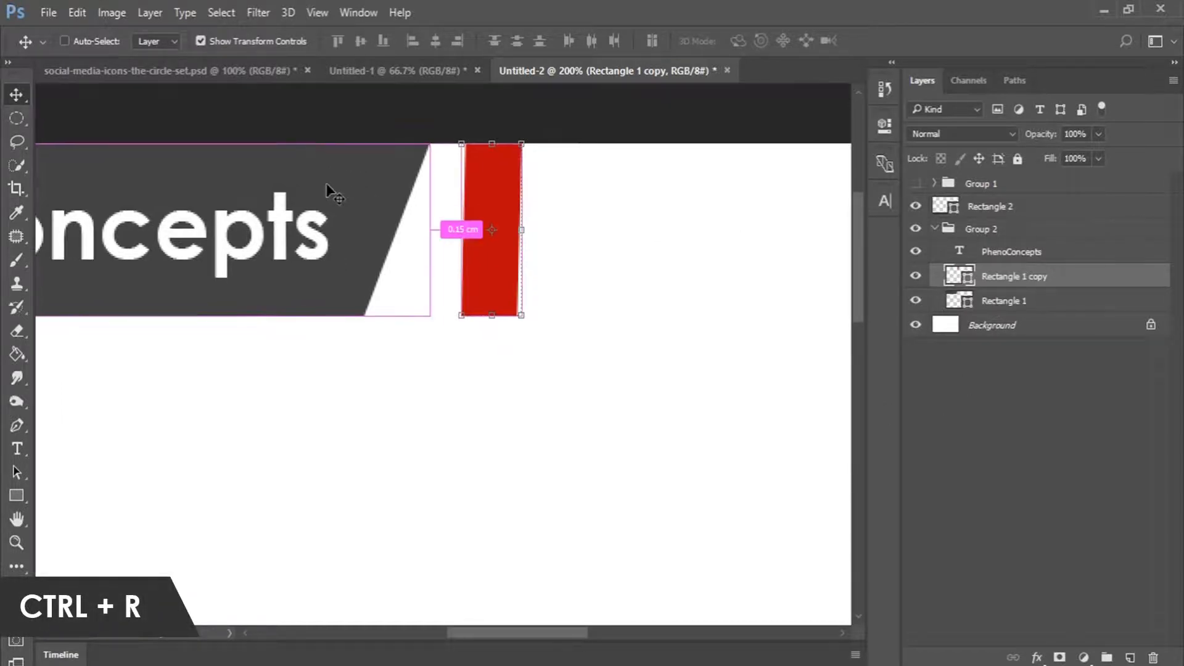
{"action": "key", "text": "ctrl+r"}
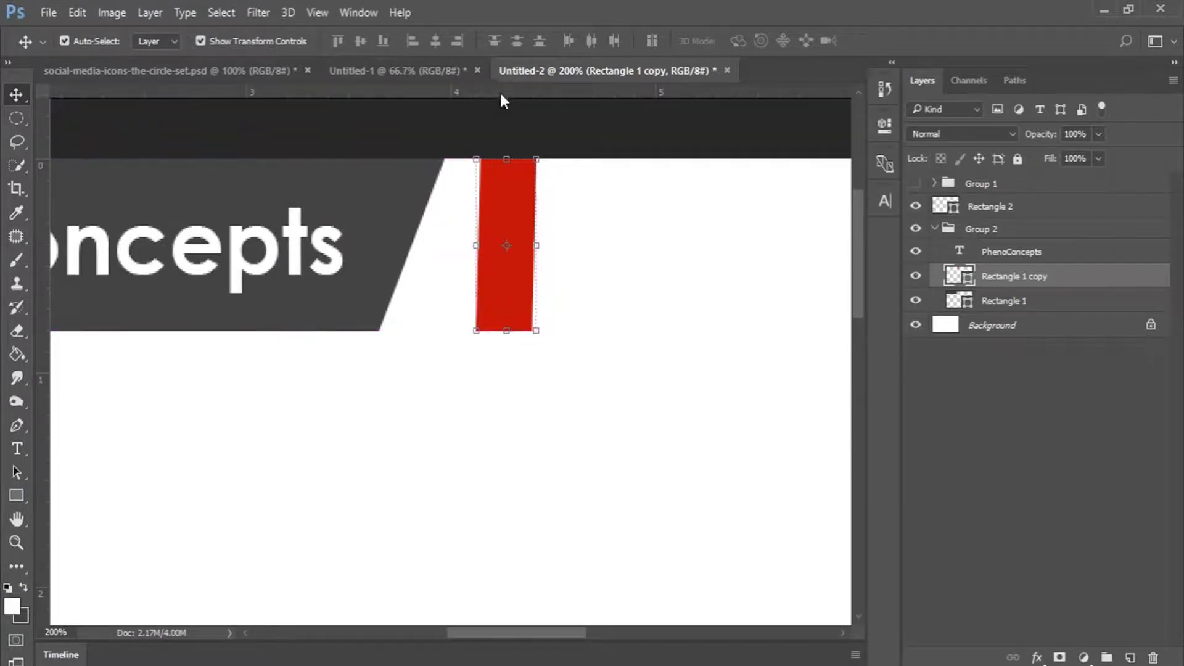
{"action": "left_click_drag", "start_coordinate": [511, 91], "coordinate": [509, 331]}
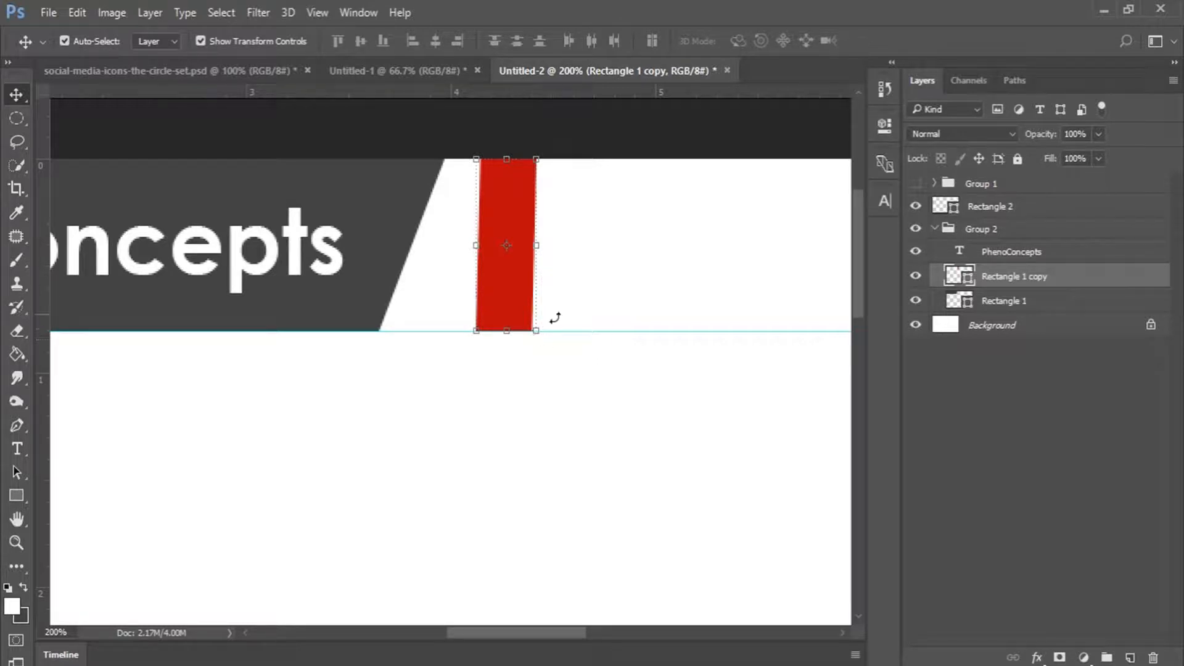
{"action": "left_click_drag", "start_coordinate": [508, 331], "coordinate": [450, 331]}
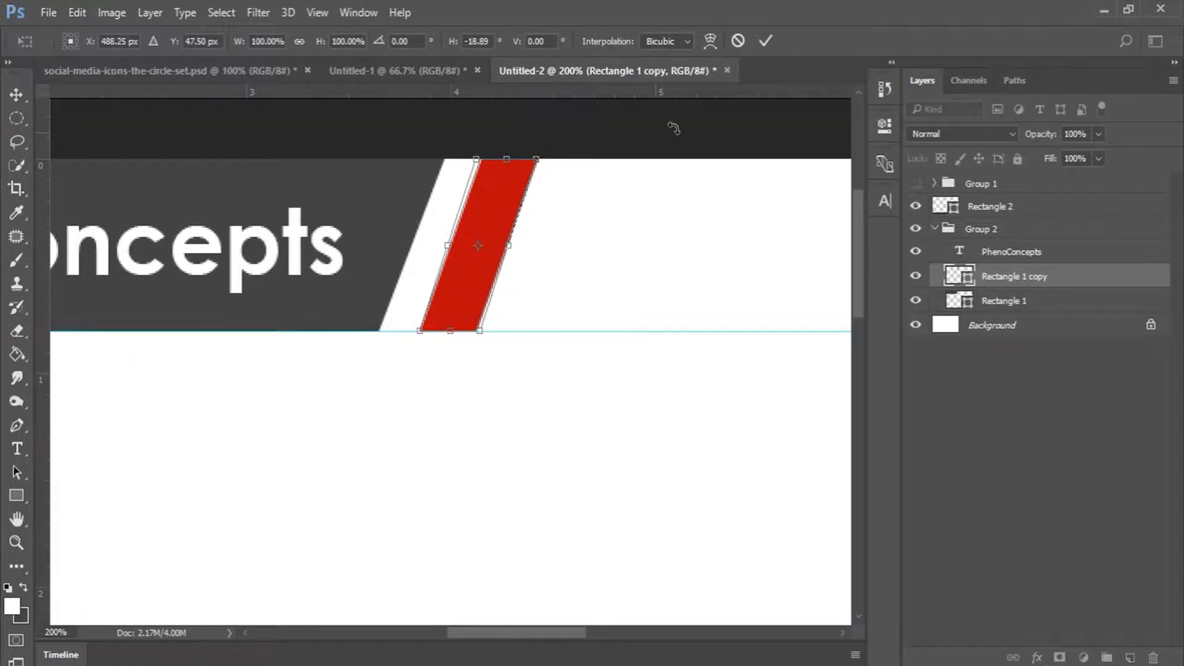
{"action": "key", "text": "Return"}
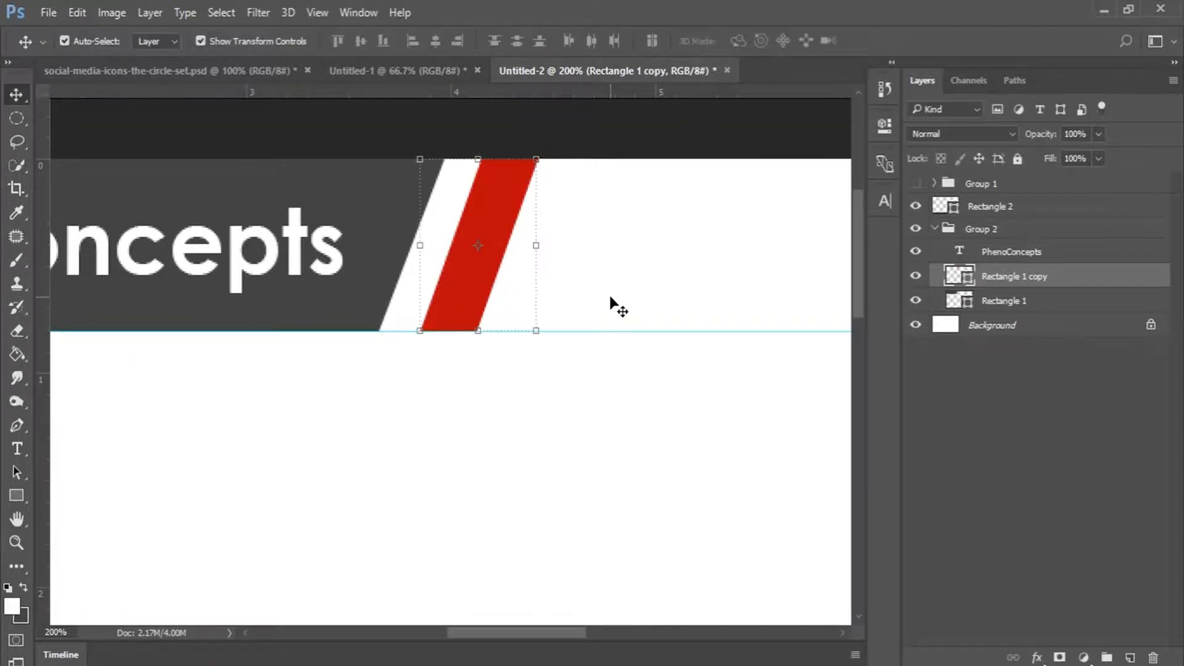
Duplicate the slanted red stripe and move the copy right beside the original.
{"action": "key", "text": "ctrl+j"}
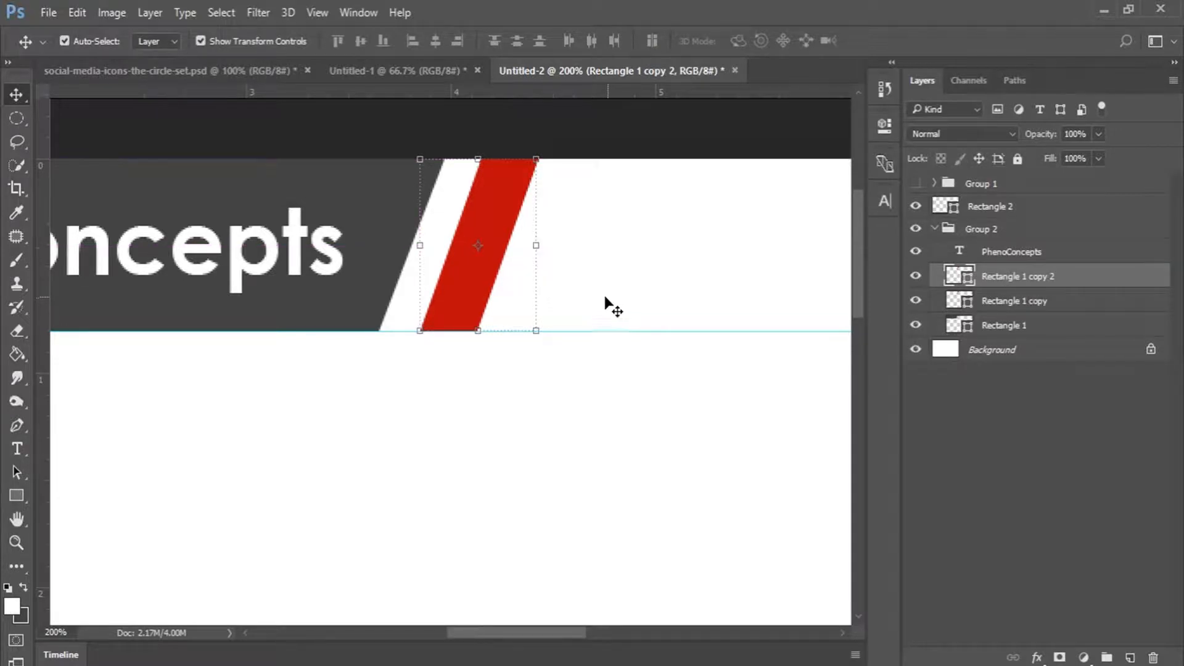
{"action": "key", "text": "ctrl+t"}
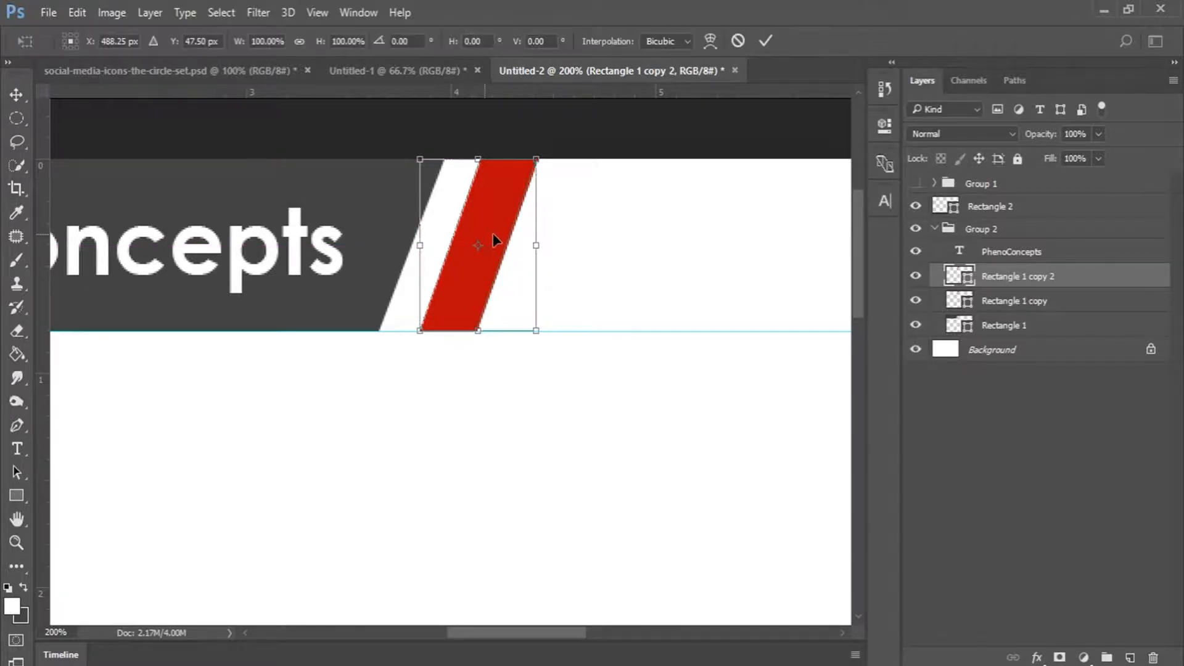
{"action": "left_click_drag", "start_coordinate": [493, 238], "coordinate": [565, 233]}
{"action": "left_click", "coordinate": [765, 41]}
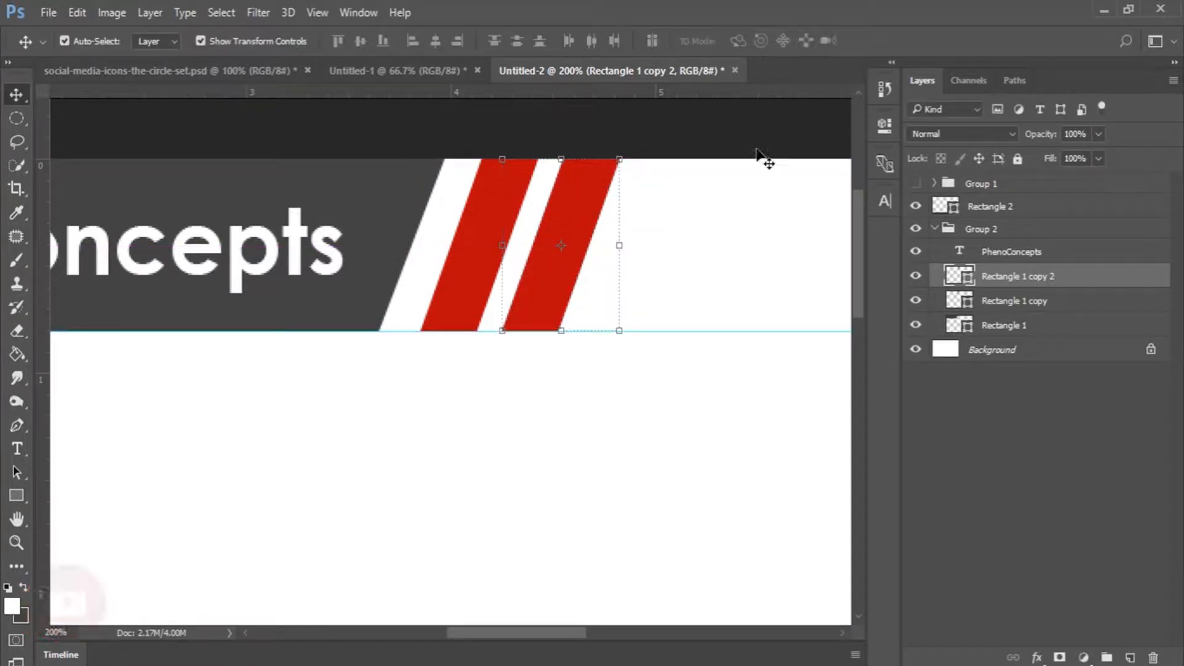
Remove the guide, hide the rulers, and fit the page in the window.
{"action": "left_click_drag", "start_coordinate": [701, 330], "coordinate": [702, 71]}
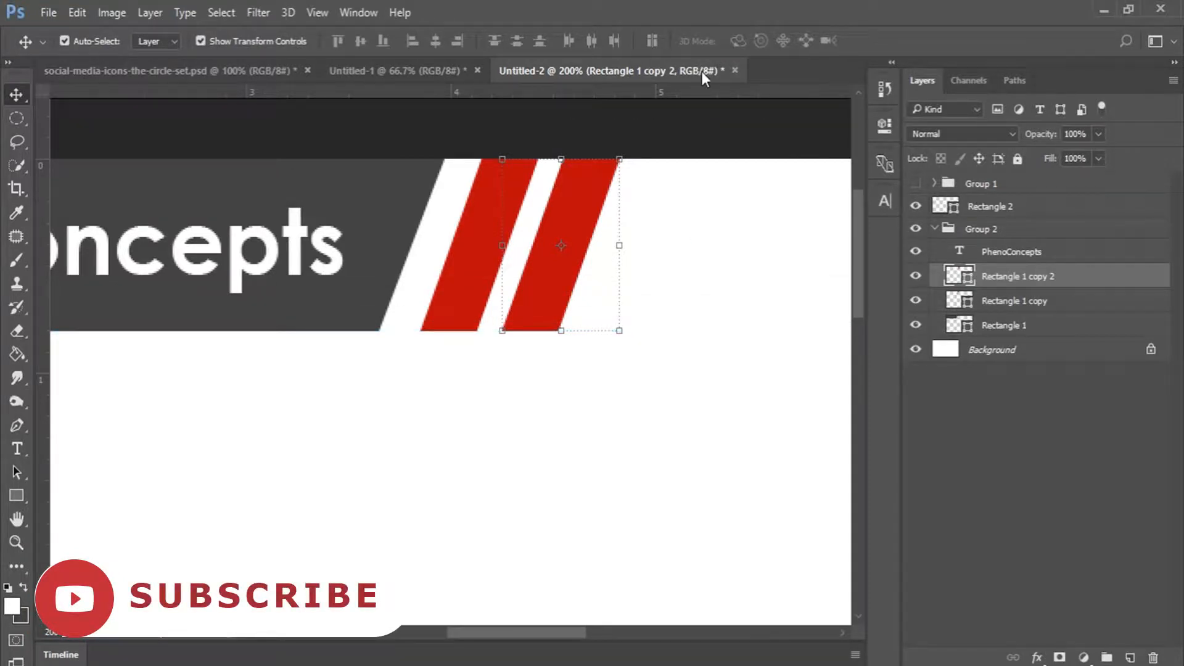
{"action": "key", "text": "ctrl+r"}
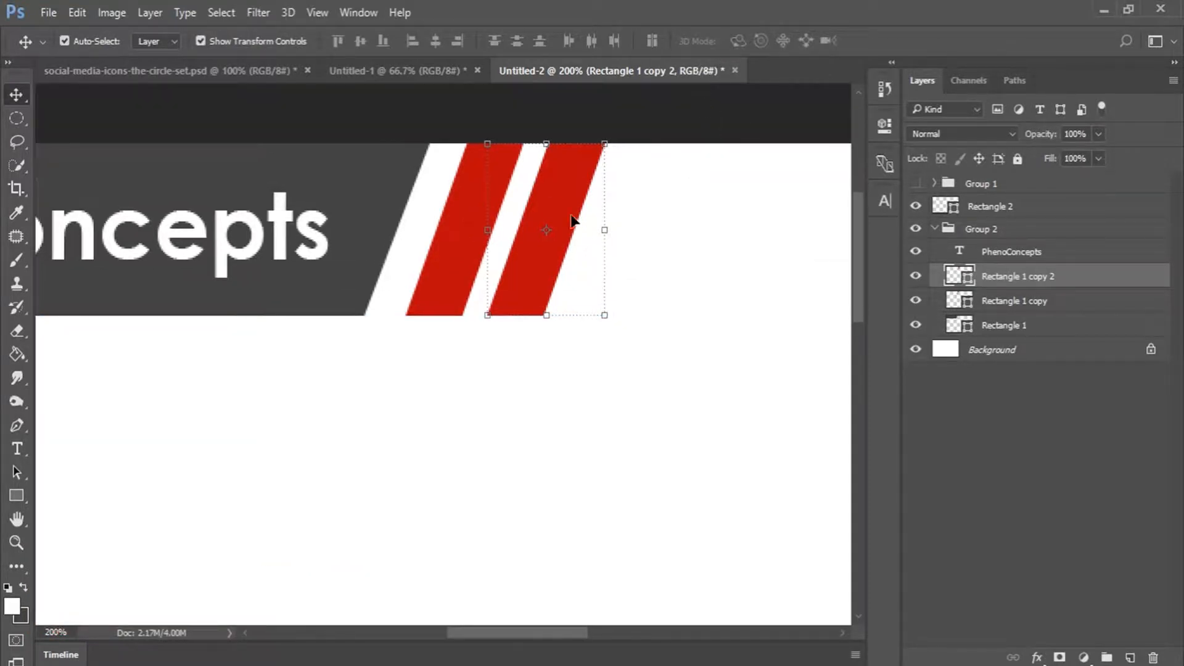
{"action": "key", "text": "z"}
{"action": "left_click", "coordinate": [494, 42]}
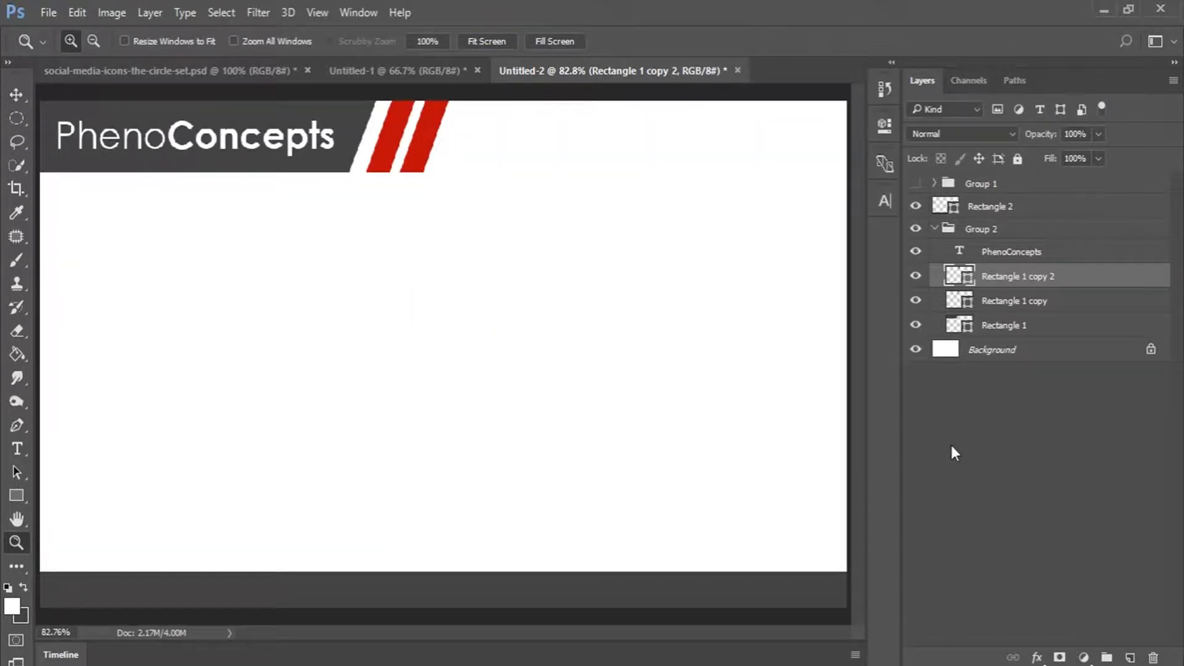
Drop the PhenoConcepts Logo file onto the page, scale it to about 16.19%, and move it left.
{"action": "left_click", "coordinate": [935, 229]}
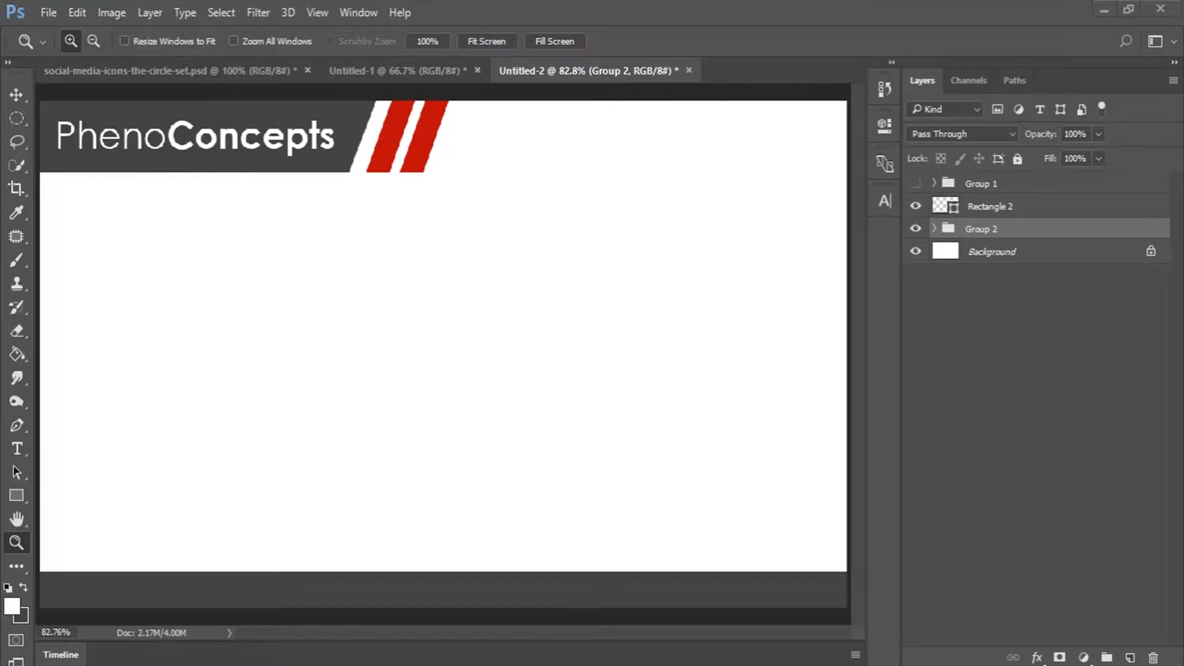
{"action": "left_click_drag", "start_coordinate": [1171, 259], "coordinate": [615, 1]}
{"action": "left_click_drag", "start_coordinate": [427, 400], "coordinate": [420, 391]}
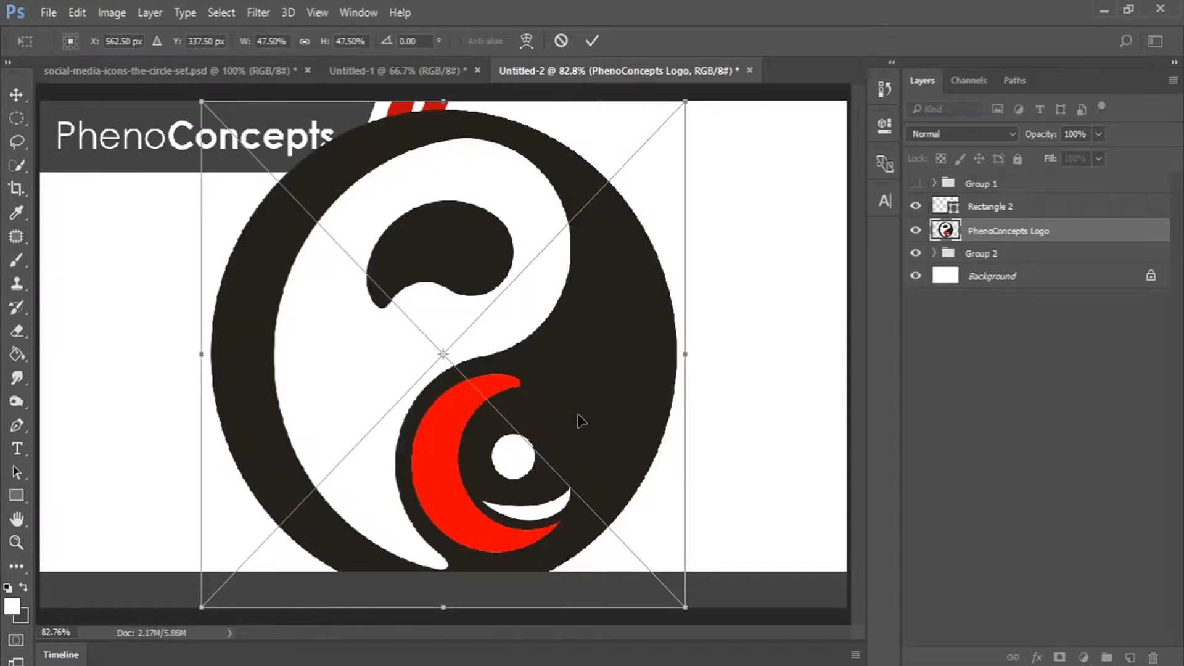
{"action": "left_click_drag", "start_coordinate": [685, 97], "coordinate": [535, 275]}
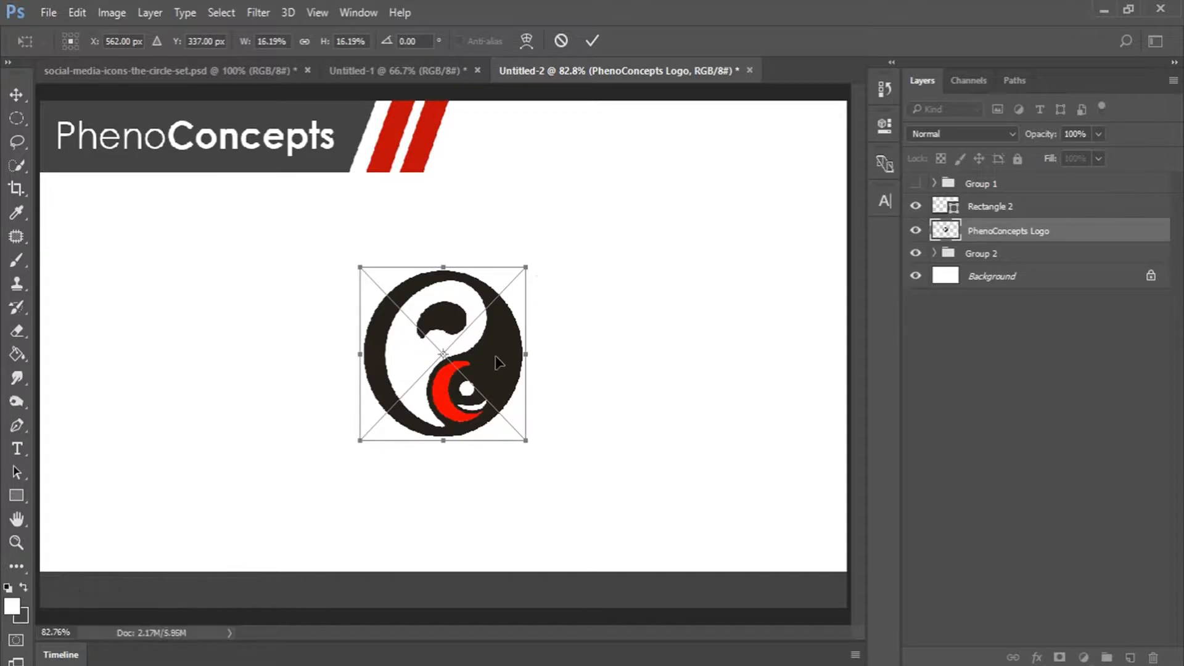
{"action": "left_click_drag", "start_coordinate": [498, 368], "coordinate": [212, 365]}
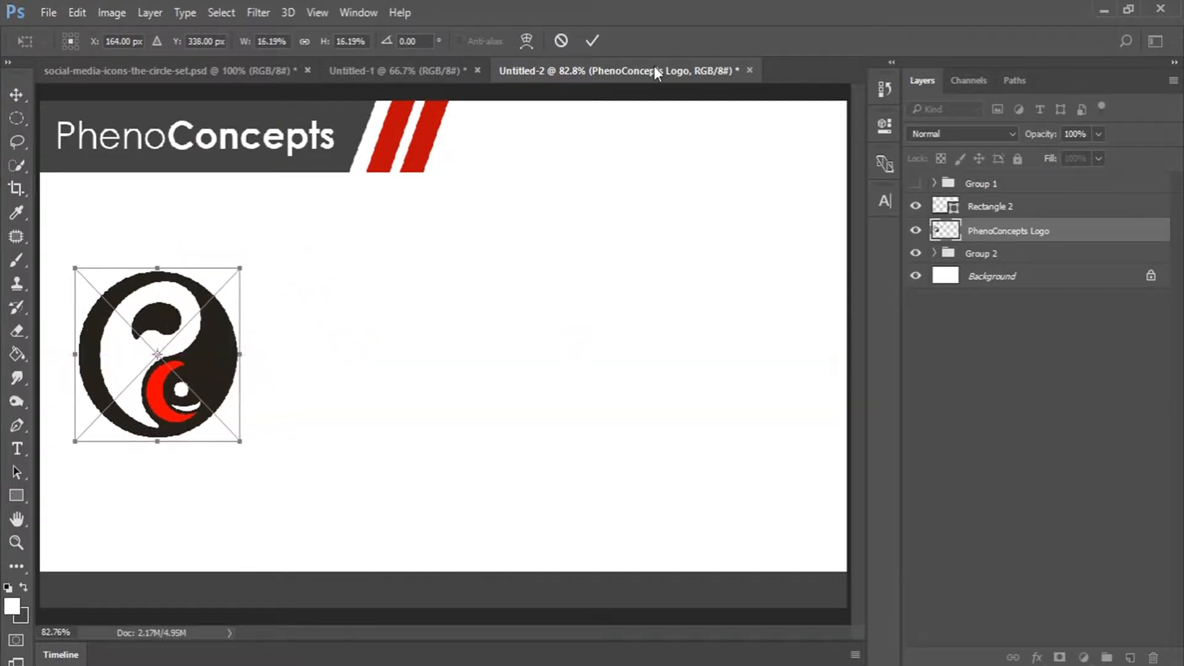
Confirm the logo placement, show the icon group, and rename Group 1 to SOCIAL MEDIA.
{"action": "key", "text": "z"}
{"action": "left_click", "coordinate": [593, 41]}
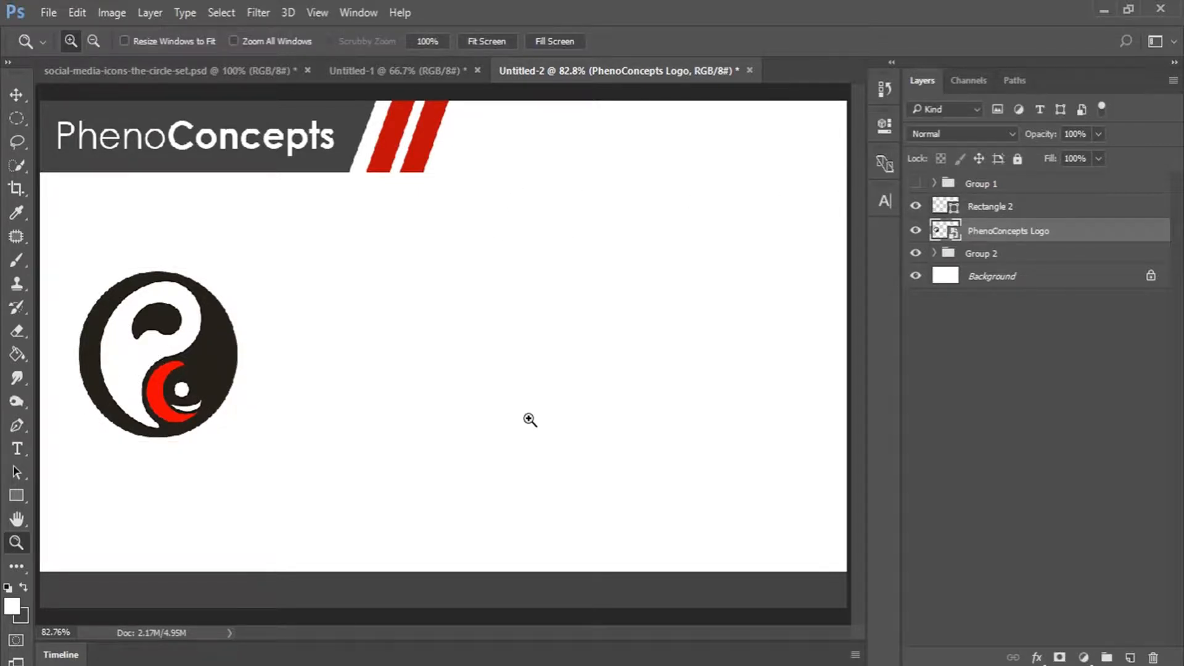
{"action": "left_click", "coordinate": [915, 183]}
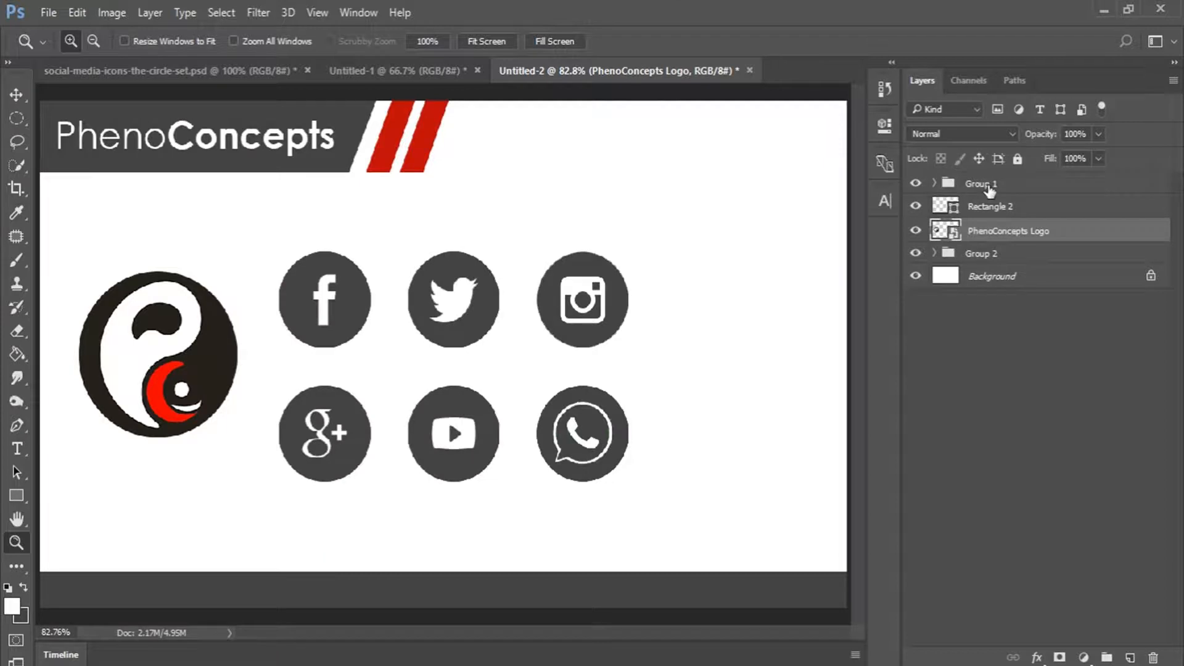
{"action": "double_click", "coordinate": [983, 184]}
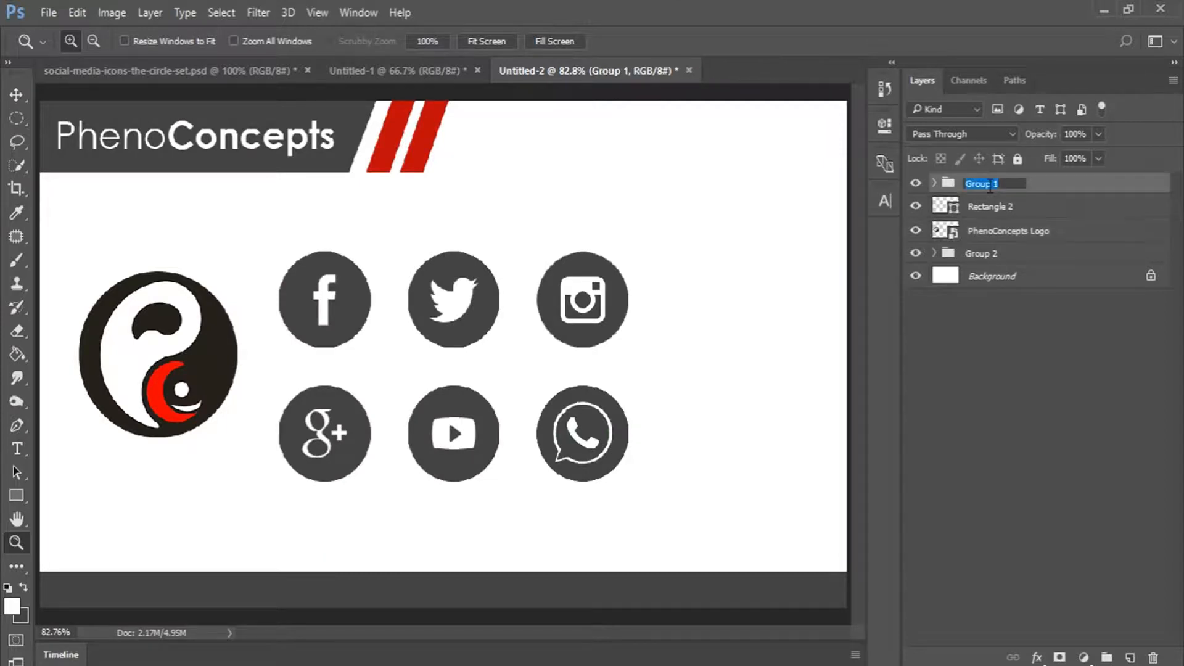
{"action": "type", "text": "soc"}
{"action": "type", "text": "IAL MEDIA"}
{"action": "key", "text": "Return"}
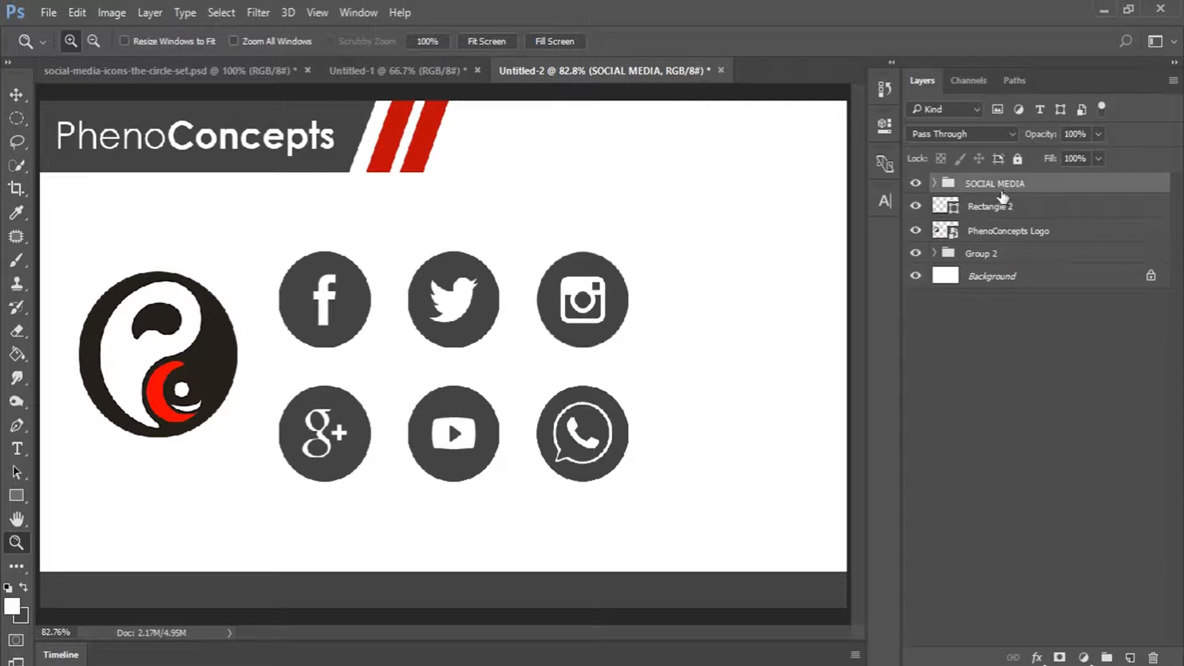
Rename the first three icon layers GOOGLE +, YOUTUBE and FACEBOOK, showing each in turn.
{"action": "left_click", "coordinate": [934, 184]}
{"action": "left_click_drag", "start_coordinate": [917, 201], "coordinate": [917, 311]}
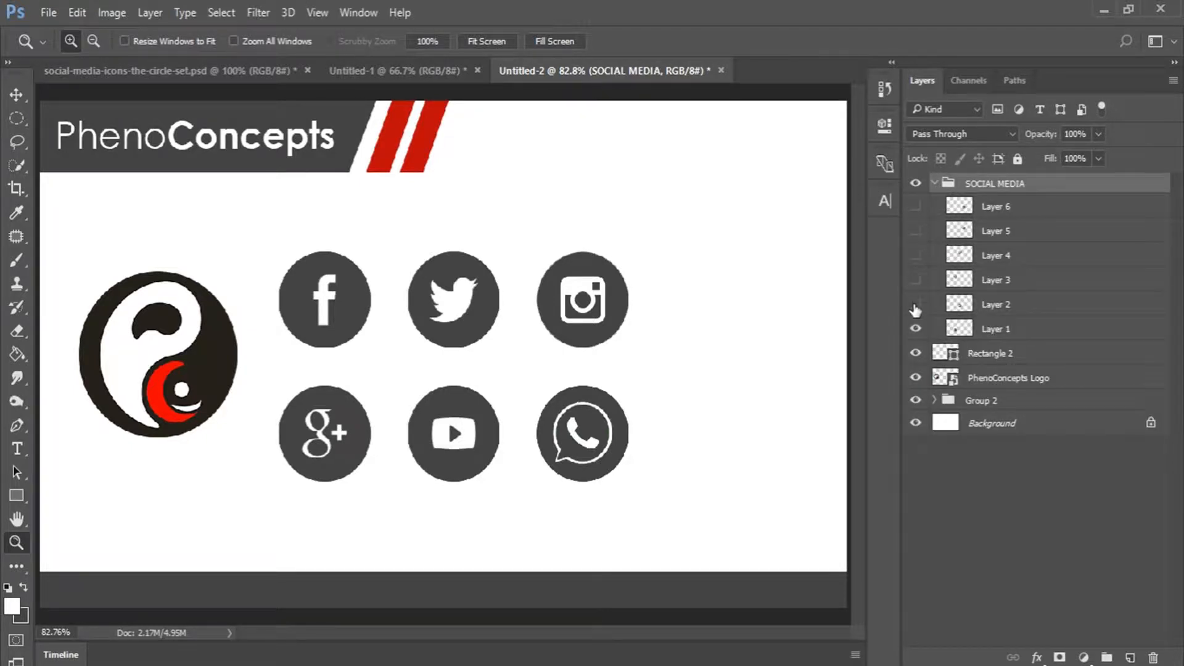
{"action": "double_click", "coordinate": [1002, 330]}
{"action": "type", "text": "GOOGLE"}
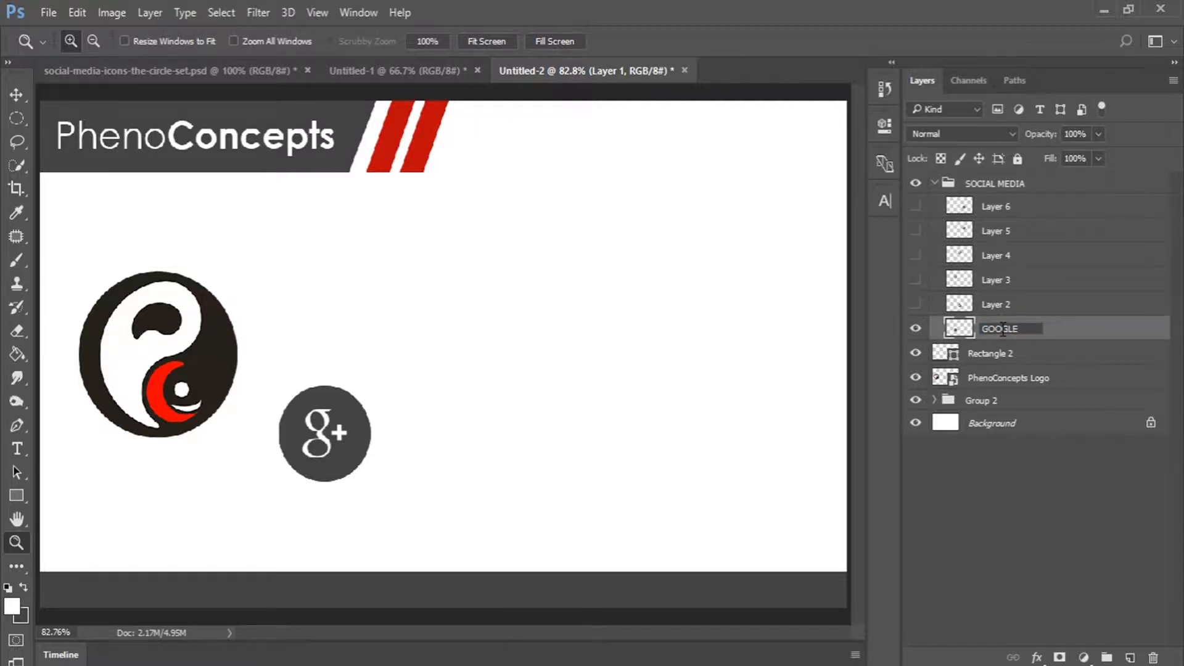
{"action": "type", "text": " +"}
{"action": "key", "text": "Return"}
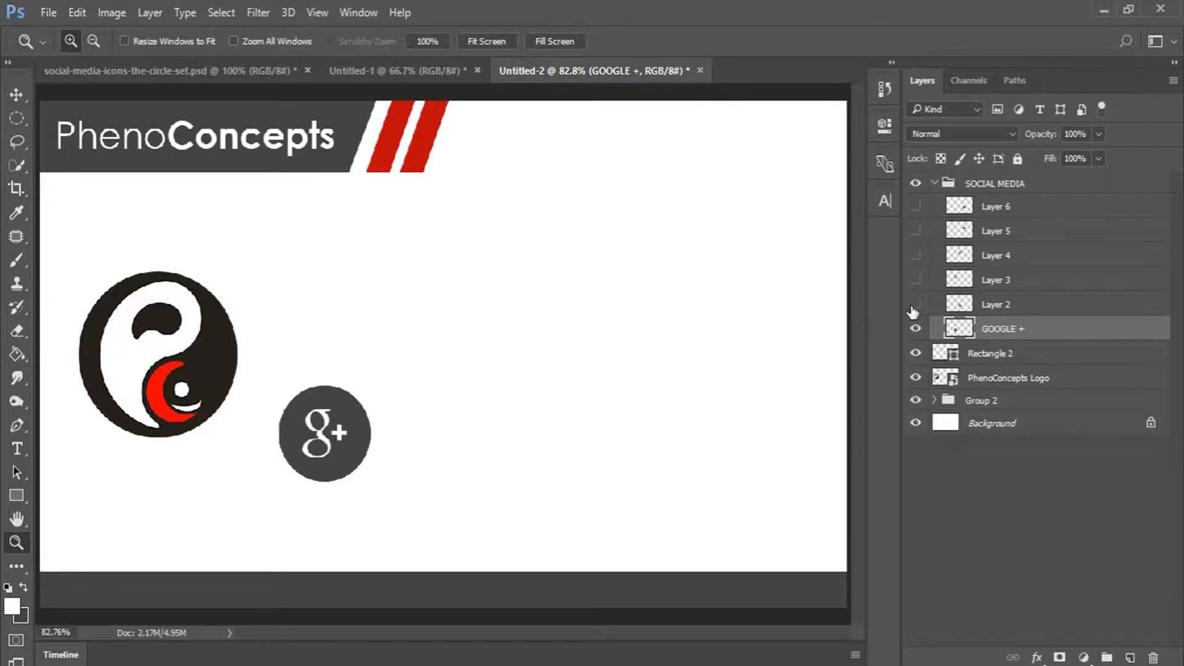
{"action": "left_click", "coordinate": [915, 304]}
{"action": "double_click", "coordinate": [995, 304]}
{"action": "type", "text": "Y"}
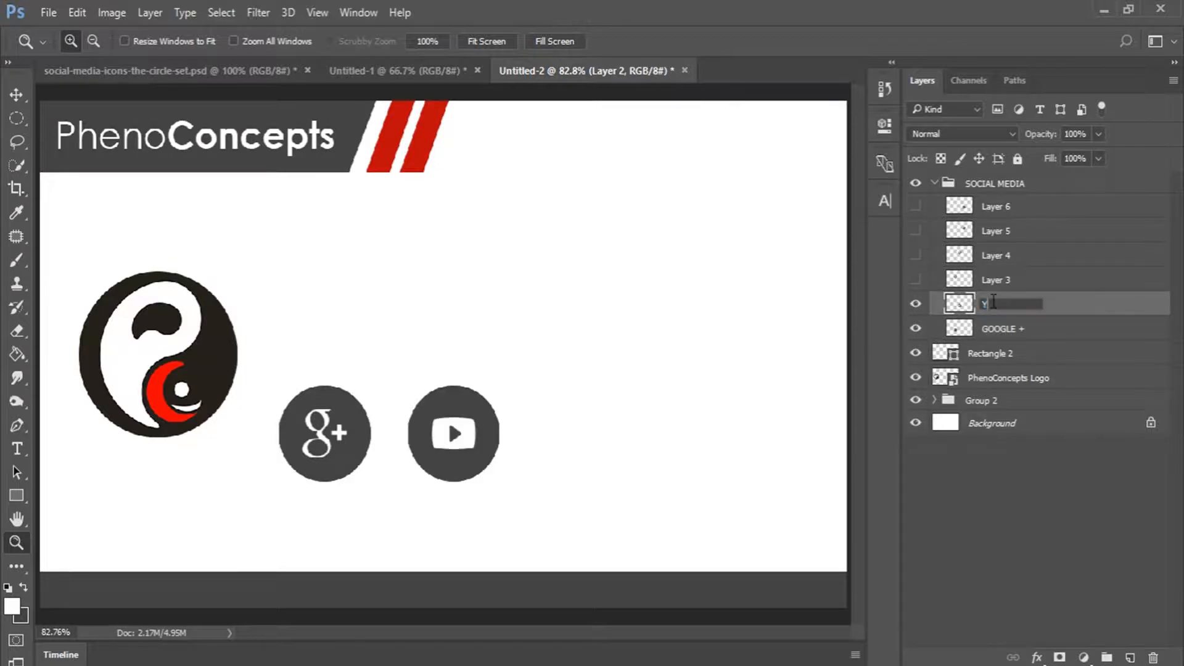
{"action": "type", "text": "OUTUBE"}
{"action": "key", "text": "Return"}
{"action": "left_click", "coordinate": [914, 280]}
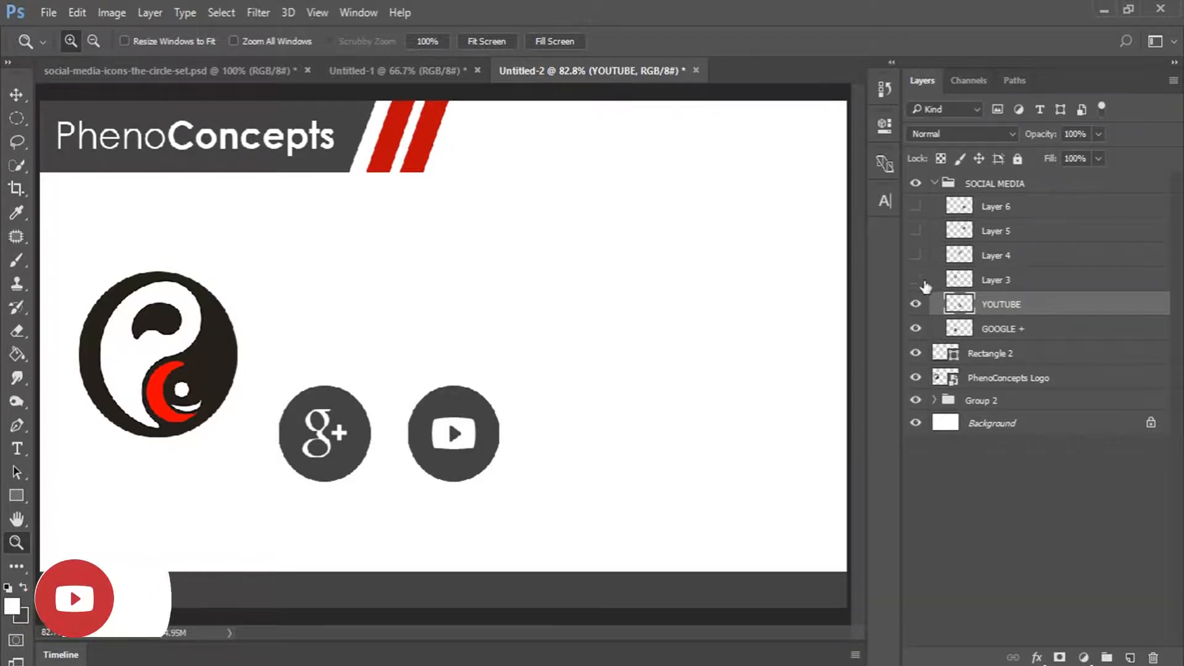
{"action": "double_click", "coordinate": [995, 279]}
{"action": "type", "text": "FA"}
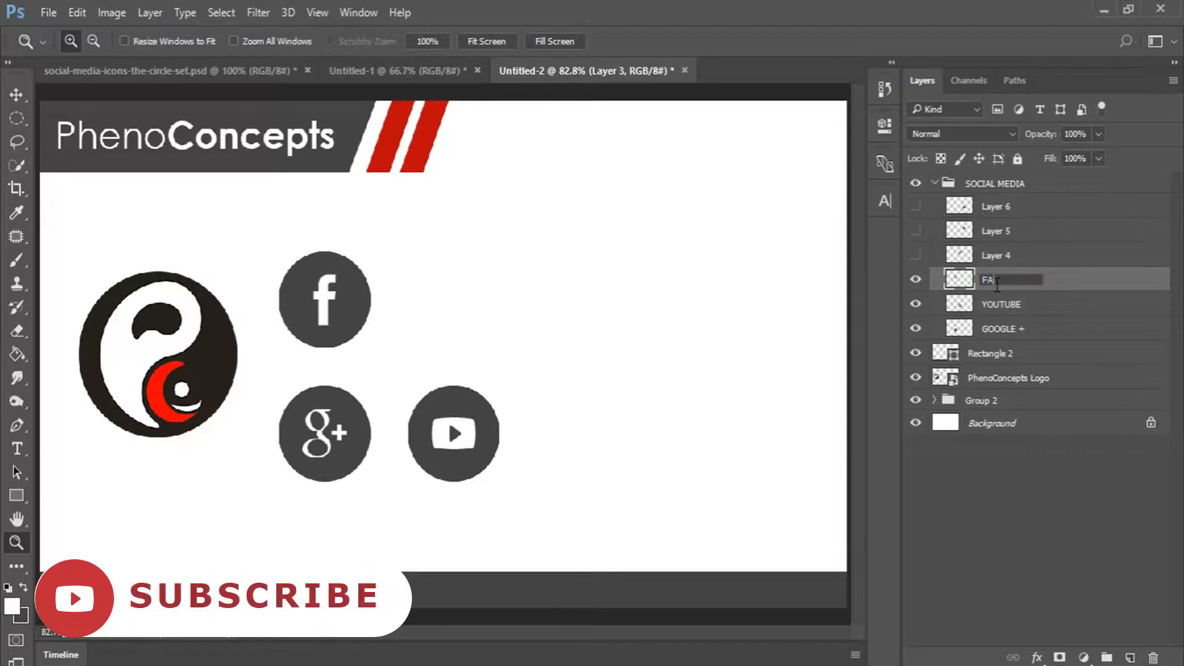
{"action": "type", "text": "CEBOOK"}
{"action": "key", "text": "Return"}
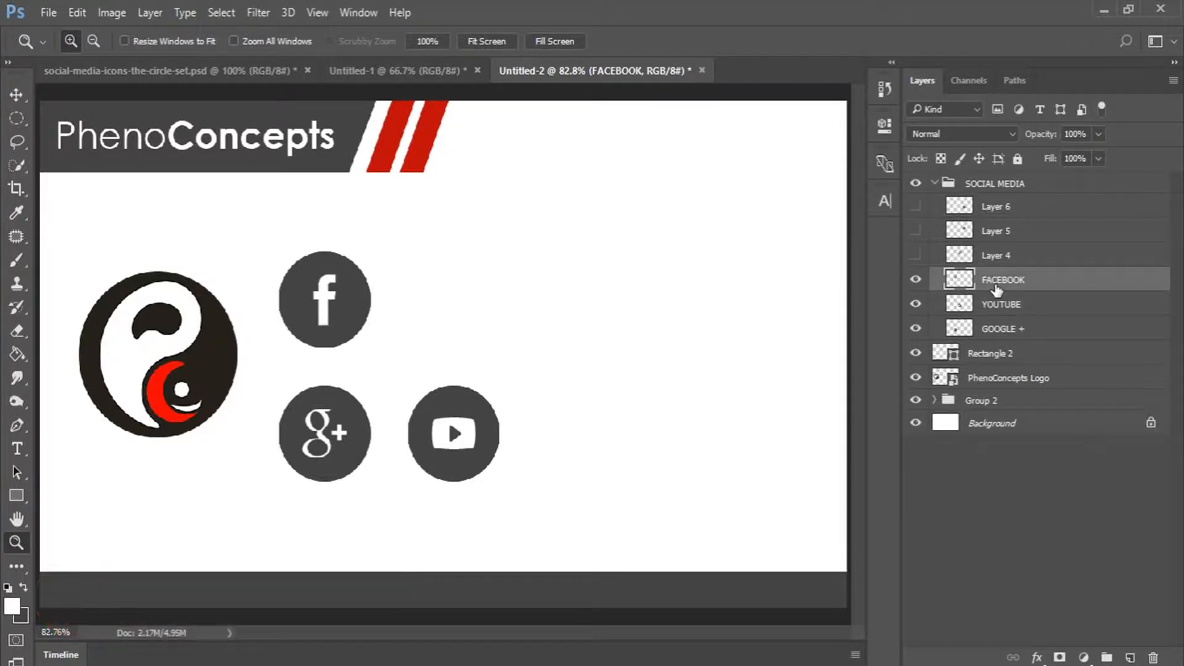
Show the remaining icon layers and rename them TWITTER, INSTAGRAM and WAHTSAPP.
{"action": "left_click", "coordinate": [916, 256]}
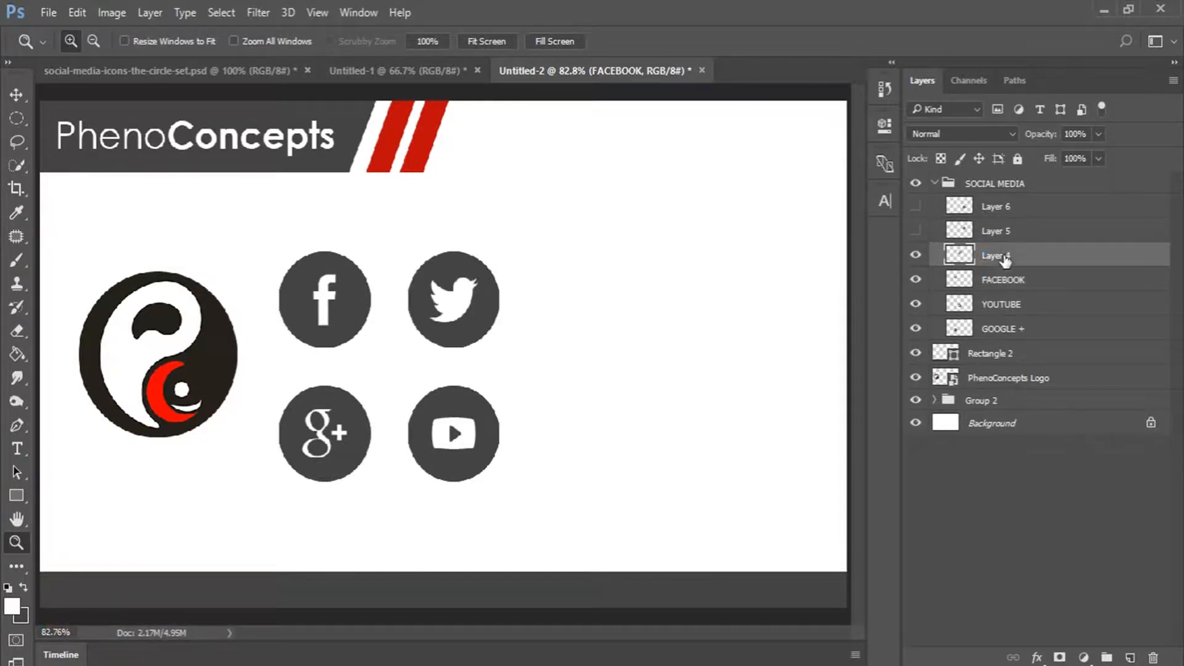
{"action": "double_click", "coordinate": [995, 255]}
{"action": "type", "text": "TWI"}
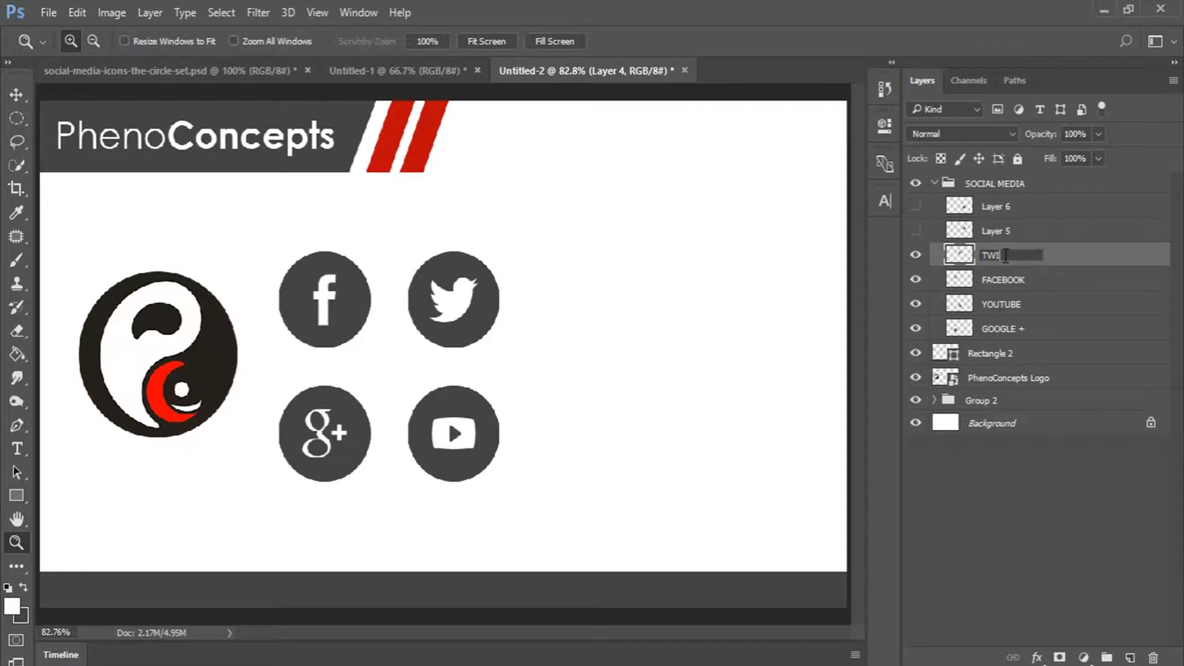
{"action": "type", "text": "TTER"}
{"action": "key", "text": "Return"}
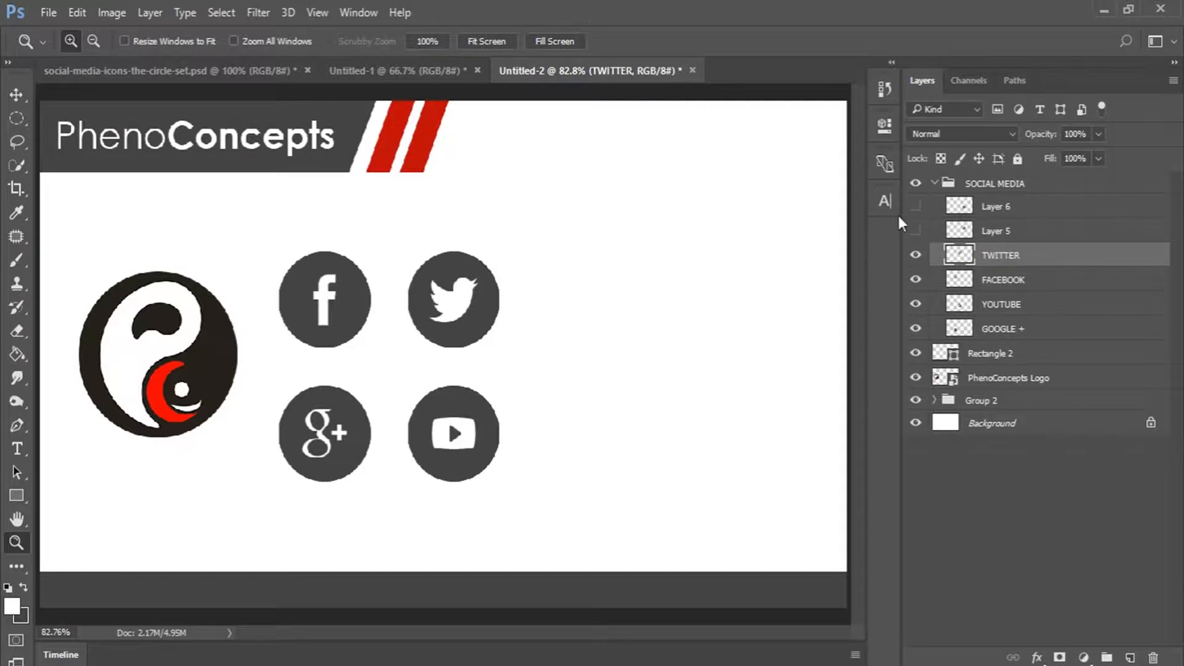
{"action": "left_click", "coordinate": [916, 230]}
{"action": "double_click", "coordinate": [990, 232]}
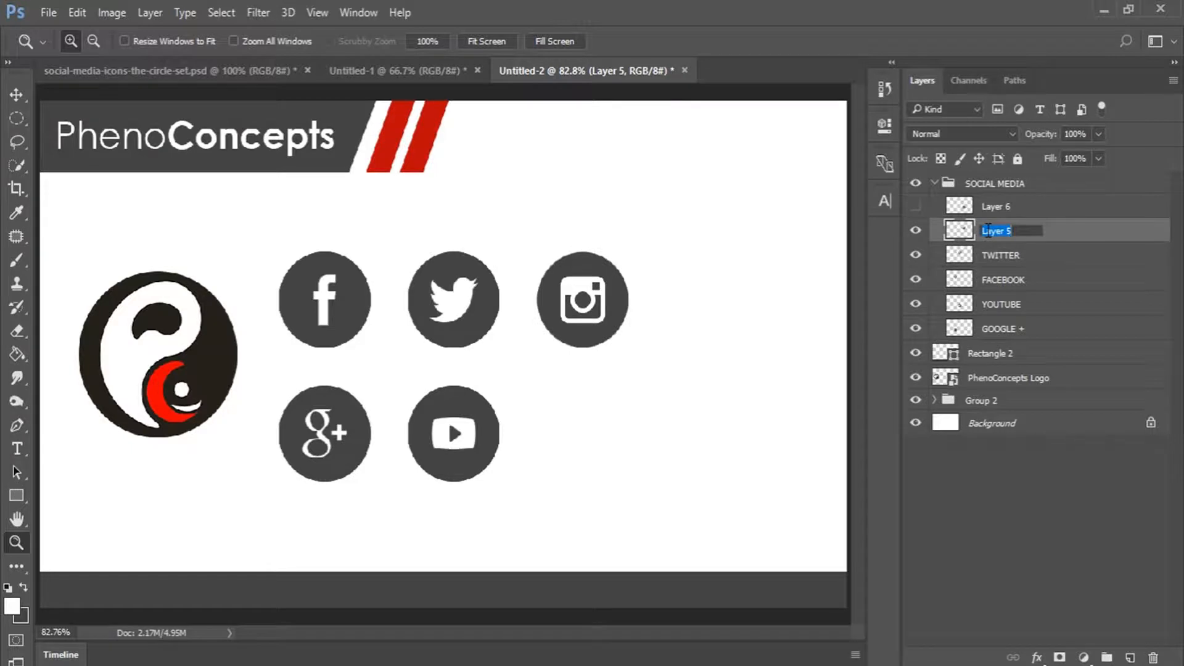
{"action": "type", "text": "INSTAGRAM"}
{"action": "key", "text": "Return"}
{"action": "left_click", "coordinate": [915, 205]}
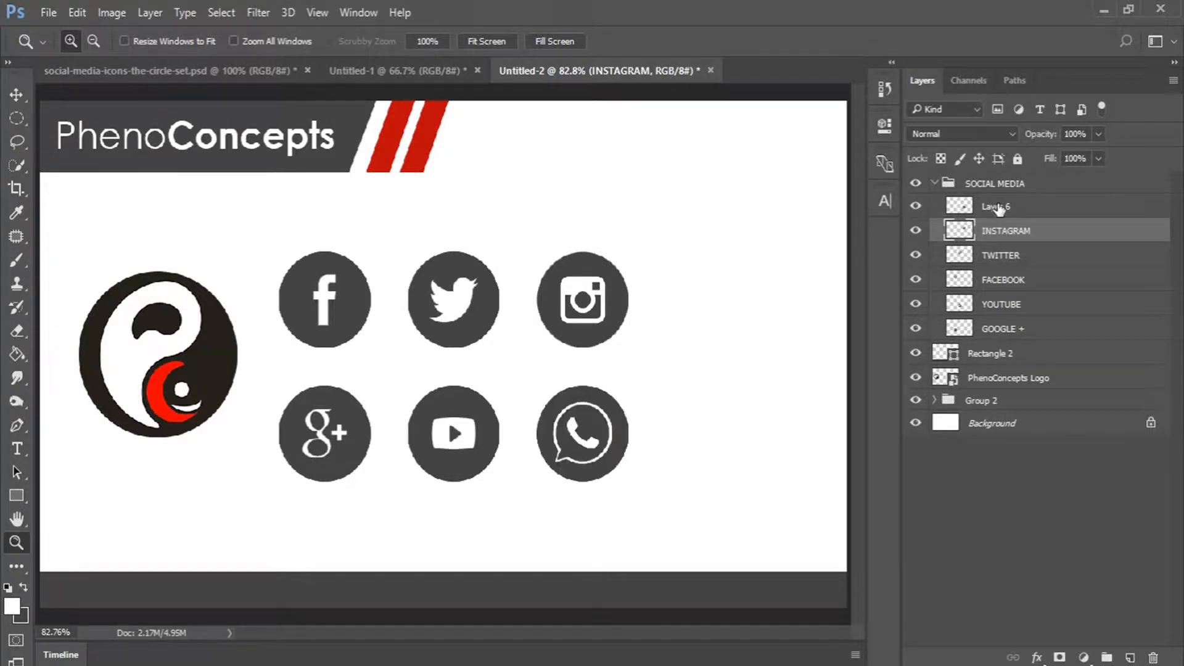
{"action": "double_click", "coordinate": [996, 206]}
{"action": "type", "text": "WA"}
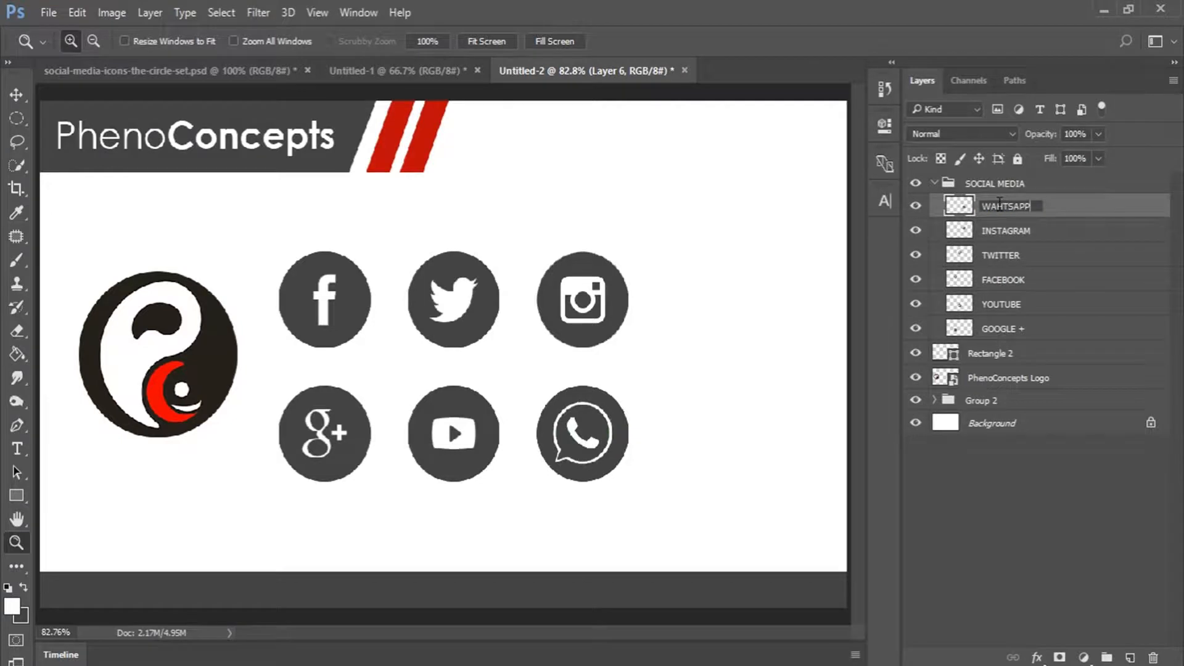
{"action": "type", "text": "HTSAPP"}
{"action": "key", "text": "Return"}
Scale the SOCIAL MEDIA icon group to about 43% and move it right of the logo.
{"action": "left_click_drag", "start_coordinate": [915, 206], "coordinate": [914, 307]}
{"action": "left_click_drag", "start_coordinate": [917, 209], "coordinate": [920, 309]}
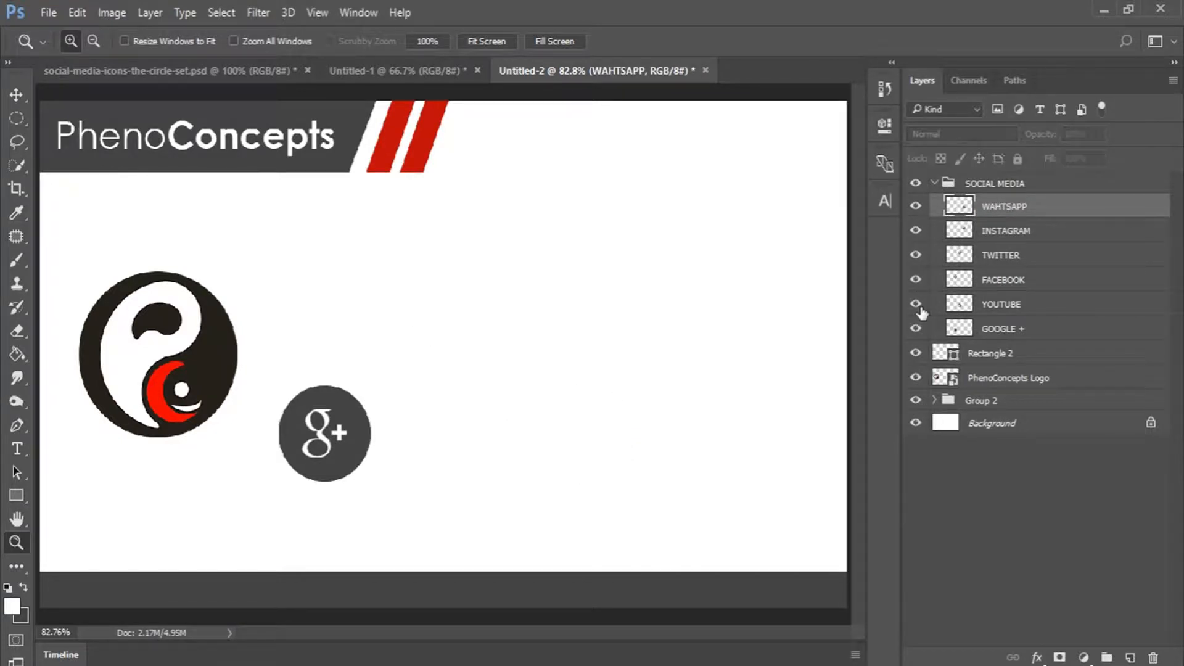
{"action": "left_click", "coordinate": [1017, 185]}
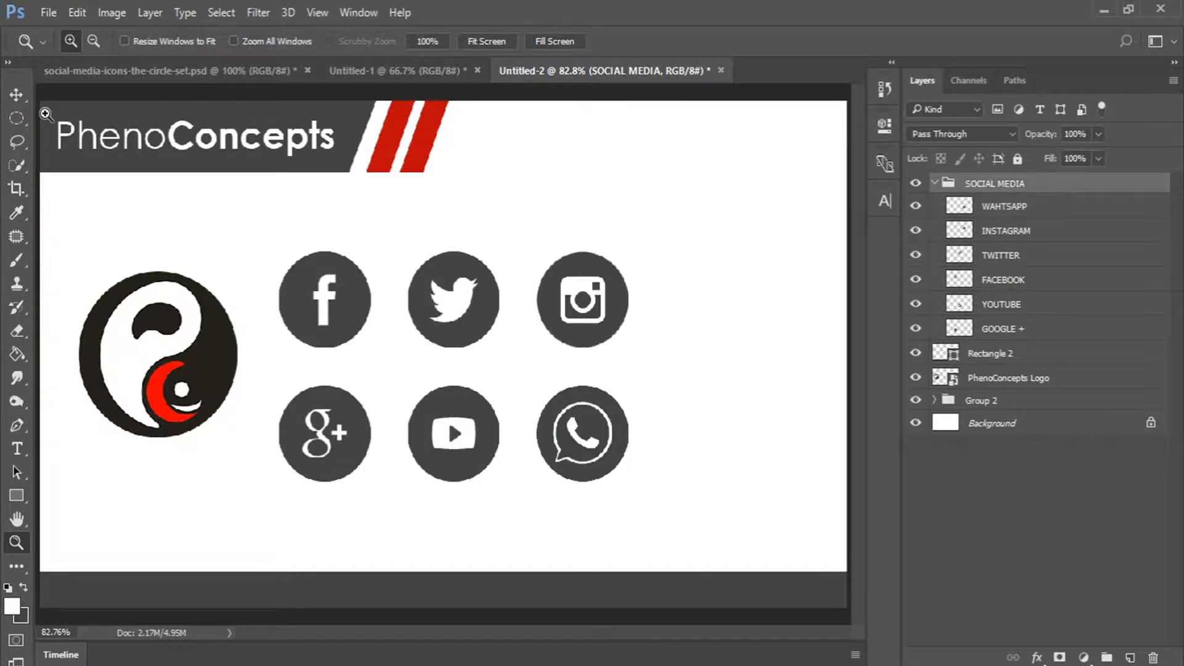
{"action": "left_click", "coordinate": [17, 94]}
{"action": "left_click_drag", "start_coordinate": [633, 248], "coordinate": [548, 305]}
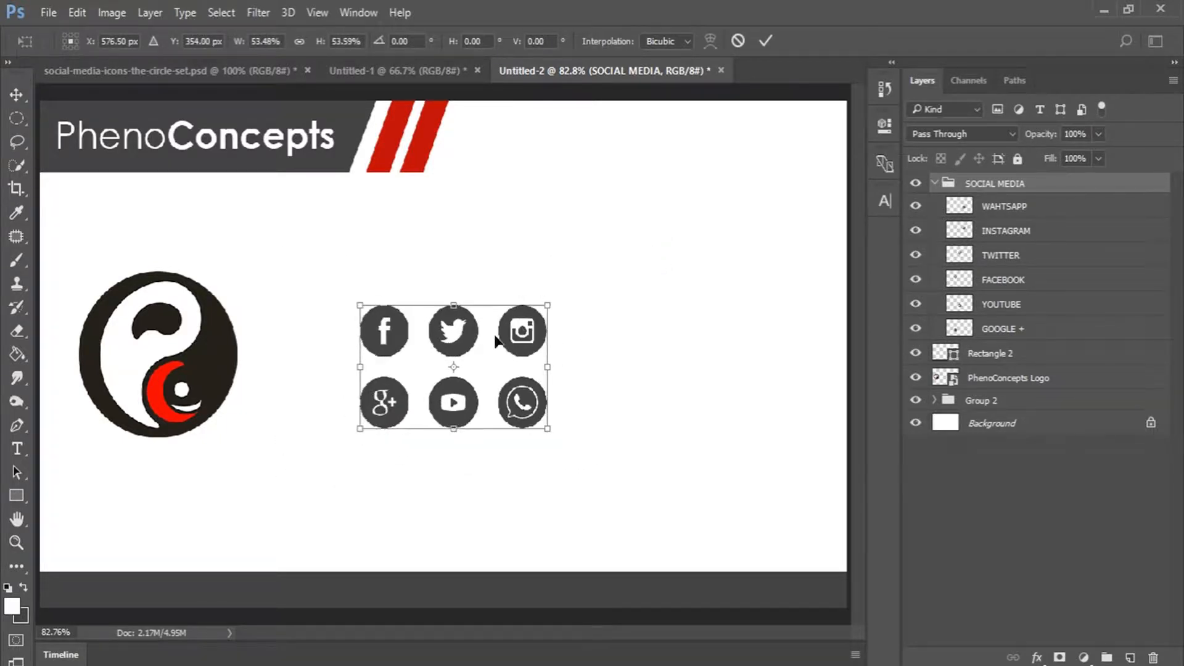
{"action": "left_click_drag", "start_coordinate": [500, 345], "coordinate": [564, 333]}
{"action": "left_click_drag", "start_coordinate": [608, 297], "coordinate": [593, 306]}
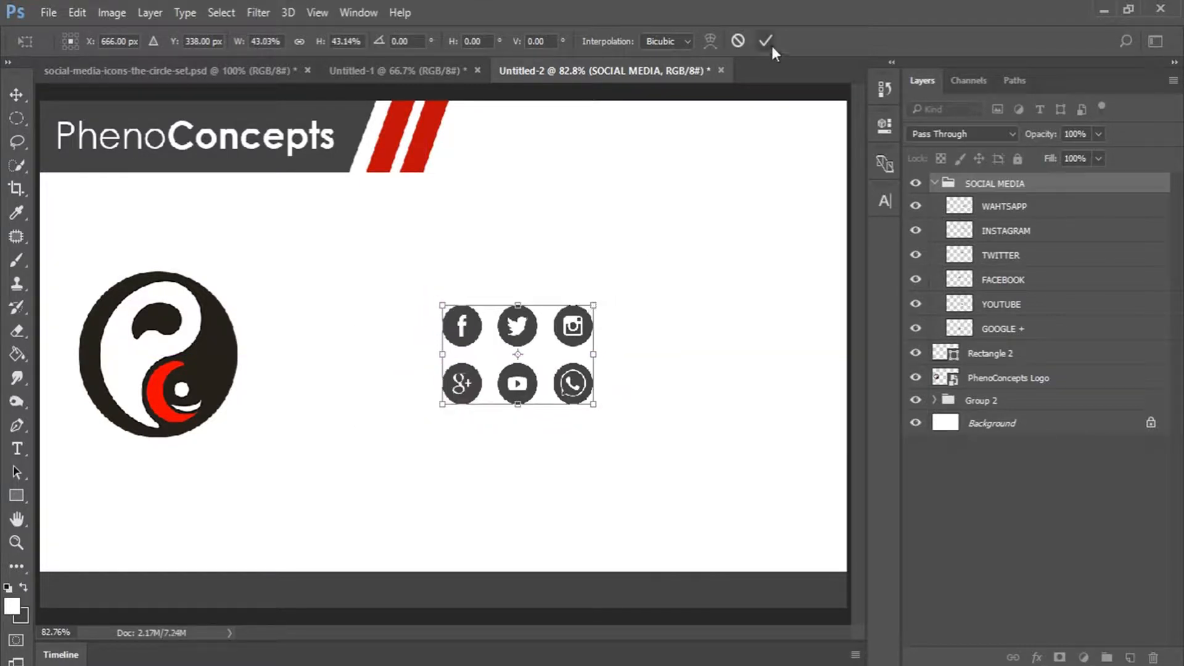
{"action": "left_click", "coordinate": [765, 41]}
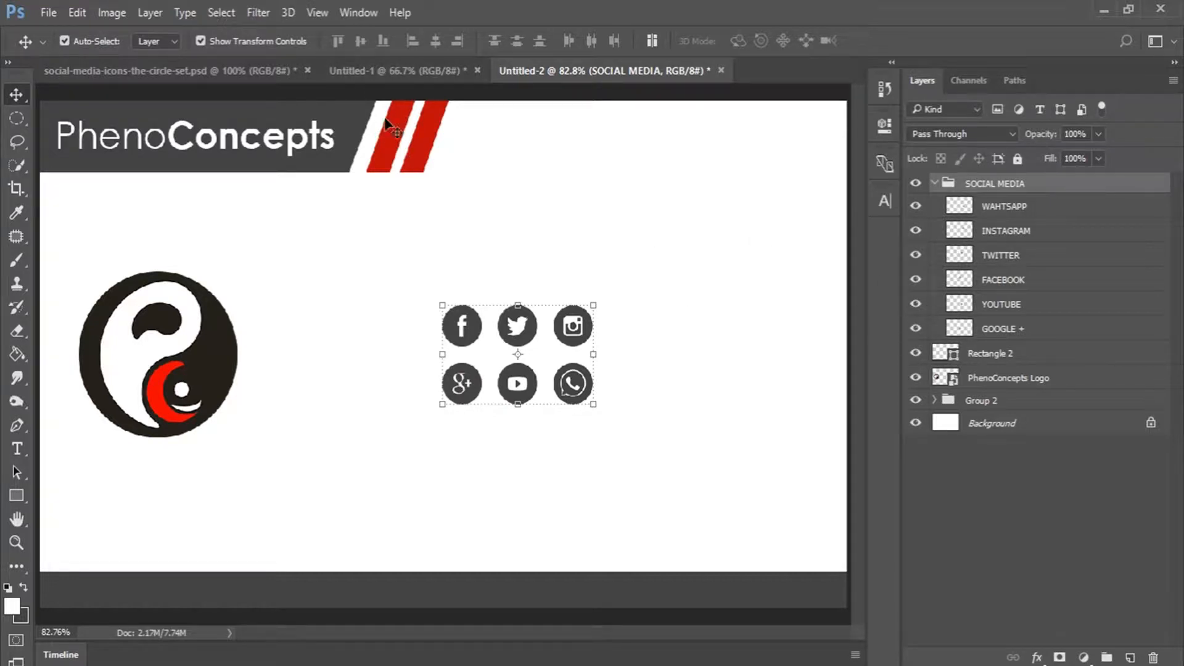
Copy the hex value bc0a0a from the Rectangle 1 copy 2 stripe's fill colour.
{"action": "left_click", "coordinate": [938, 356]}
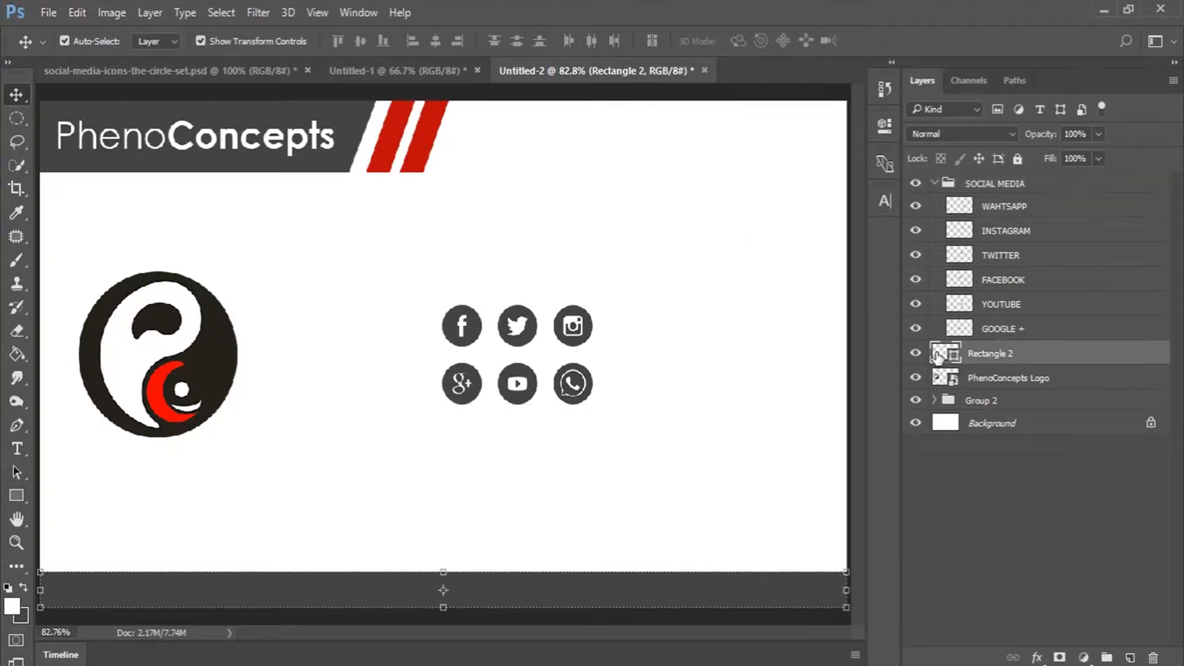
{"action": "double_click", "coordinate": [937, 355]}
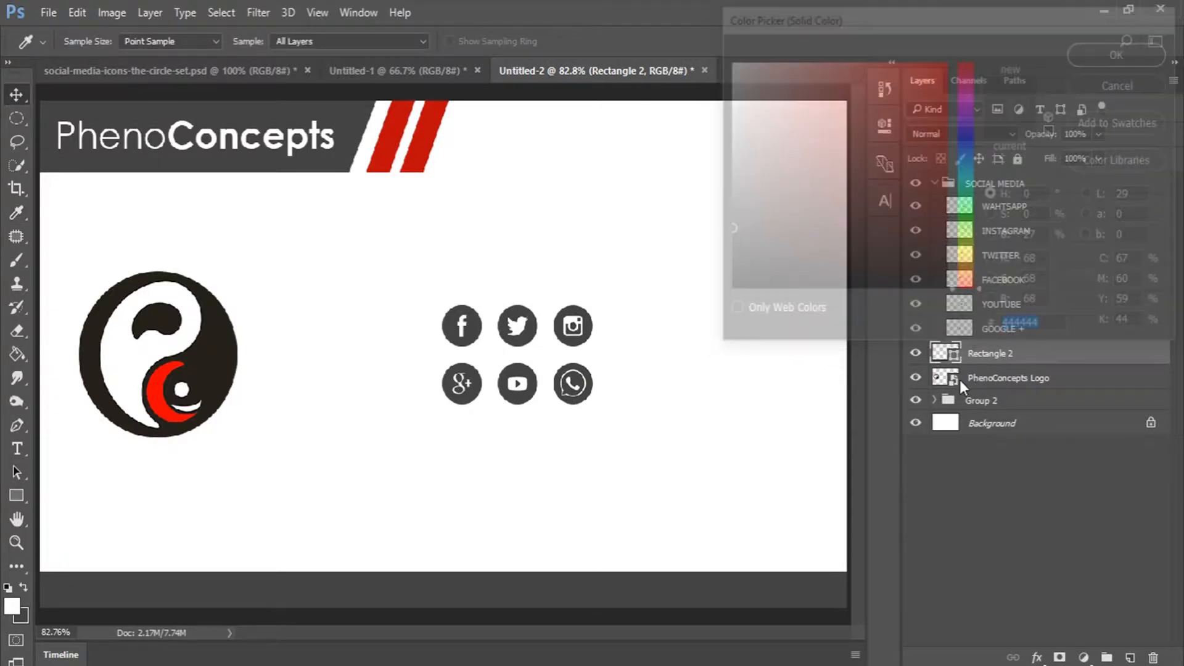
{"action": "left_click", "coordinate": [935, 400]}
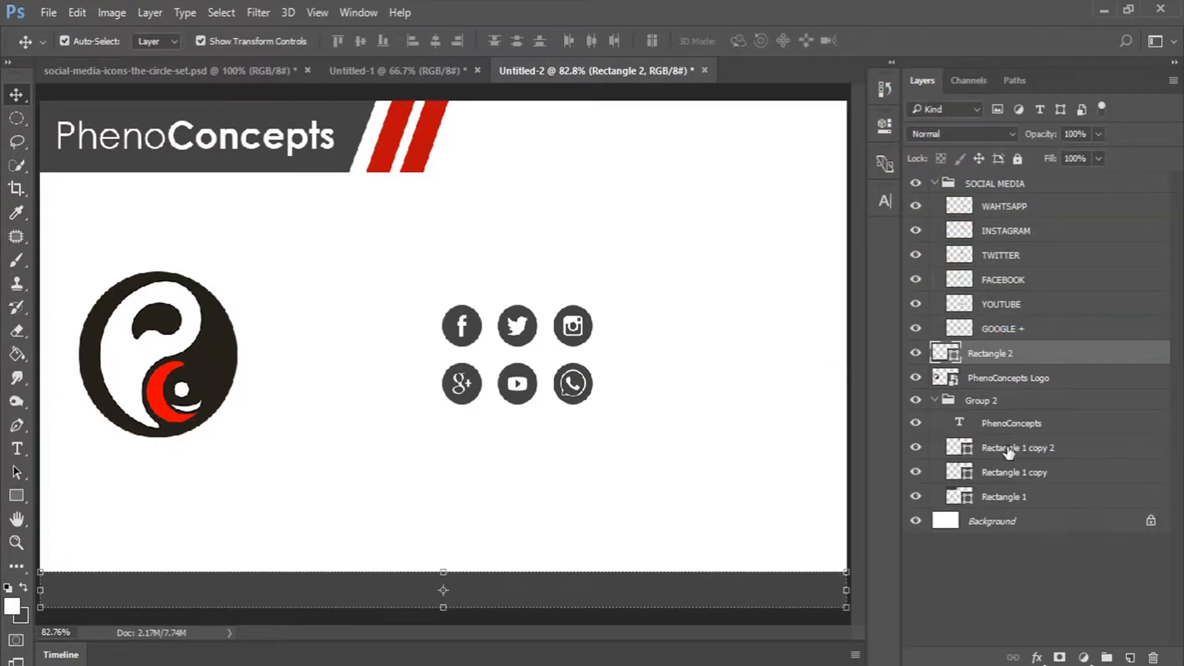
{"action": "left_click", "coordinate": [1008, 449]}
{"action": "left_click", "coordinate": [916, 447]}
{"action": "left_click", "coordinate": [915, 447]}
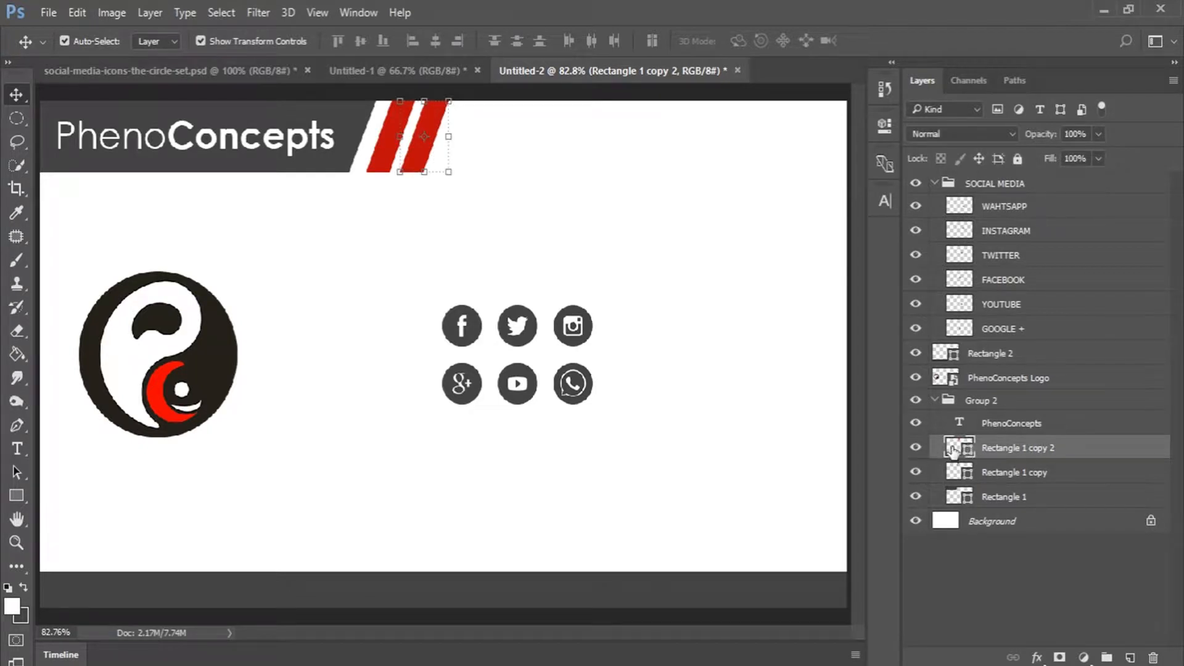
{"action": "double_click", "coordinate": [952, 449]}
{"action": "left_click", "coordinate": [1021, 327]}
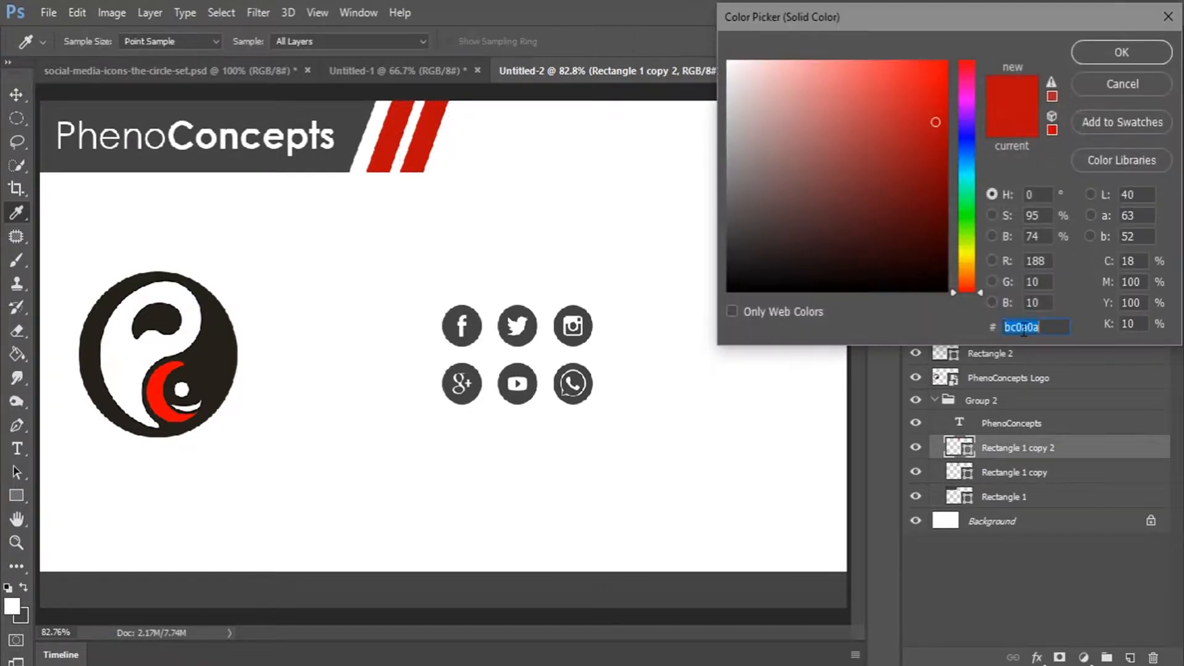
{"action": "right_click", "coordinate": [1023, 331]}
{"action": "left_click", "coordinate": [997, 388]}
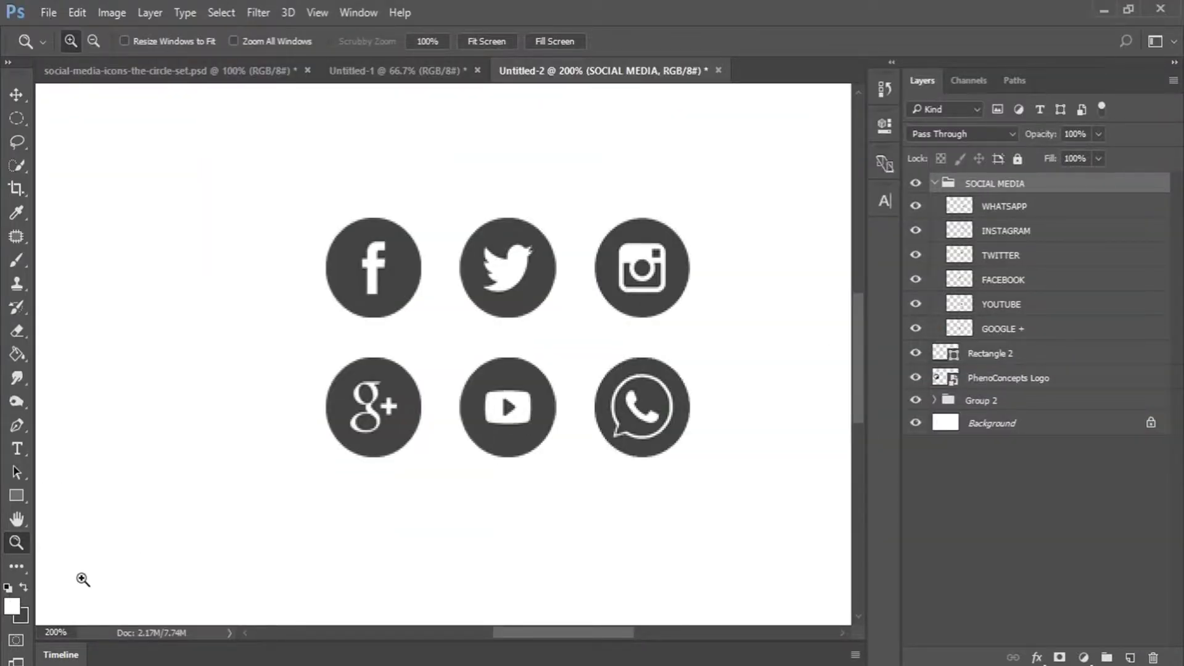
Paste bc0a0a into the foreground colour's hex field and confirm.
{"action": "left_click", "coordinate": [13, 608]}
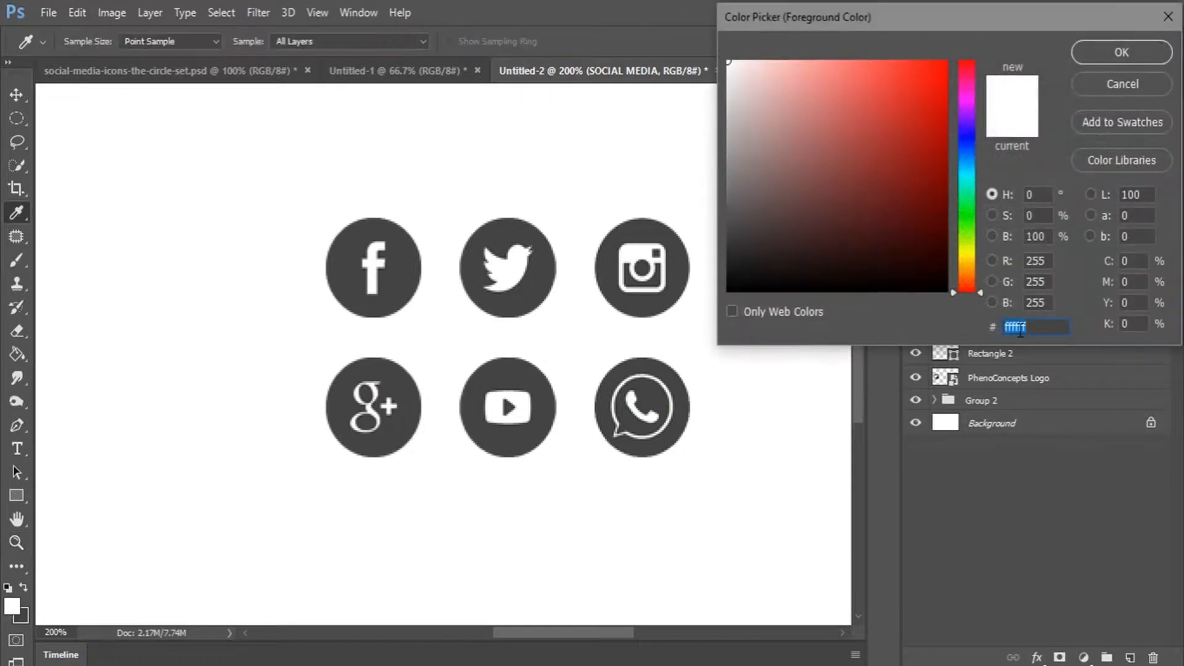
{"action": "right_click", "coordinate": [1020, 329]}
{"action": "left_click", "coordinate": [988, 405]}
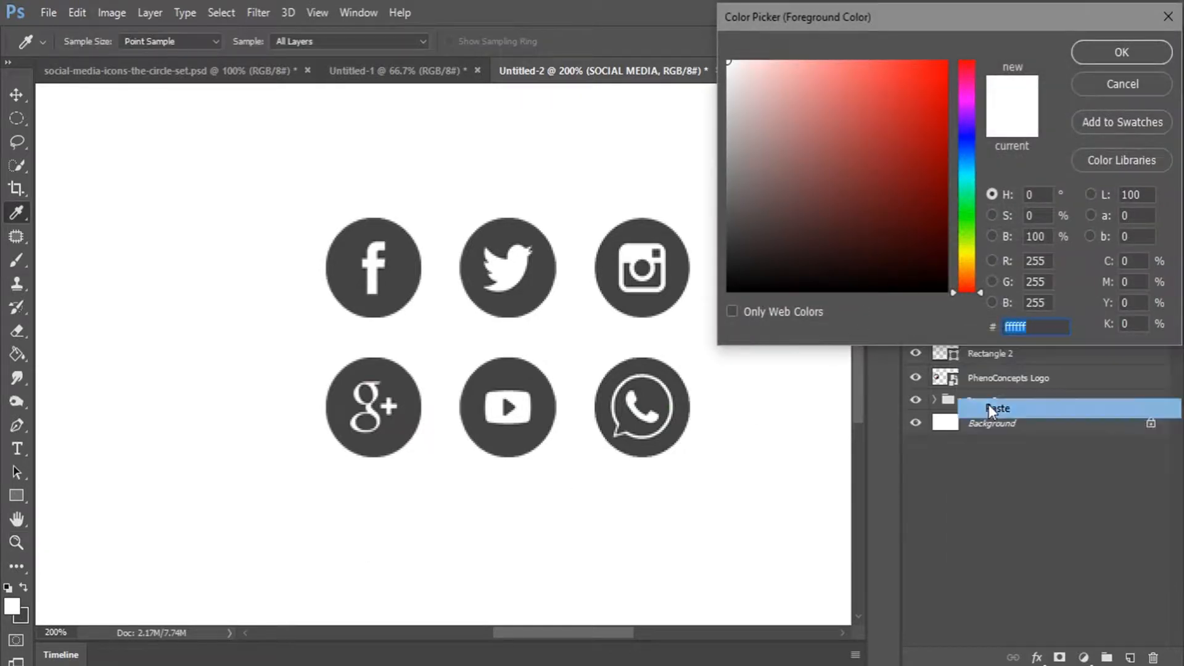
{"action": "left_click", "coordinate": [1113, 52]}
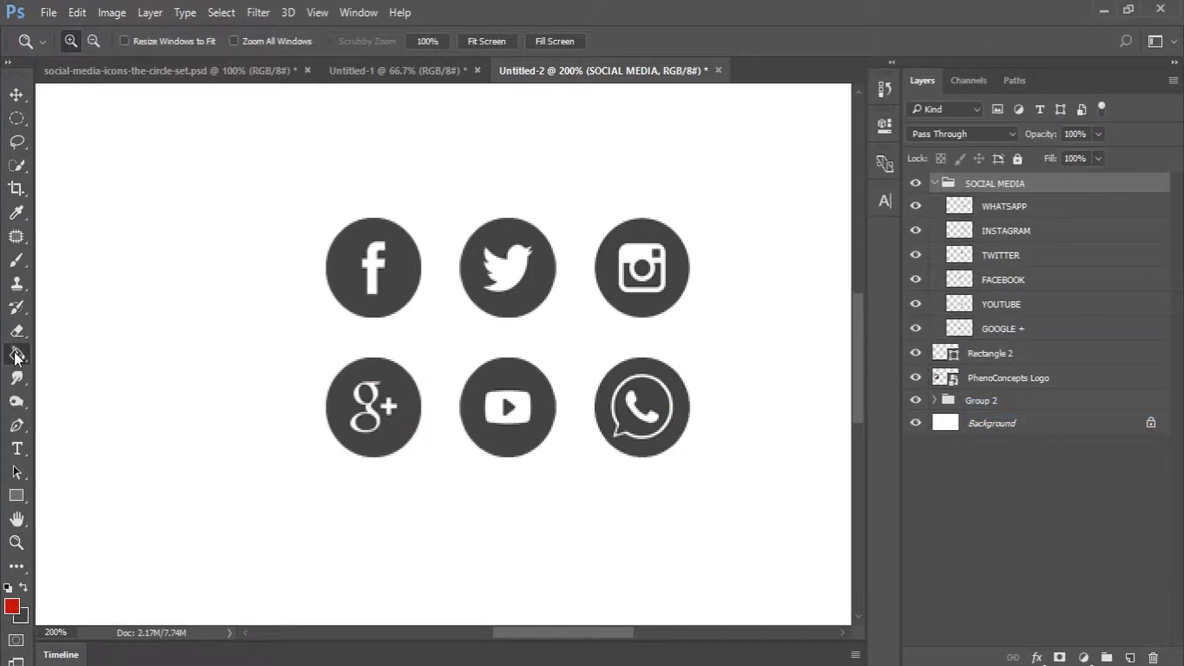
Fill the Google+ icon's circle red with the Paint Bucket.
{"action": "left_click", "coordinate": [18, 353]}
{"action": "left_click", "coordinate": [79, 369]}
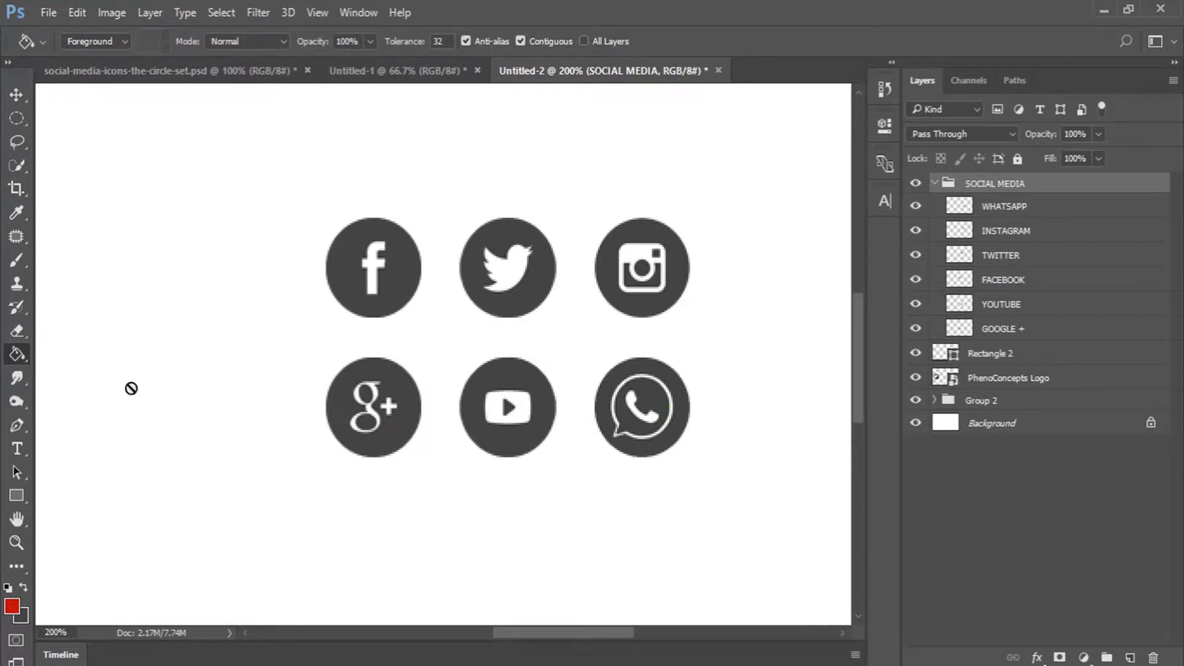
{"action": "left_click", "coordinate": [1003, 330]}
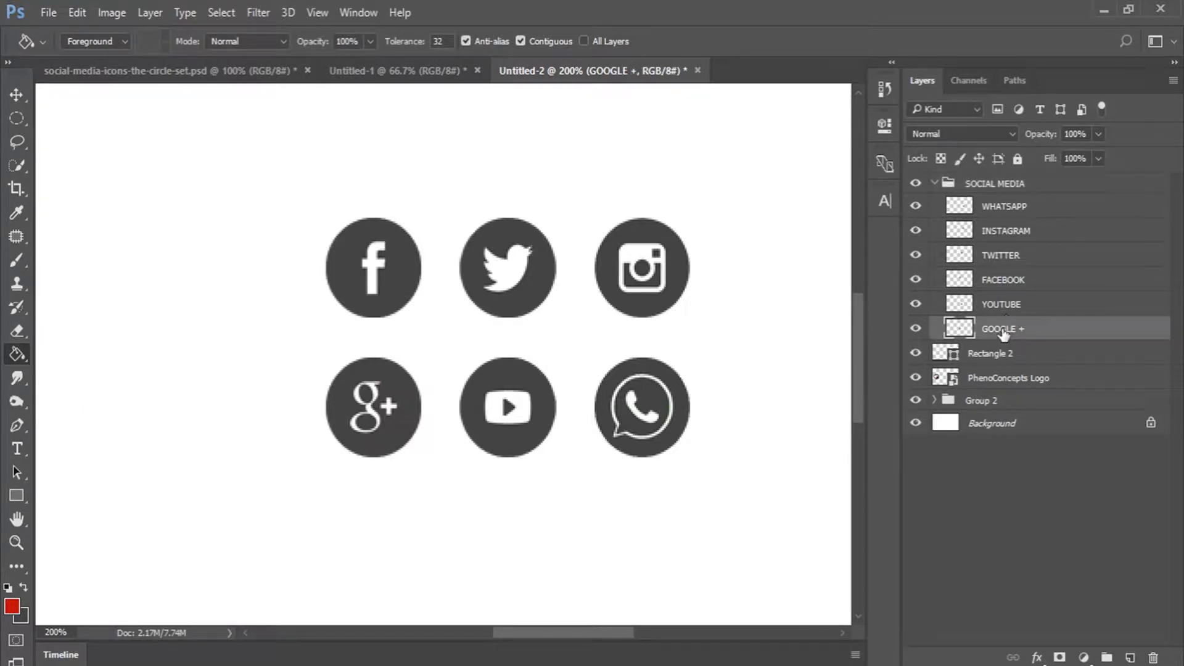
{"action": "left_click", "coordinate": [401, 430]}
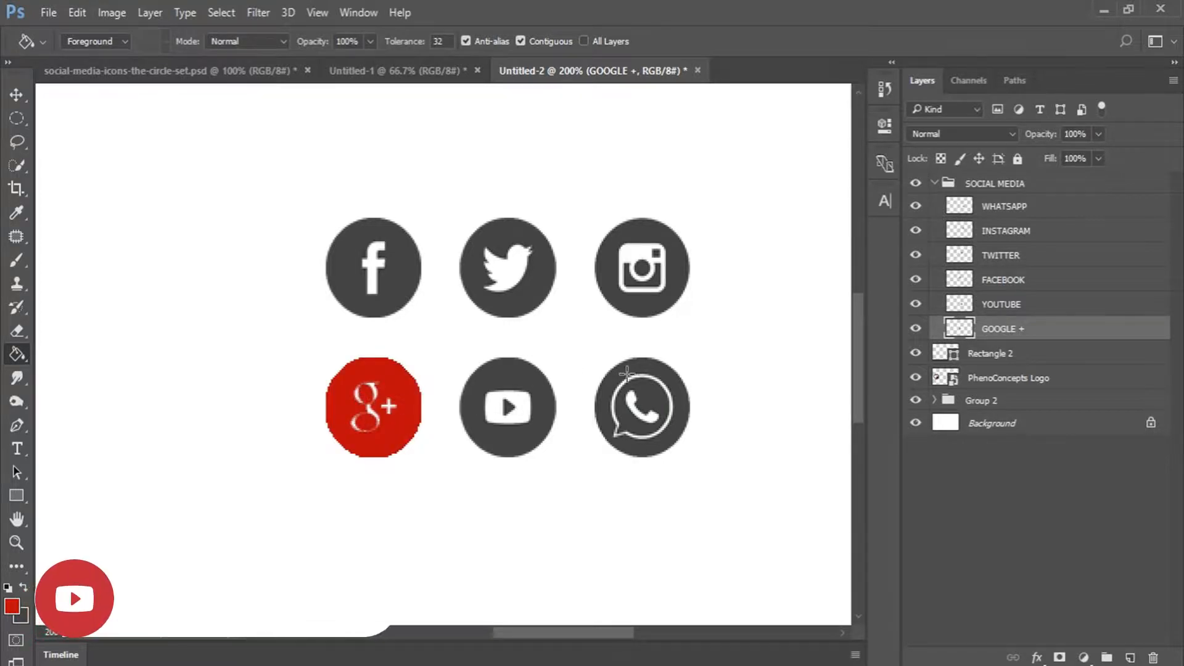
{"action": "left_click", "coordinate": [992, 305]}
{"action": "left_click", "coordinate": [515, 402]}
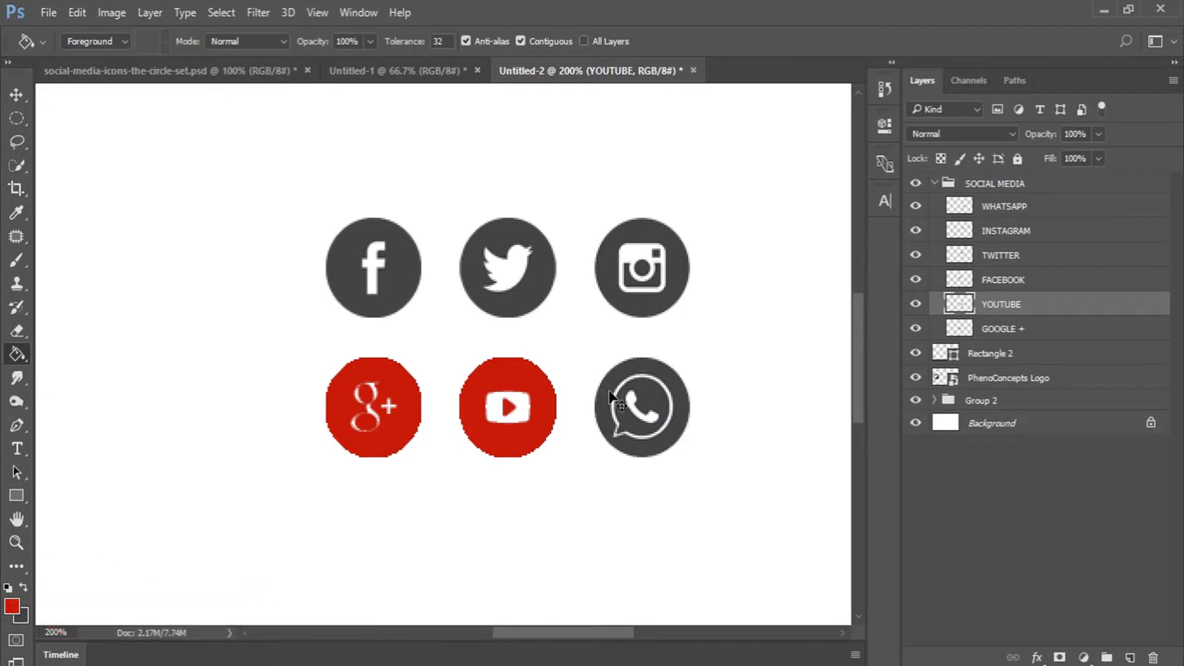
{"action": "key", "text": "ctrl+z"}
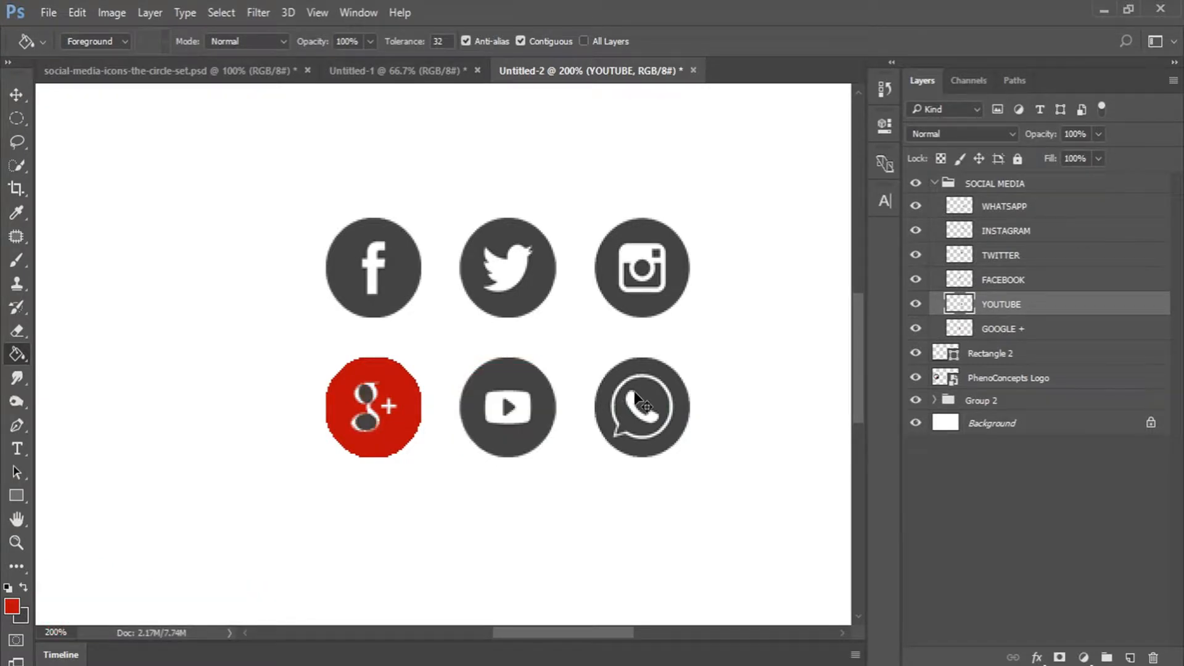
{"action": "key", "text": "ctrl+z"}
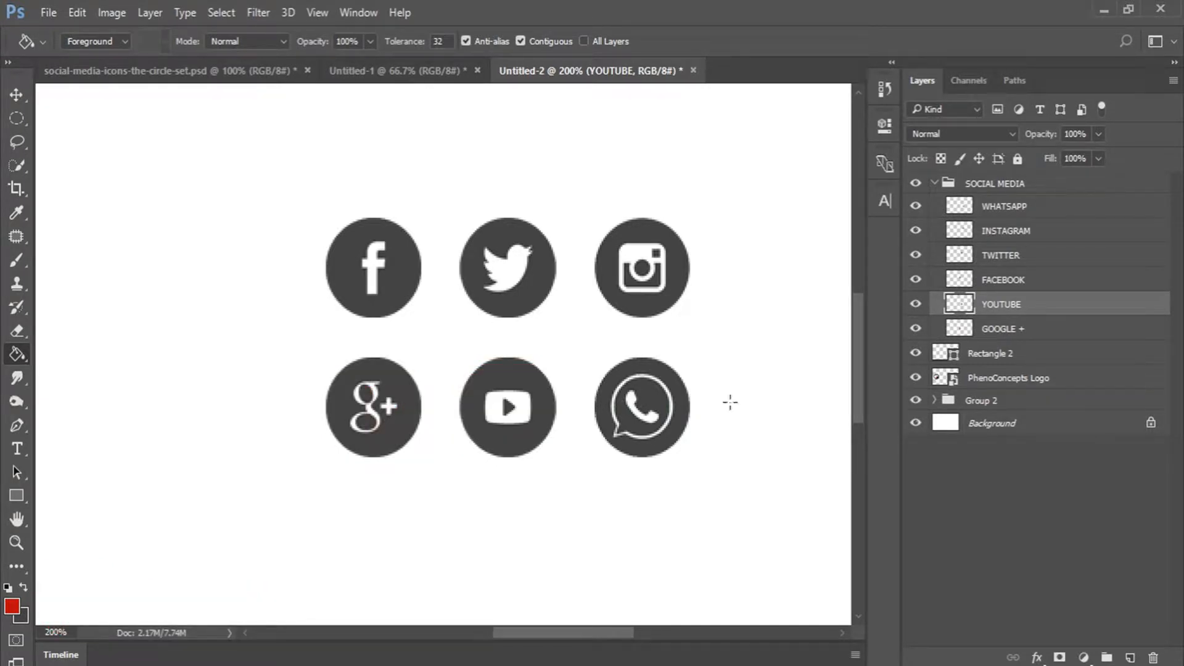
{"action": "left_click", "coordinate": [960, 328], "text": "ctrl"}
{"action": "left_click", "coordinate": [372, 391]}
{"action": "key", "text": "ctrl+z"}
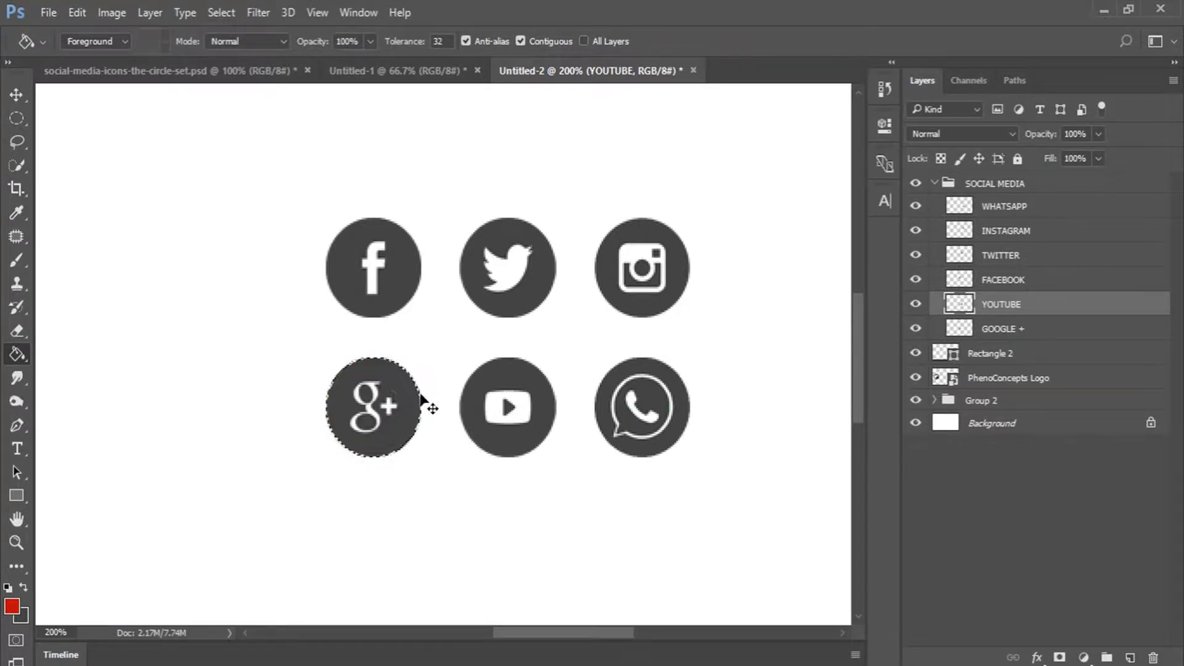
{"action": "left_click", "coordinate": [971, 329]}
{"action": "left_click", "coordinate": [397, 383]}
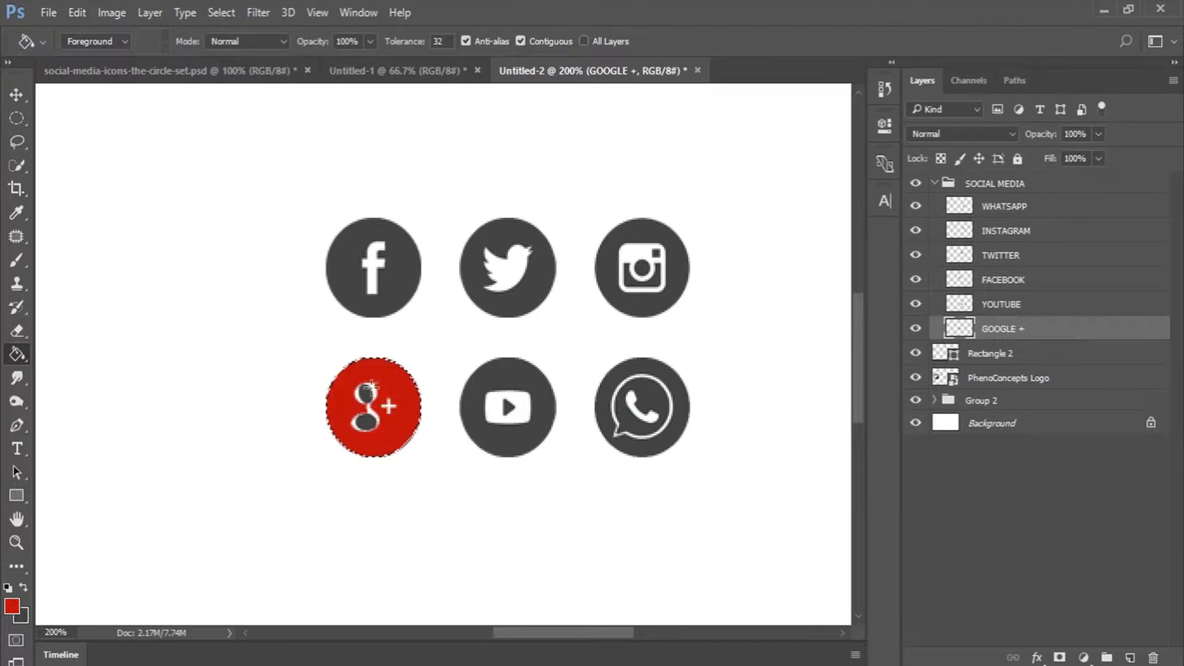
Fill the YouTube circle red and clear the selection.
{"action": "left_click", "coordinate": [959, 304], "text": "ctrl"}
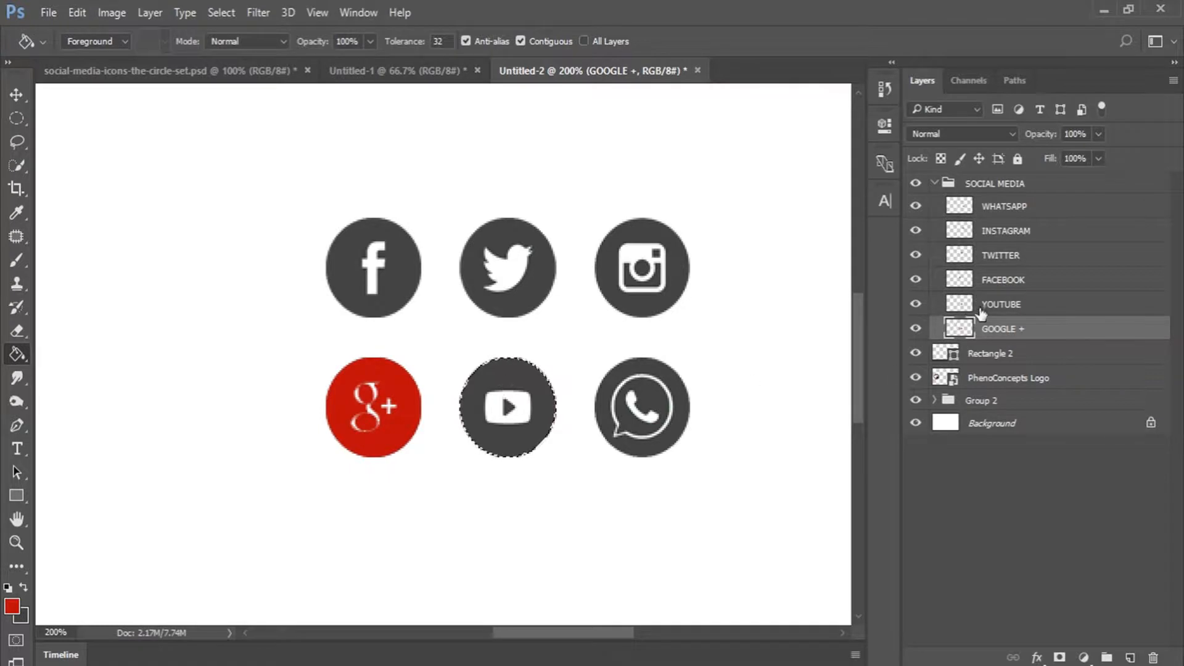
{"action": "left_click", "coordinate": [1000, 304]}
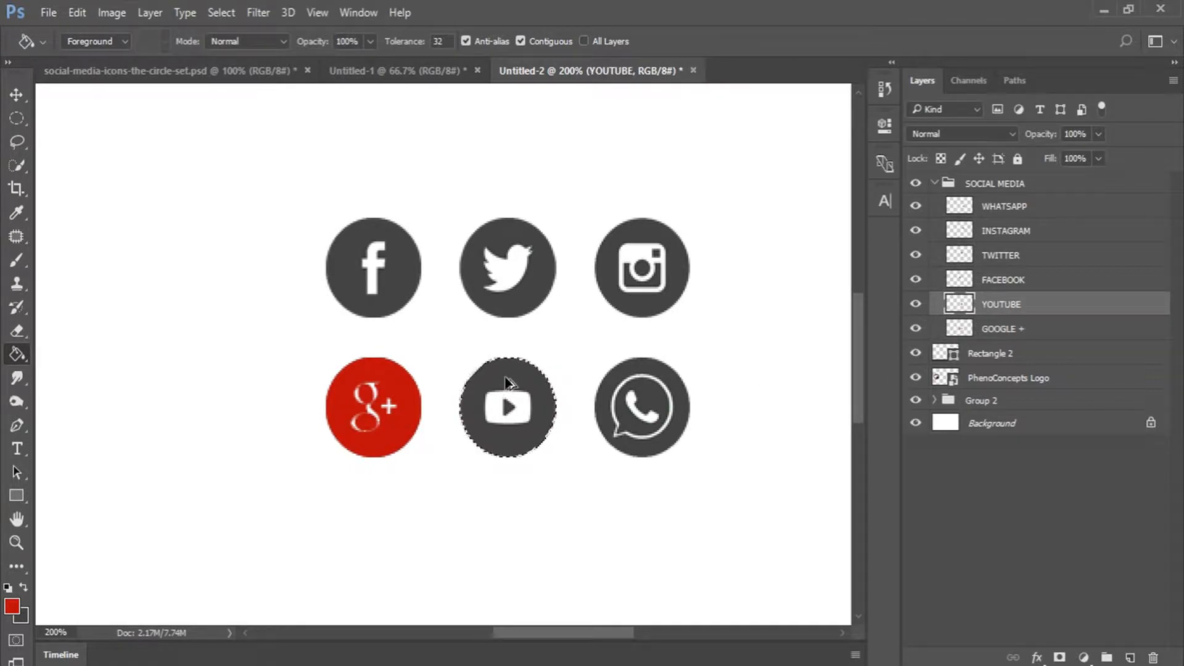
{"action": "left_click", "coordinate": [500, 384]}
{"action": "left_click", "coordinate": [506, 404]}
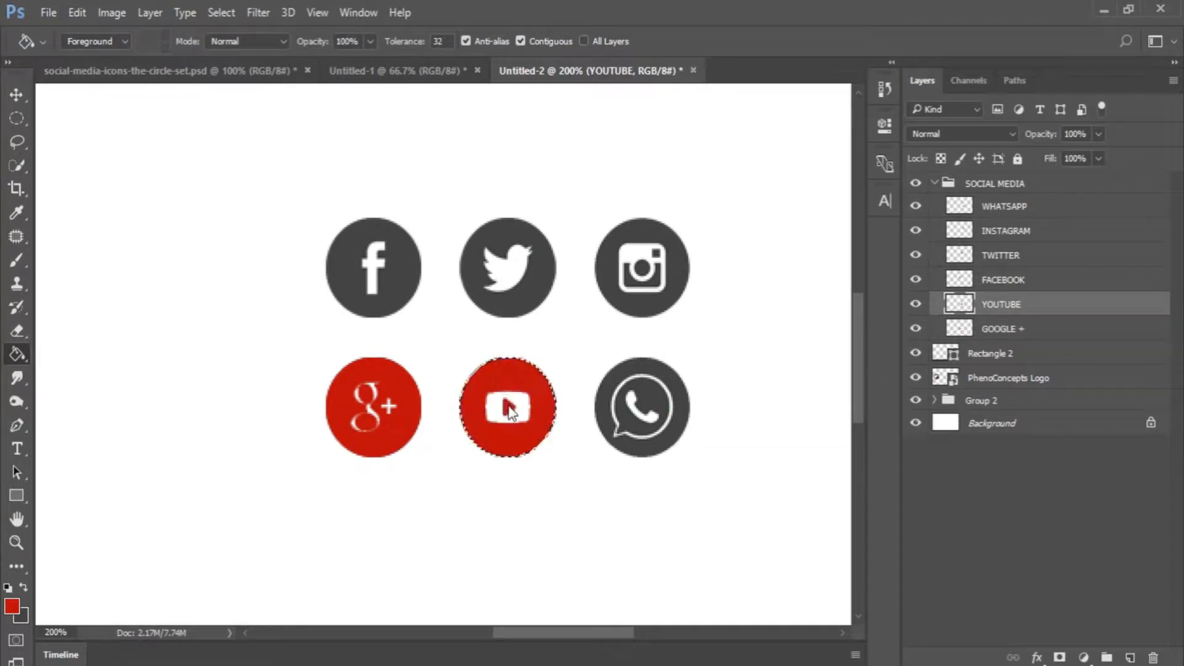
{"action": "key", "text": "ctrl+d"}
Fill the Facebook and Twitter circles red.
{"action": "left_click", "coordinate": [972, 279]}
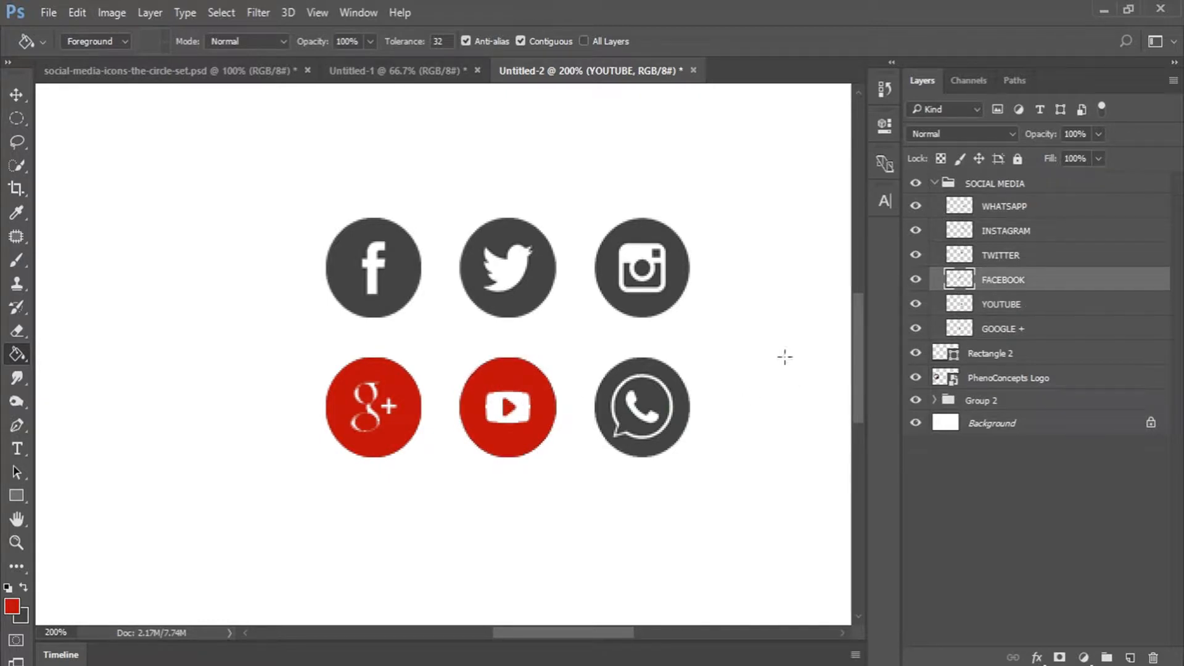
{"action": "left_click", "coordinate": [397, 286]}
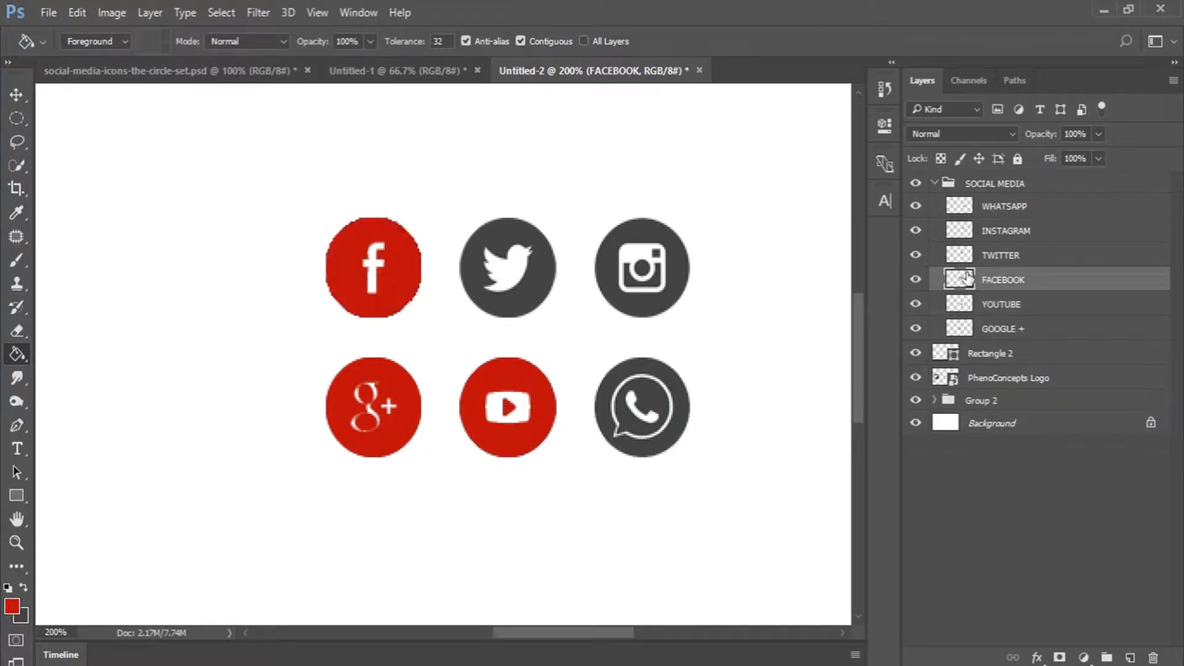
{"action": "left_click", "coordinate": [1022, 261]}
{"action": "key", "text": "ctrl+z"}
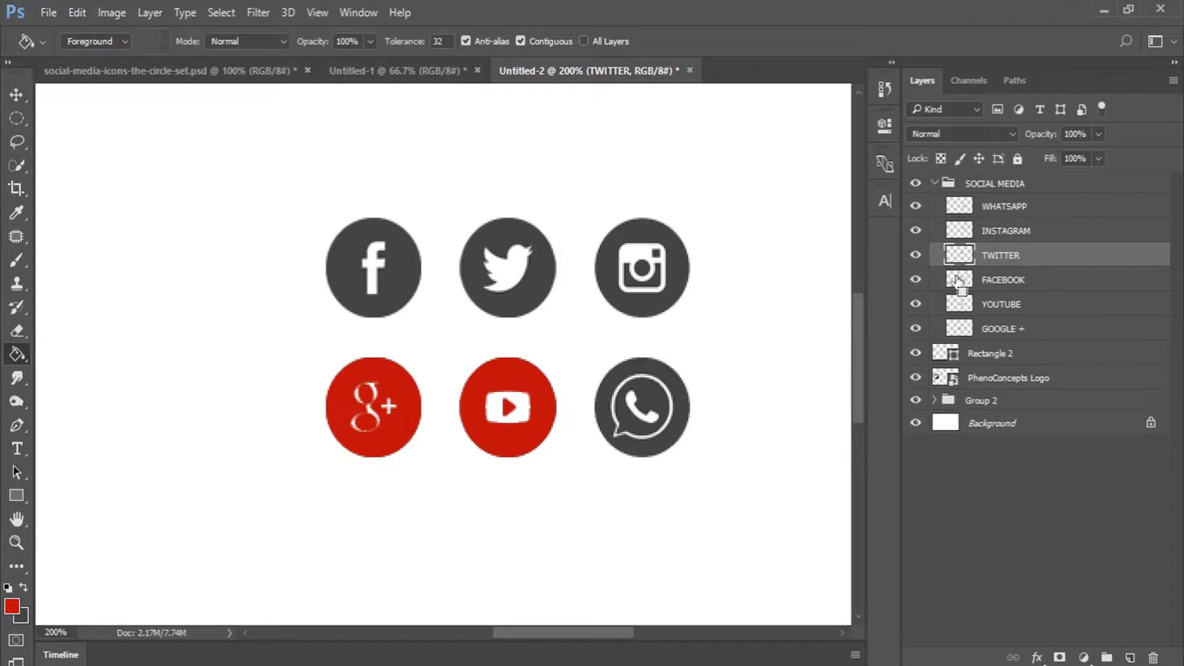
{"action": "left_click", "coordinate": [959, 283], "text": "ctrl"}
{"action": "left_click", "coordinate": [995, 283]}
{"action": "left_click", "coordinate": [405, 276]}
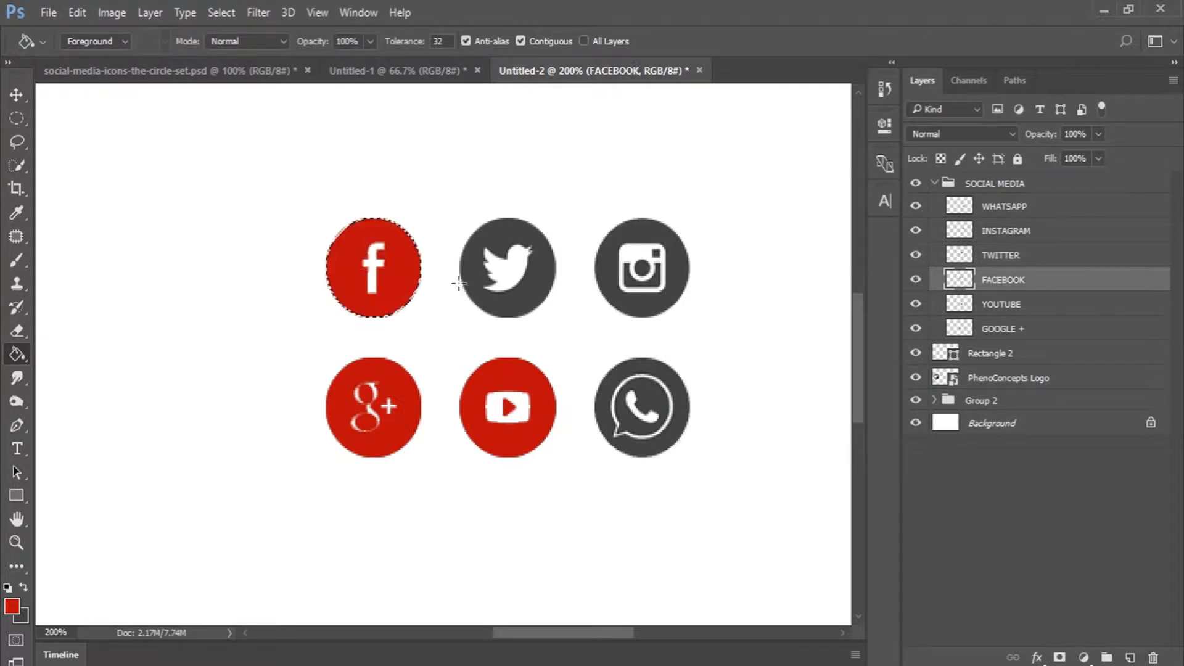
{"action": "left_click", "coordinate": [960, 259]}
{"action": "left_click", "coordinate": [959, 257], "text": "ctrl"}
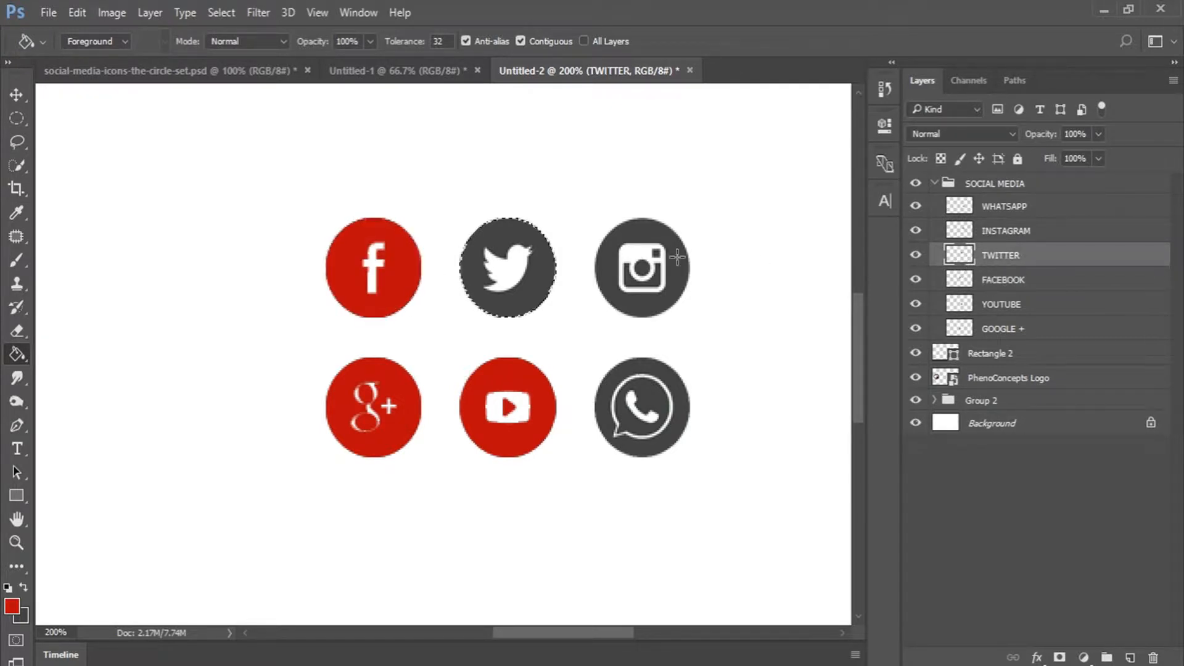
{"action": "left_click", "coordinate": [542, 265]}
Fill the Instagram and WhatsApp icons red, then deselect.
{"action": "left_click", "coordinate": [978, 235]}
{"action": "left_click", "coordinate": [958, 231], "text": "ctrl"}
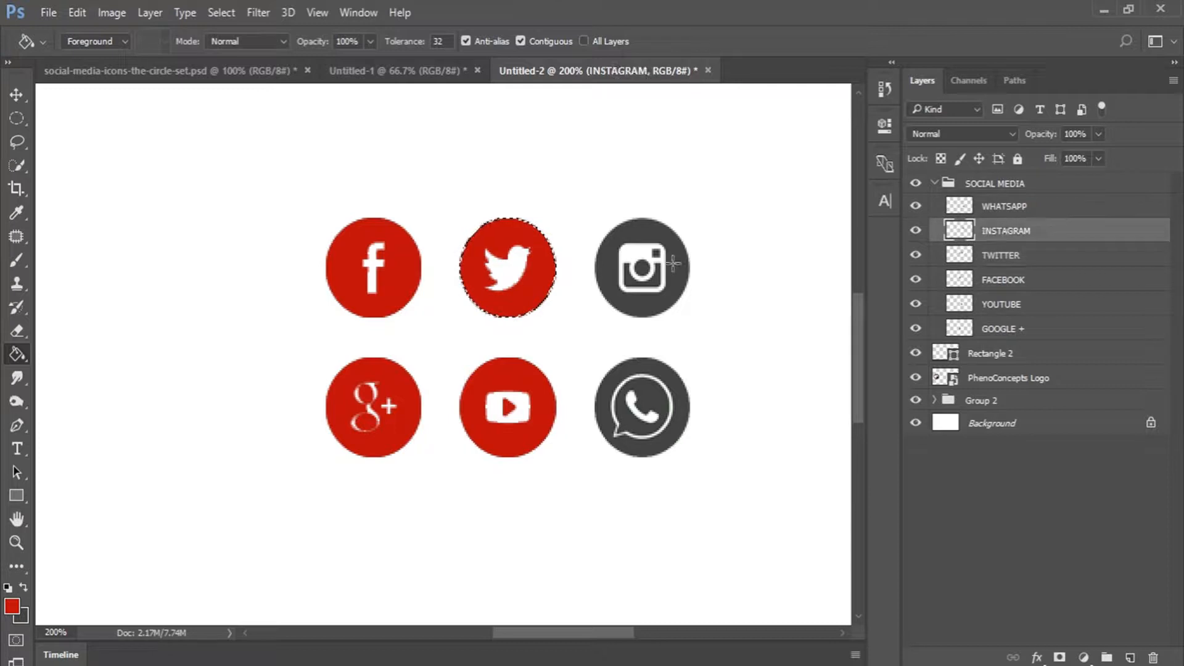
{"action": "left_click", "coordinate": [644, 270]}
{"action": "left_click", "coordinate": [644, 269]}
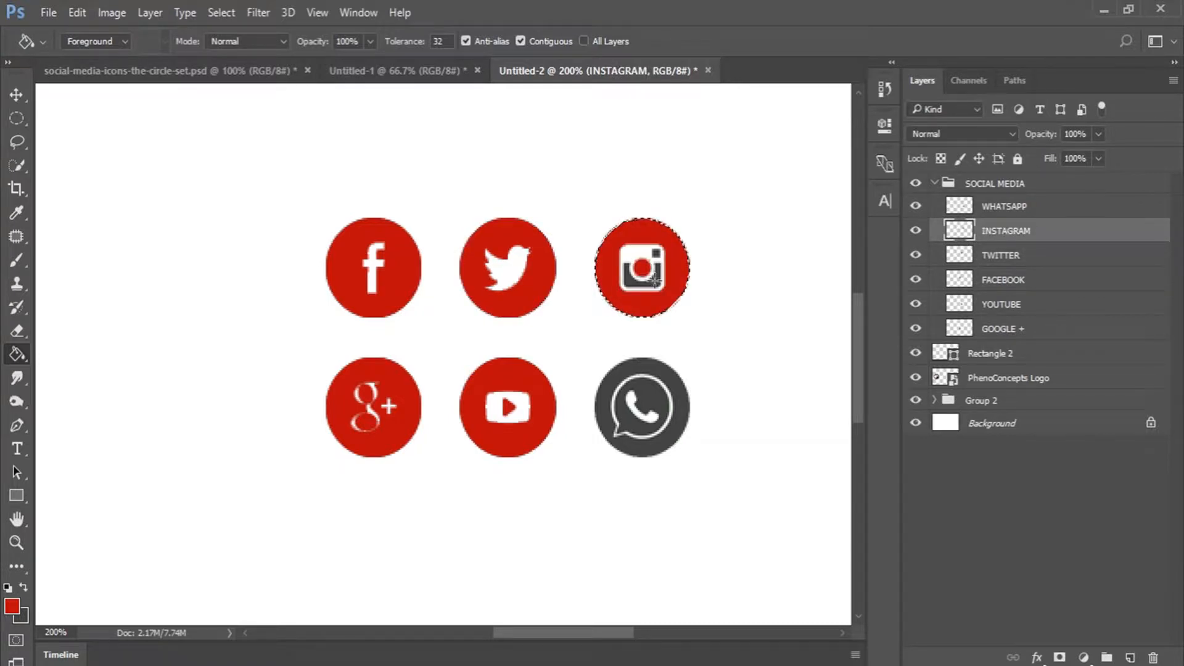
{"action": "left_click", "coordinate": [656, 280]}
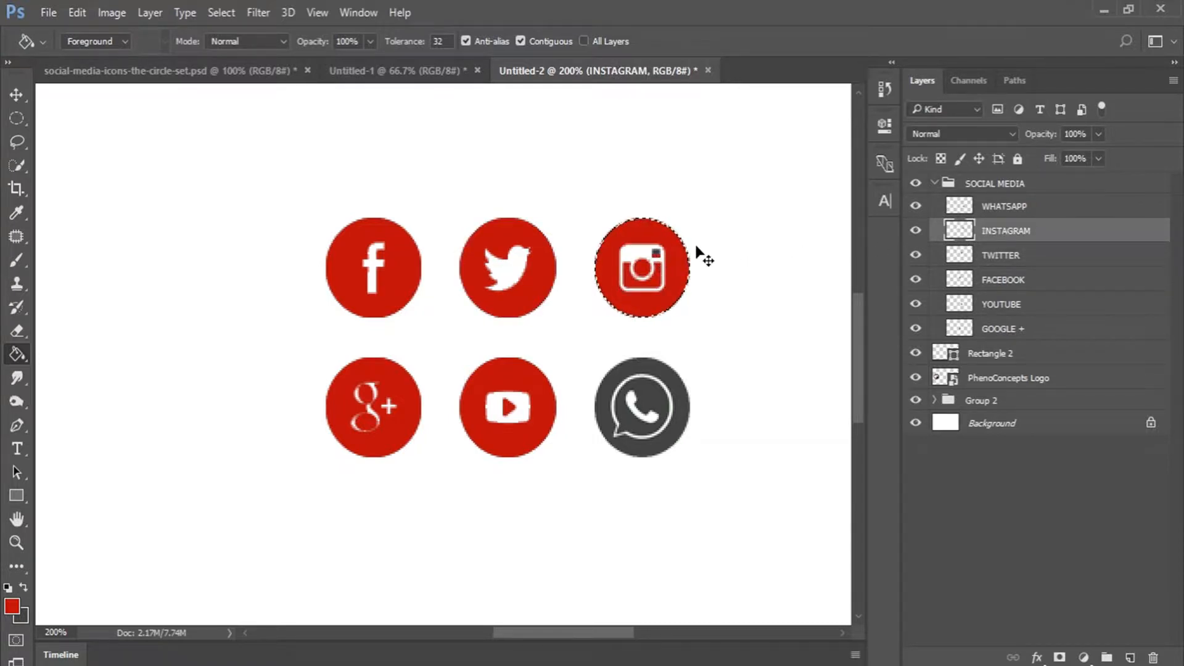
{"action": "left_click", "coordinate": [655, 253]}
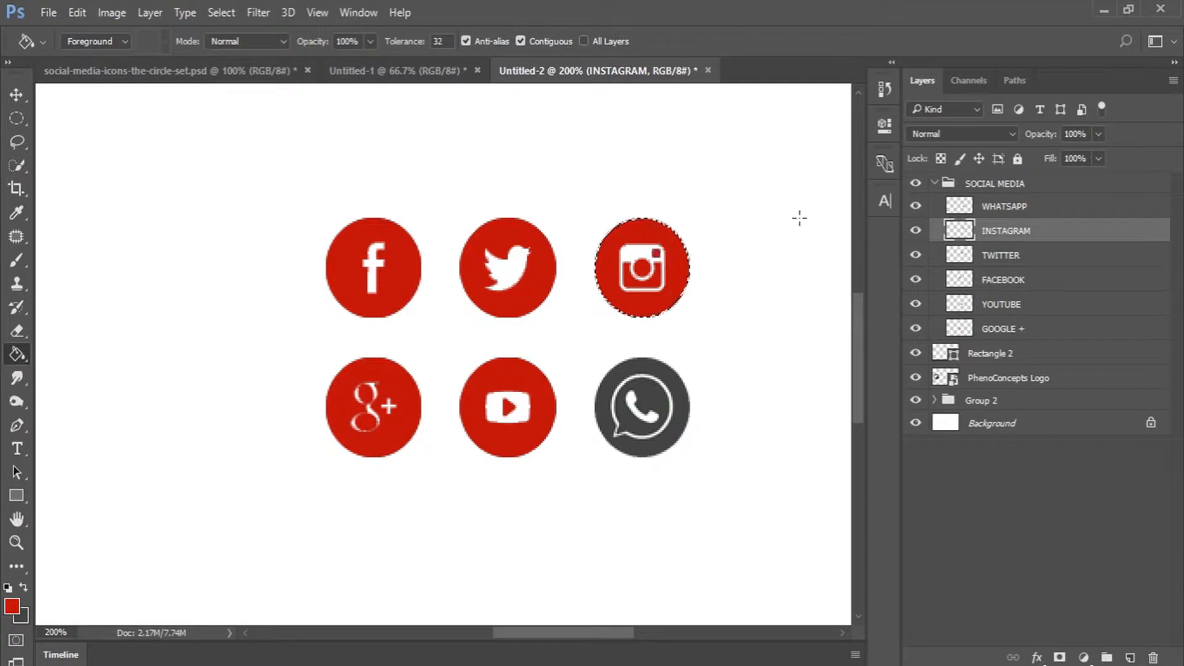
{"action": "left_click", "coordinate": [998, 206]}
{"action": "left_click", "coordinate": [960, 208], "text": "ctrl"}
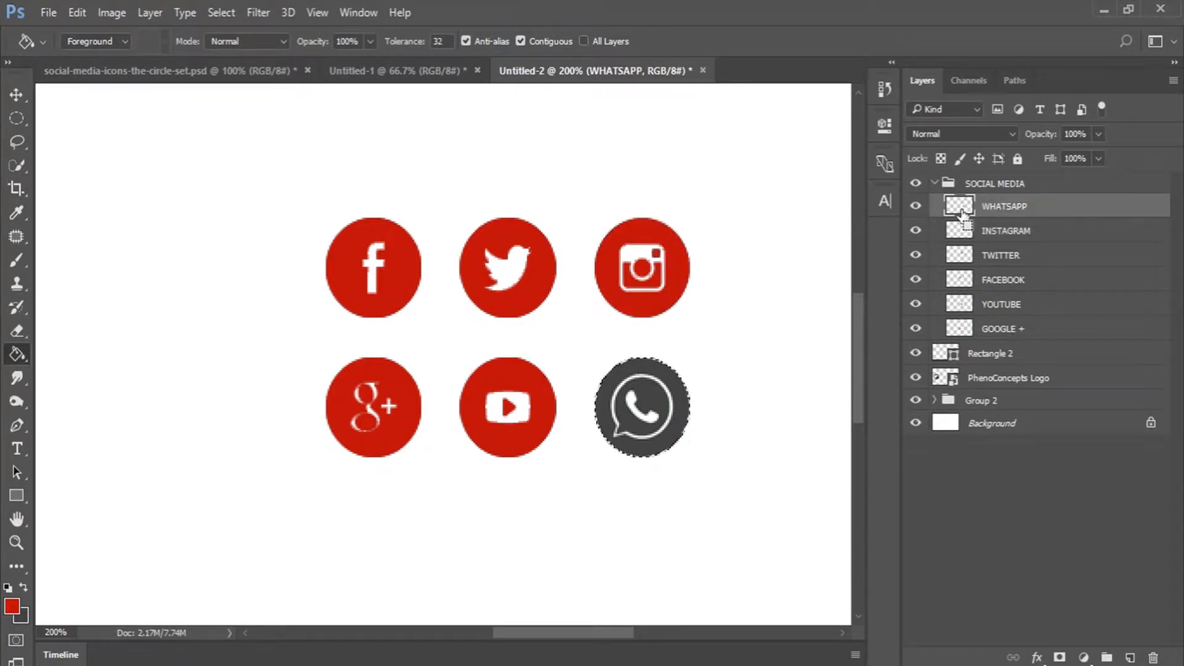
{"action": "left_click", "coordinate": [677, 388]}
{"action": "left_click", "coordinate": [656, 400]}
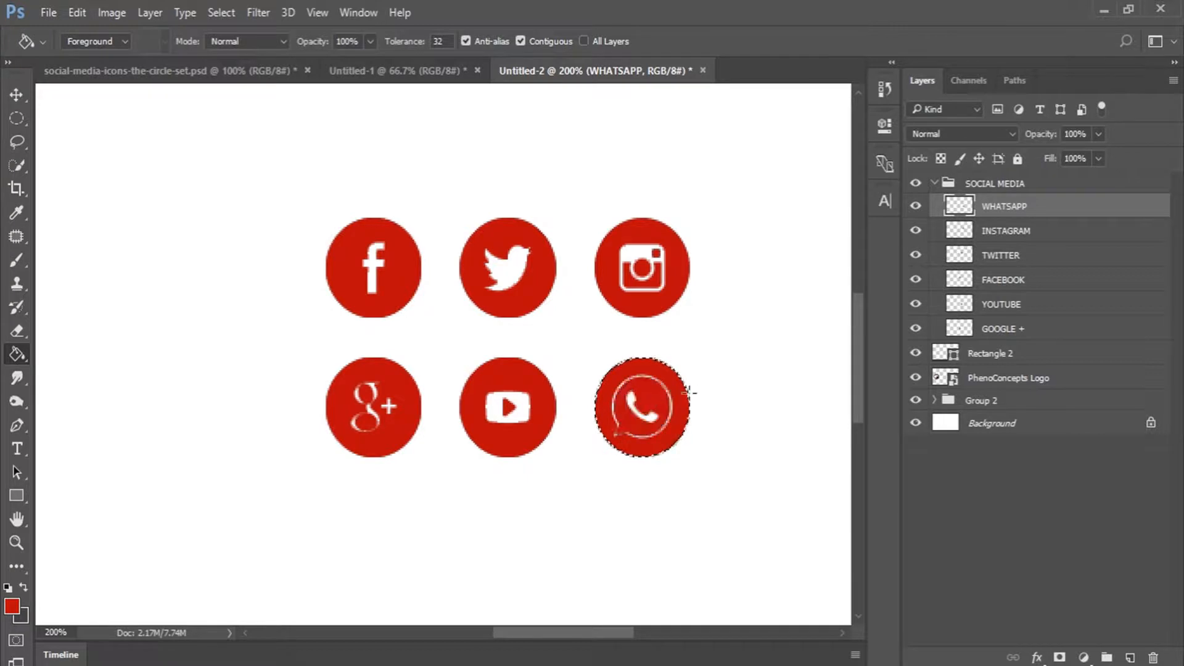
{"action": "key", "text": "ctrl+d"}
Fit the page in view and hide the WhatsApp through YouTube icon layers.
{"action": "key", "text": "z"}
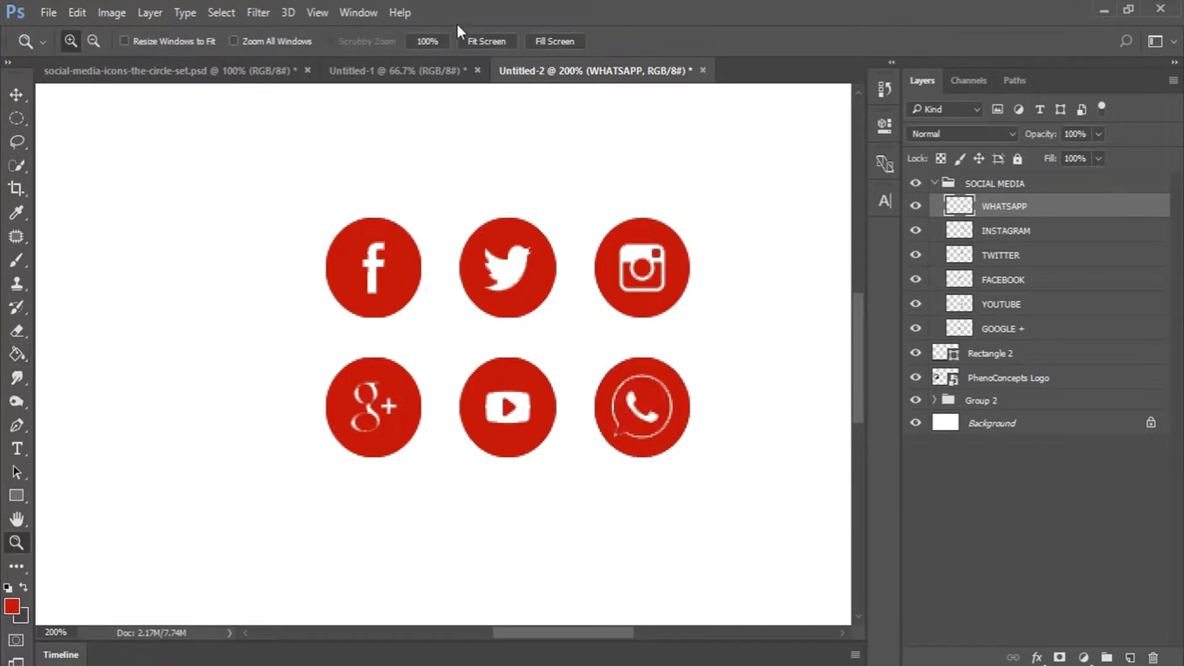
{"action": "left_click", "coordinate": [507, 41]}
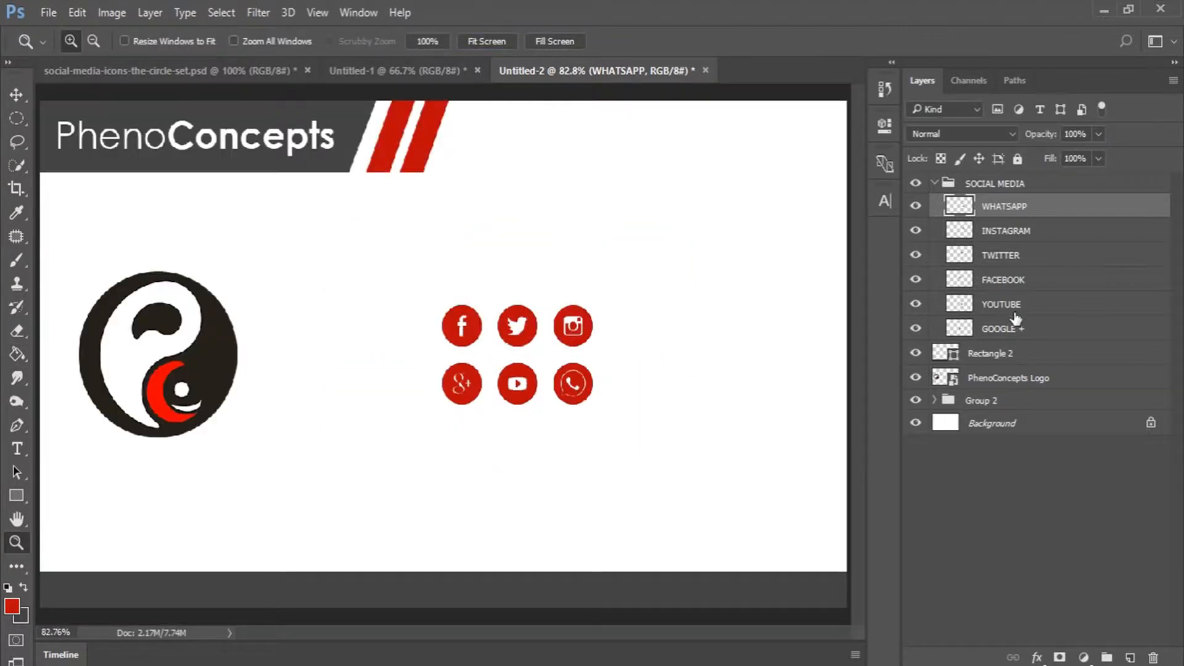
{"action": "key", "text": "v"}
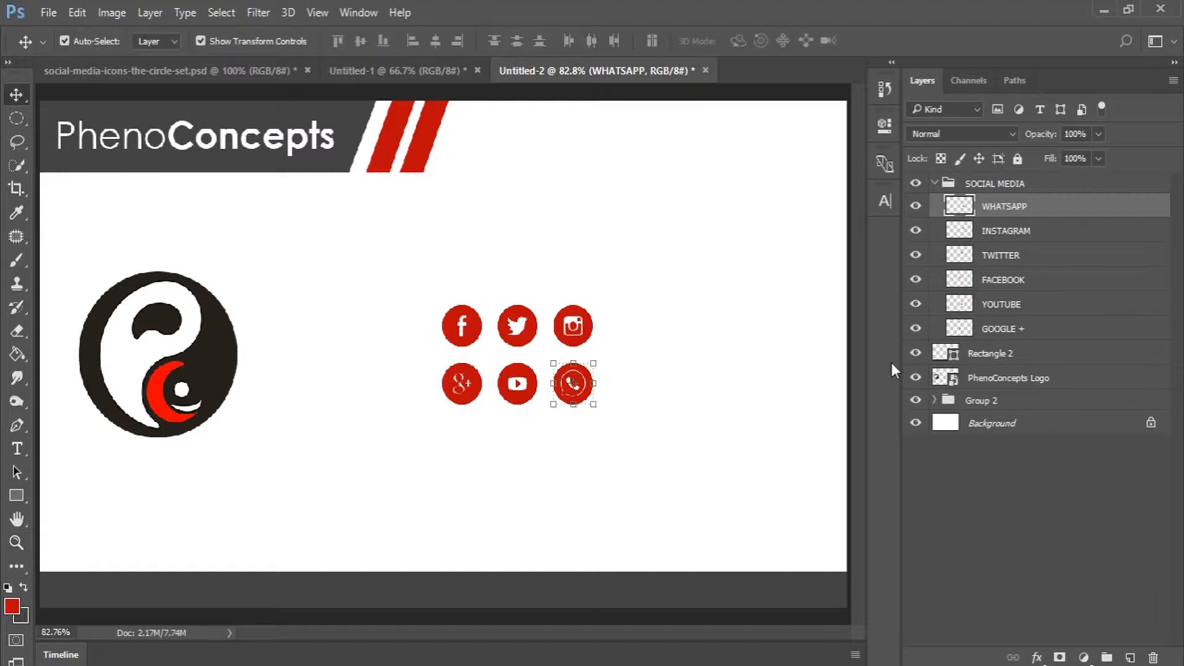
{"action": "left_click_drag", "start_coordinate": [919, 212], "coordinate": [913, 307]}
{"action": "left_click", "coordinate": [997, 457]}
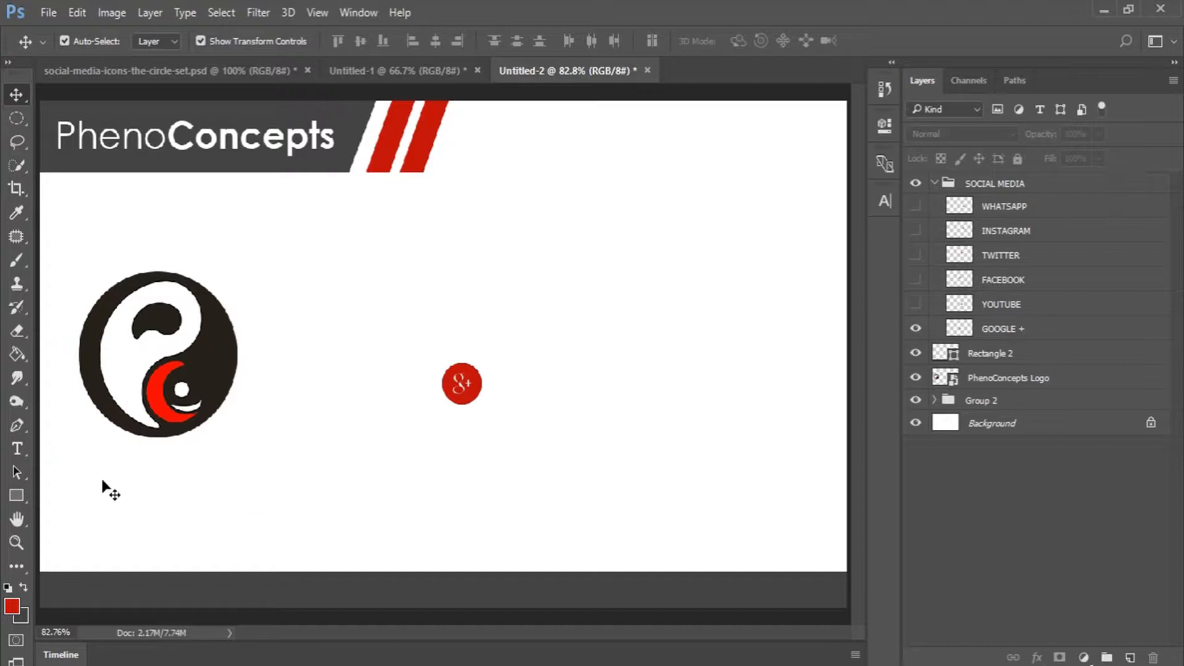
Draw a 100 × 100 px ellipse, Ellipse 1, inside the SOCIAL MEDIA group.
{"action": "left_click", "coordinate": [13, 501]}
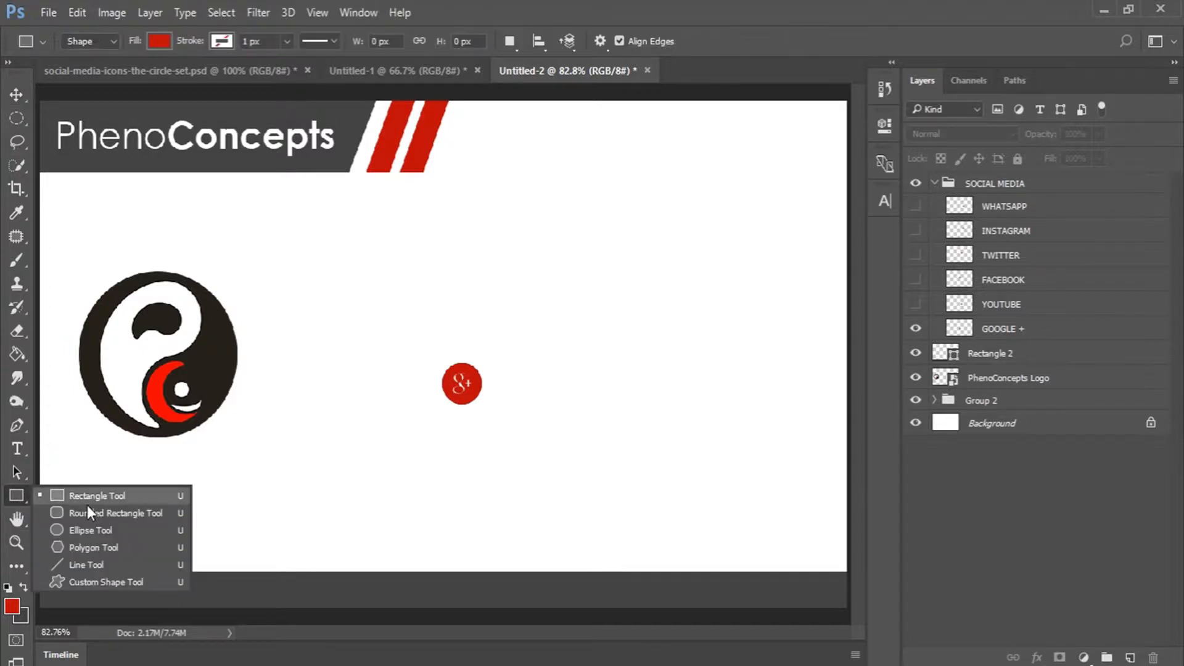
{"action": "left_click", "coordinate": [90, 530]}
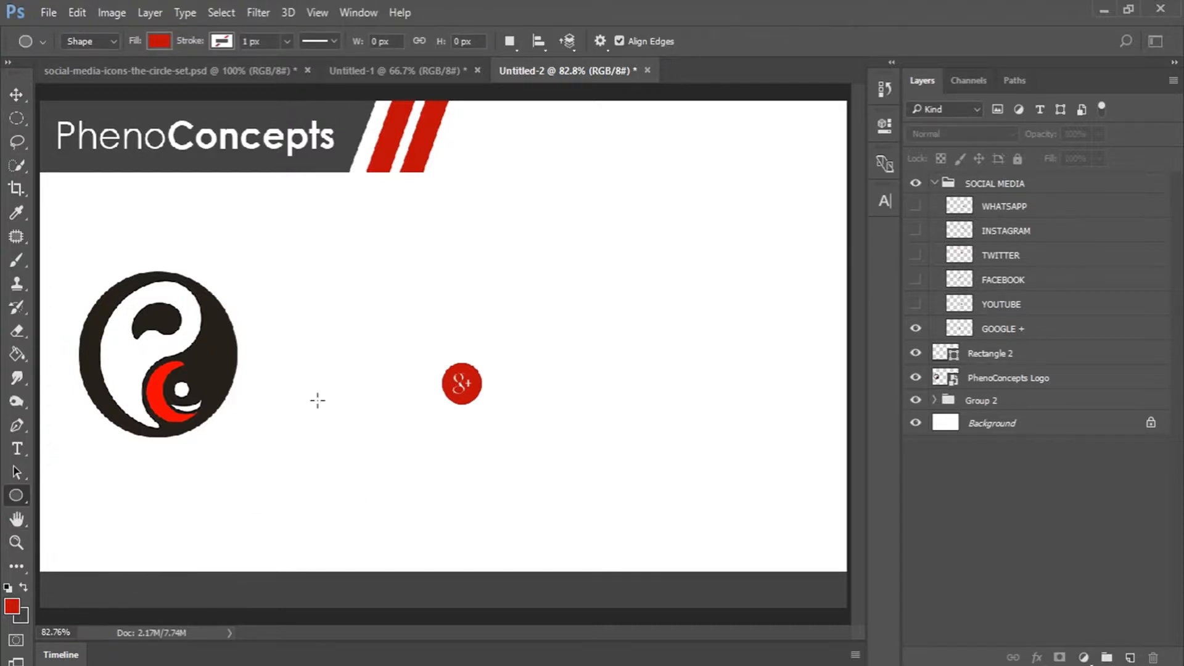
{"action": "left_click", "coordinate": [380, 310]}
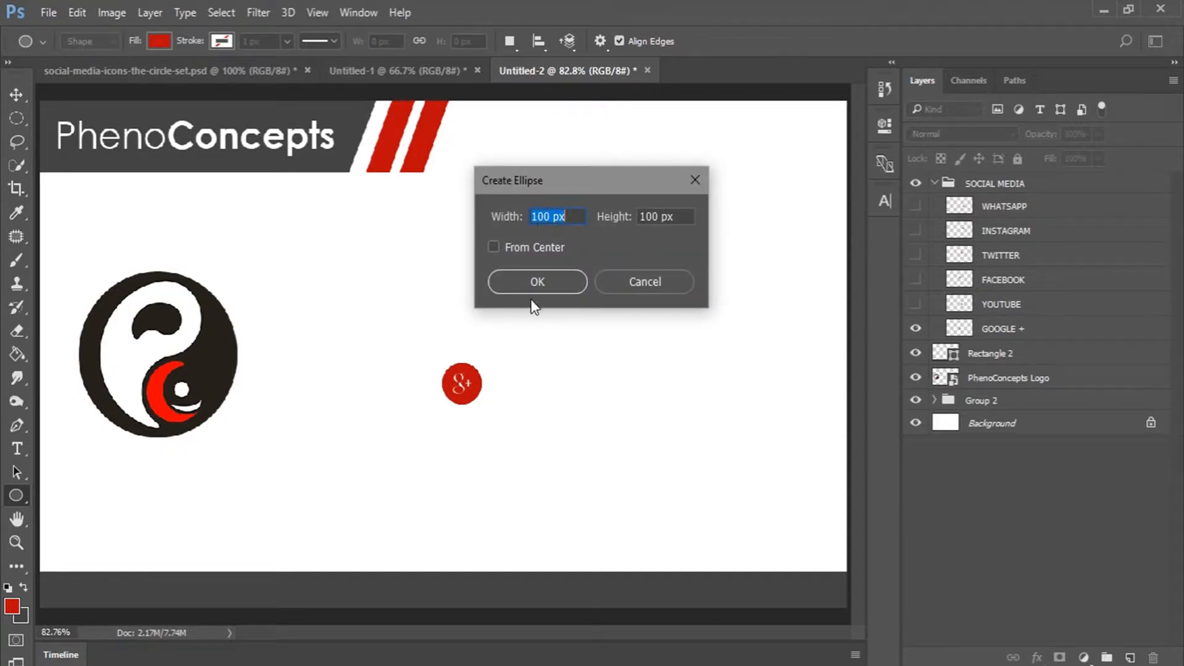
{"action": "left_click", "coordinate": [538, 283]}
{"action": "left_click", "coordinate": [886, 124]}
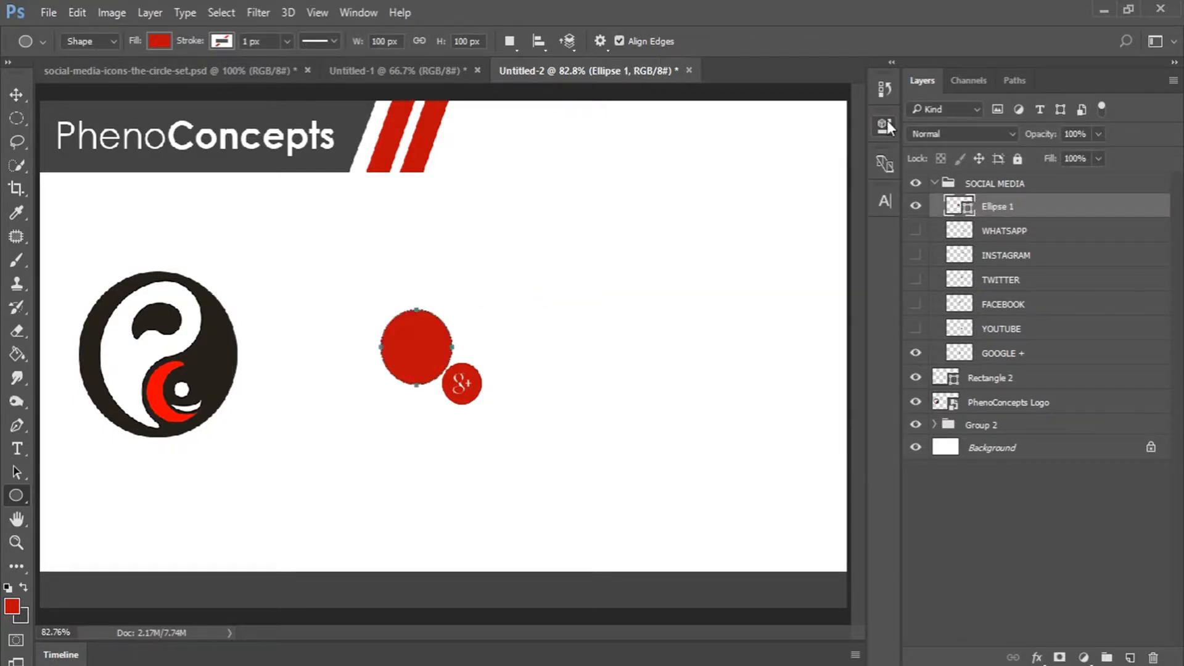
Scale Ellipse 1 up into a large disc and move it below the SOCIAL MEDIA group.
{"action": "key", "text": "v"}
{"action": "left_click_drag", "start_coordinate": [452, 304], "coordinate": [402, 332]}
{"action": "left_click", "coordinate": [763, 39]}
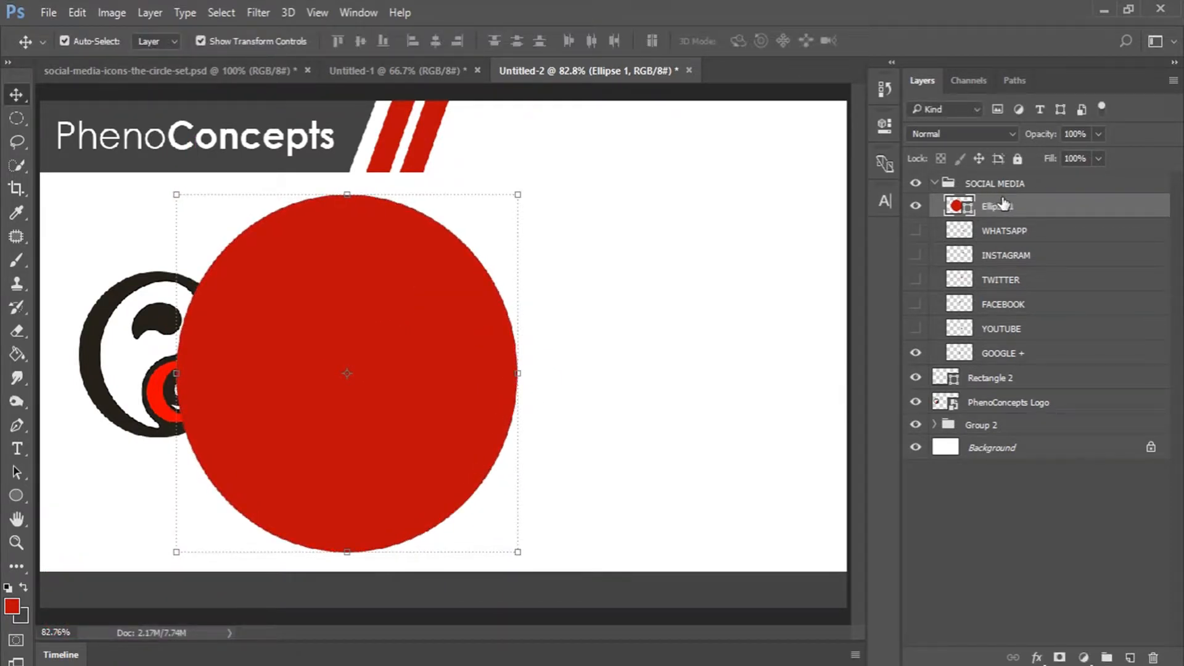
{"action": "left_click_drag", "start_coordinate": [1009, 209], "coordinate": [1000, 372]}
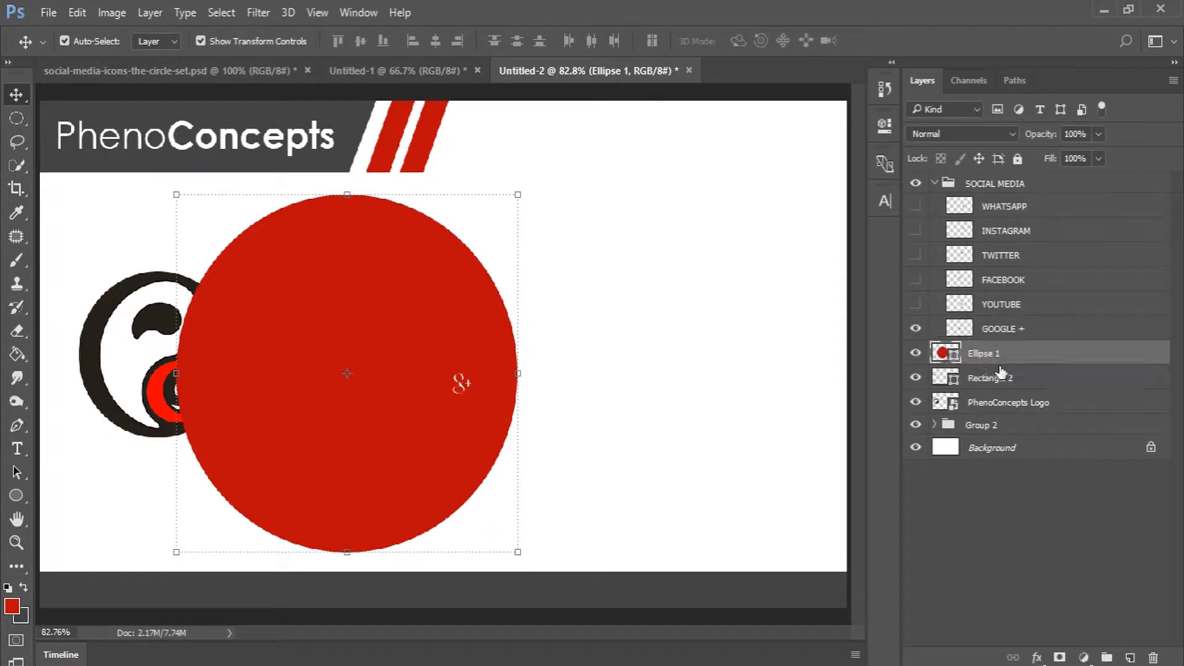
Change the disc's fill to pink e0a6a6 and show the YouTube icon again.
{"action": "double_click", "coordinate": [942, 361]}
{"action": "left_click", "coordinate": [906, 202]}
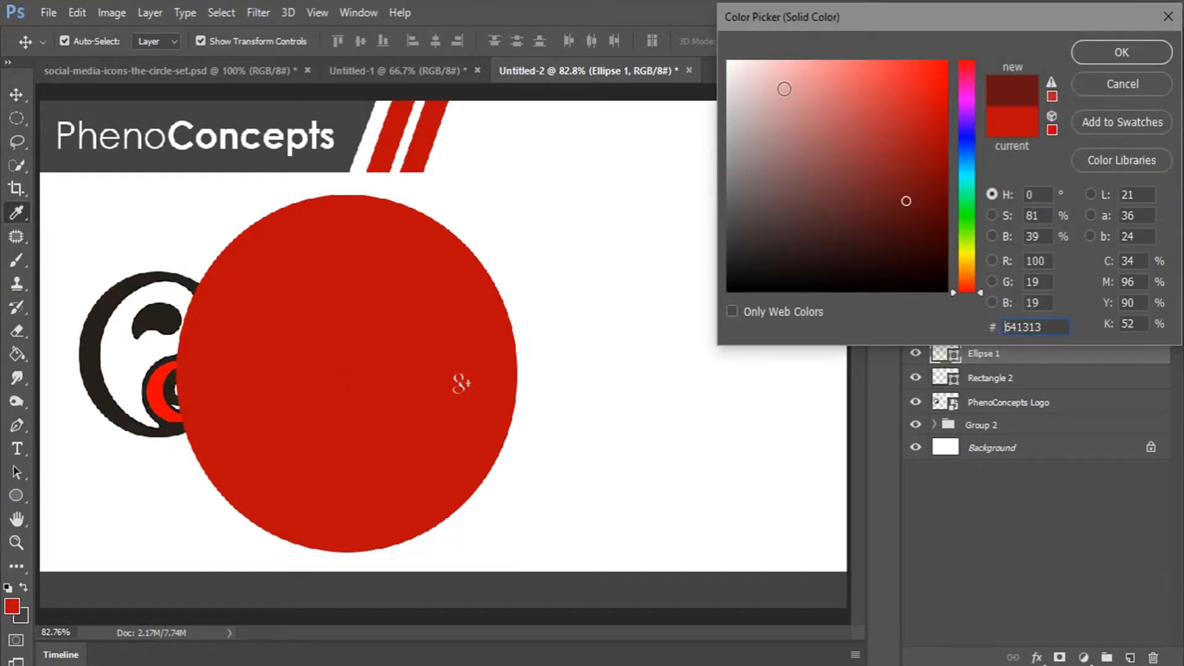
{"action": "left_click", "coordinate": [784, 88]}
{"action": "left_click", "coordinate": [1121, 52]}
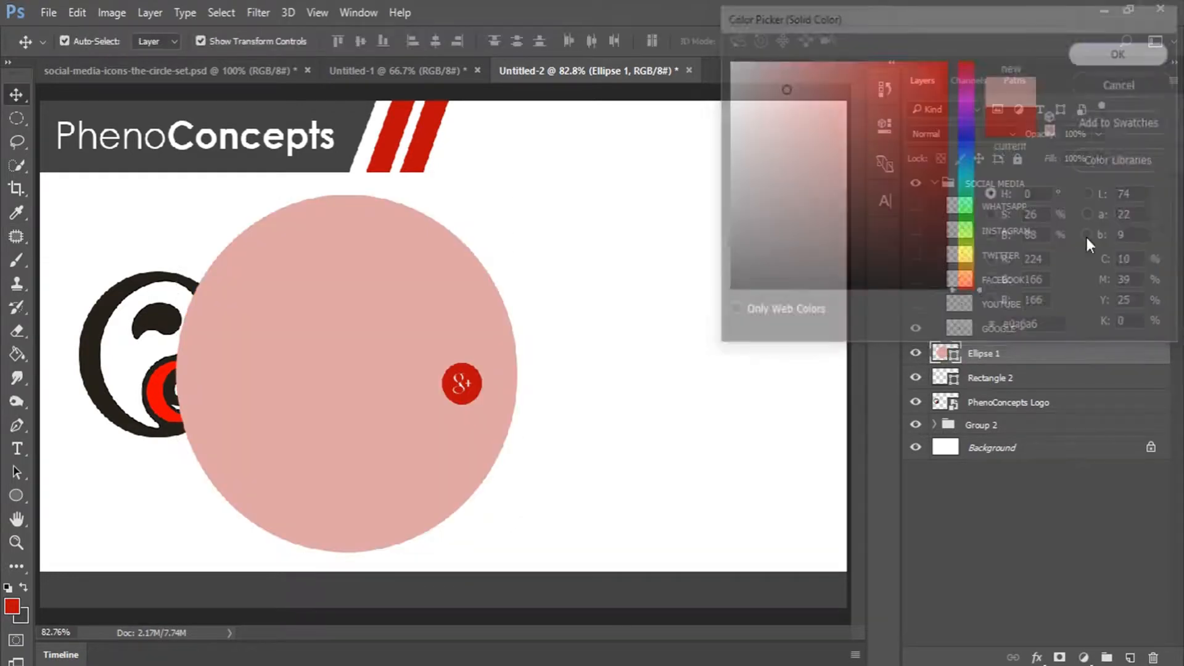
{"action": "left_click", "coordinate": [915, 305]}
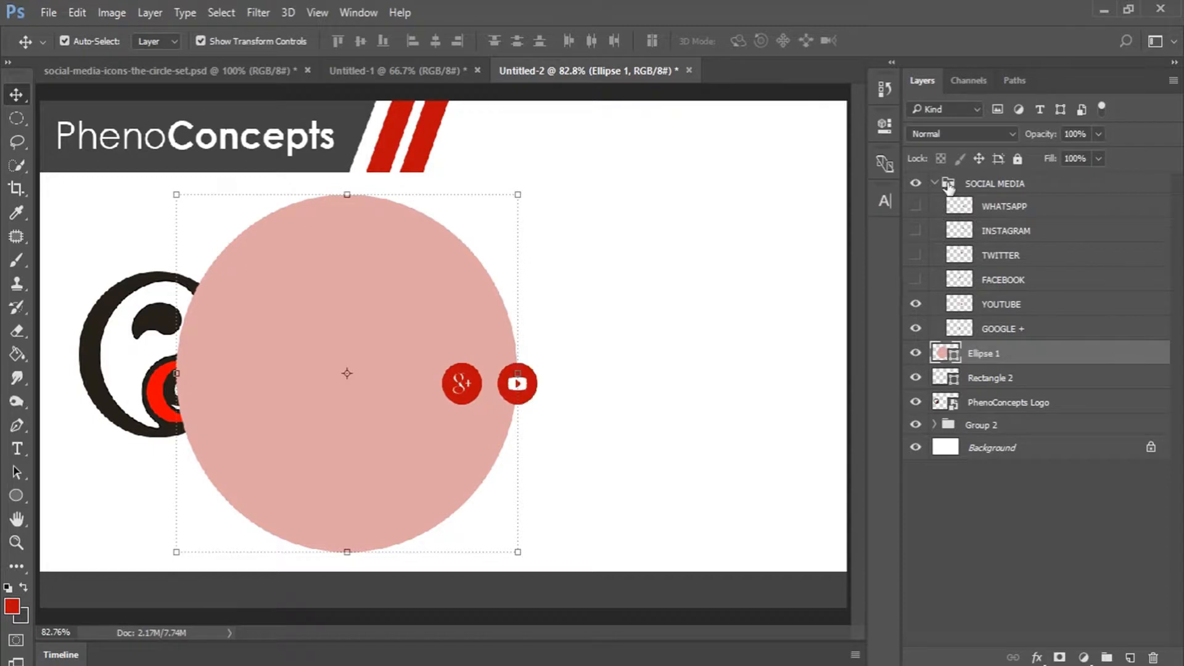
Show the icons again and move Google+ and YouTube onto the circle's edge.
{"action": "left_click_drag", "start_coordinate": [919, 206], "coordinate": [918, 279]}
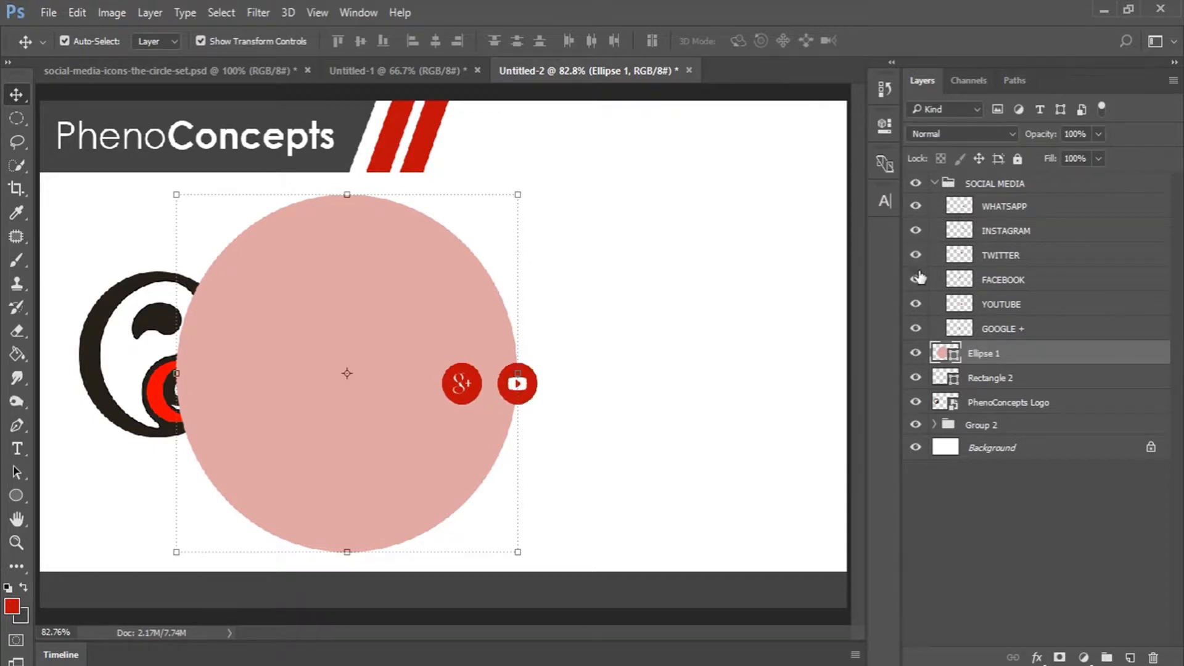
{"action": "left_click", "coordinate": [1014, 329]}
{"action": "left_click", "coordinate": [483, 364]}
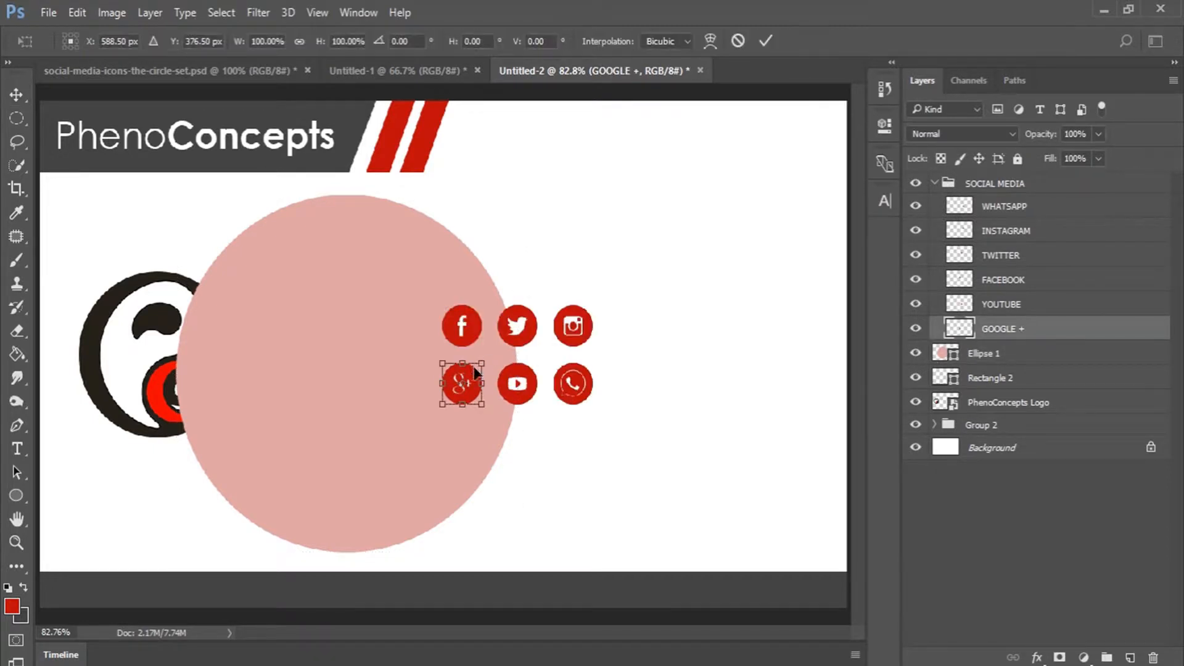
{"action": "left_click_drag", "start_coordinate": [471, 370], "coordinate": [483, 247]}
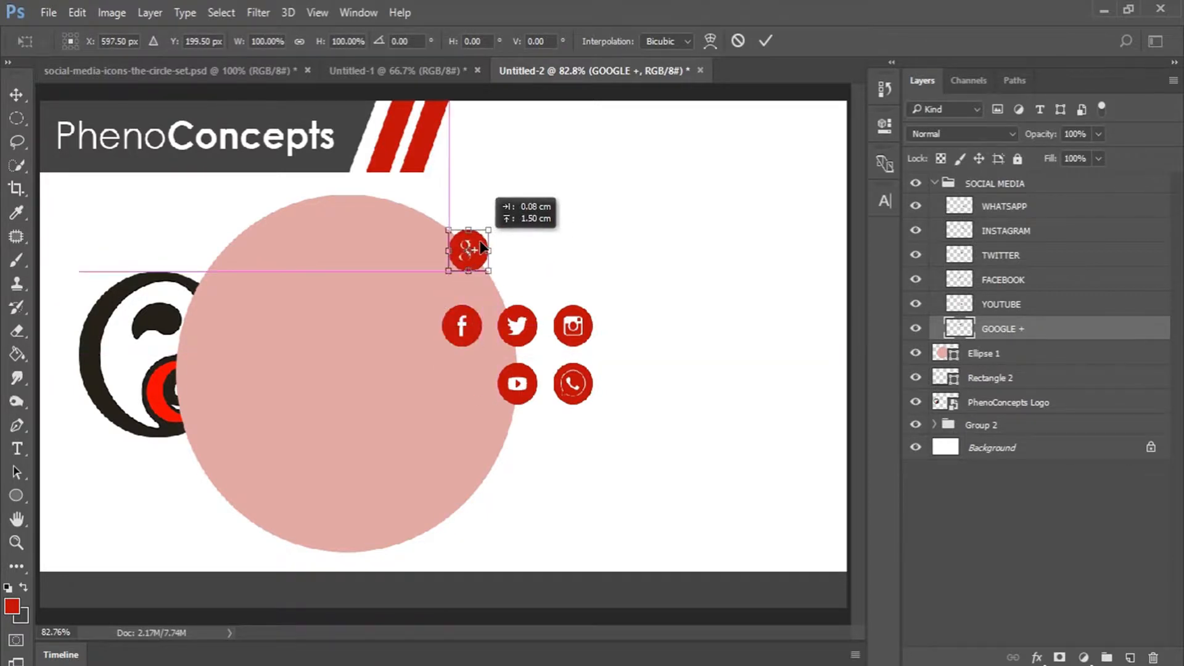
{"action": "left_click", "coordinate": [764, 40]}
{"action": "left_click", "coordinate": [529, 393]}
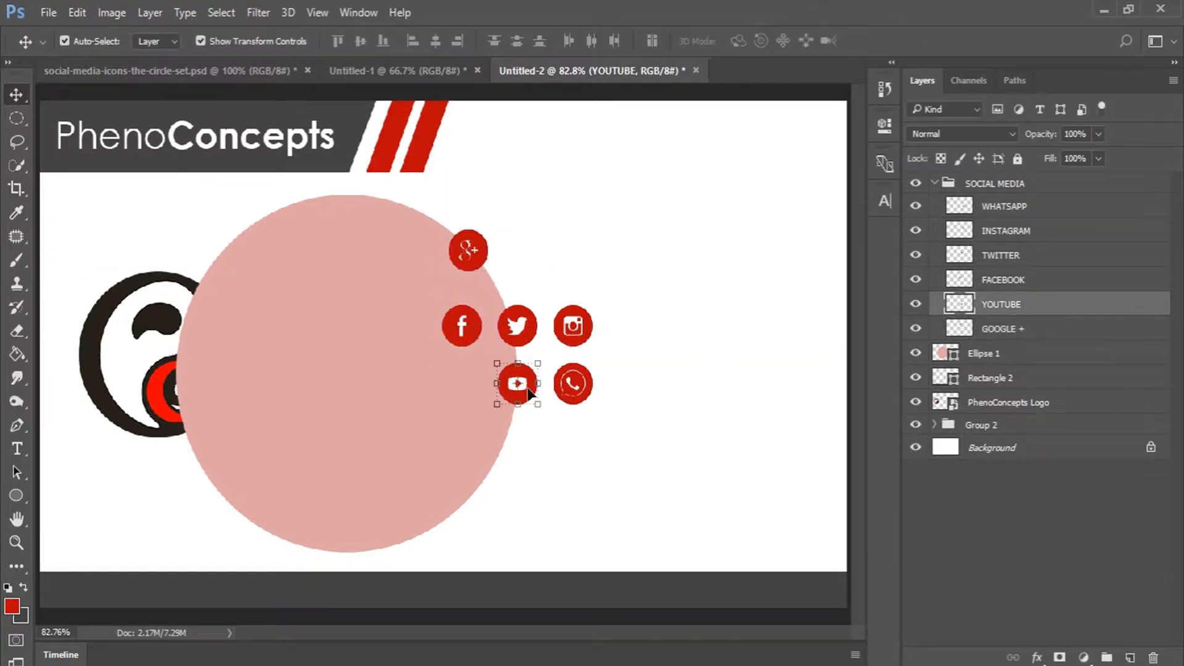
{"action": "mouse_move", "coordinate": [527, 389]}
{"action": "left_mouse_down"}
{"action": "mouse_move", "coordinate": [519, 310]}
{"action": "mouse_move", "coordinate": [509, 363]}
{"action": "mouse_move", "coordinate": [529, 381]}
{"action": "left_mouse_up"}
Move the Twitter and Instagram icons down along the arc below Facebook.
{"action": "left_click", "coordinate": [983, 282]}
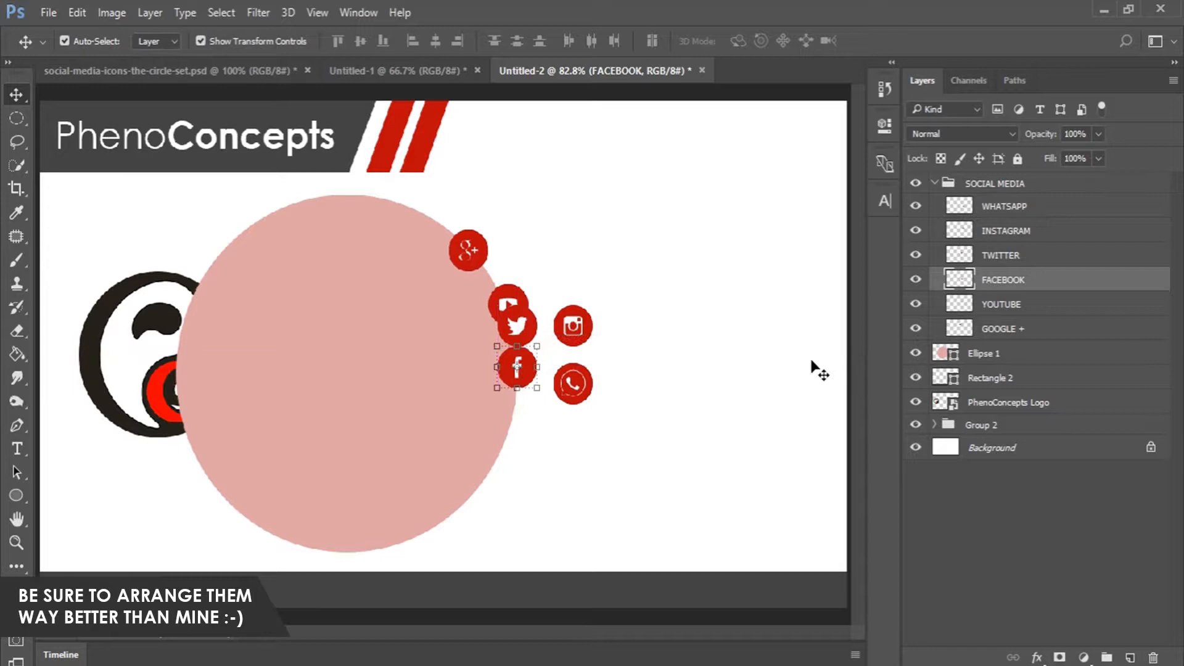
{"action": "left_click", "coordinate": [1000, 255]}
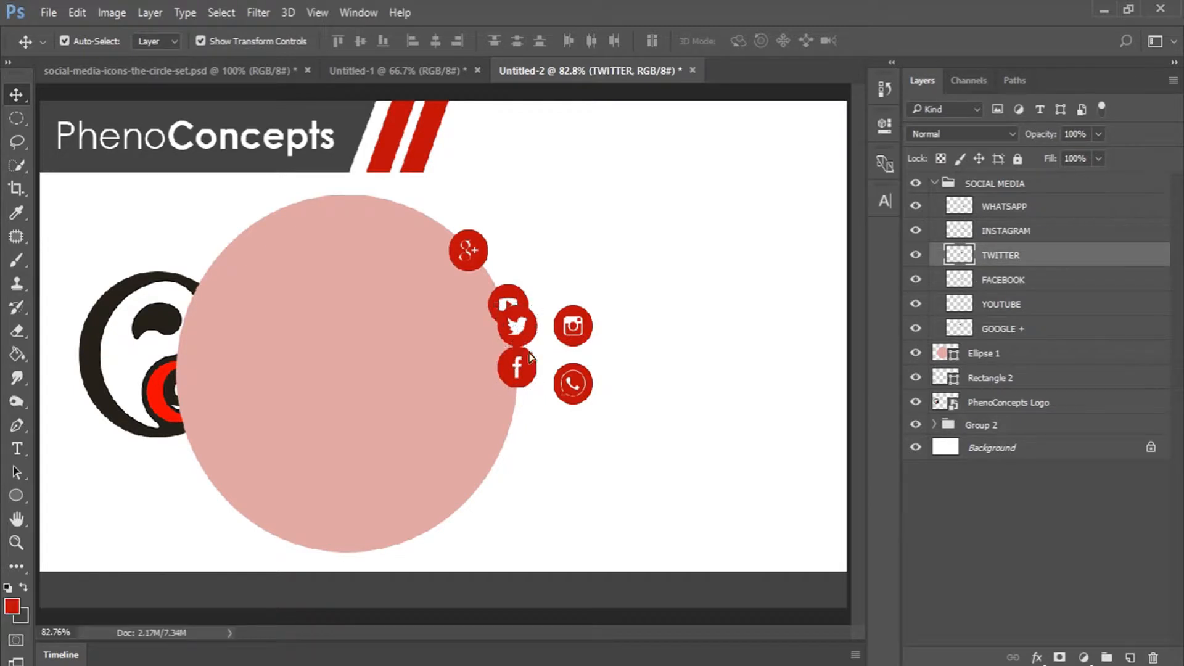
{"action": "left_click_drag", "start_coordinate": [529, 338], "coordinate": [519, 450]}
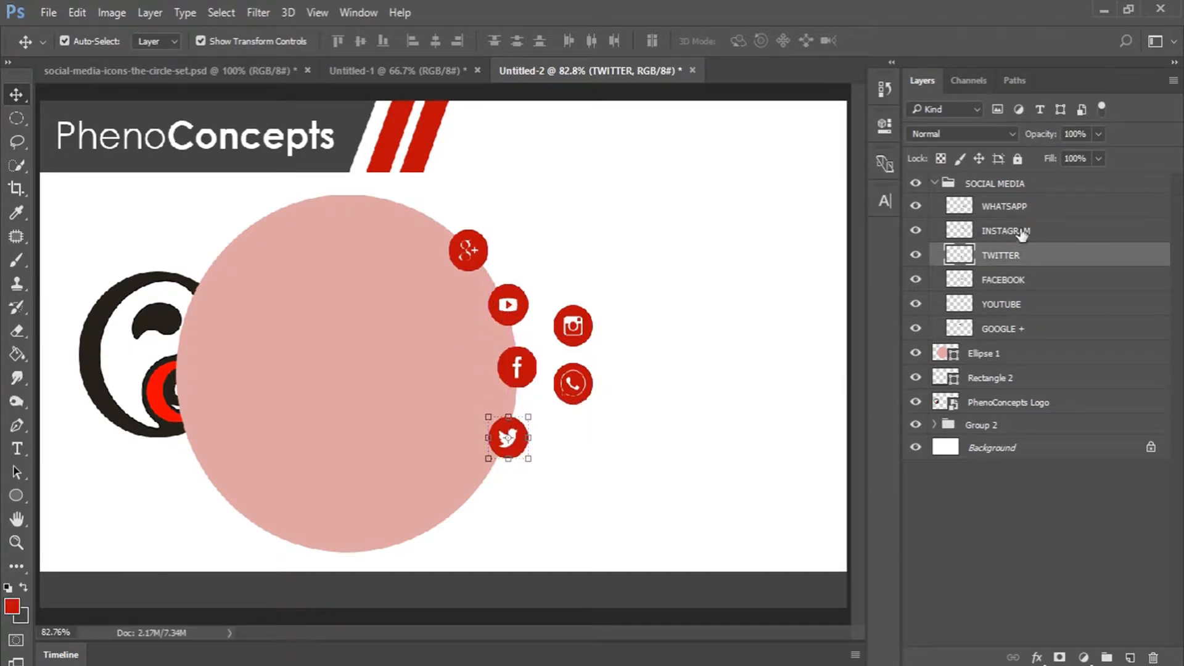
{"action": "left_click", "coordinate": [572, 326]}
{"action": "left_click_drag", "start_coordinate": [585, 336], "coordinate": [480, 507]}
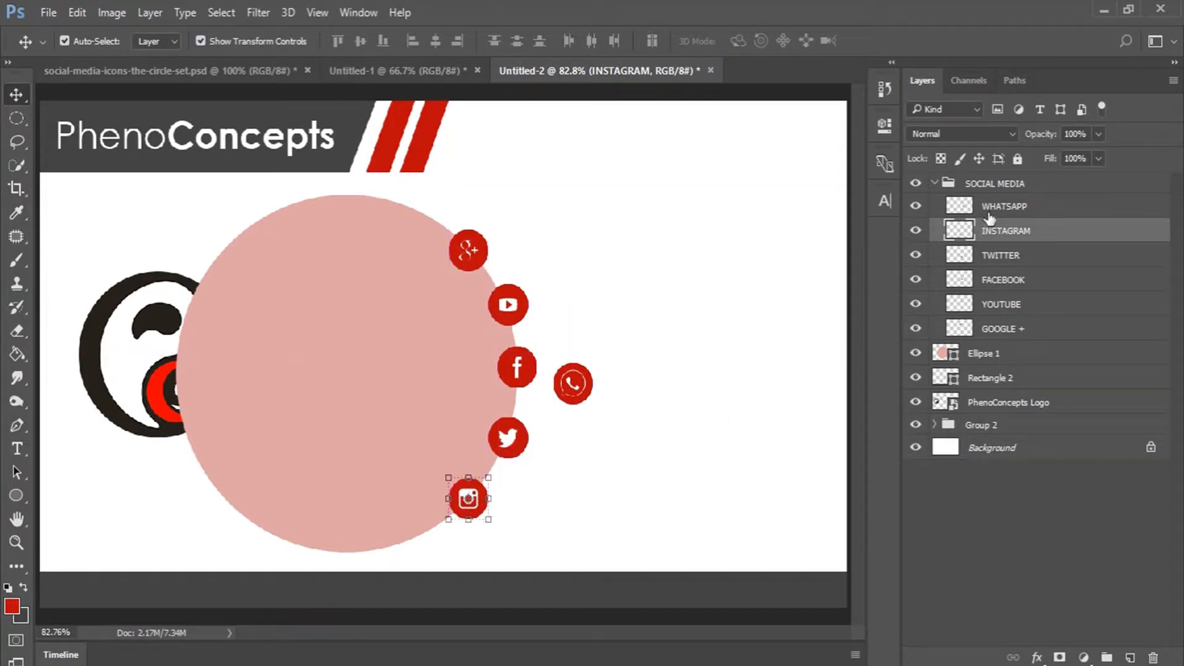
Delete the WhatsApp icon and the pink guide circle layers.
{"action": "left_click", "coordinate": [569, 377]}
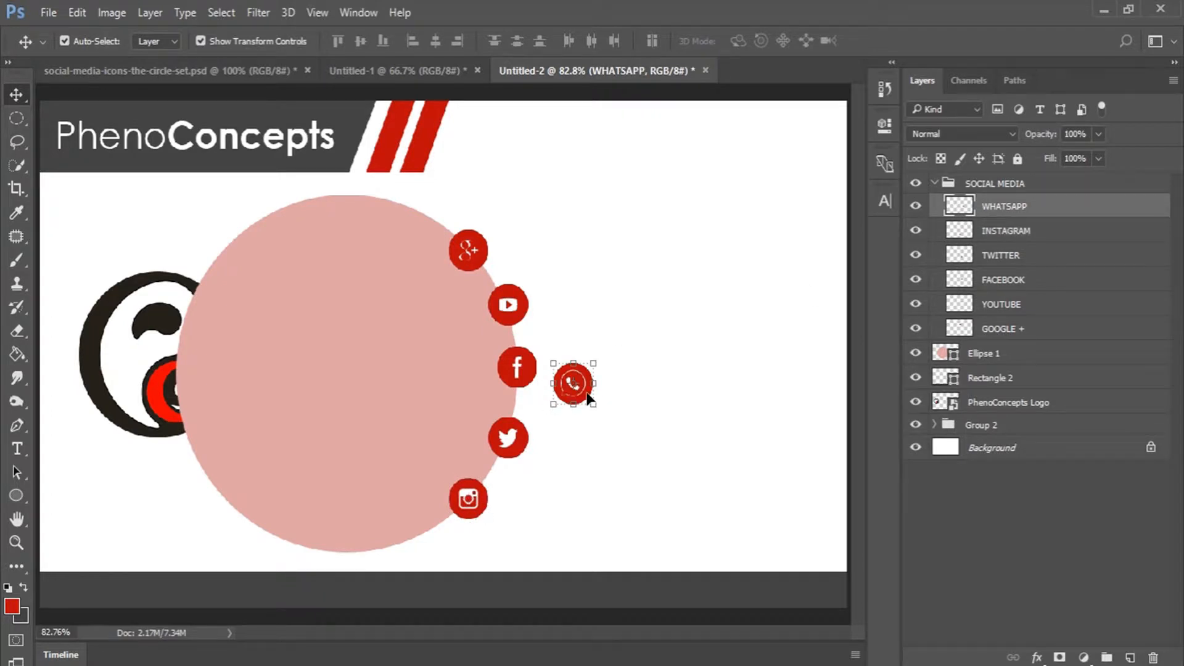
{"action": "left_click", "coordinate": [1151, 657]}
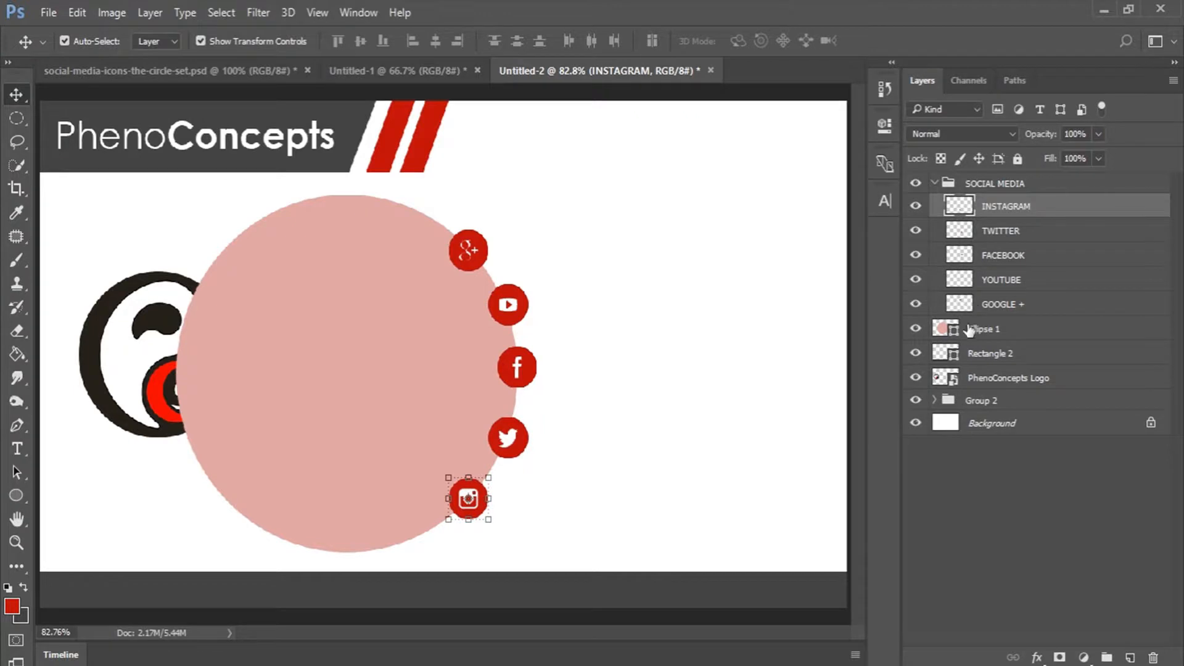
{"action": "left_click", "coordinate": [1009, 332]}
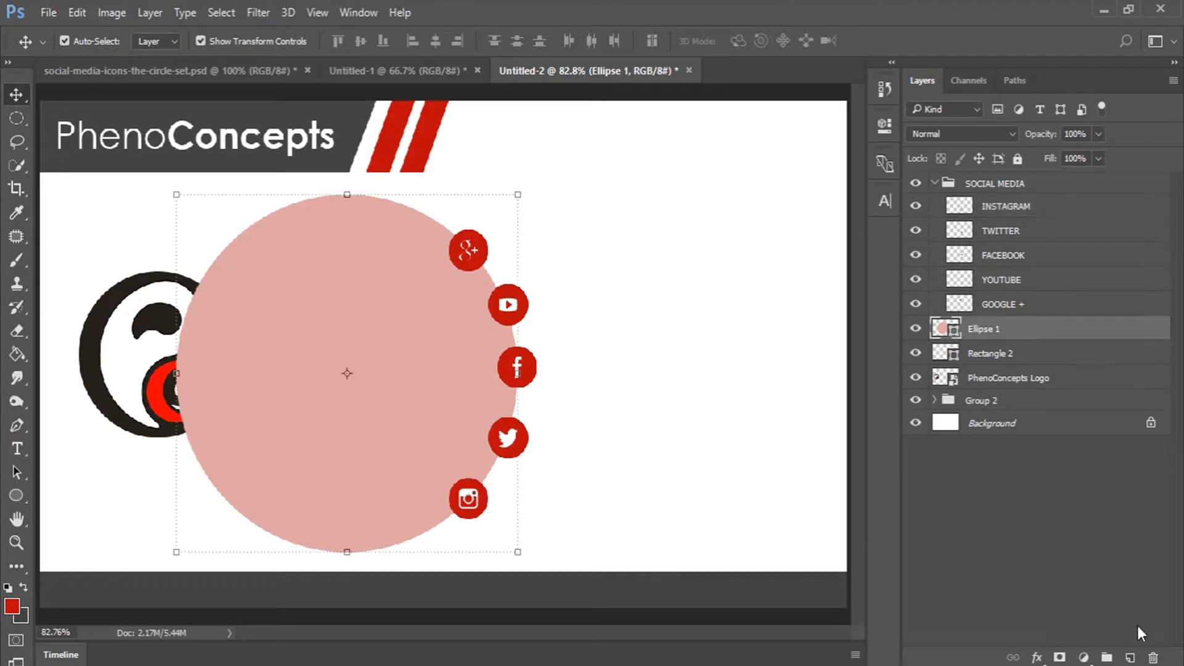
{"action": "left_click", "coordinate": [1152, 657]}
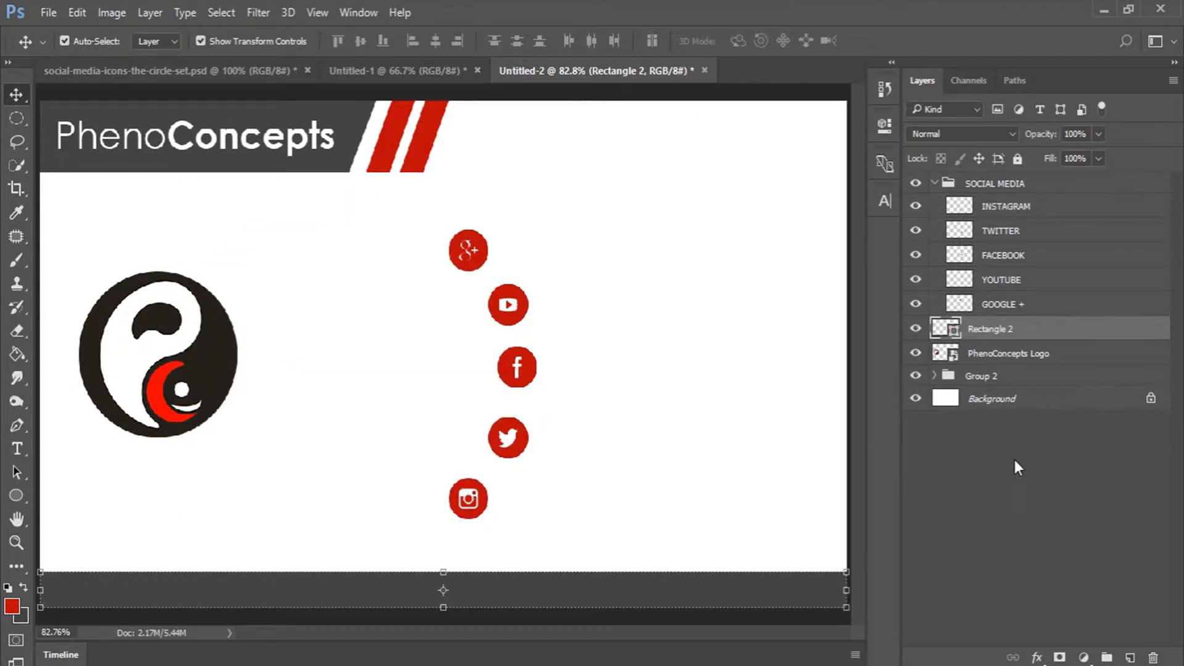
{"action": "left_click", "coordinate": [996, 450]}
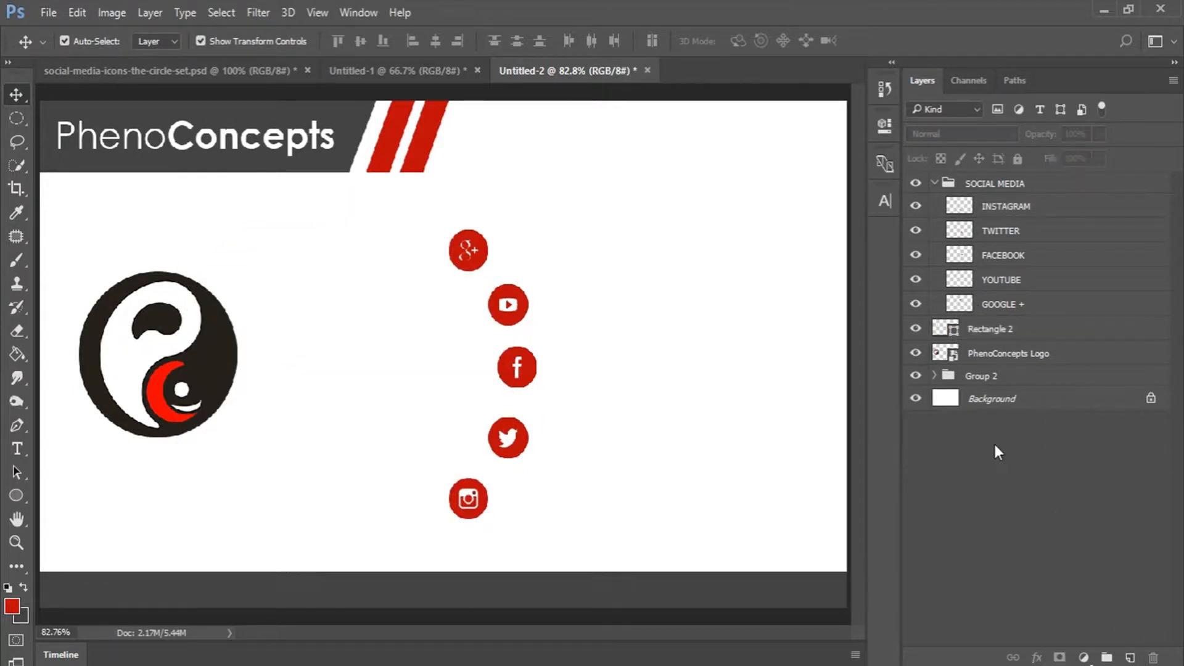
Set the foreground colour to the logo's dark brown for text.
{"action": "left_click", "coordinate": [17, 449]}
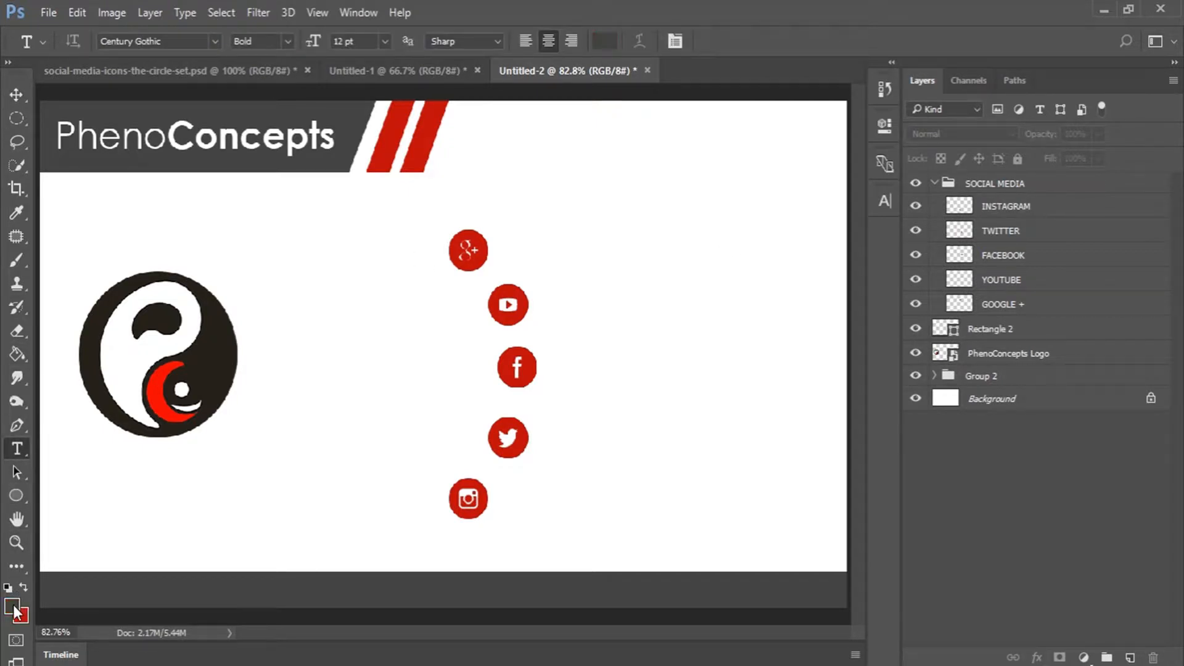
{"action": "left_click", "coordinate": [13, 608]}
{"action": "left_click", "coordinate": [201, 369]}
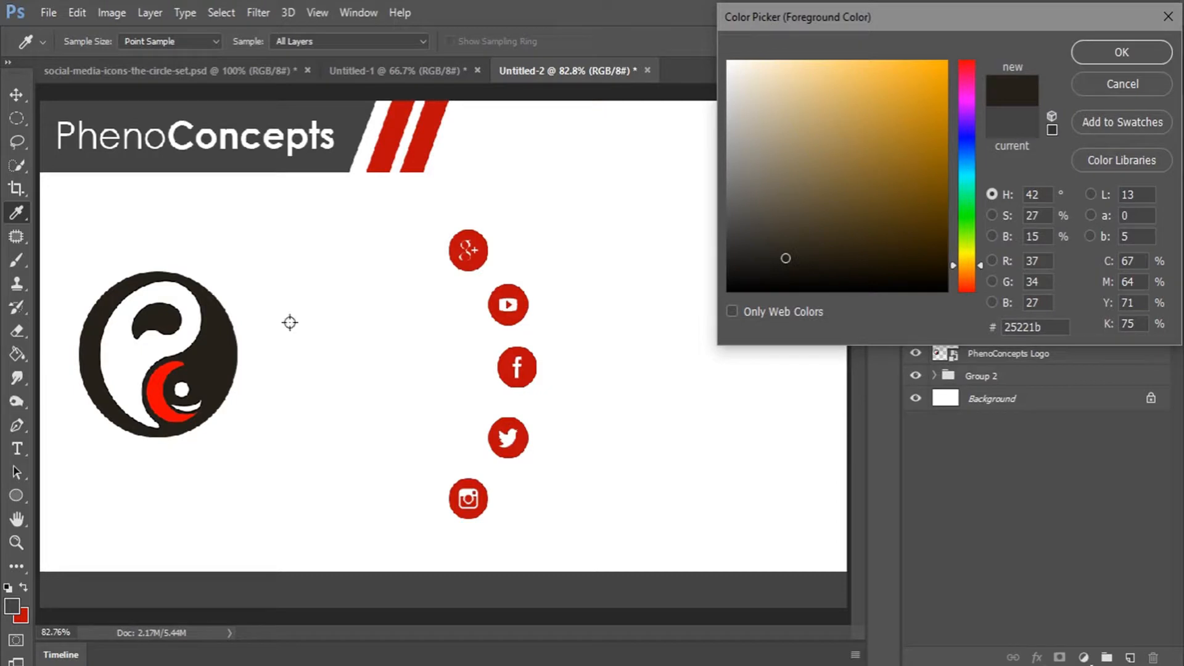
{"action": "left_click", "coordinate": [1096, 51]}
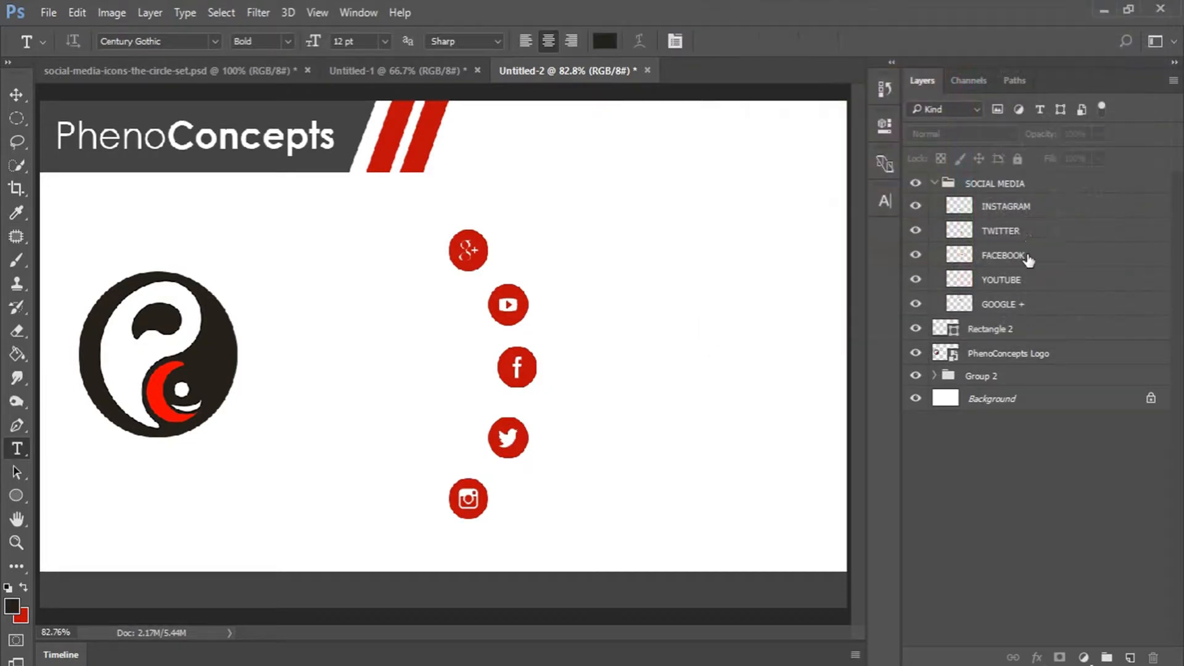
Type the contact e-mail address as a text line near the Google+ icon.
{"action": "left_click", "coordinate": [1029, 305]}
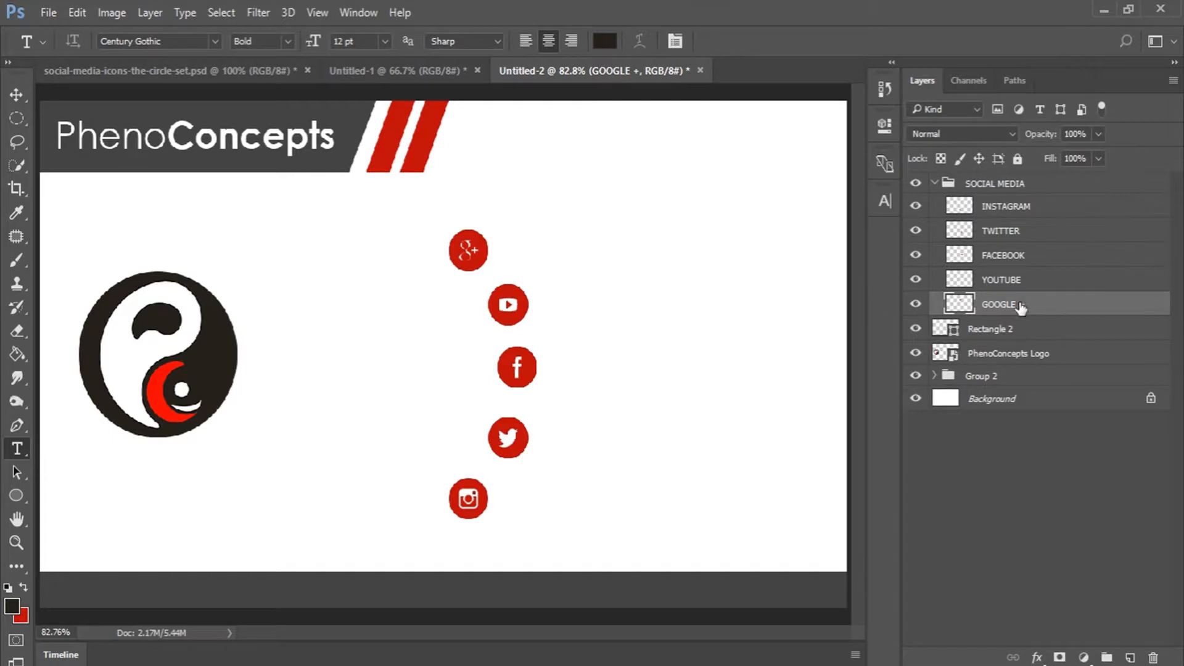
{"action": "left_click", "coordinate": [603, 271]}
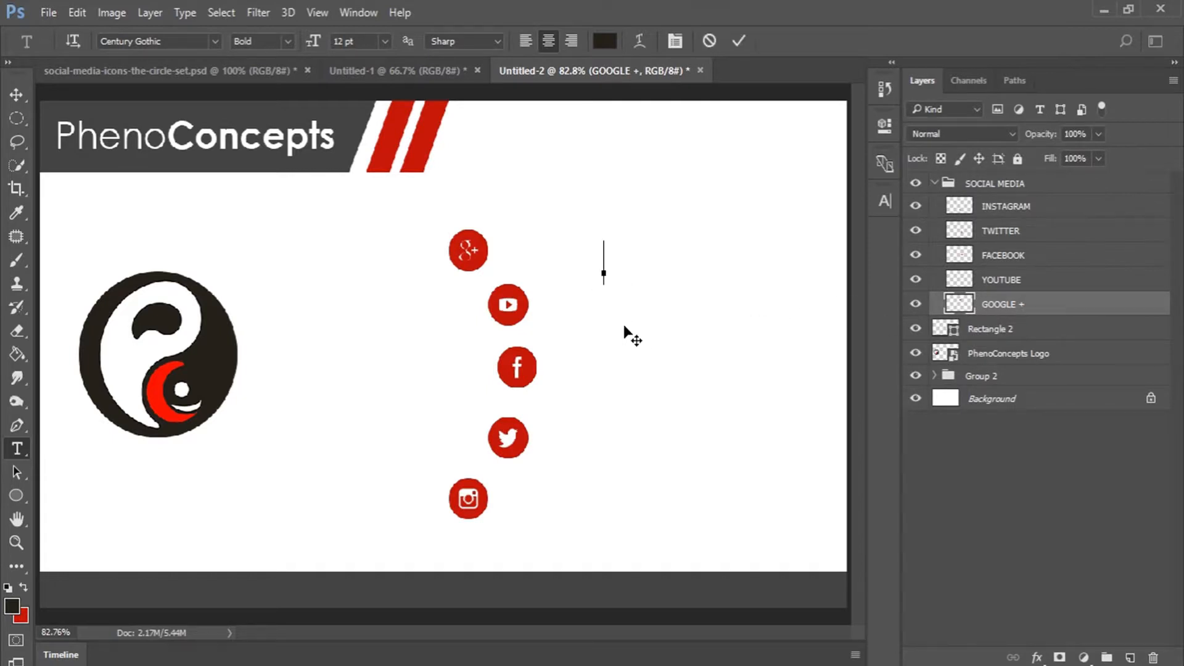
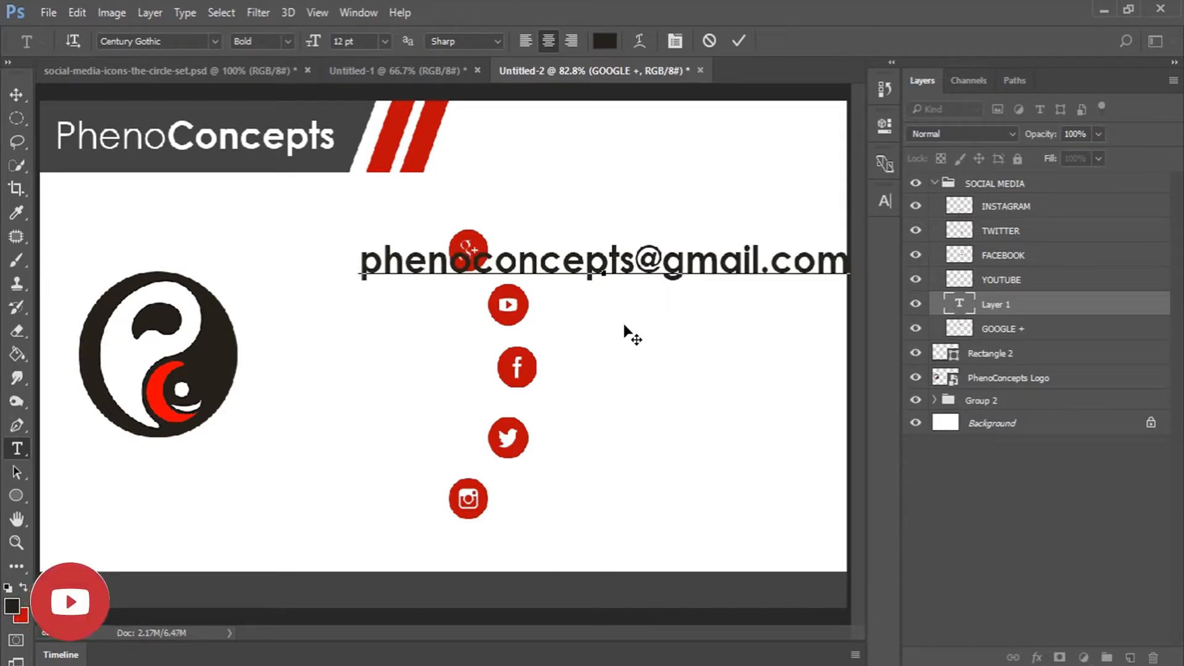
Make the e-mail text Regular 6 pt and move it beside the Google+ icon.
{"action": "key", "text": "ctrl+a"}
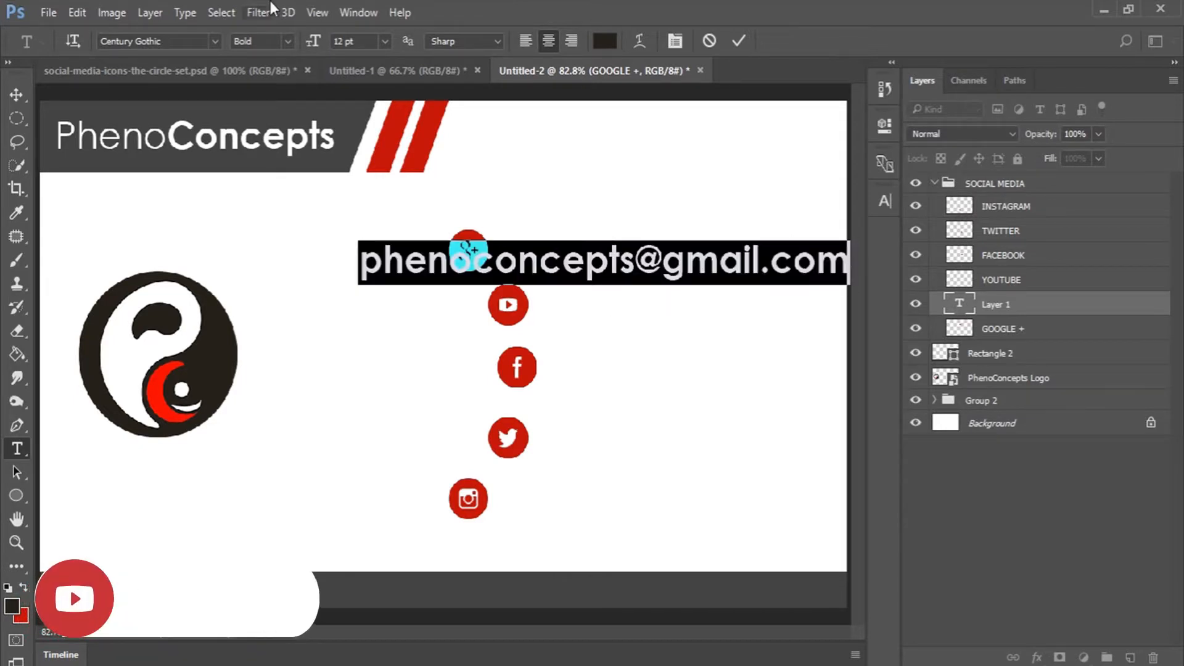
{"action": "left_click", "coordinate": [287, 39]}
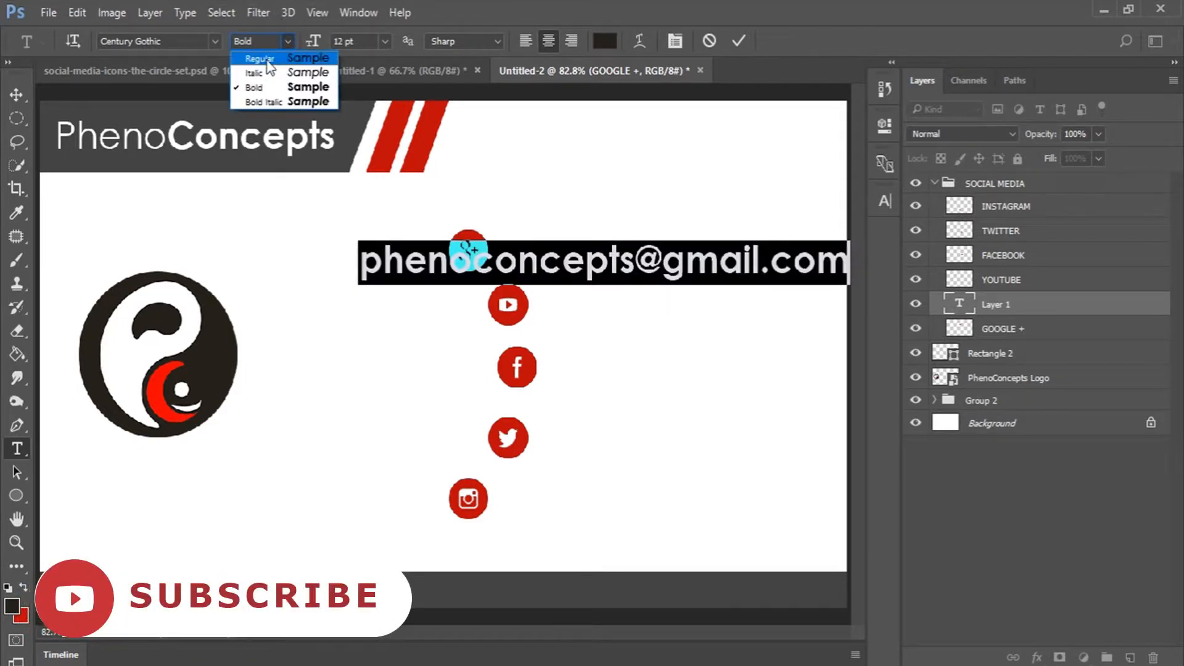
{"action": "left_click", "coordinate": [270, 63]}
{"action": "left_click", "coordinate": [383, 39]}
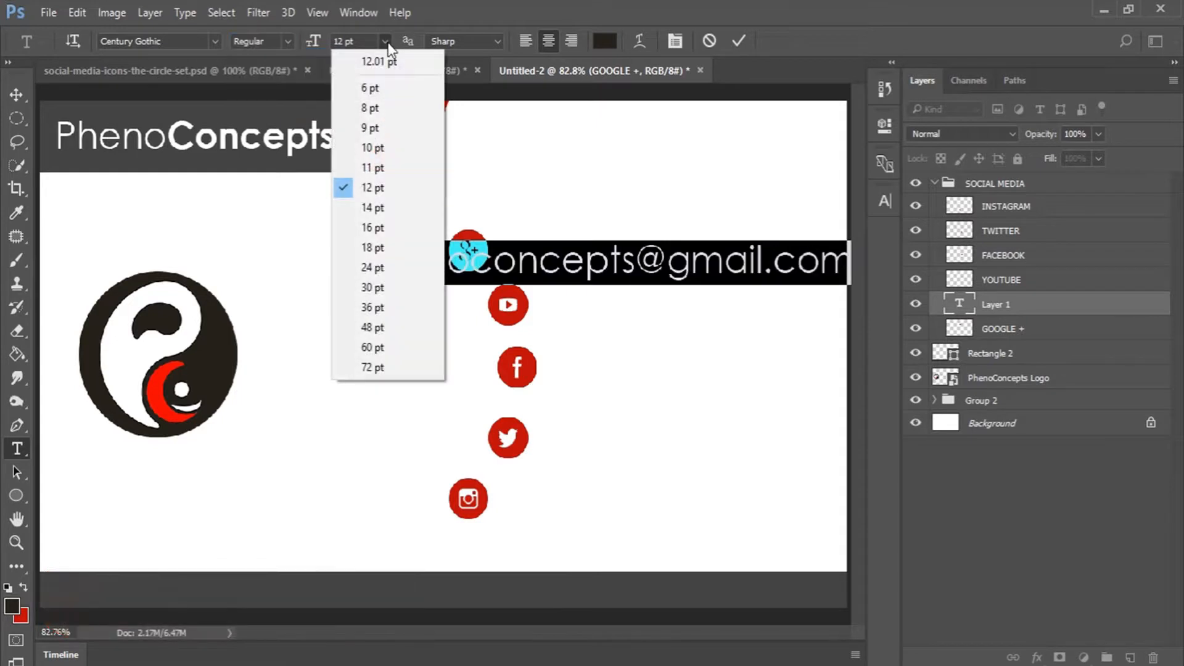
{"action": "left_click", "coordinate": [377, 110]}
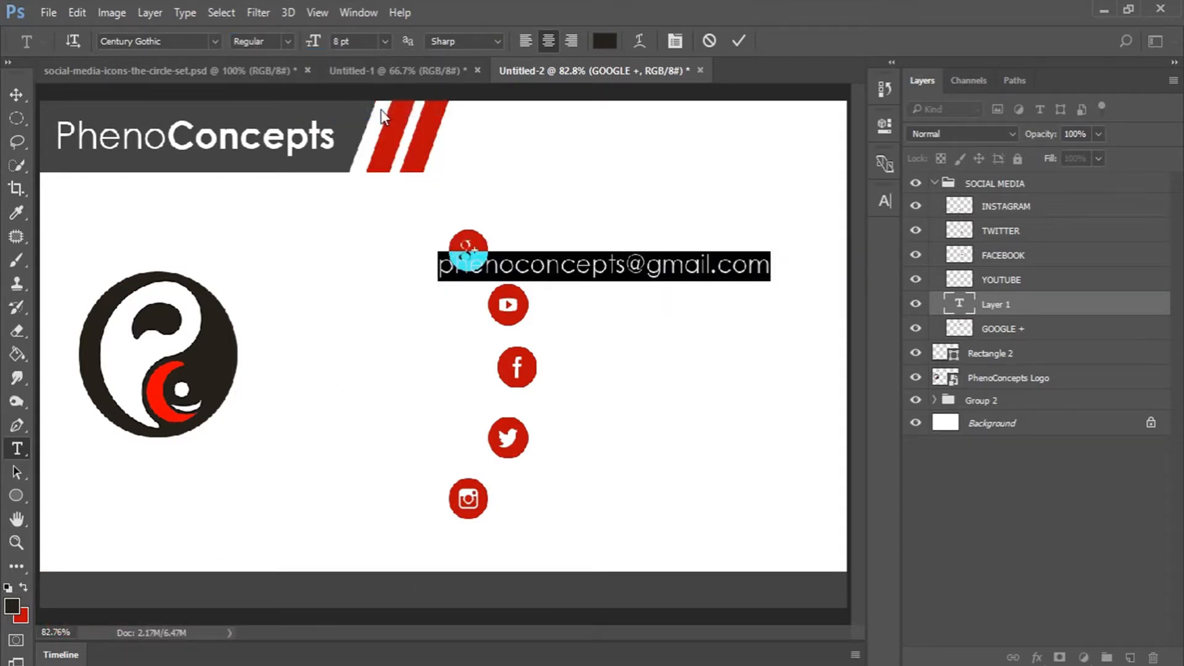
{"action": "left_click", "coordinate": [383, 41]}
{"action": "left_click", "coordinate": [377, 80]}
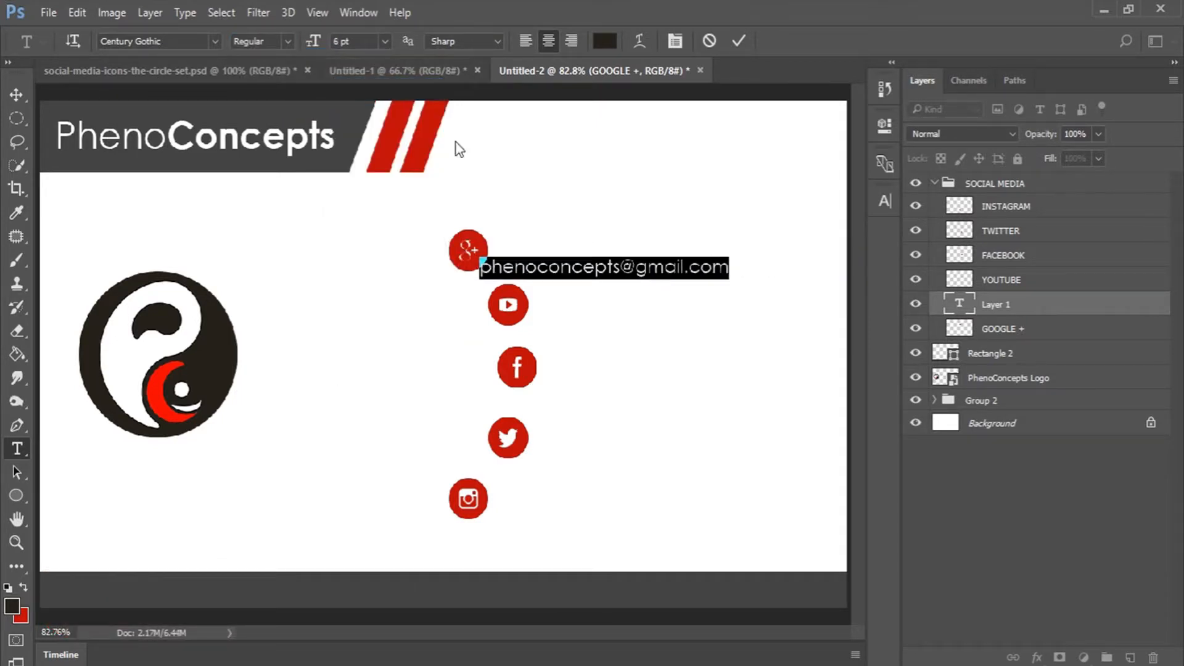
{"action": "left_click", "coordinate": [579, 266]}
{"action": "left_click_drag", "start_coordinate": [615, 314], "coordinate": [634, 295]}
Change the e-mail text's font to Verdana Regular and commit it.
{"action": "key", "text": "ctrl+a"}
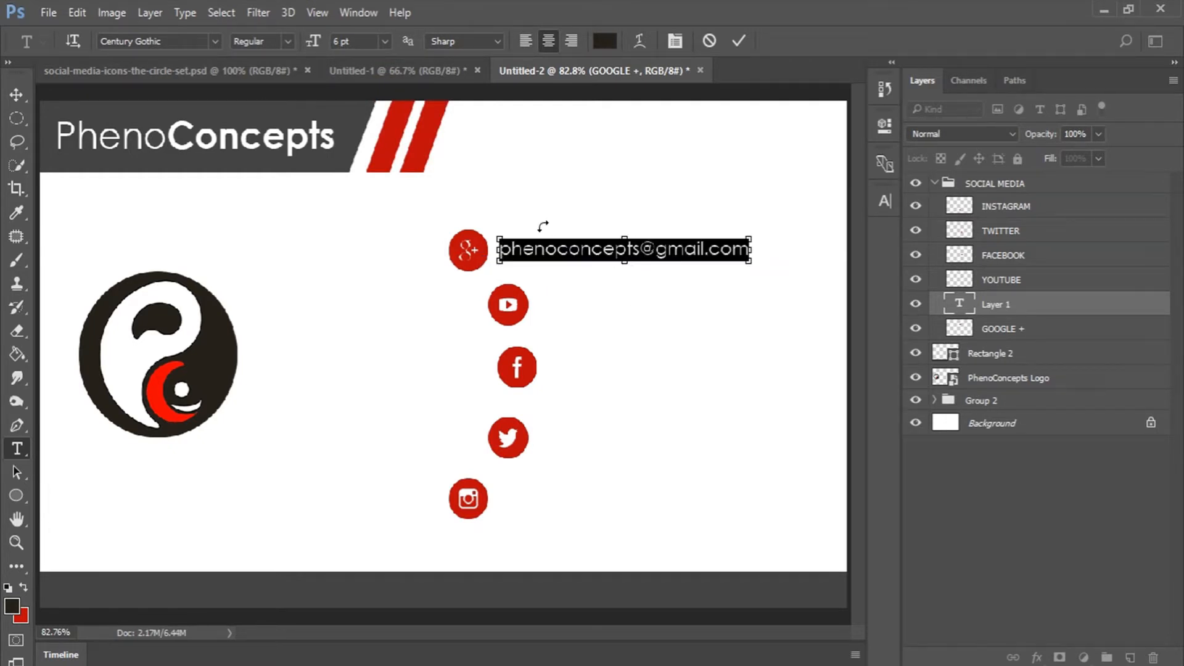
{"action": "left_click", "coordinate": [171, 41]}
{"action": "type", "text": "ver"}
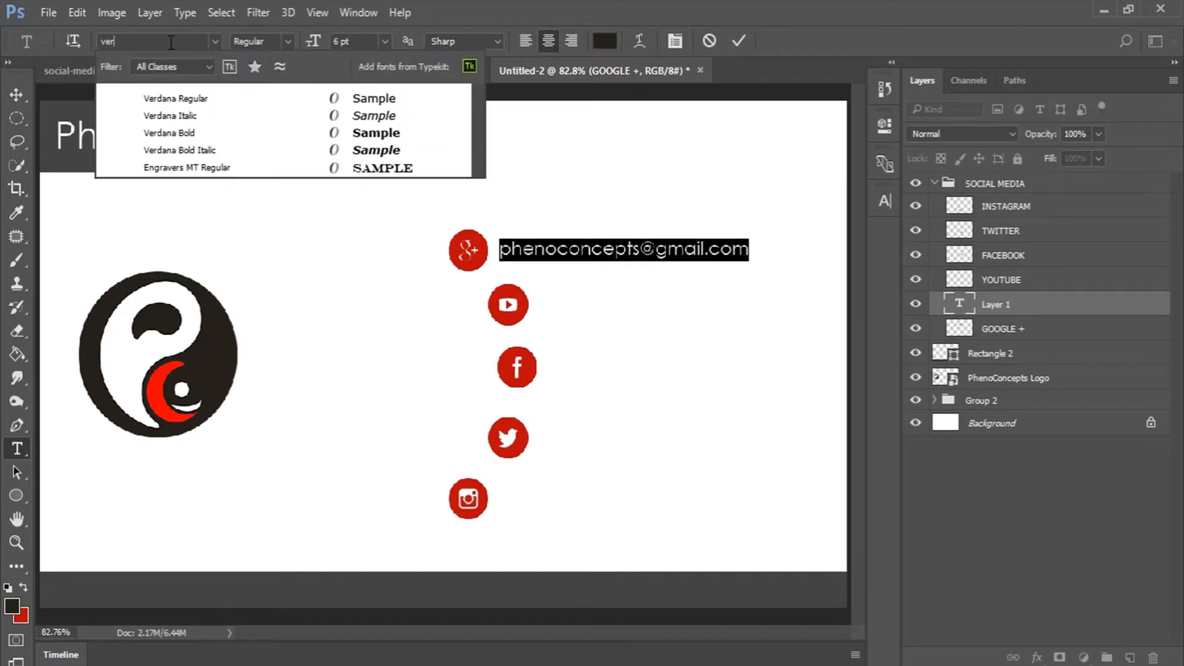
{"action": "left_click", "coordinate": [193, 106]}
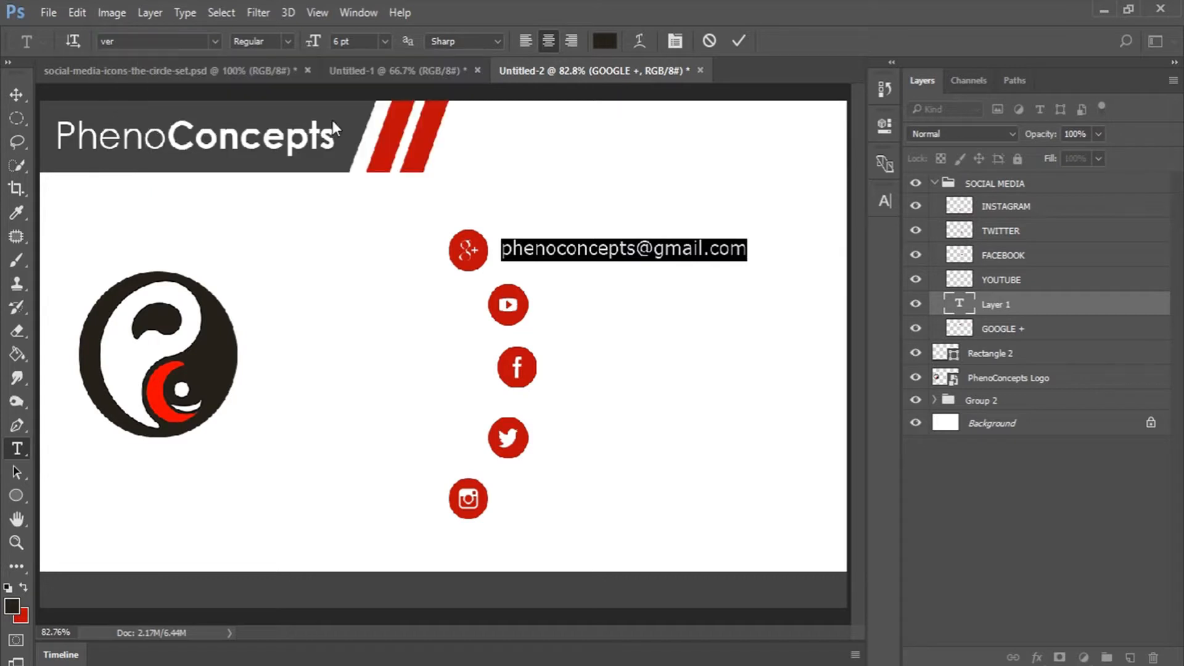
{"action": "left_click", "coordinate": [736, 41]}
{"action": "left_click", "coordinate": [1010, 278]}
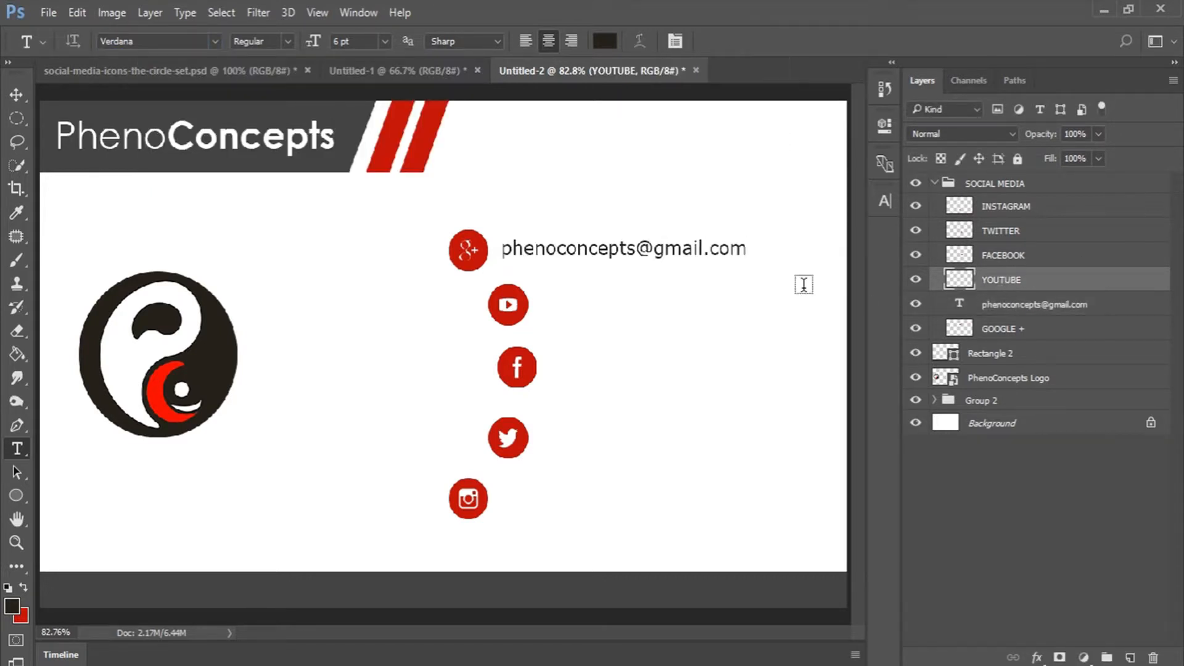
Add a left-aligned 'Phenomenal Concepts' label beside the YouTube icon.
{"action": "left_click", "coordinate": [575, 319]}
{"action": "type", "text": "Phenomenal"}
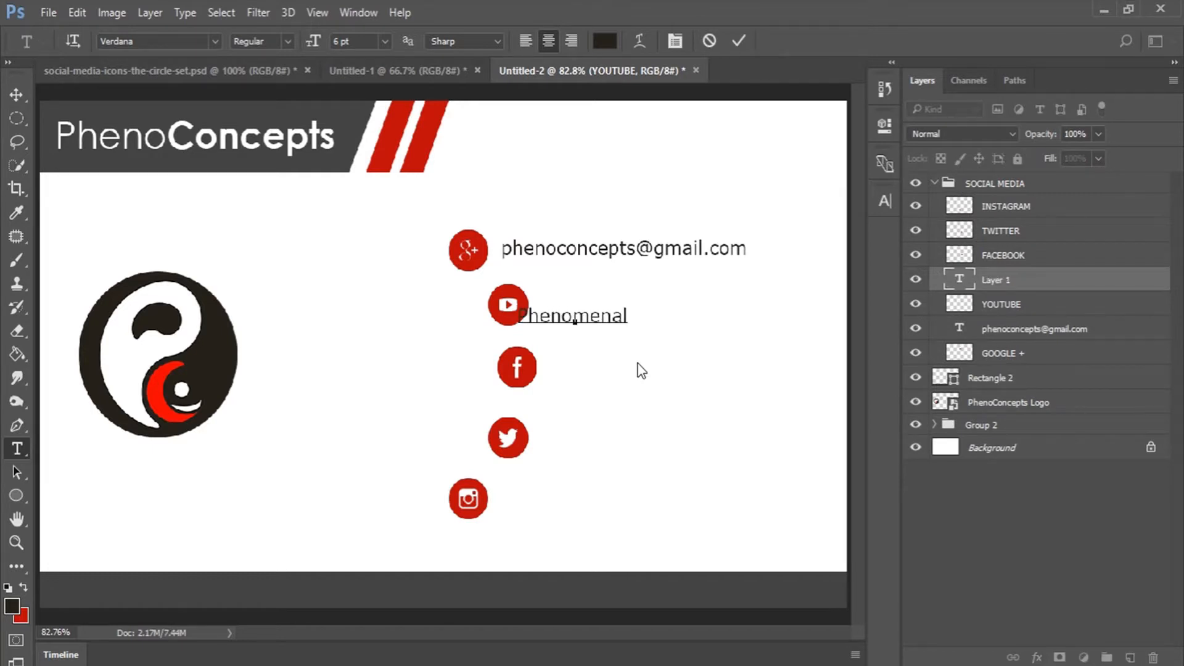
{"action": "type", "text": " Concepts"}
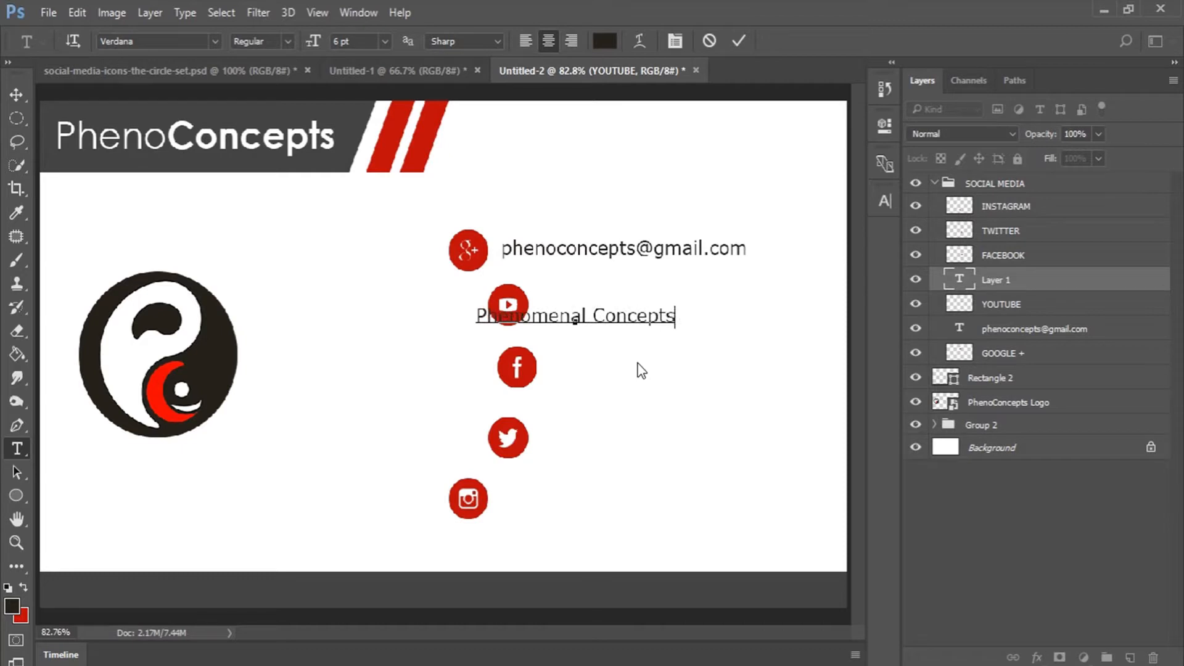
{"action": "left_click", "coordinate": [534, 40]}
{"action": "left_click_drag", "start_coordinate": [698, 355], "coordinate": [662, 346]}
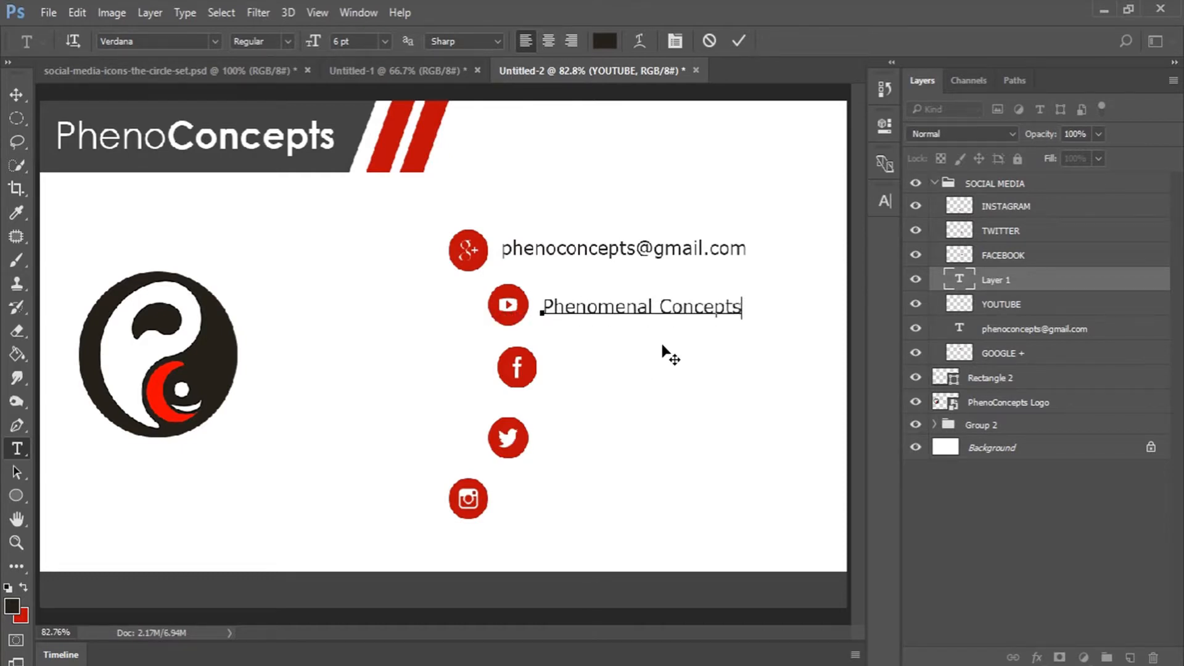
{"action": "left_click", "coordinate": [740, 40]}
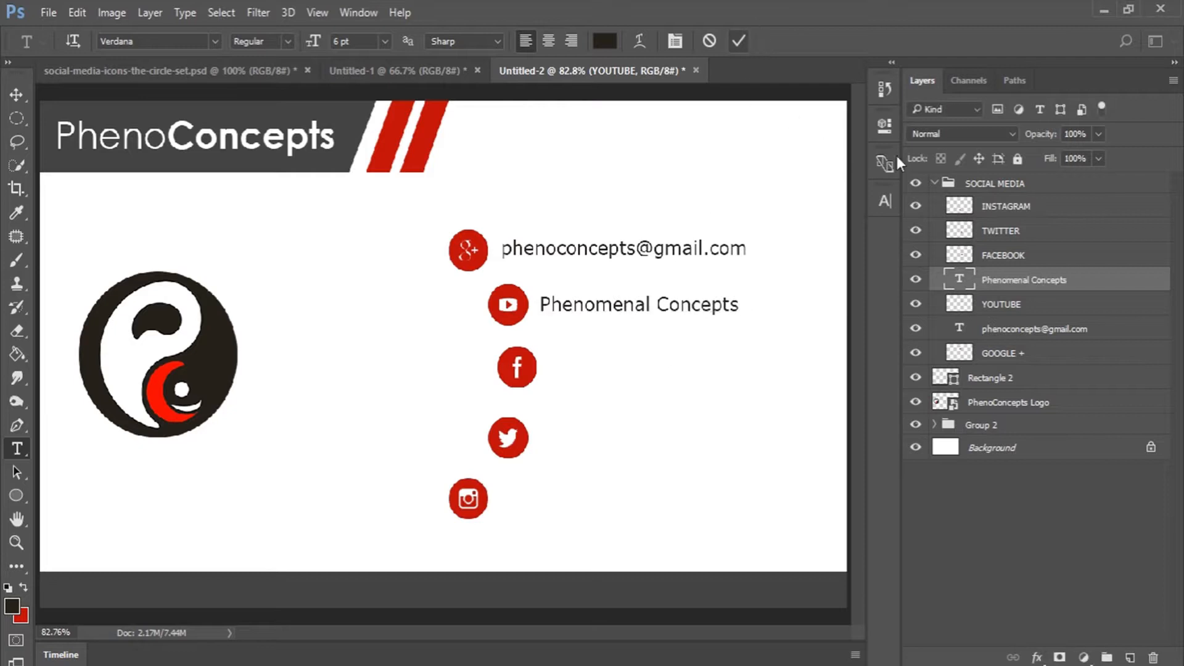
Add a 'PhenoConcepts' label just right of the Facebook icon.
{"action": "left_click", "coordinate": [1003, 256]}
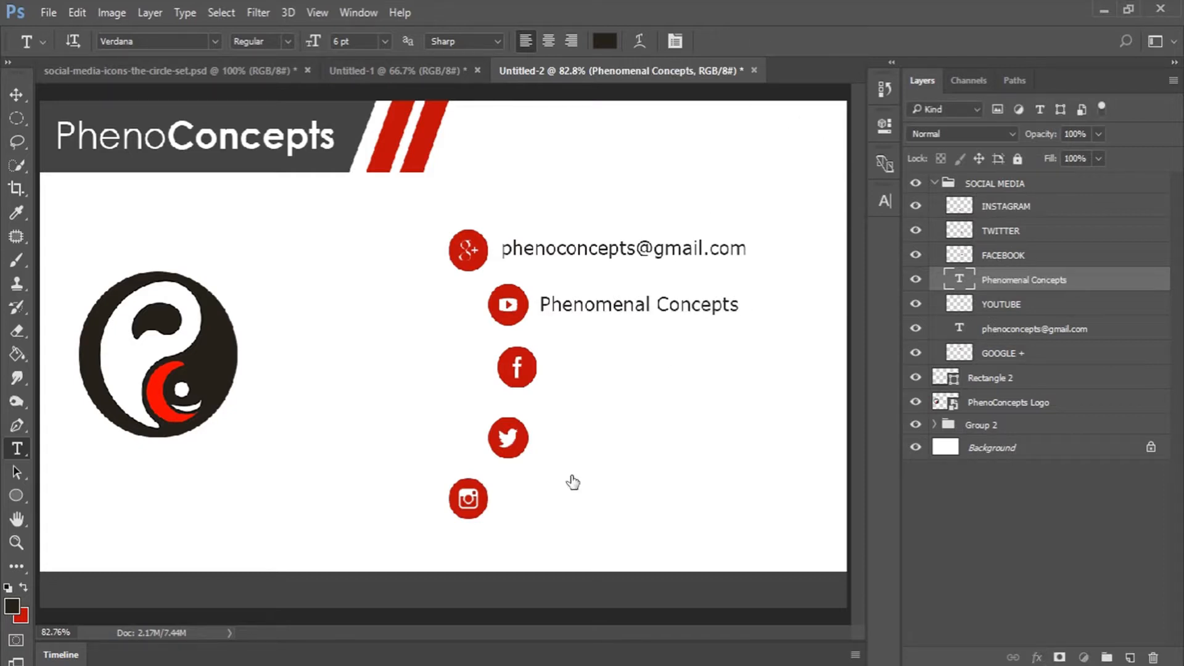
{"action": "left_click", "coordinate": [587, 393]}
{"action": "type", "text": "PhenoC"}
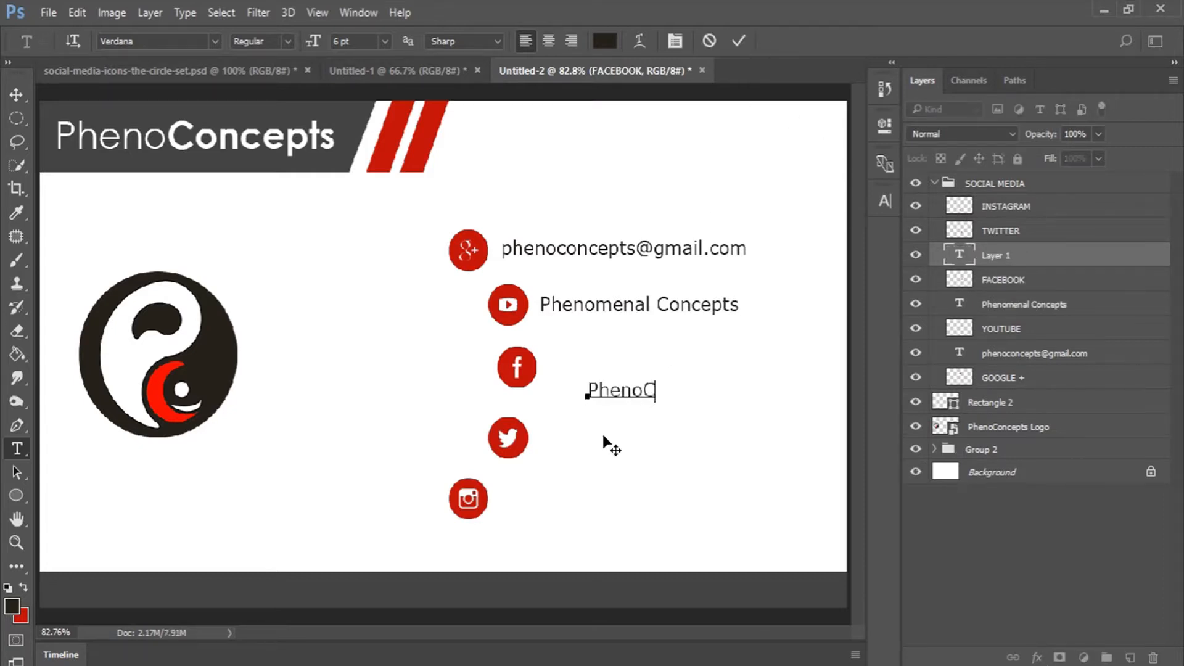
{"action": "type", "text": "oncepts"}
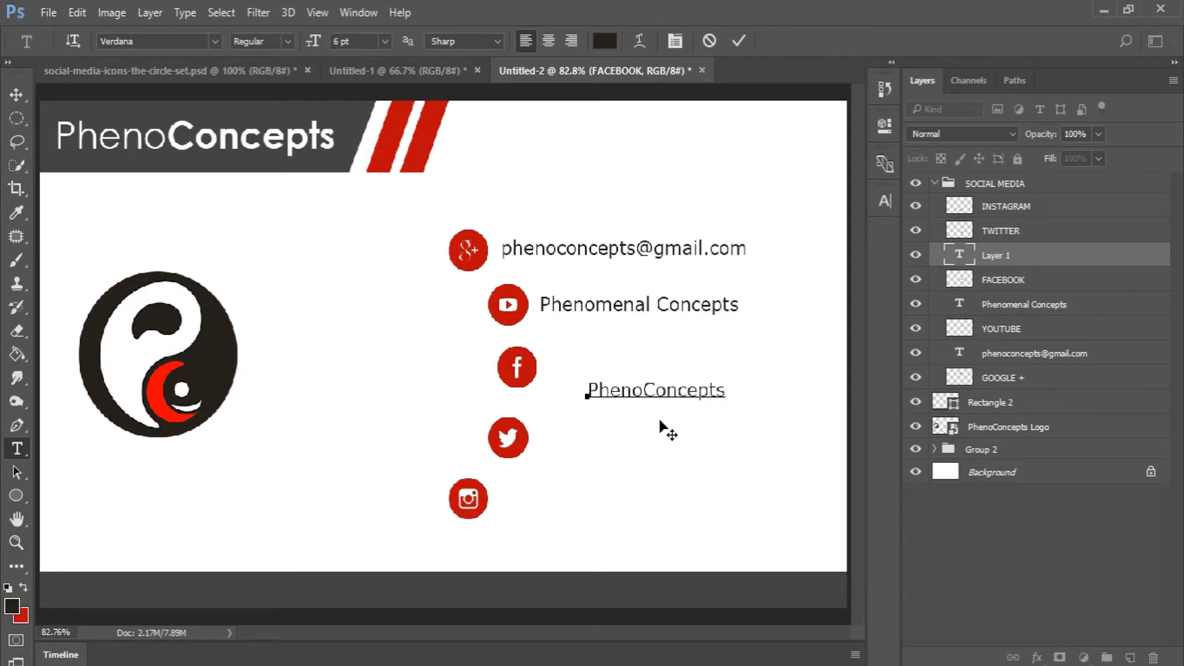
{"action": "left_click_drag", "start_coordinate": [677, 428], "coordinate": [633, 400]}
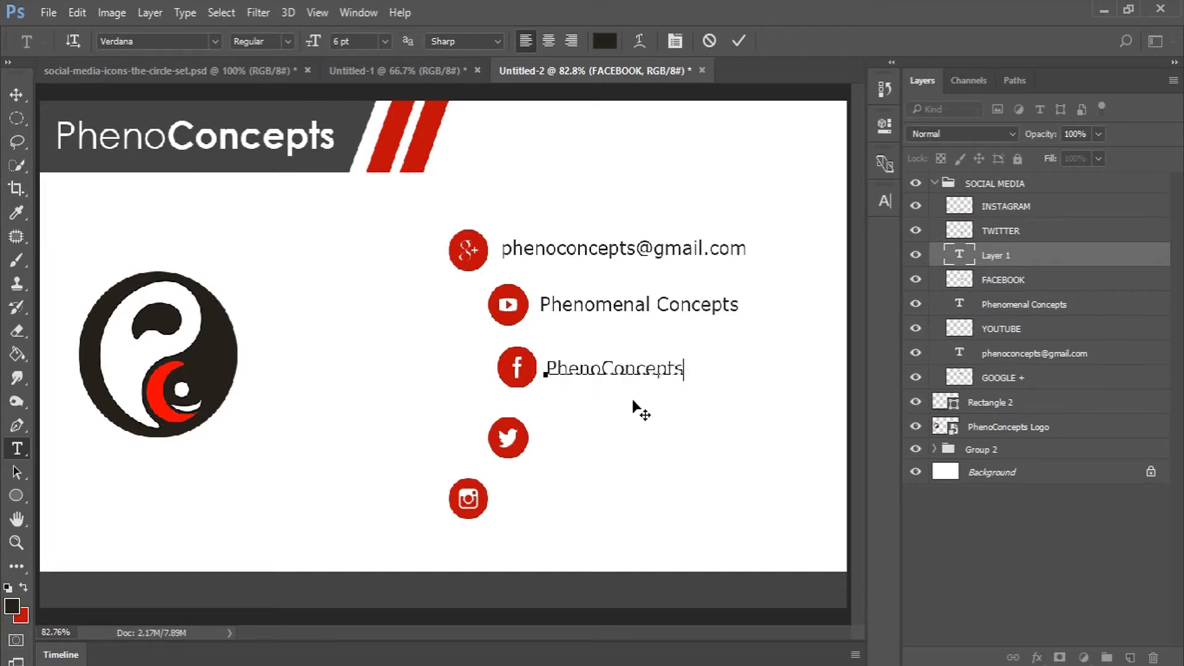
{"action": "left_click", "coordinate": [739, 40]}
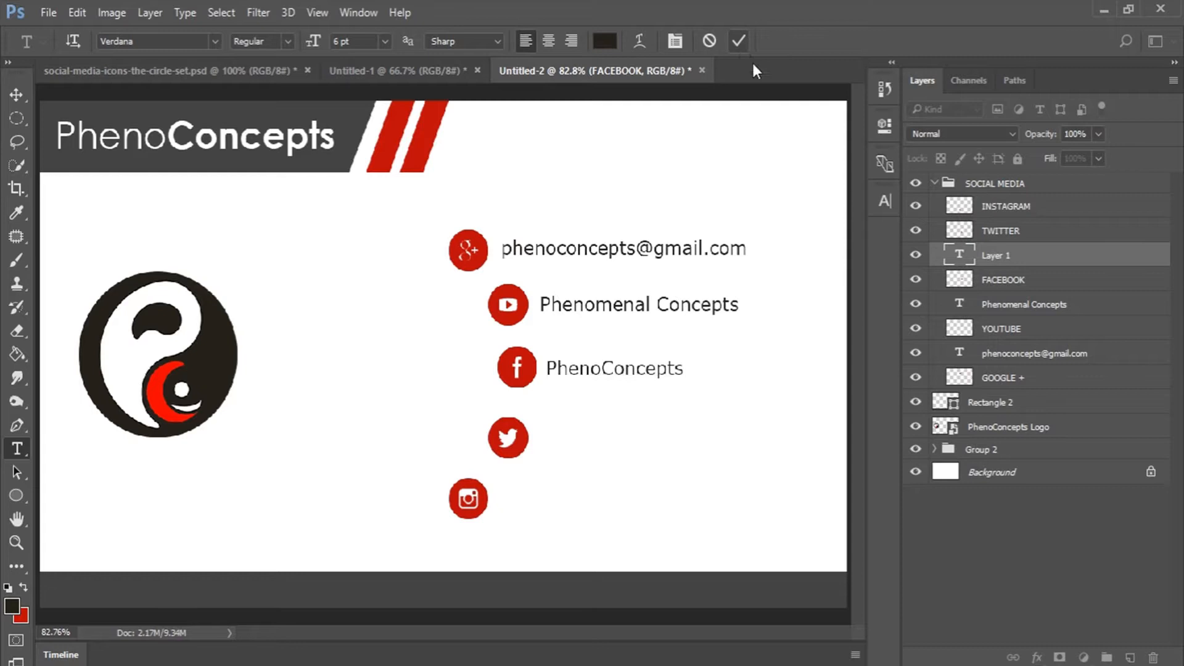
Add a 'PhenoConcepts' label beside the Twitter icon.
{"action": "left_click", "coordinate": [1002, 230]}
{"action": "left_click", "coordinate": [570, 459]}
{"action": "type", "text": "P"}
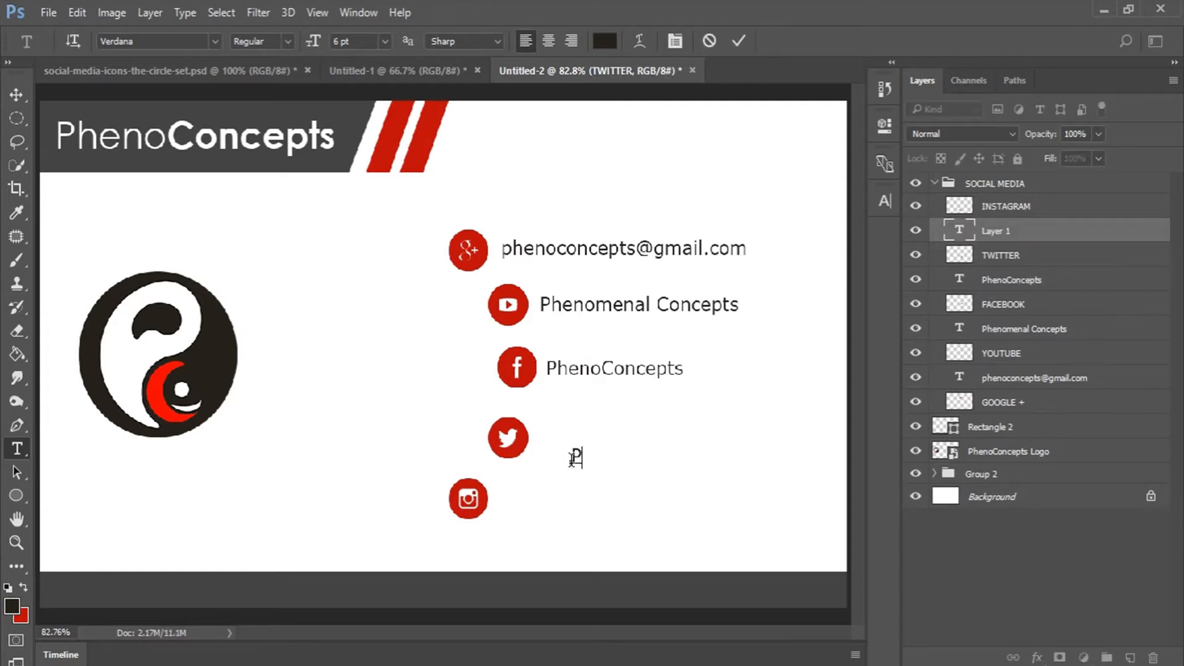
{"action": "type", "text": "henoConcepts"}
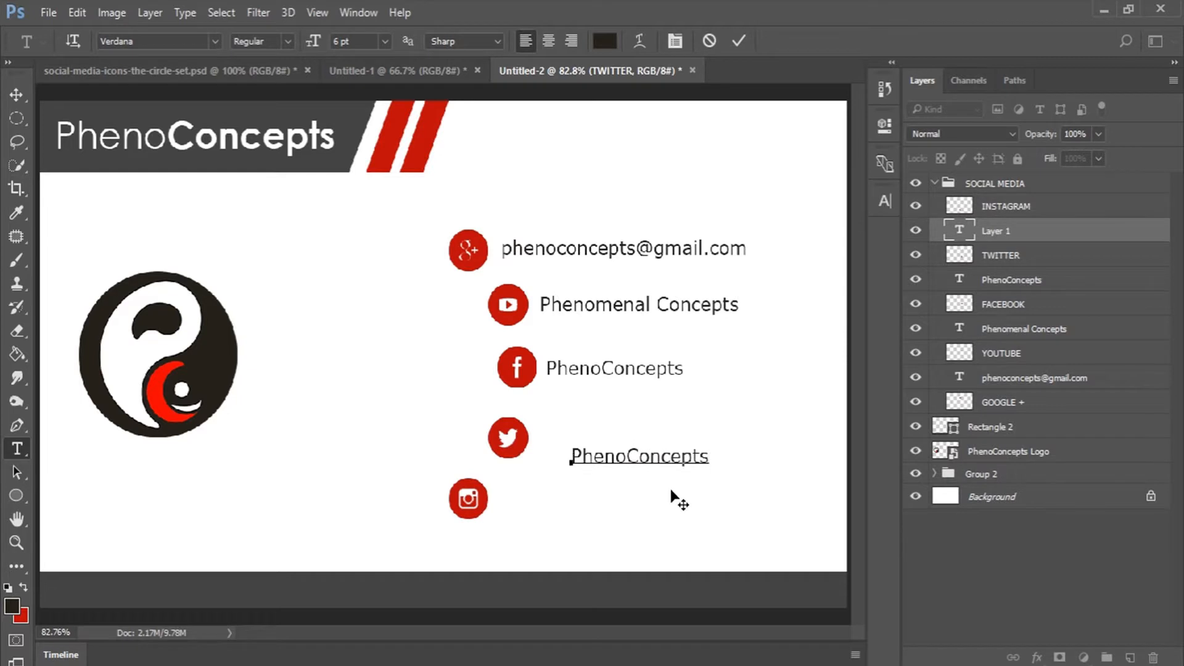
{"action": "left_click_drag", "start_coordinate": [678, 497], "coordinate": [640, 475]}
{"action": "left_click", "coordinate": [740, 40]}
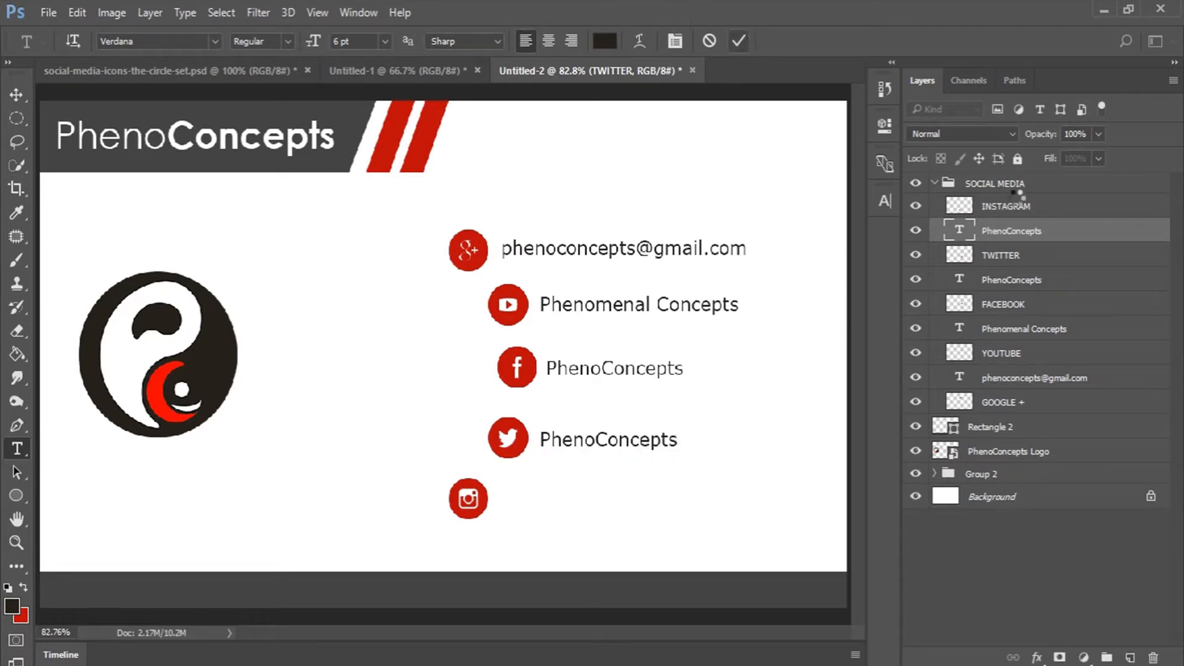
Add a 'PhenoConcepts' label beside the Instagram icon and nudge it closer.
{"action": "left_click", "coordinate": [1011, 207]}
{"action": "left_click", "coordinate": [573, 518]}
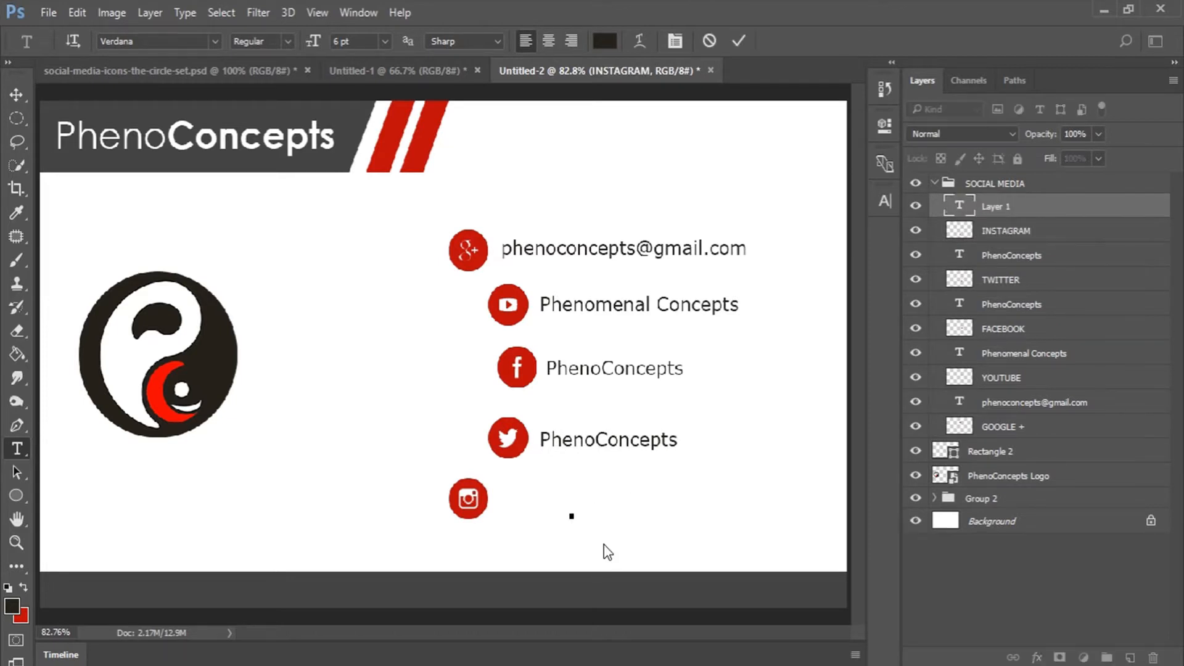
{"action": "type", "text": "PhenoConcepts"}
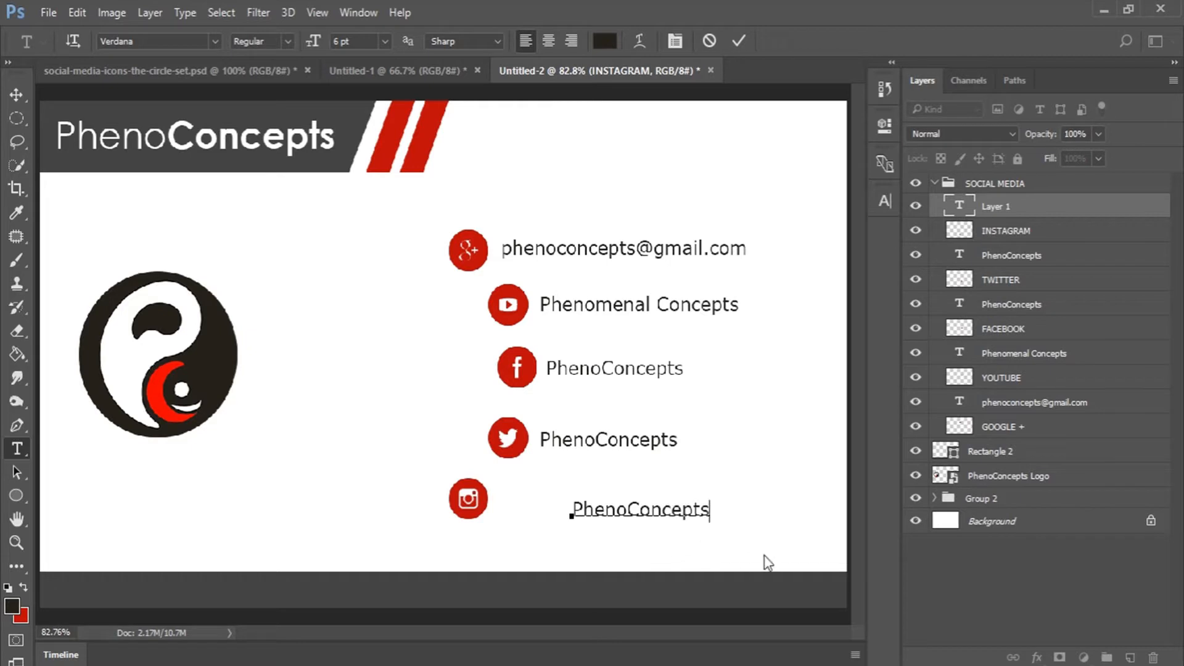
{"action": "key", "text": "ctrl+Return"}
{"action": "left_click", "coordinate": [663, 509]}
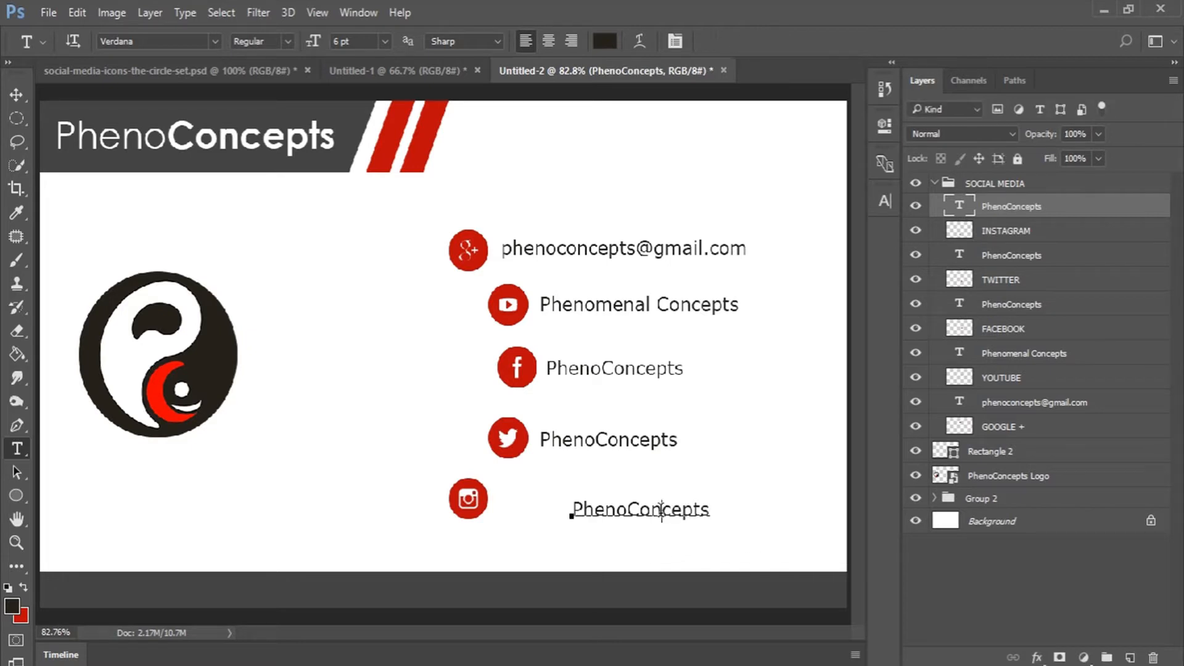
{"action": "left_click_drag", "start_coordinate": [709, 545], "coordinate": [641, 537]}
{"action": "left_click", "coordinate": [738, 41]}
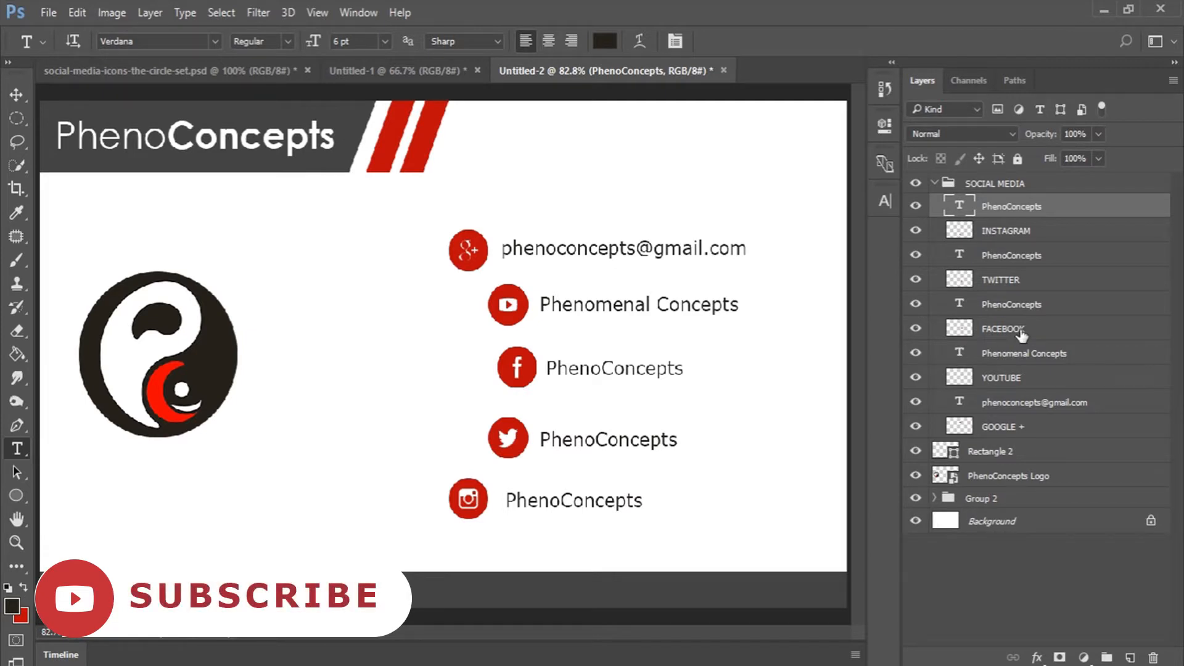
Nudge the Facebook icon down slightly with the Move tool.
{"action": "left_click", "coordinate": [1020, 333]}
{"action": "key", "text": "v"}
{"action": "key", "text": "Down"}
{"action": "key", "text": "Down"}
{"action": "key", "text": "Down"}
{"action": "key", "text": "Down"}
{"action": "key", "text": "Down"}
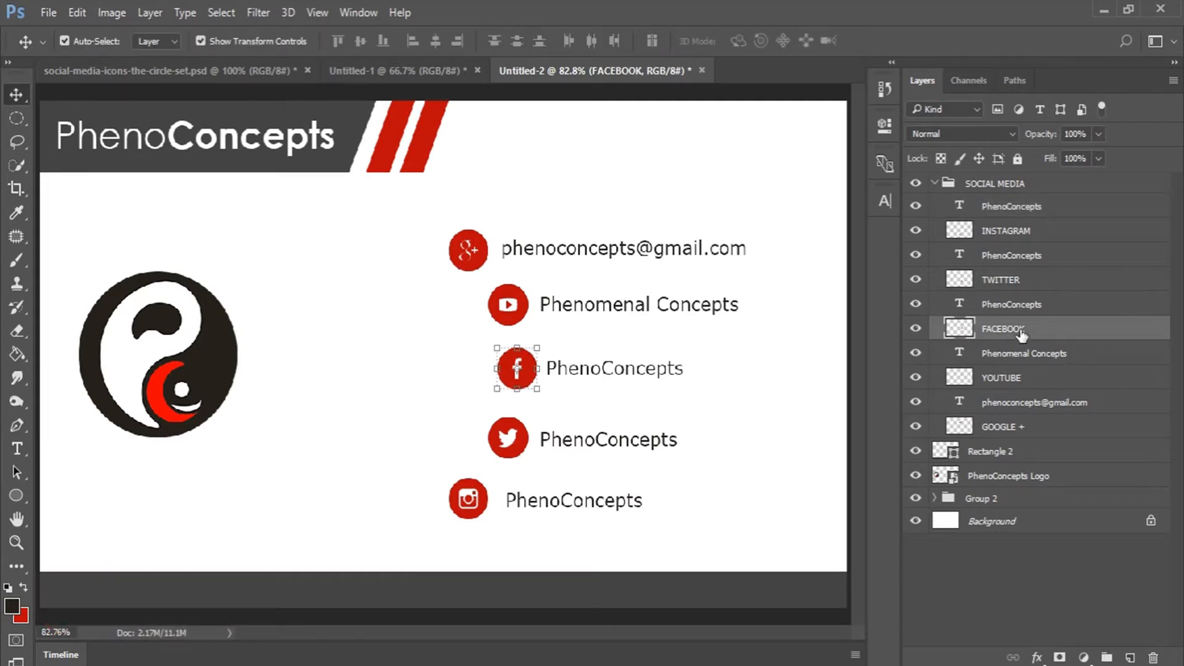
{"action": "left_click", "coordinate": [993, 566]}
Show rulers, add a vertical guide, and align the email and Instagram labels' left edges to it.
{"action": "key", "text": "ctrl+r"}
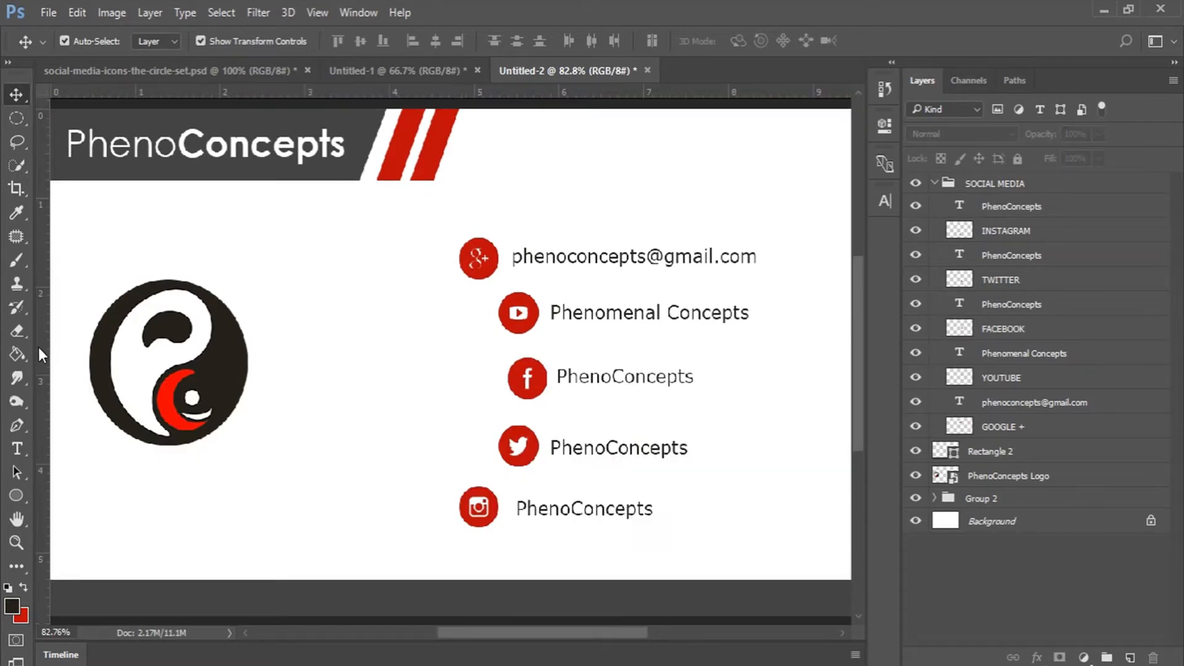
{"action": "left_click_drag", "start_coordinate": [42, 354], "coordinate": [511, 336]}
{"action": "left_click", "coordinate": [1072, 407]}
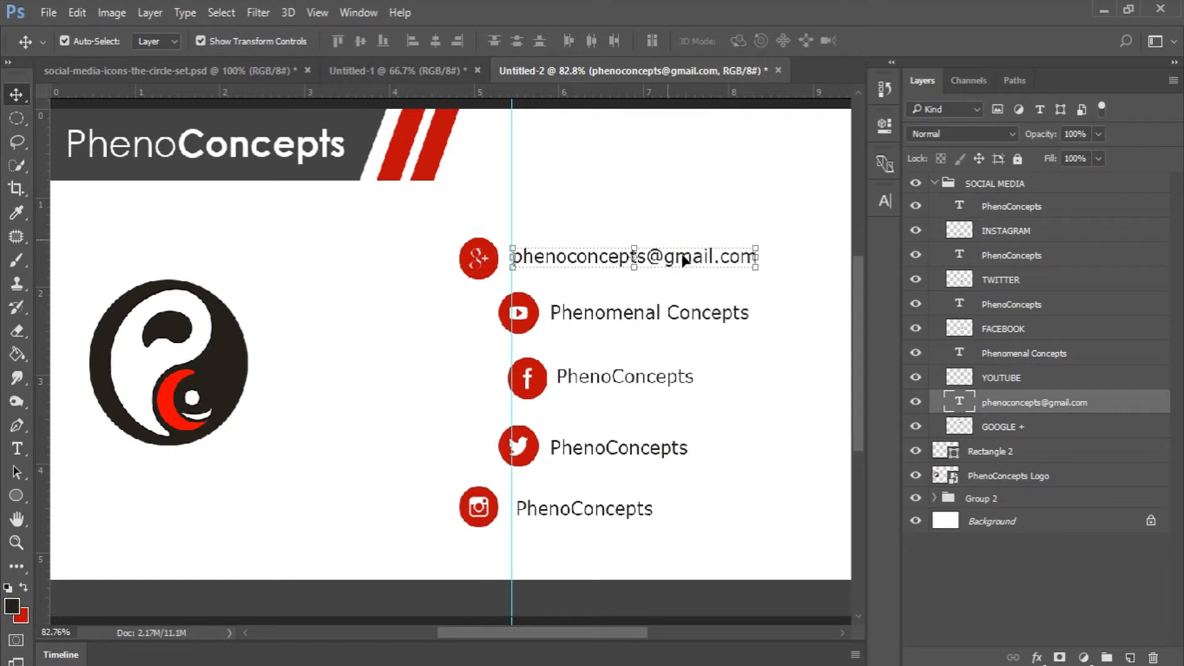
{"action": "left_click_drag", "start_coordinate": [685, 262], "coordinate": [683, 261]}
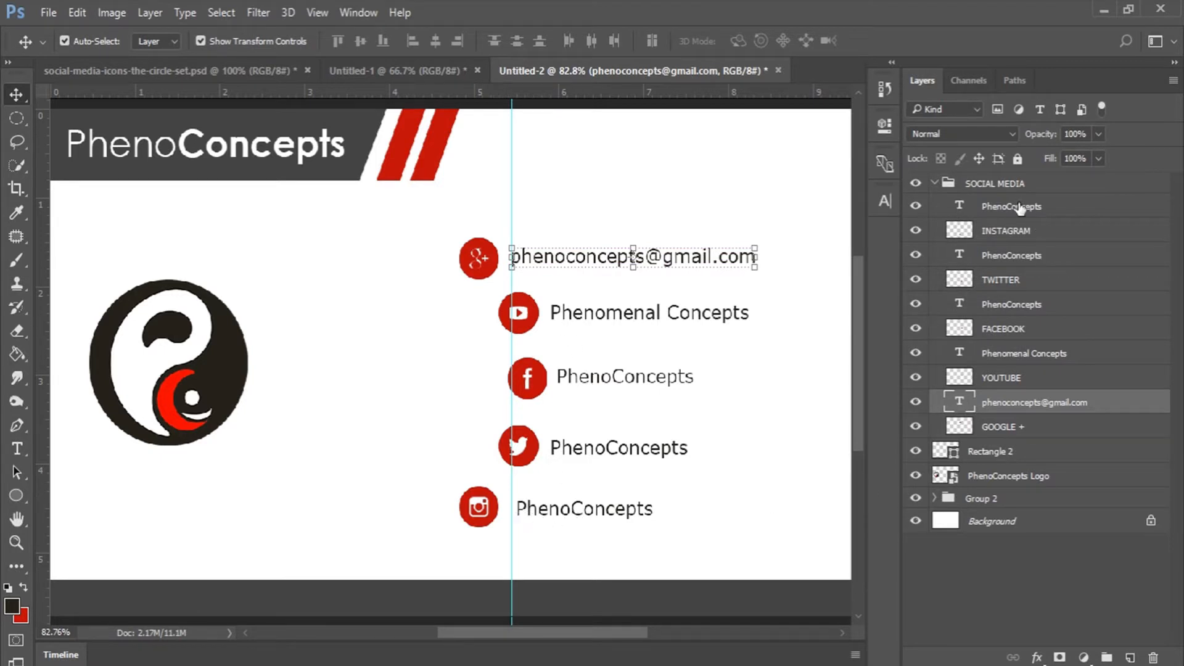
{"action": "left_click", "coordinate": [1018, 206]}
{"action": "left_click", "coordinate": [623, 513]}
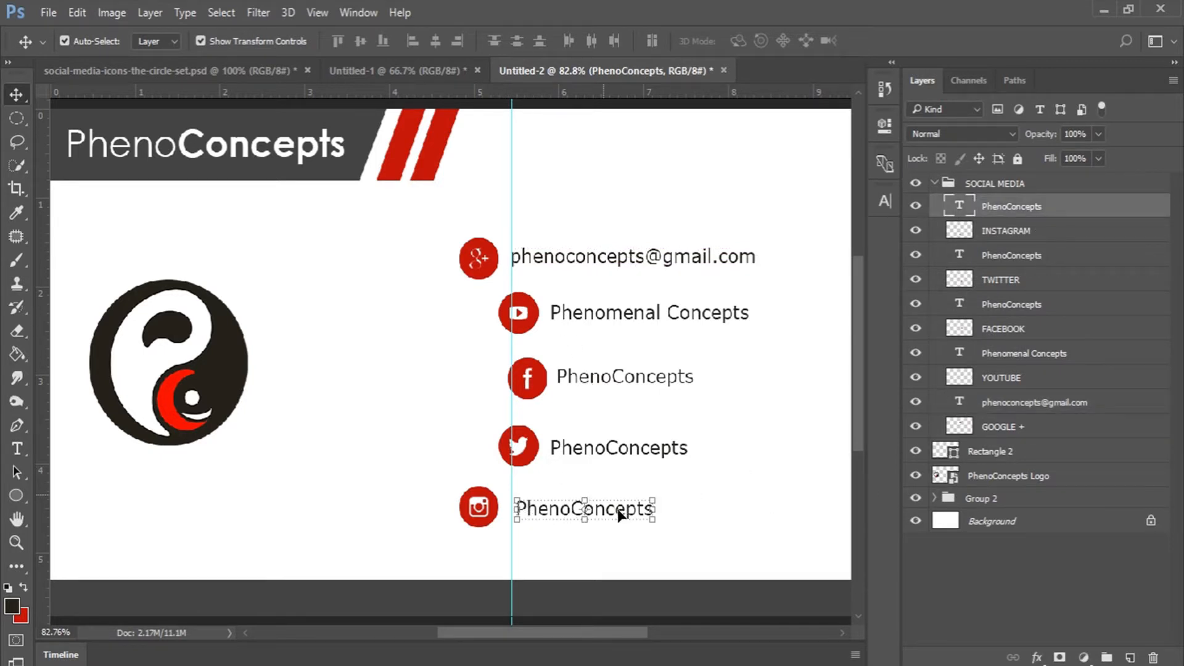
{"action": "left_click_drag", "start_coordinate": [622, 516], "coordinate": [620, 515]}
Shift the guide right, nudge the Phenomenal Concepts label up and the Twitter label left onto it.
{"action": "key", "text": "ctrl"}
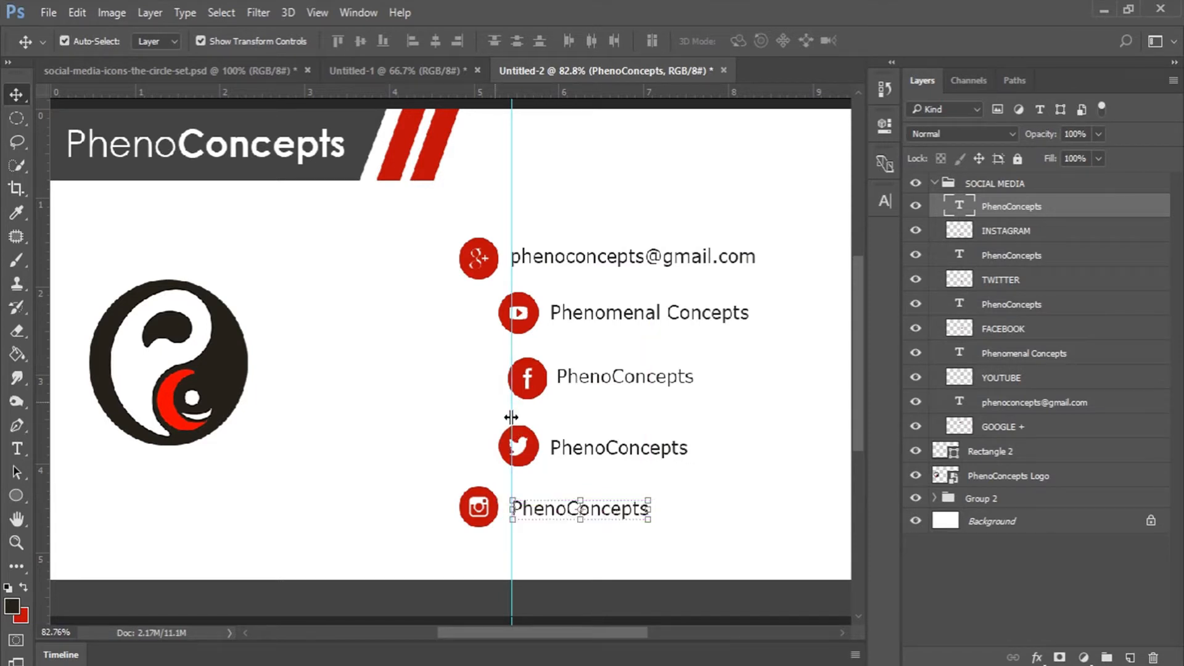
{"action": "left_click_drag", "start_coordinate": [511, 417], "coordinate": [552, 412]}
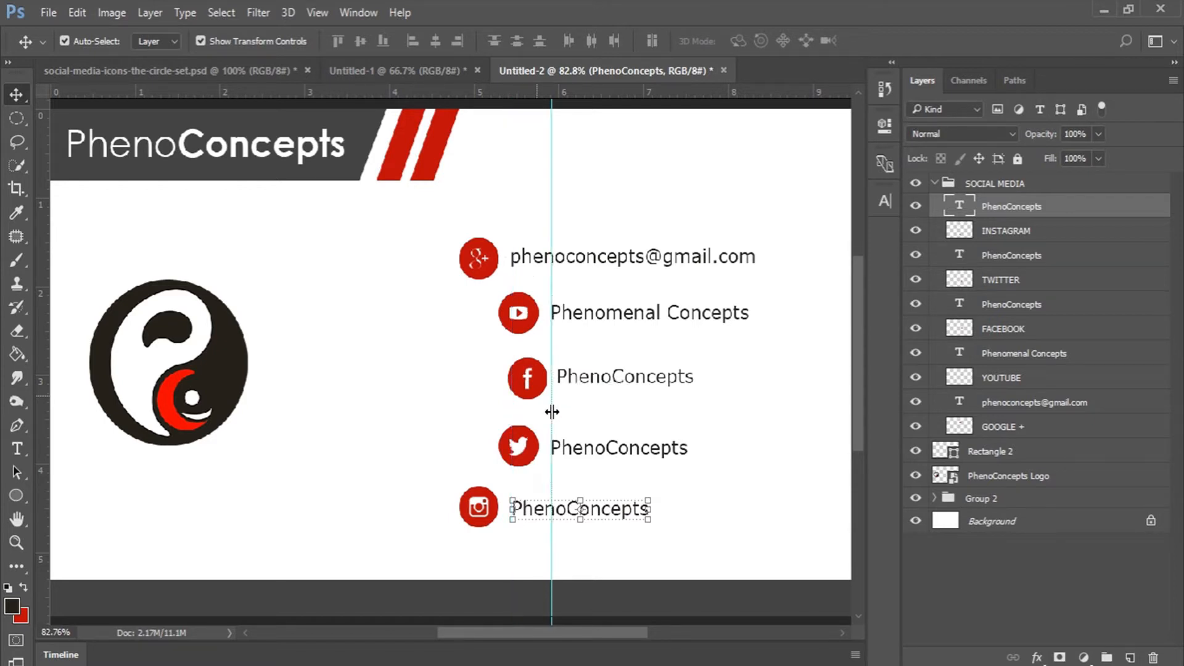
{"action": "left_click", "coordinate": [1035, 354]}
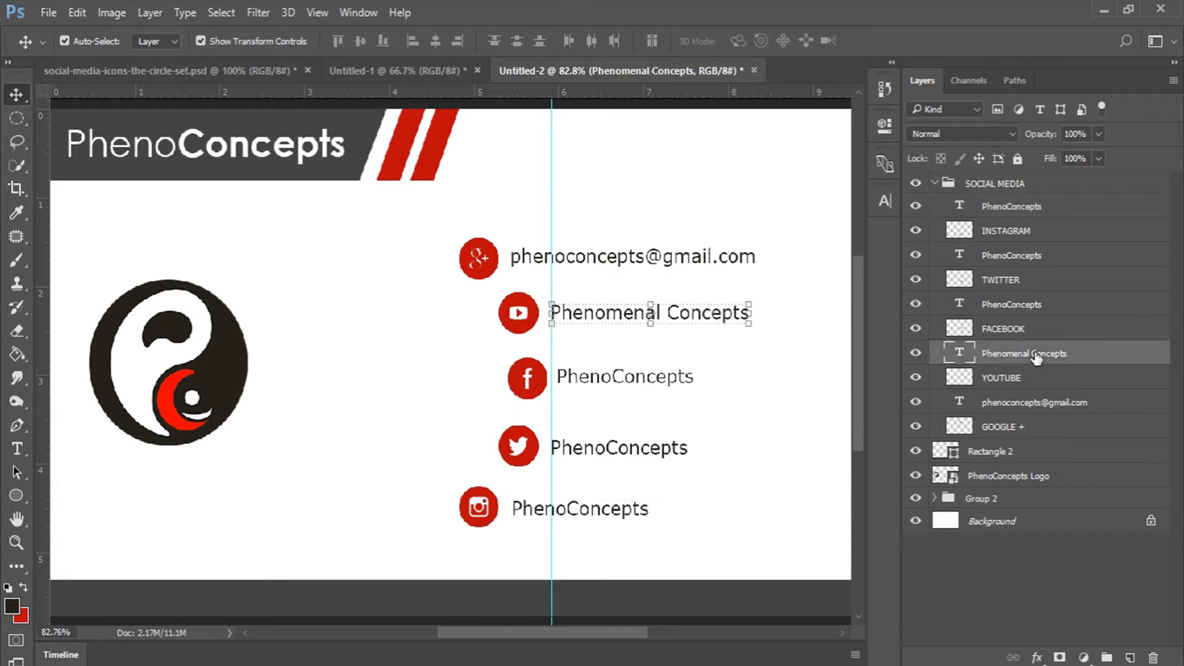
{"action": "key", "text": "Up"}
{"action": "key", "text": "Up"}
{"action": "key", "text": "Up"}
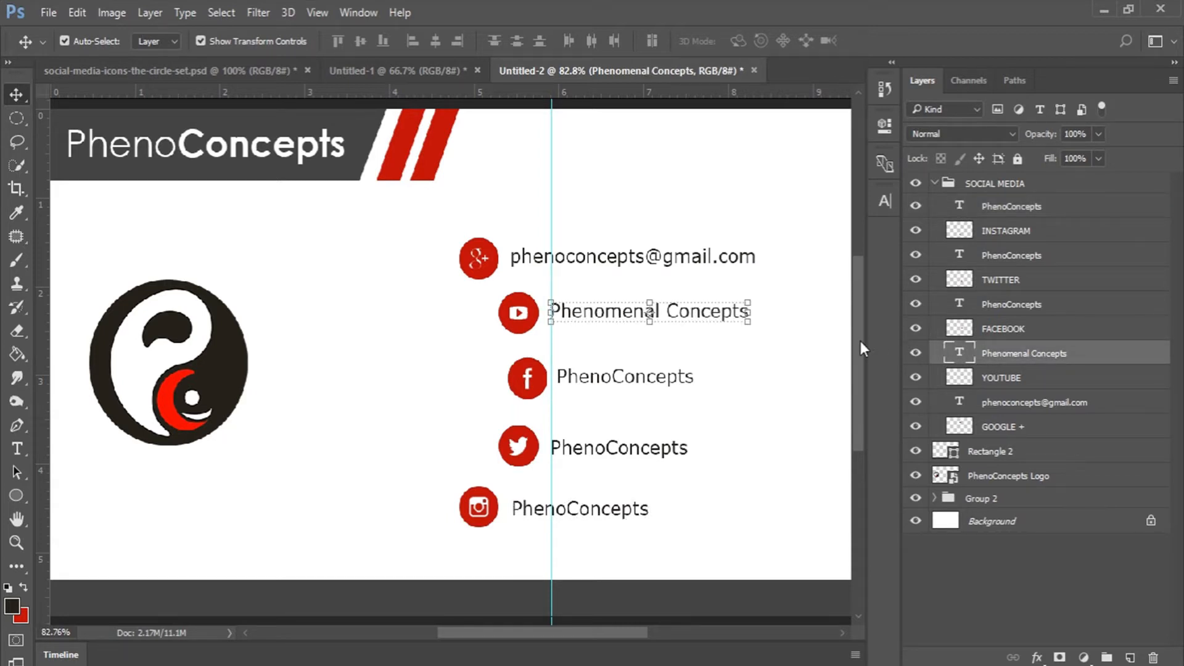
{"action": "left_click", "coordinate": [1023, 262]}
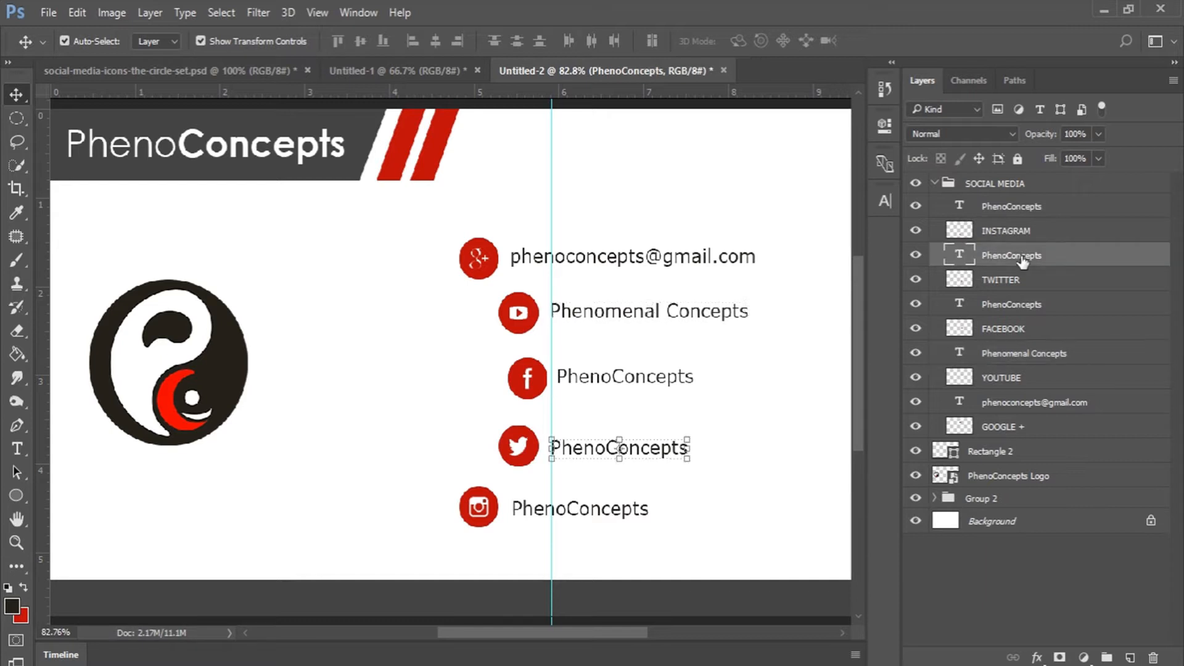
{"action": "key", "text": "Left"}
{"action": "key", "text": "Left"}
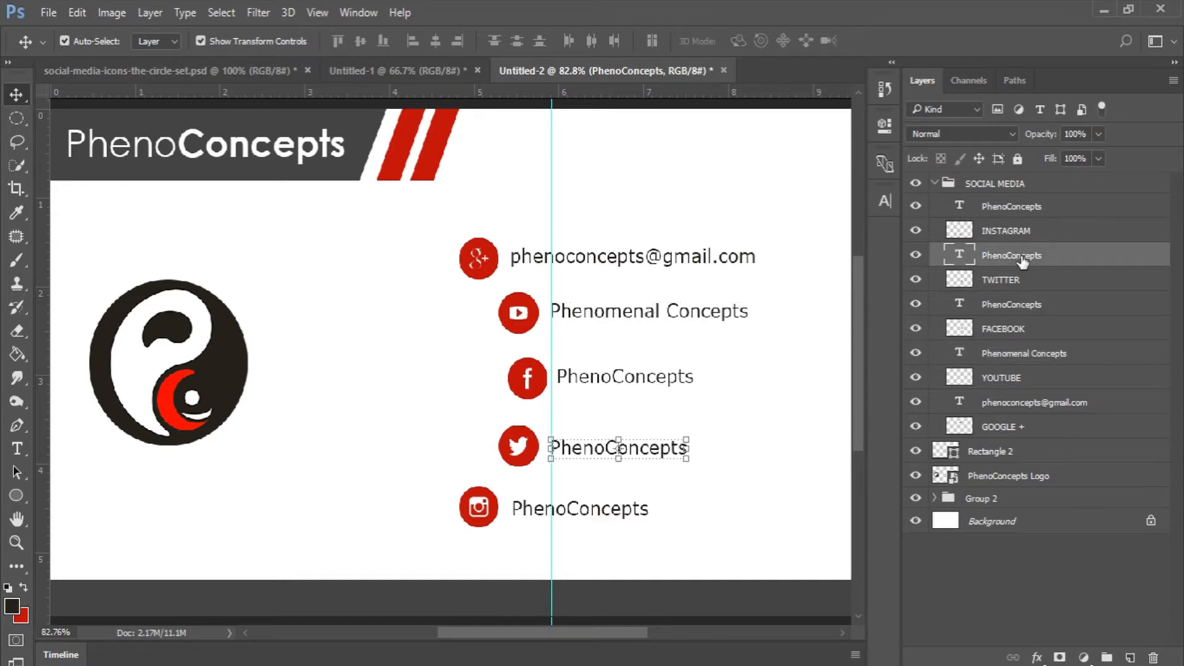
Remove the vertical guide and hide the rulers.
{"action": "left_click_drag", "start_coordinate": [552, 354], "coordinate": [2, 347]}
{"action": "key", "text": "ctrl+r"}
{"action": "key", "text": "s"}
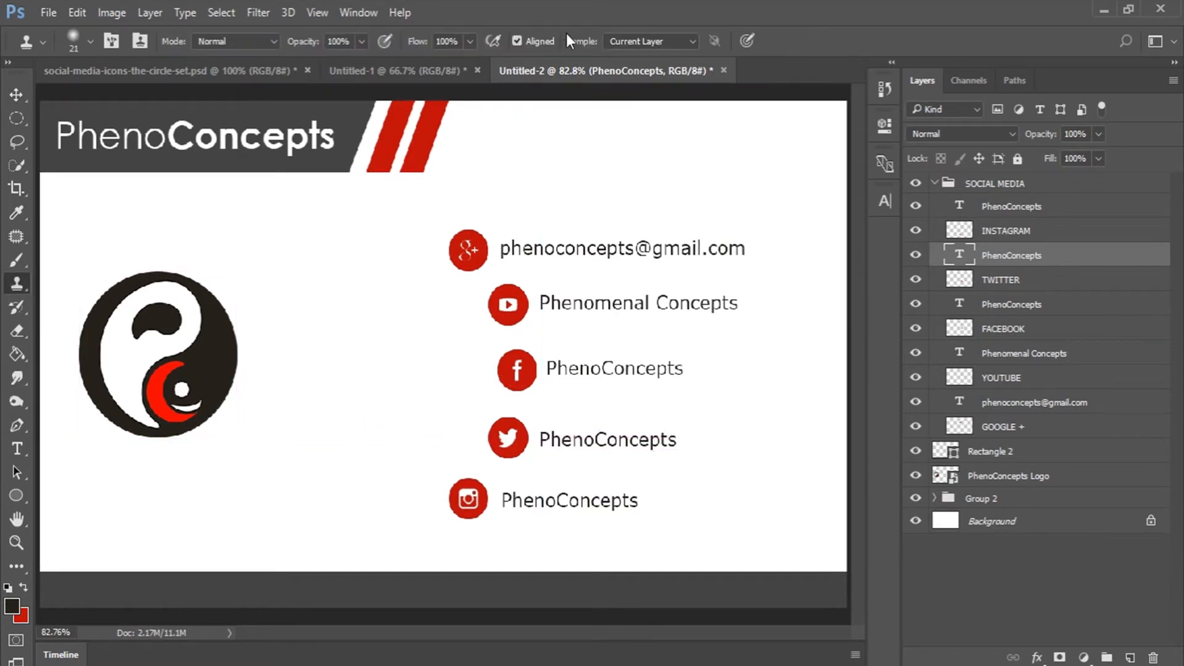
{"action": "key", "text": "z"}
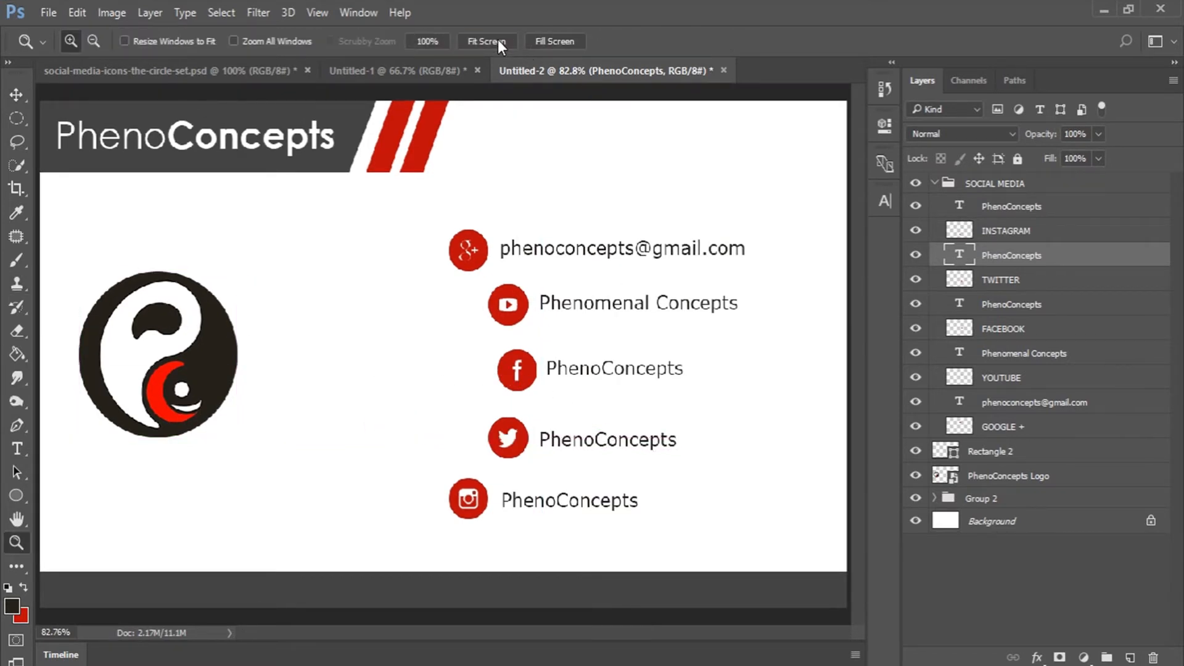
Collapse Group 2 and SOCIAL MEDIA, unlock Background into Layer 0, and open its Layer Style.
{"action": "left_click", "coordinate": [934, 498]}
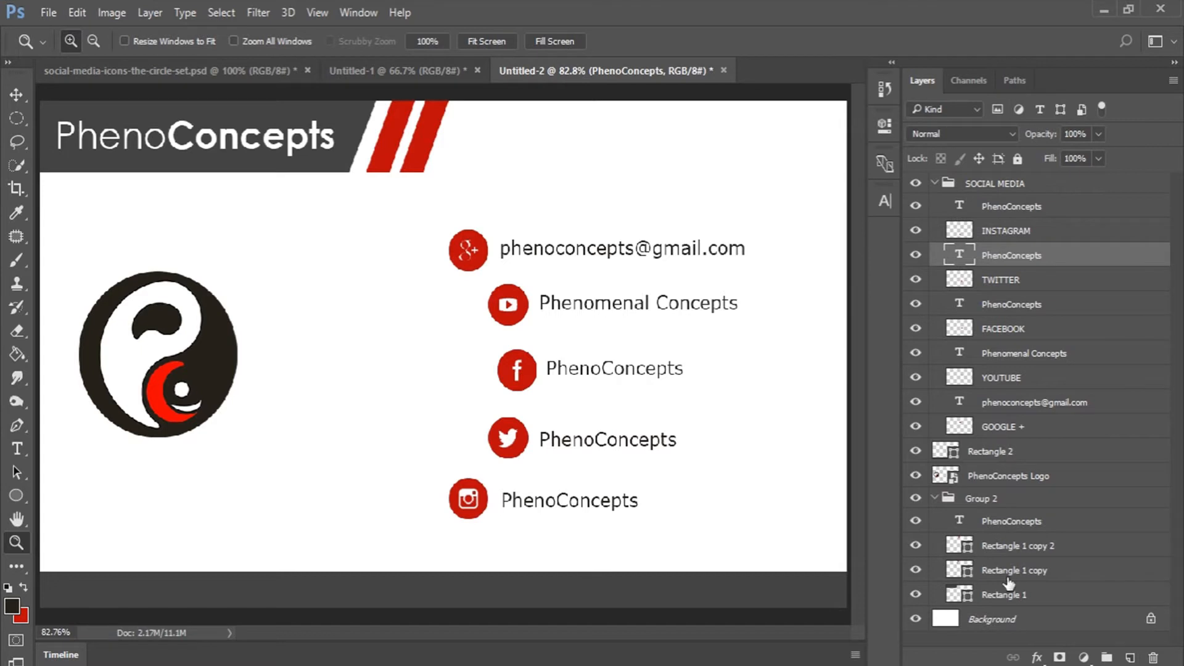
{"action": "left_click", "coordinate": [934, 498]}
{"action": "left_click", "coordinate": [949, 521]}
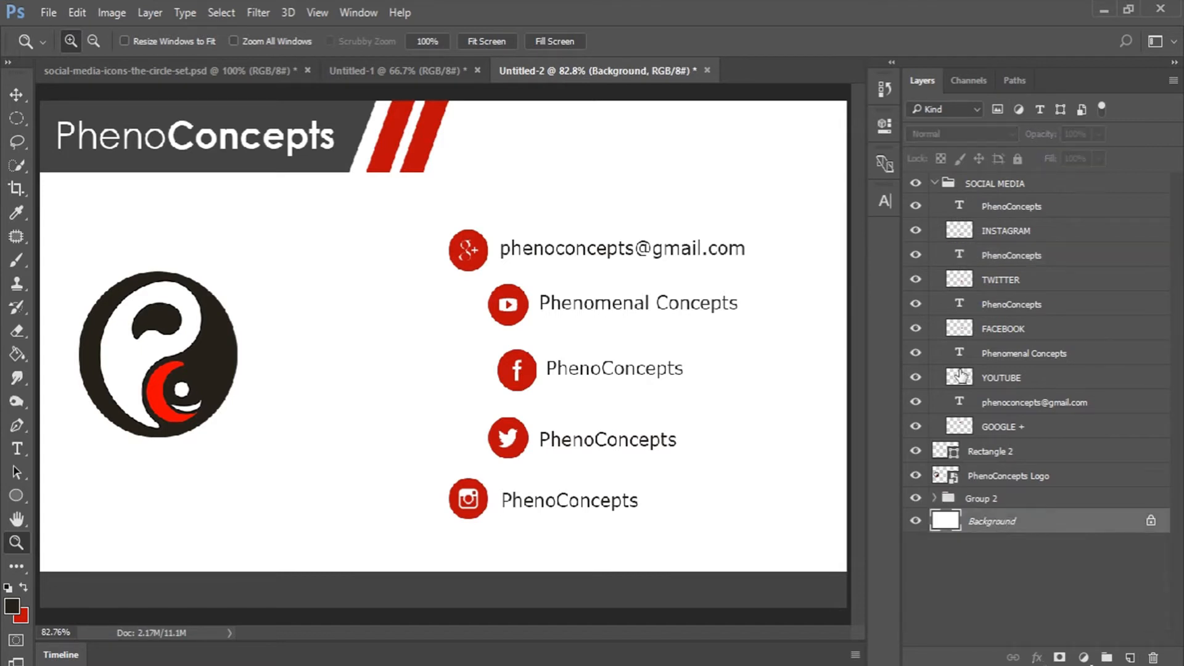
{"action": "left_click", "coordinate": [934, 183]}
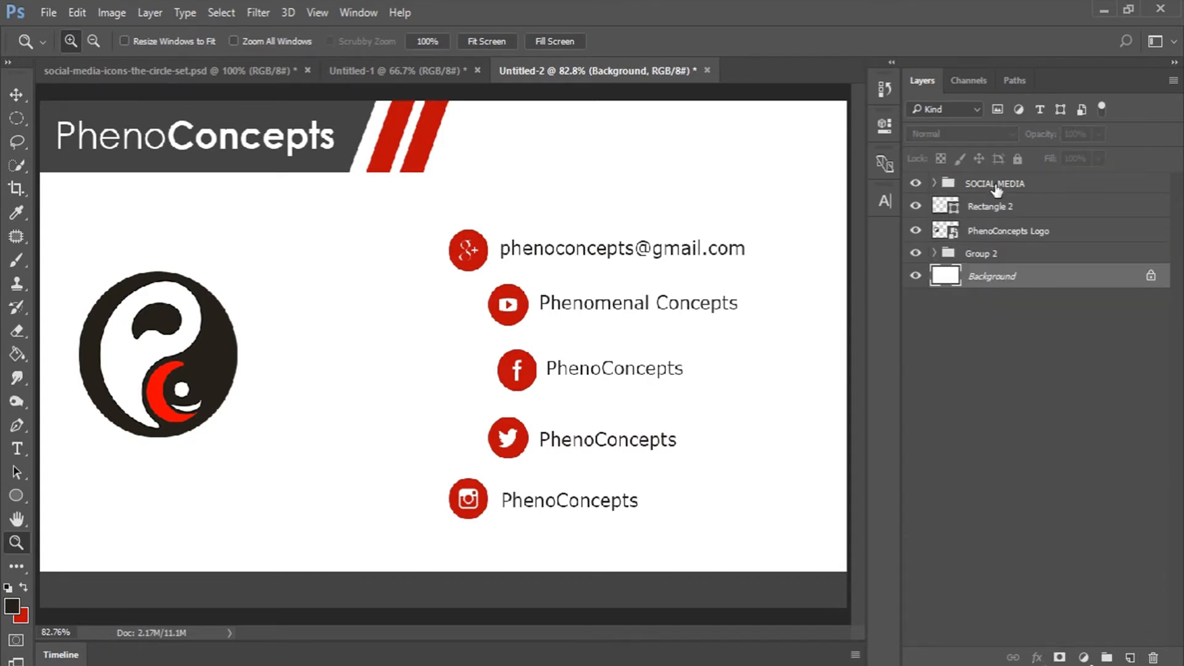
{"action": "left_click", "coordinate": [1151, 278]}
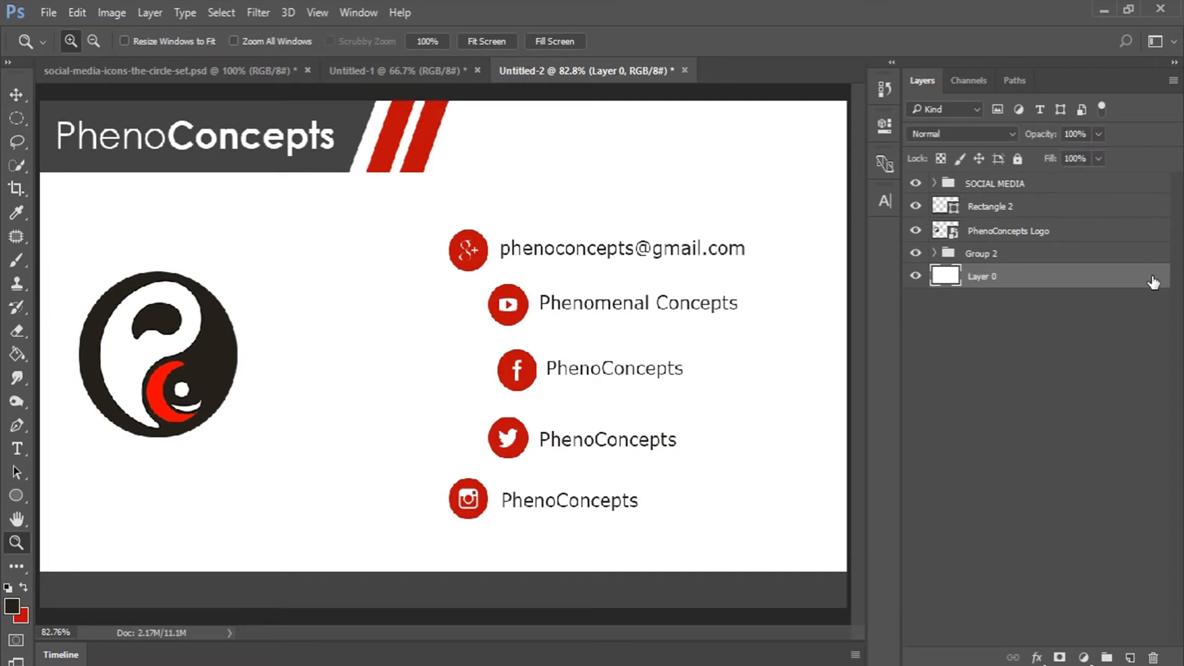
{"action": "left_click", "coordinate": [1035, 657]}
{"action": "left_click", "coordinate": [1033, 650]}
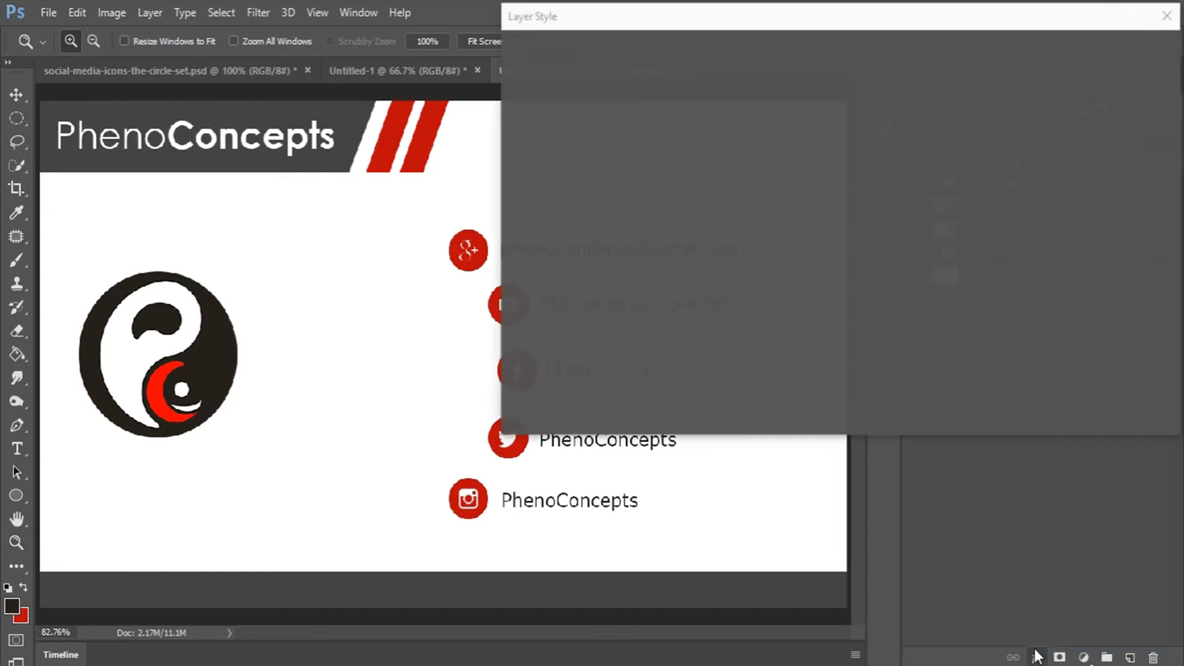
Replace Drop Shadow with a 45° grey Gradient Overlay at 5% opacity on Layer 0.
{"action": "left_click", "coordinate": [521, 382]}
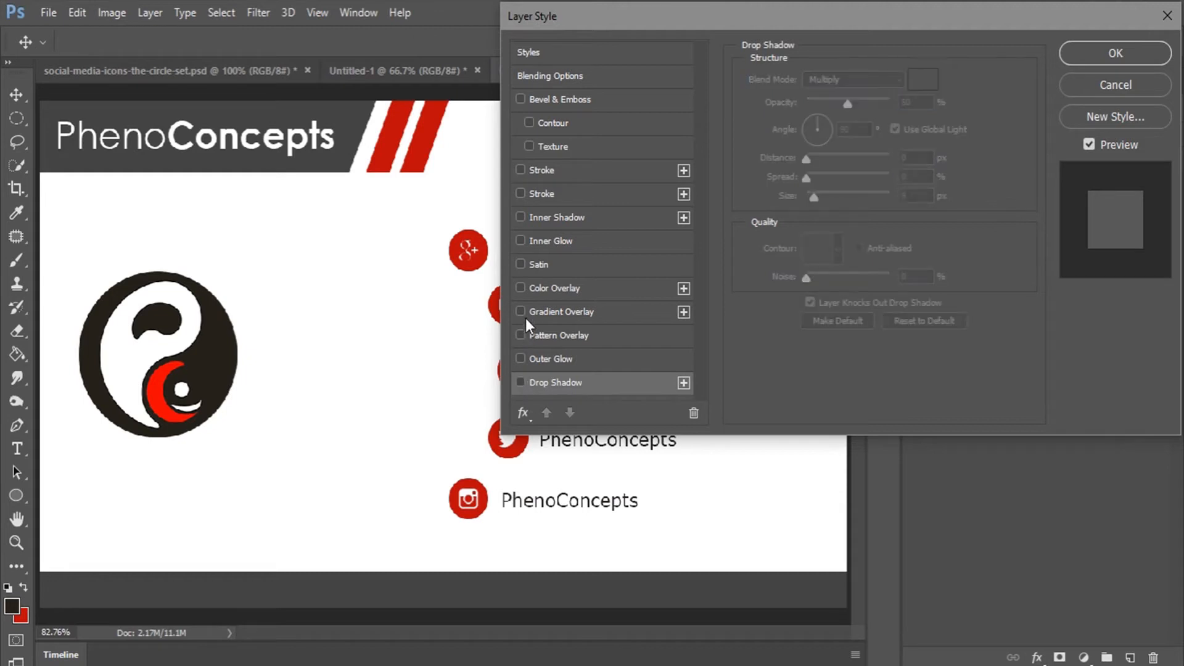
{"action": "left_click", "coordinate": [521, 311]}
{"action": "left_click", "coordinate": [559, 308]}
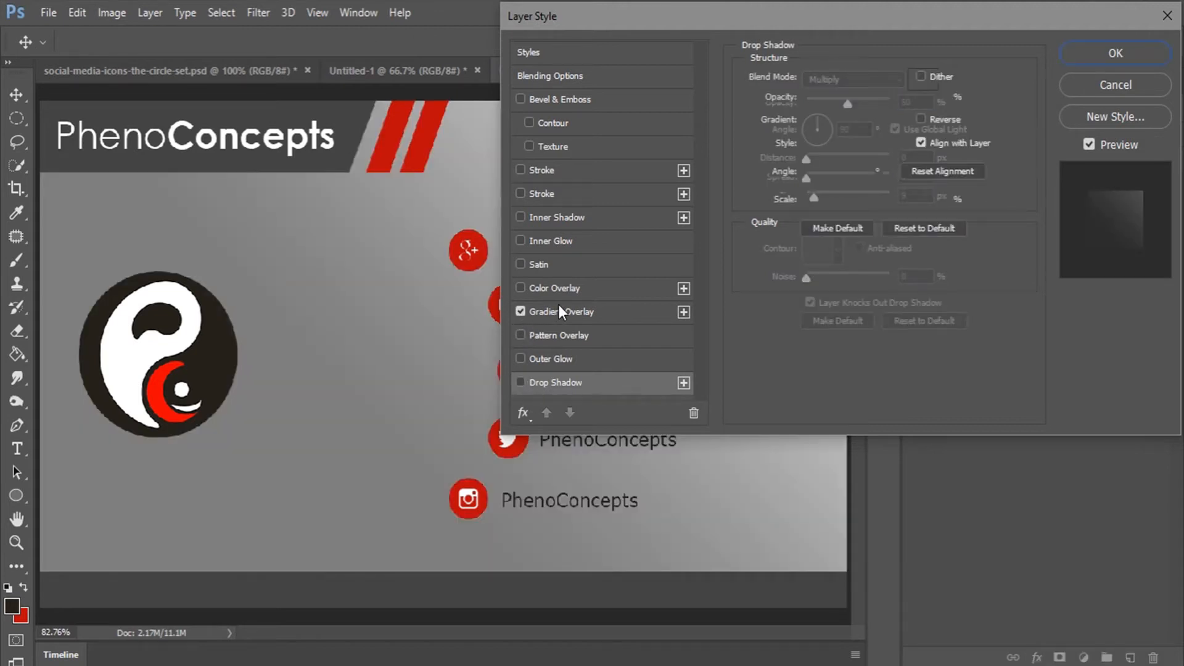
{"action": "left_click_drag", "start_coordinate": [413, 327], "coordinate": [293, 402]}
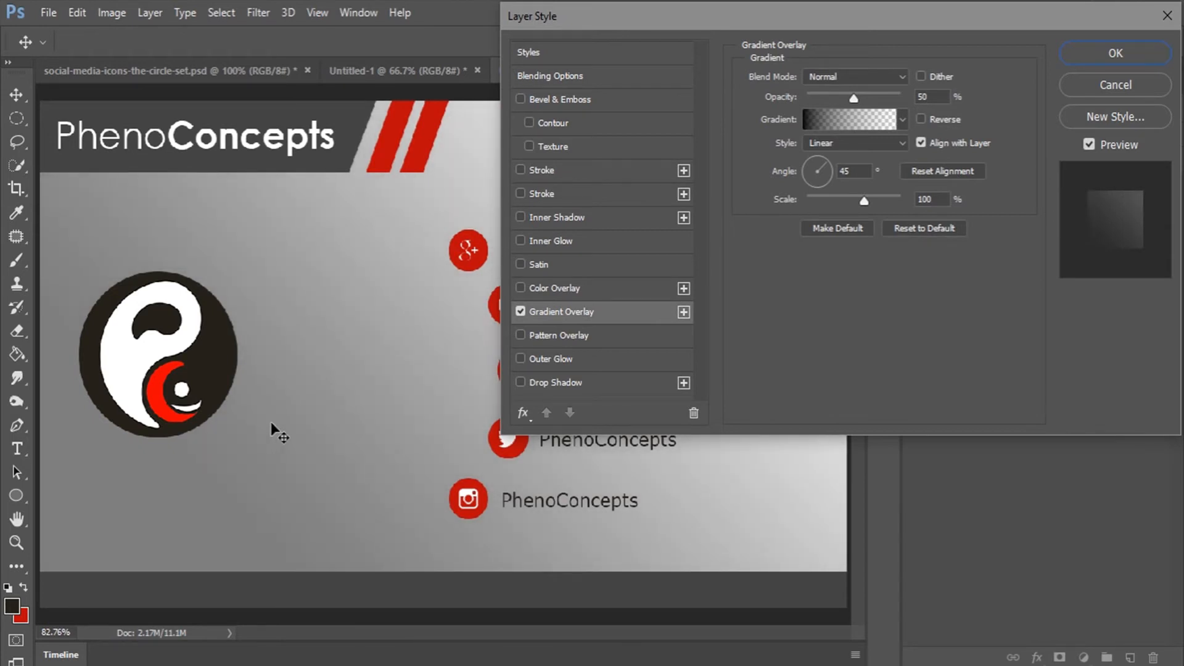
{"action": "double_click", "coordinate": [923, 96]}
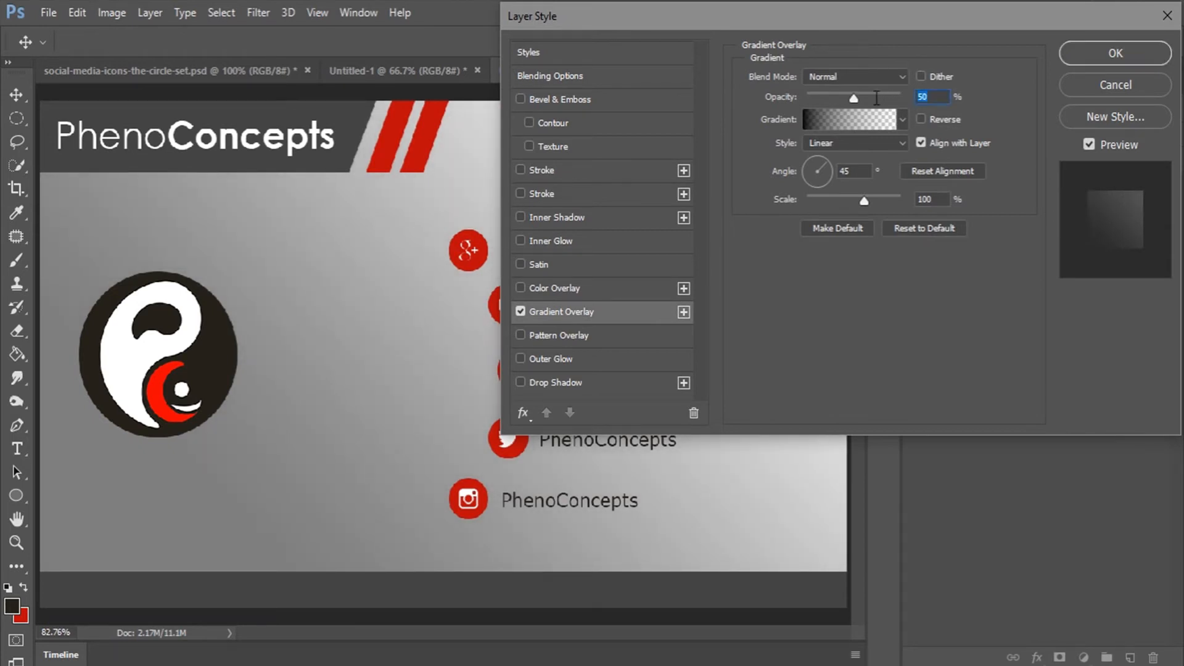
{"action": "type", "text": "10"}
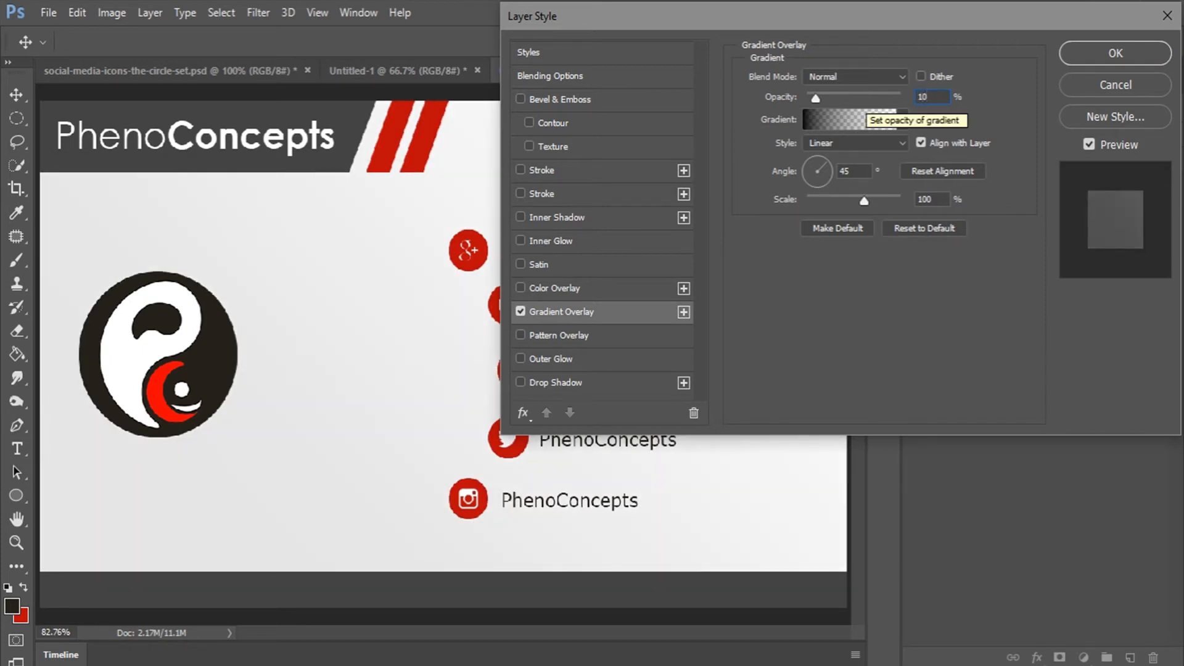
{"action": "key", "text": "BackSpace"}
{"action": "key", "text": "BackSpace"}
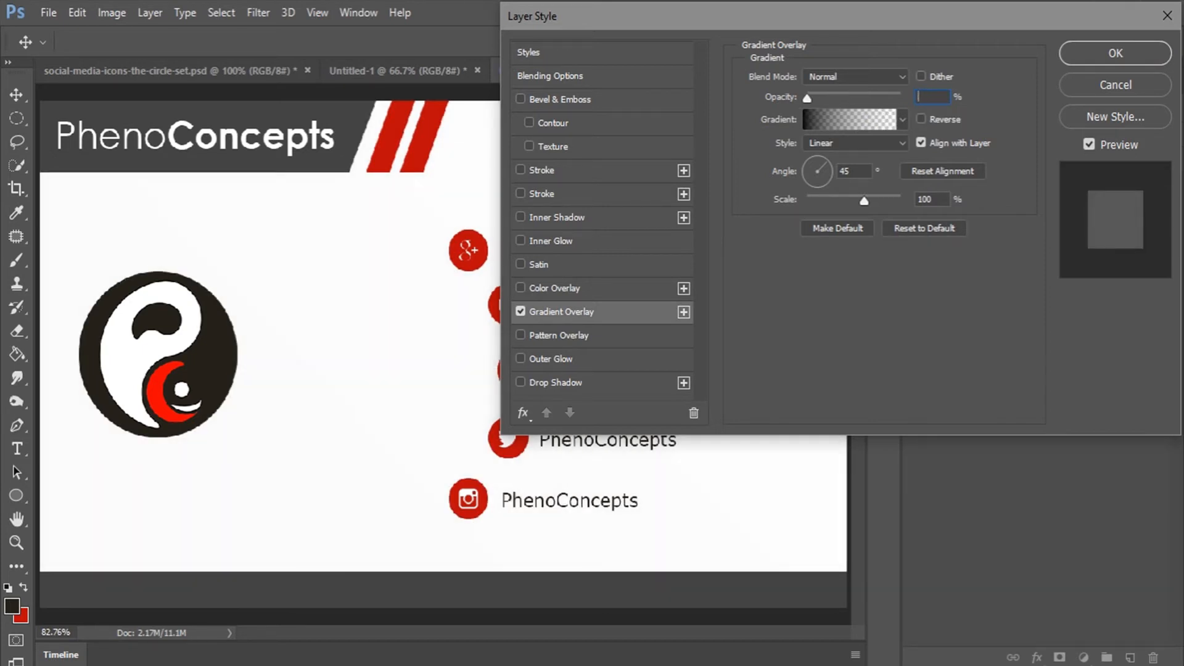
{"action": "type", "text": "5"}
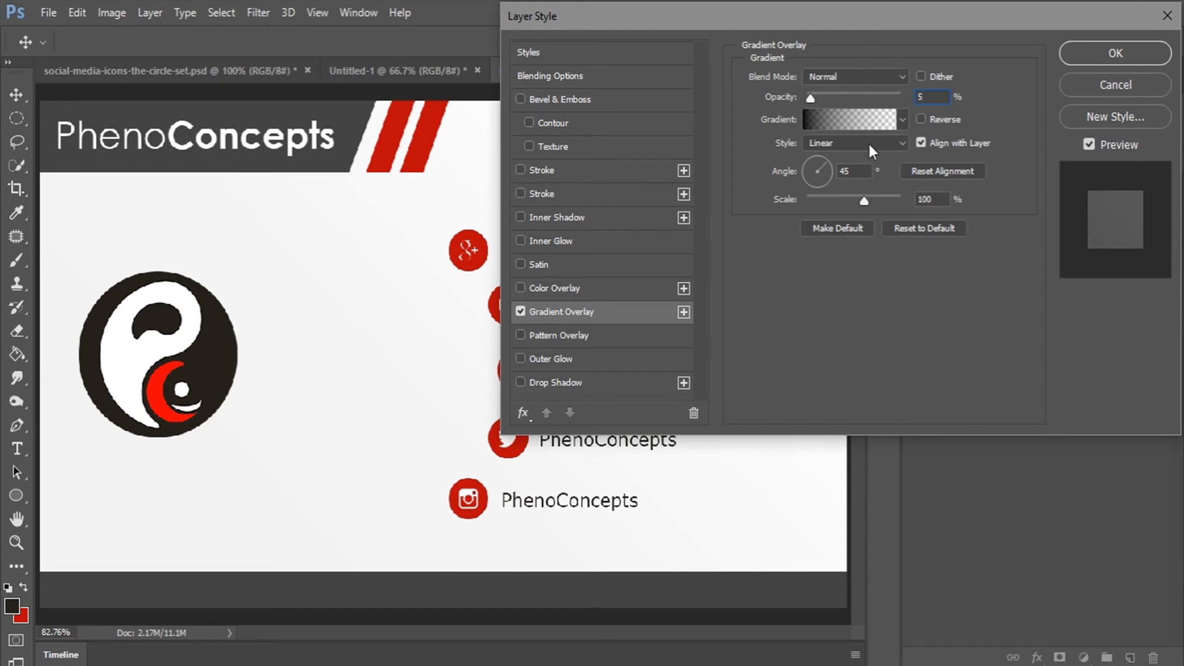
{"action": "left_click", "coordinate": [1120, 51]}
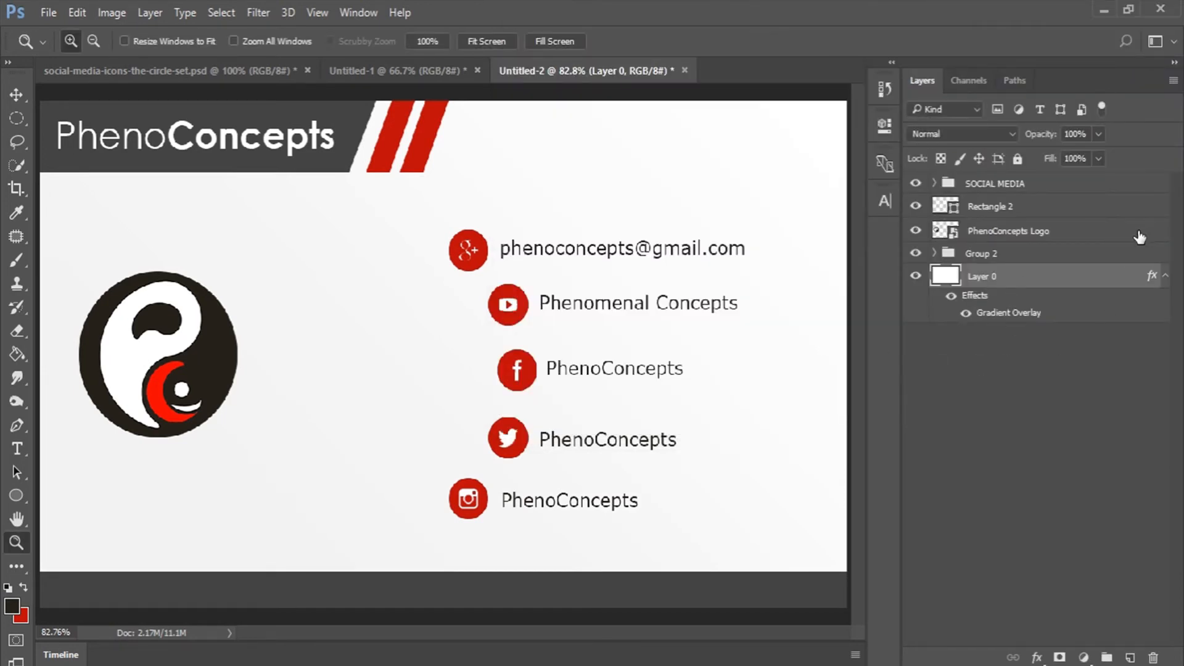
{"action": "left_click", "coordinate": [1165, 277]}
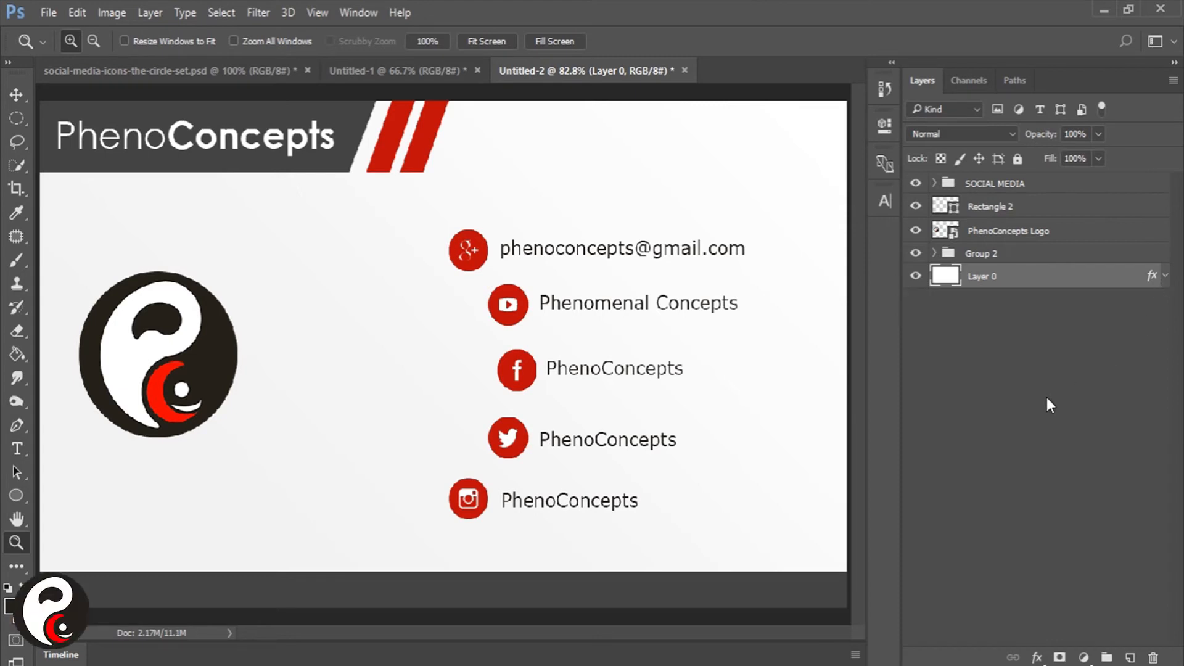